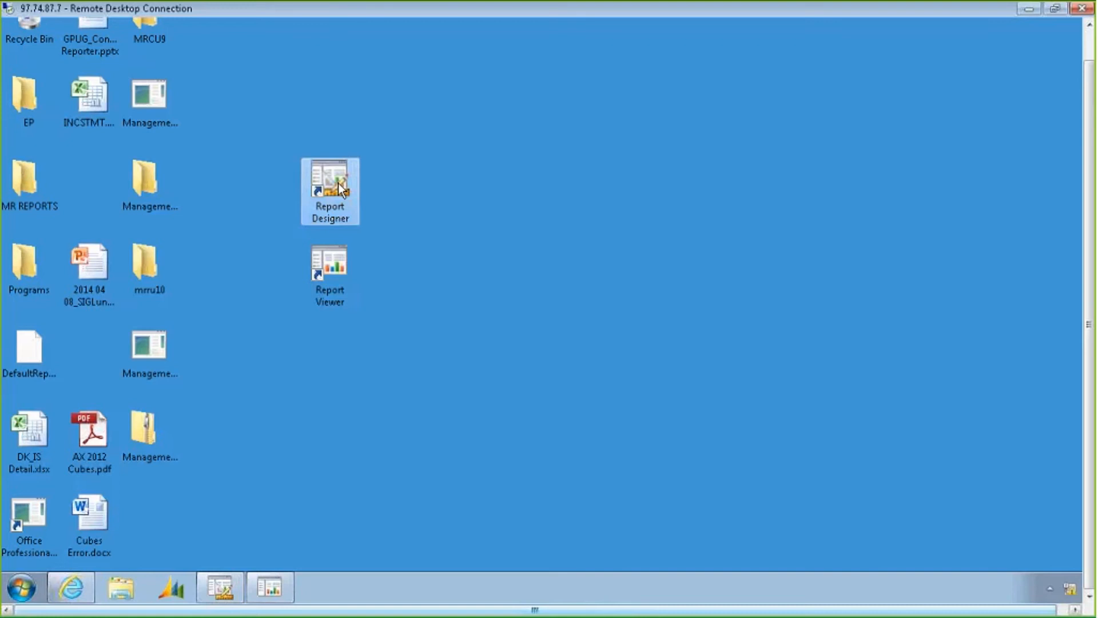
# Open the INCSTMT income statement report in the web report viewer
pyautogui.click(326, 269)
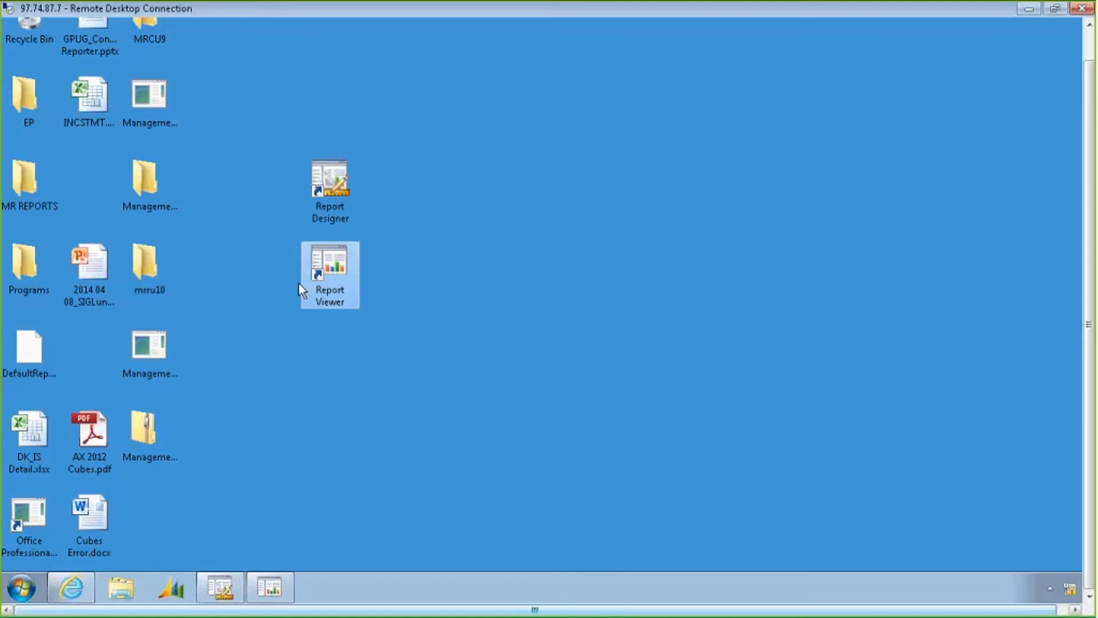
pyautogui.click(81, 586)
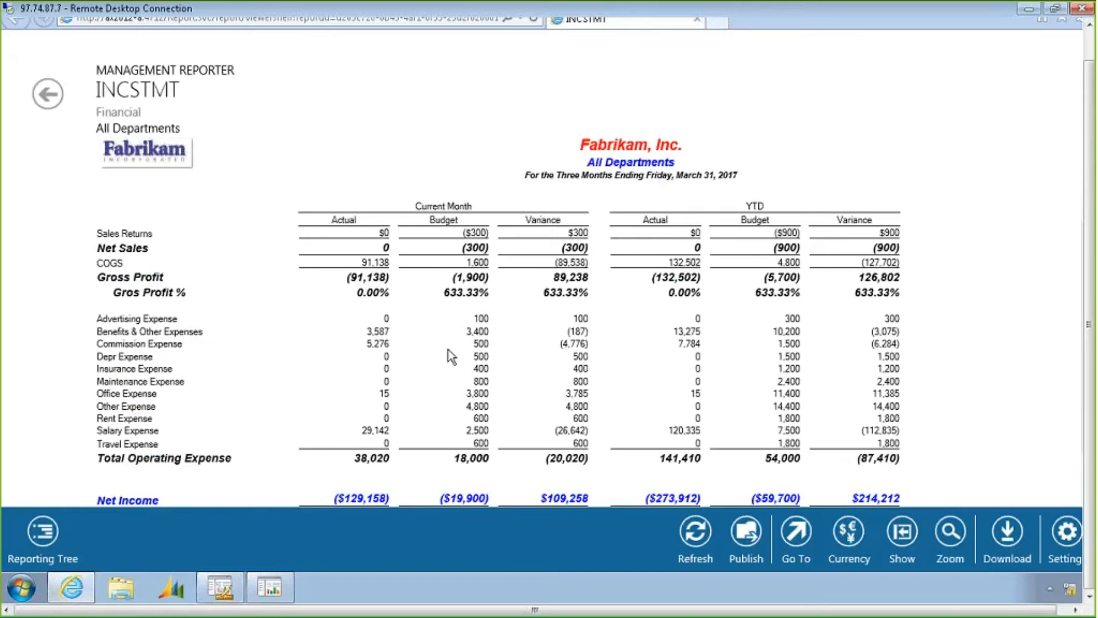
# Switch the report to the Accounting department using the reporting tree
pyautogui.click(43, 532)
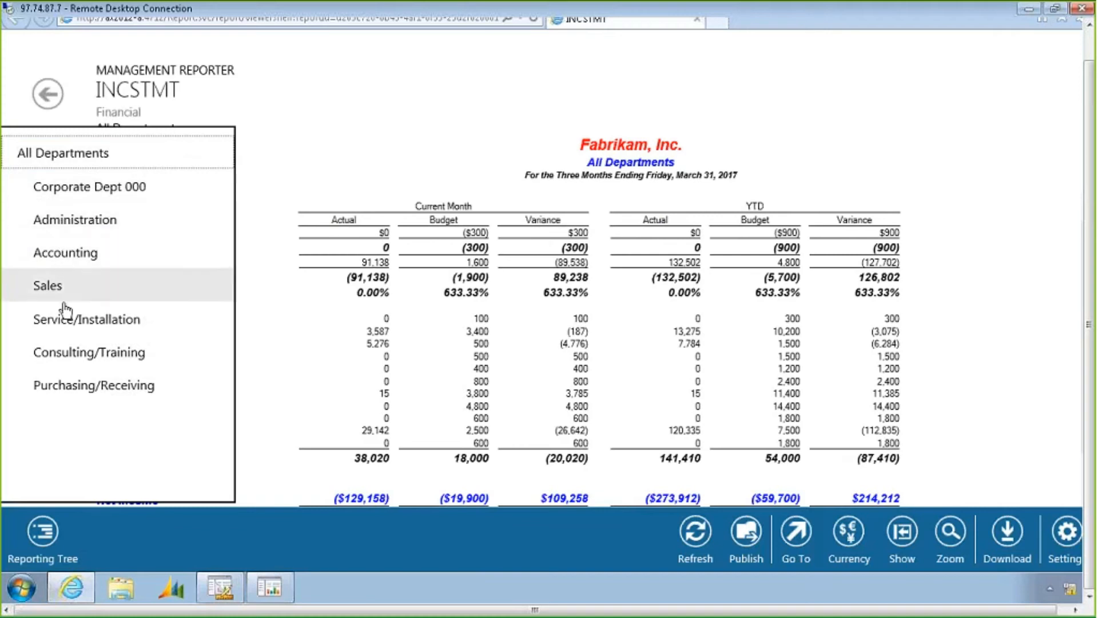
pyautogui.click(65, 253)
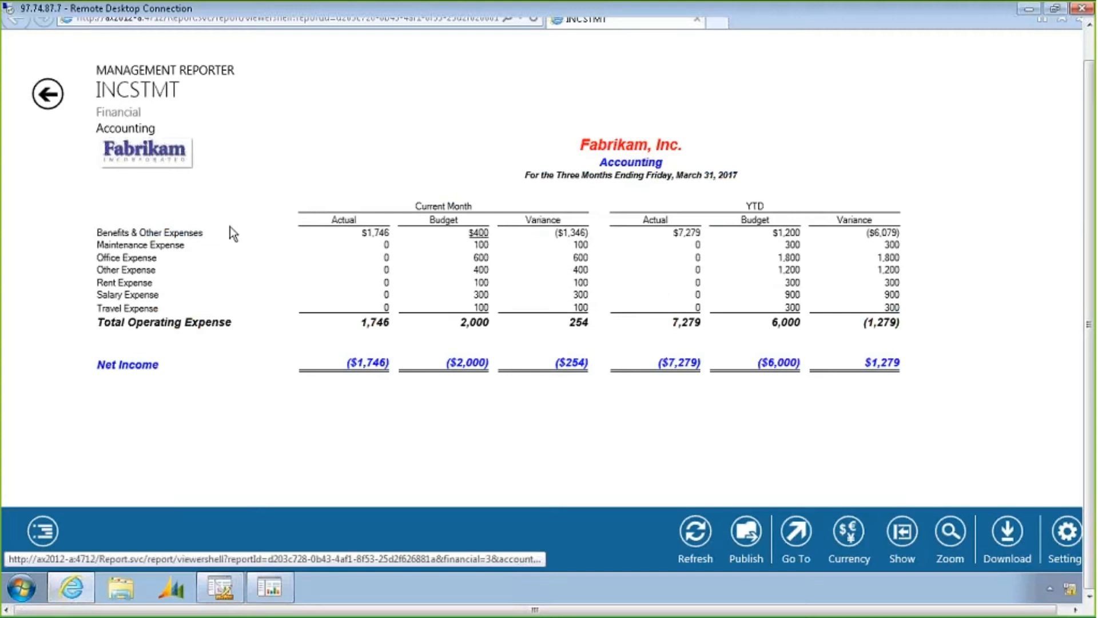
# Drill into Accounting's Benefits & Other Expenses line, then return to the All Departments report
pyautogui.click(170, 234)
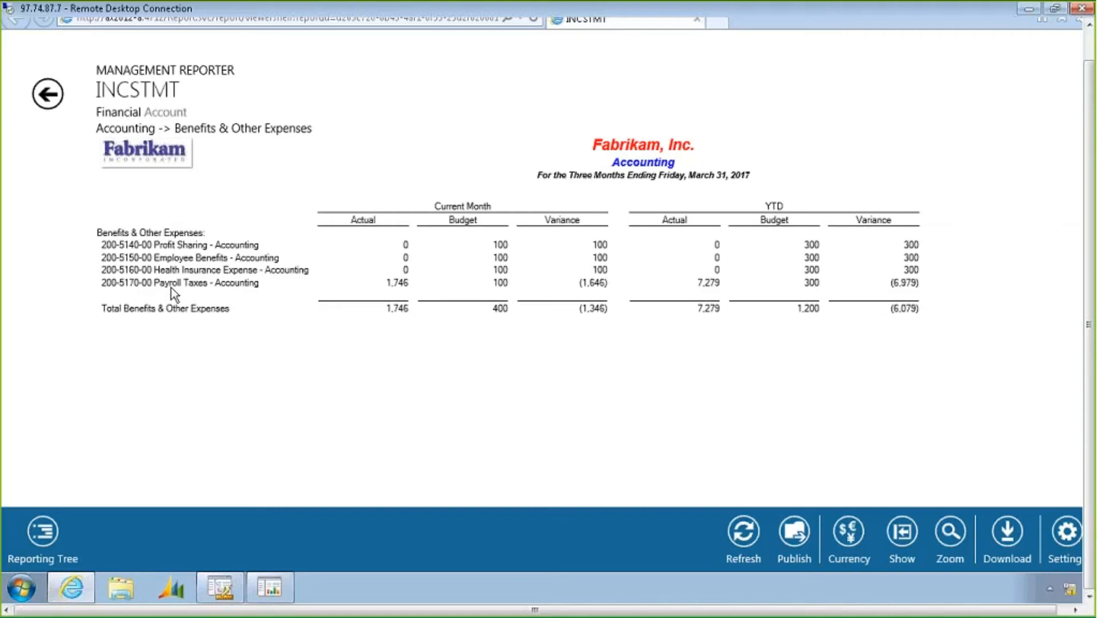
pyautogui.click(50, 96)
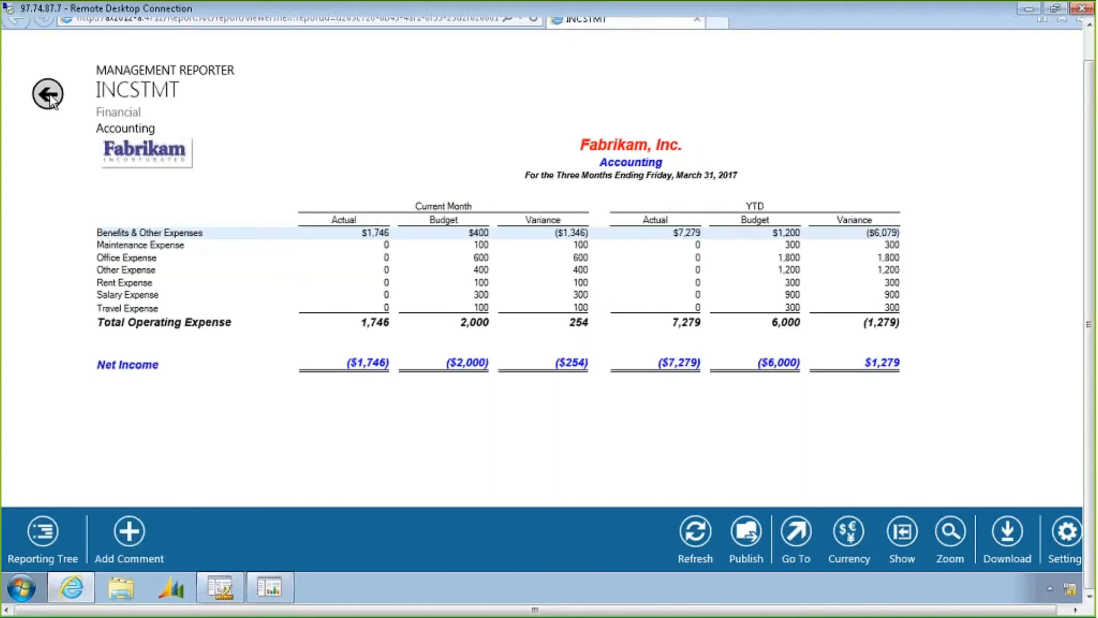
pyautogui.click(50, 96)
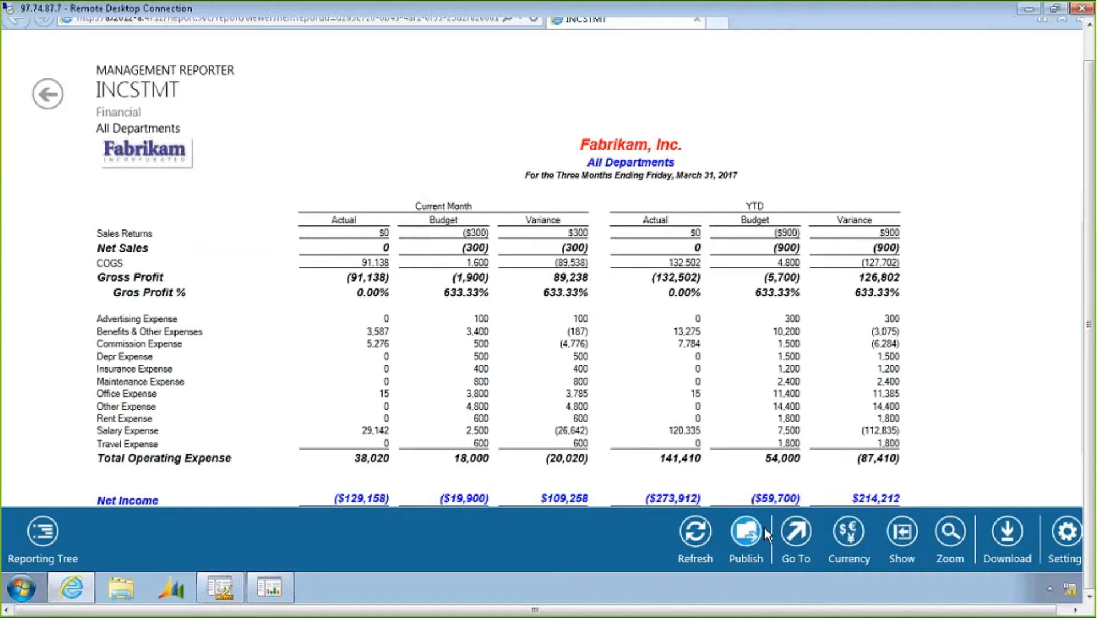
# Review the Go To and Currency options for the report
pyautogui.click(804, 530)
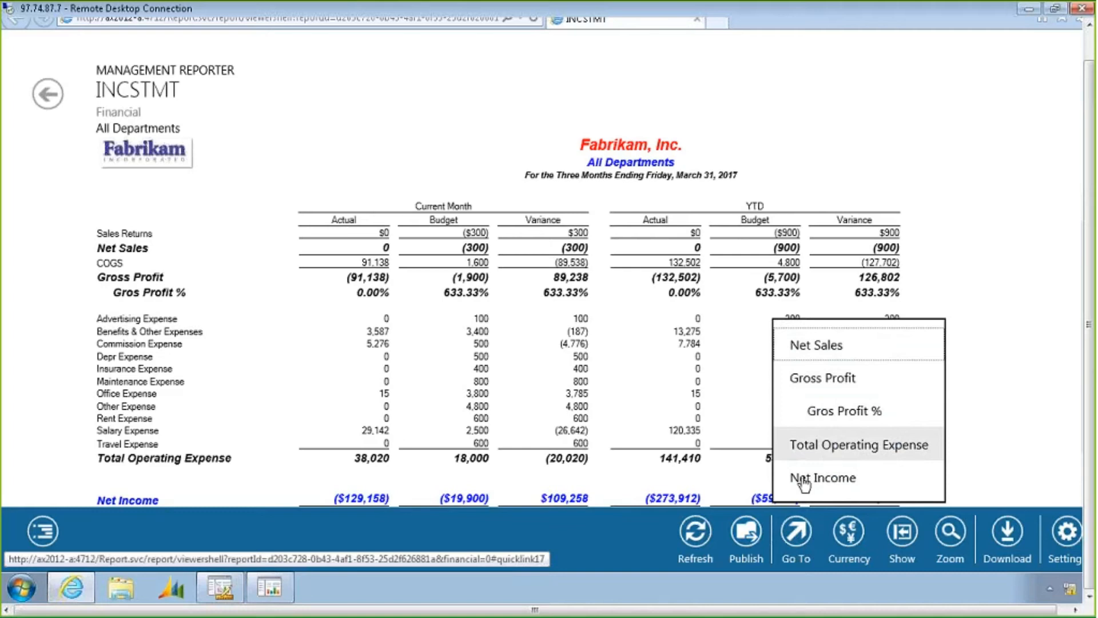
pyautogui.click(849, 534)
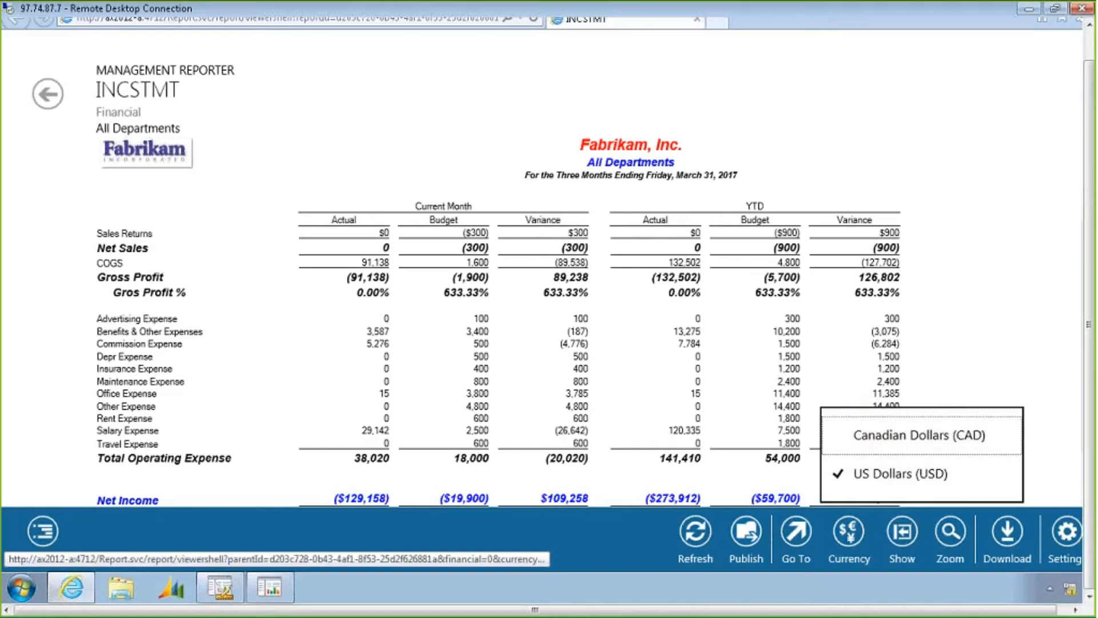
pyautogui.click(904, 535)
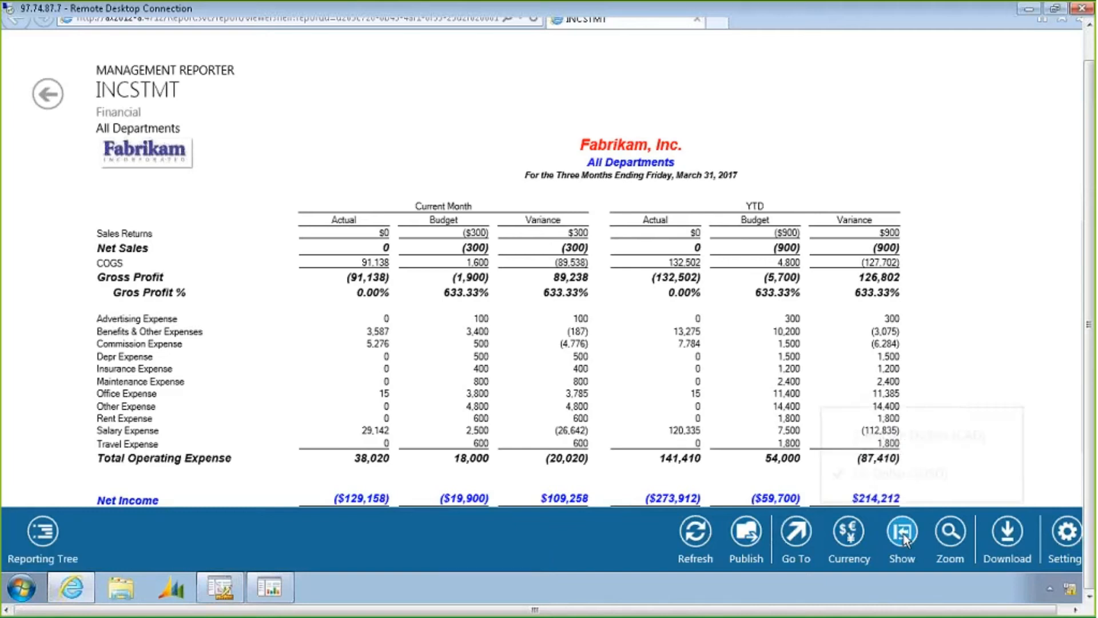
# Switch the report to summary lines only, then back to full detail
pyautogui.click(903, 534)
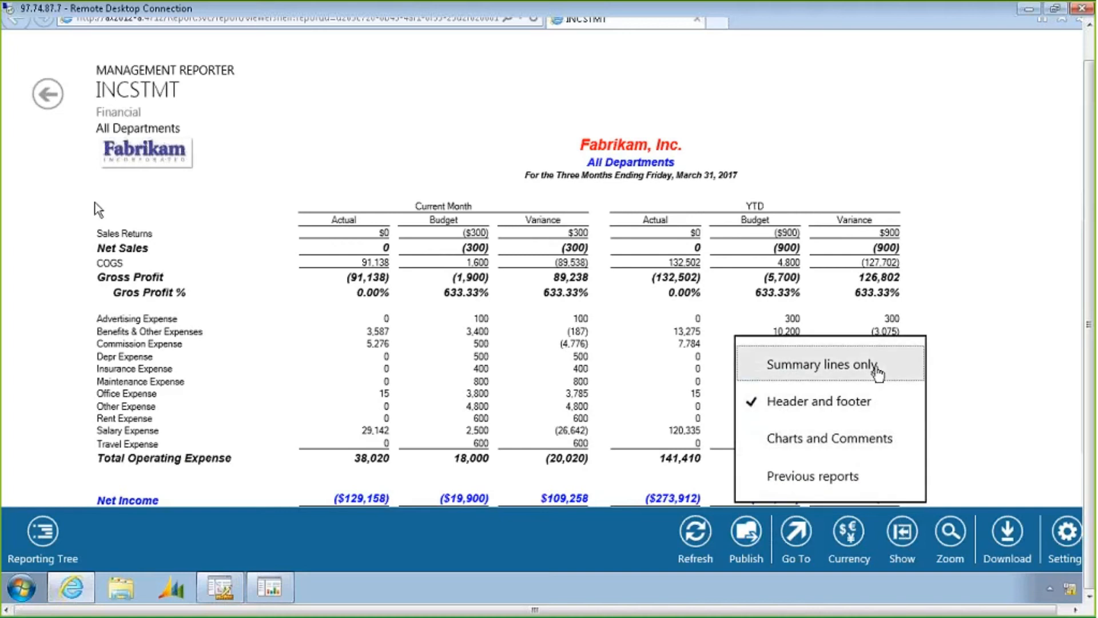
pyautogui.click(842, 370)
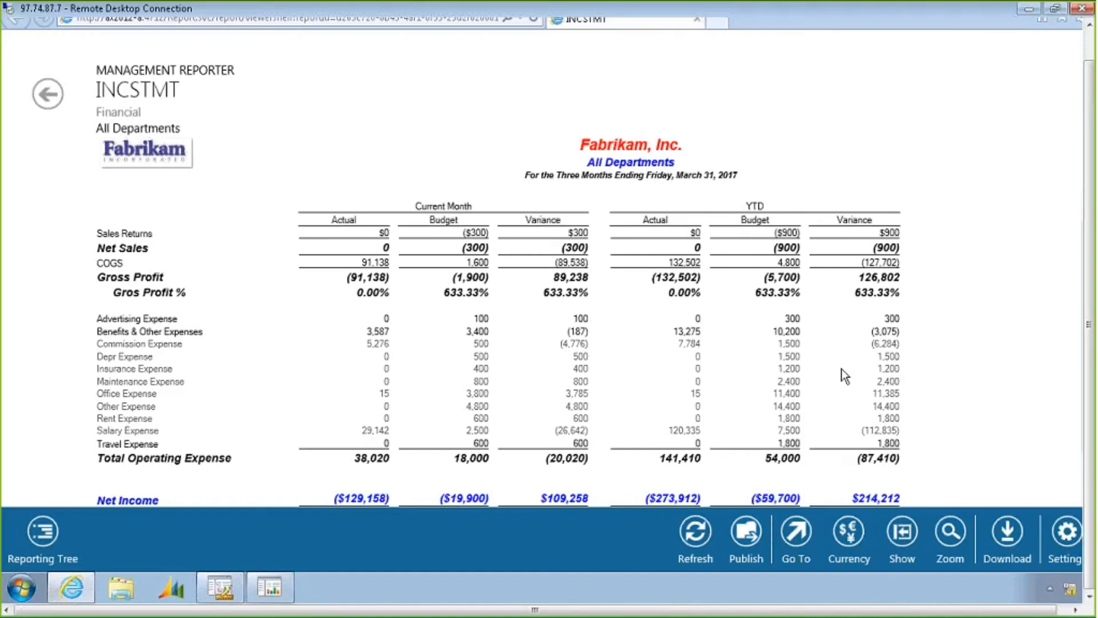
pyautogui.click(908, 519)
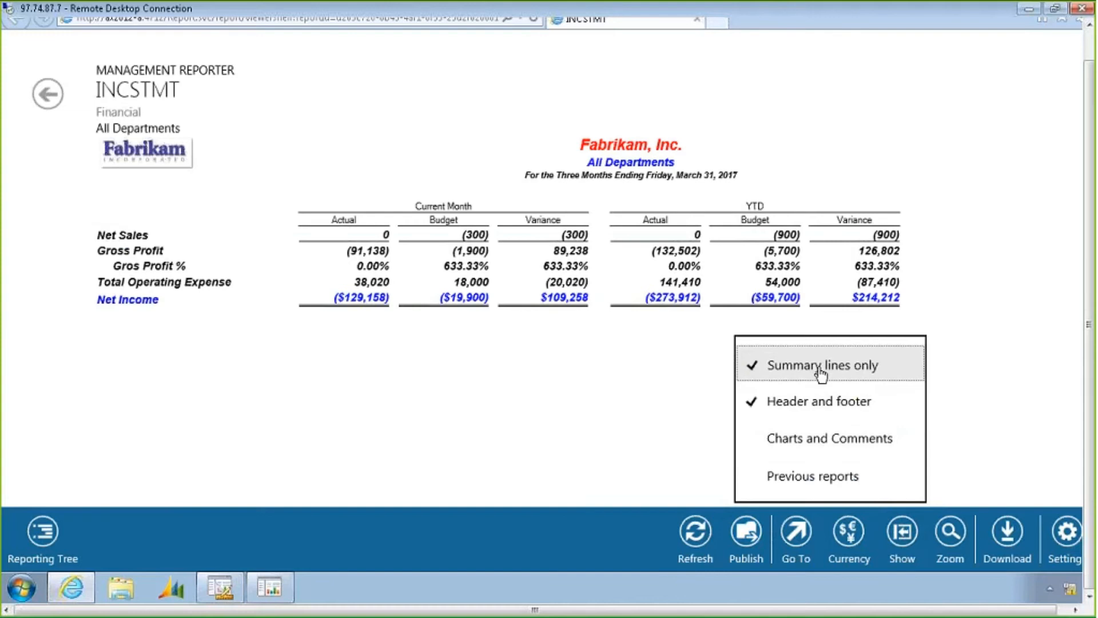
pyautogui.click(822, 371)
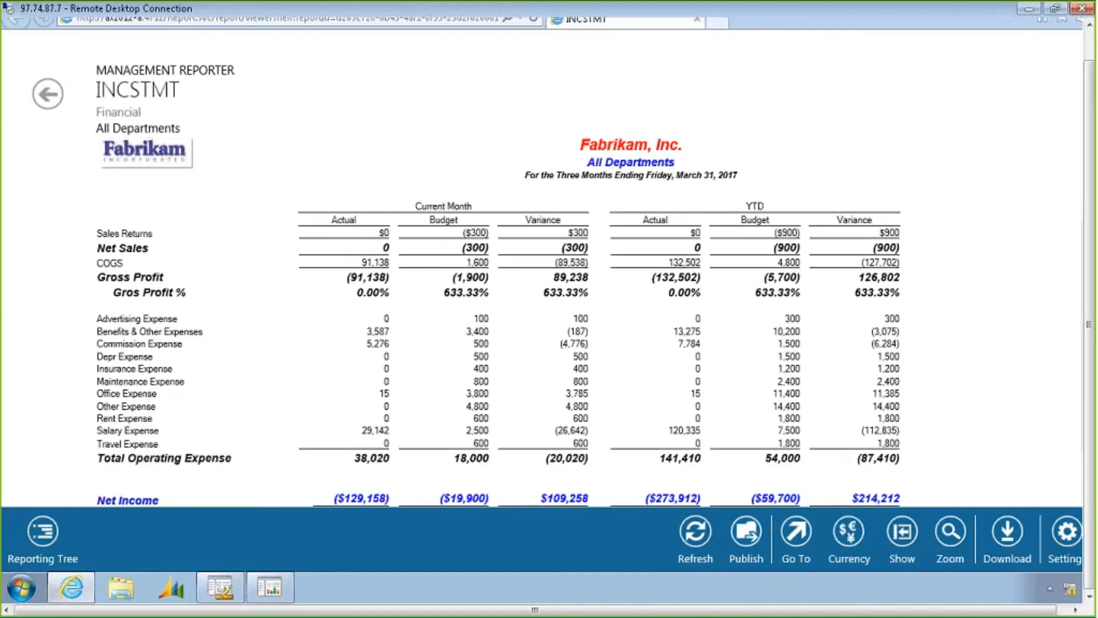
# Hide the report's header and footer
pyautogui.click(901, 533)
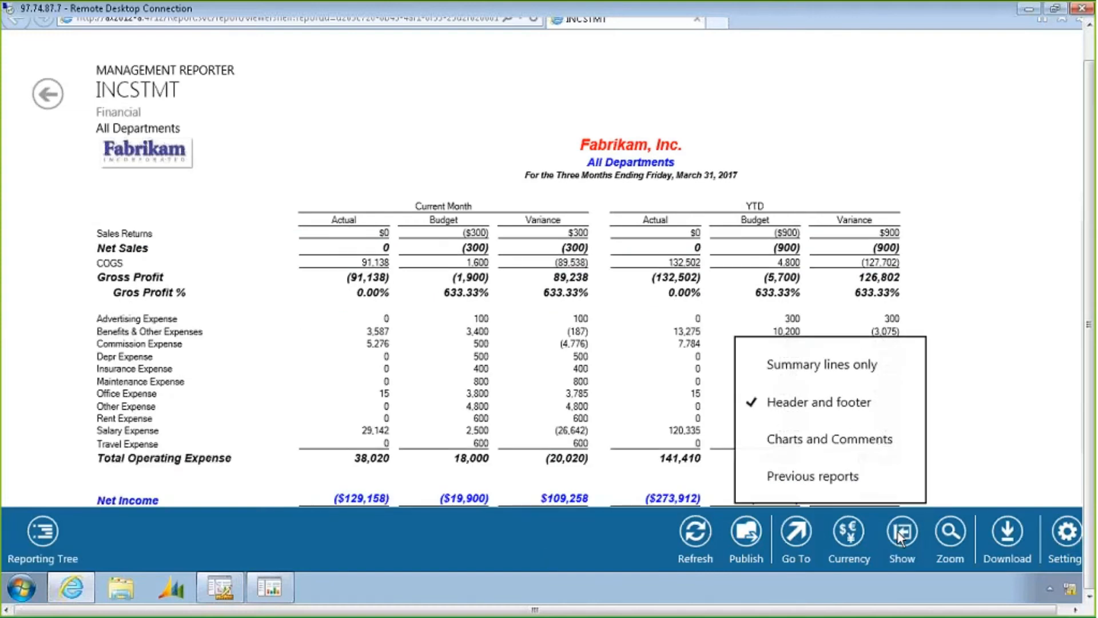
pyautogui.click(839, 411)
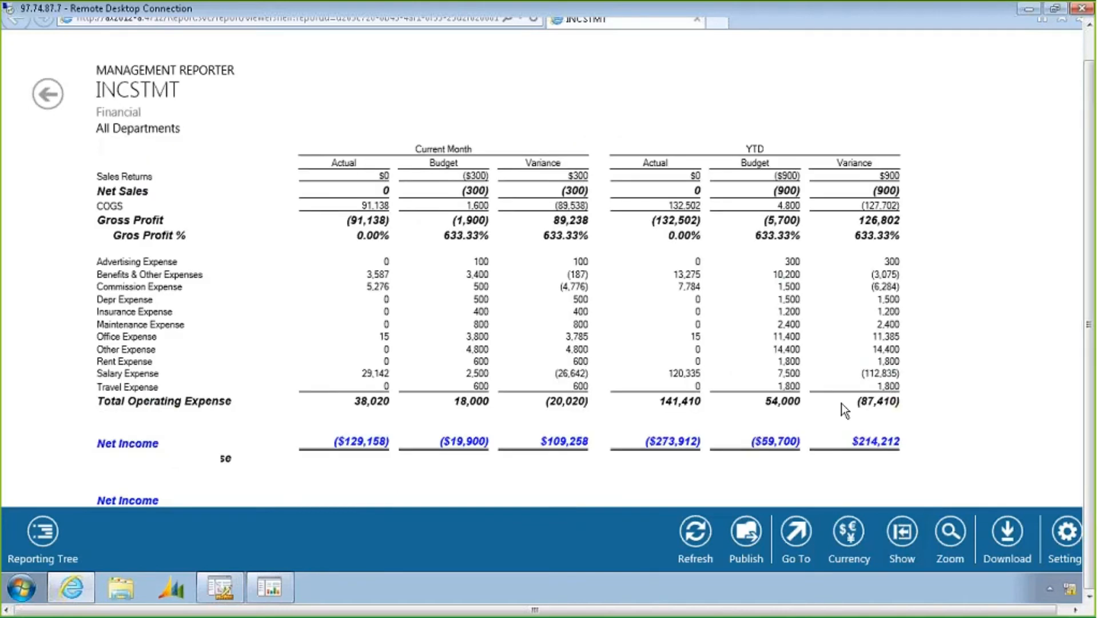
# Show charts and comments and add the comment "tis is due tooooo." to the Benefits & Other Expenses row
pyautogui.click(908, 532)
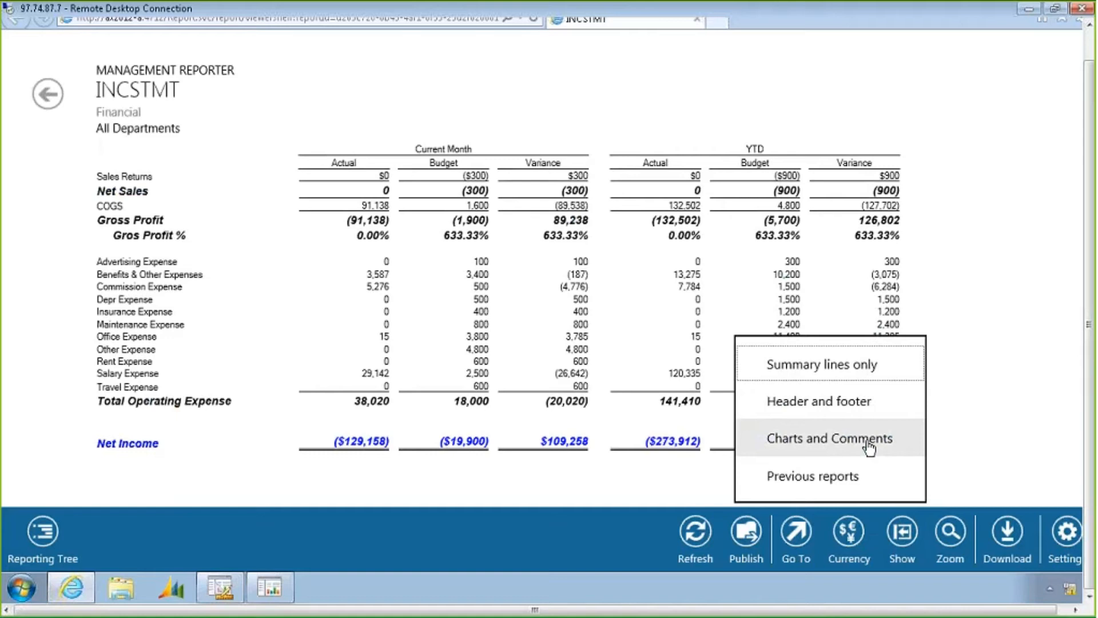
pyautogui.click(869, 445)
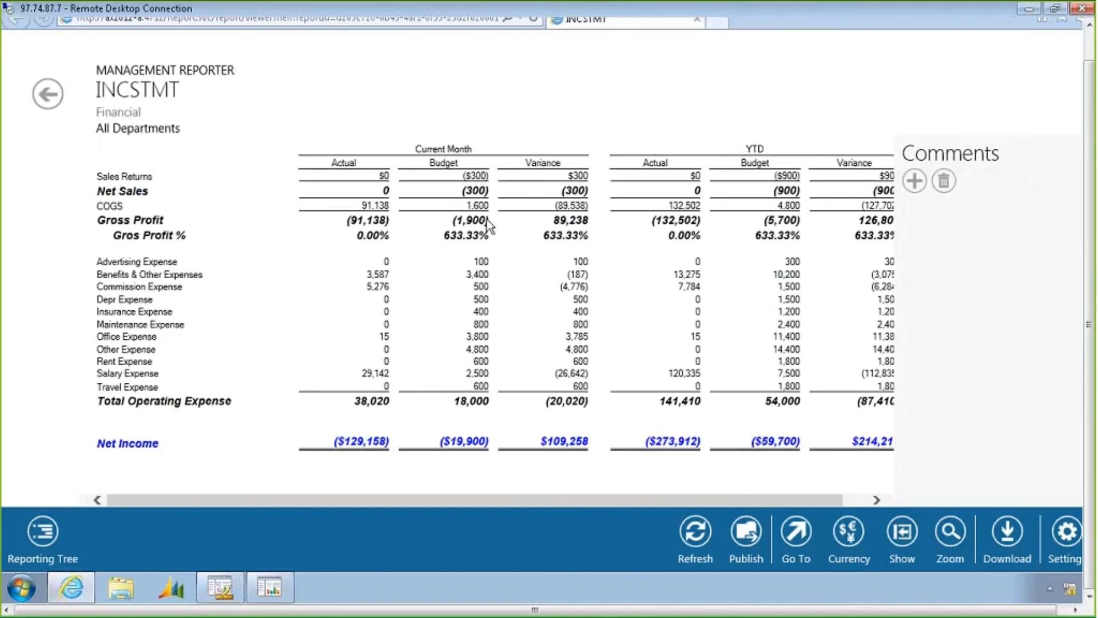
pyautogui.click(236, 178)
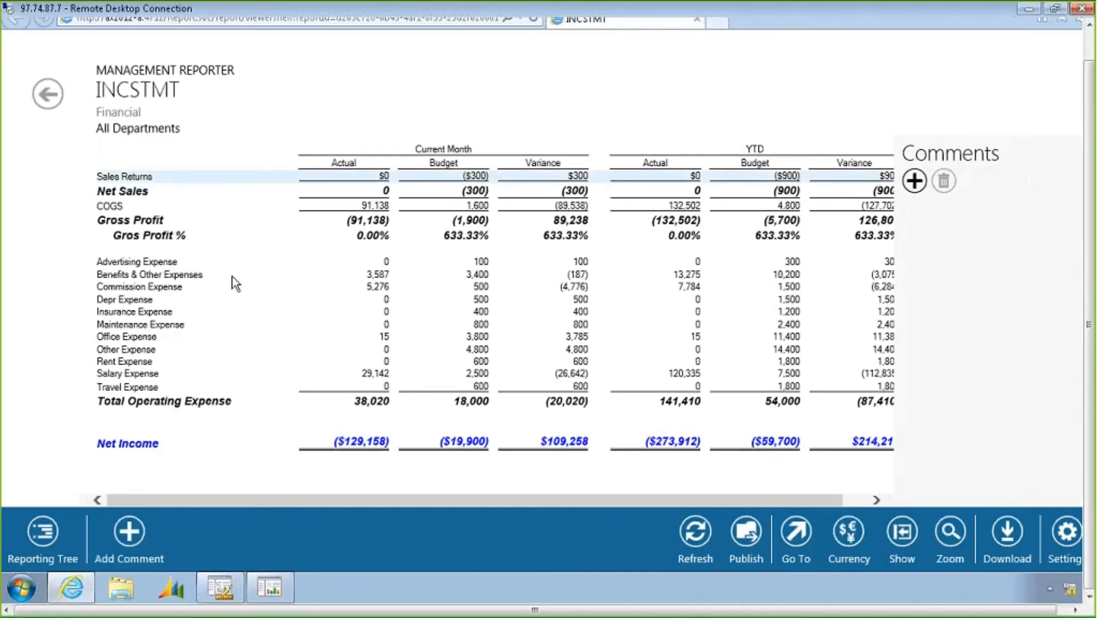
pyautogui.click(232, 277)
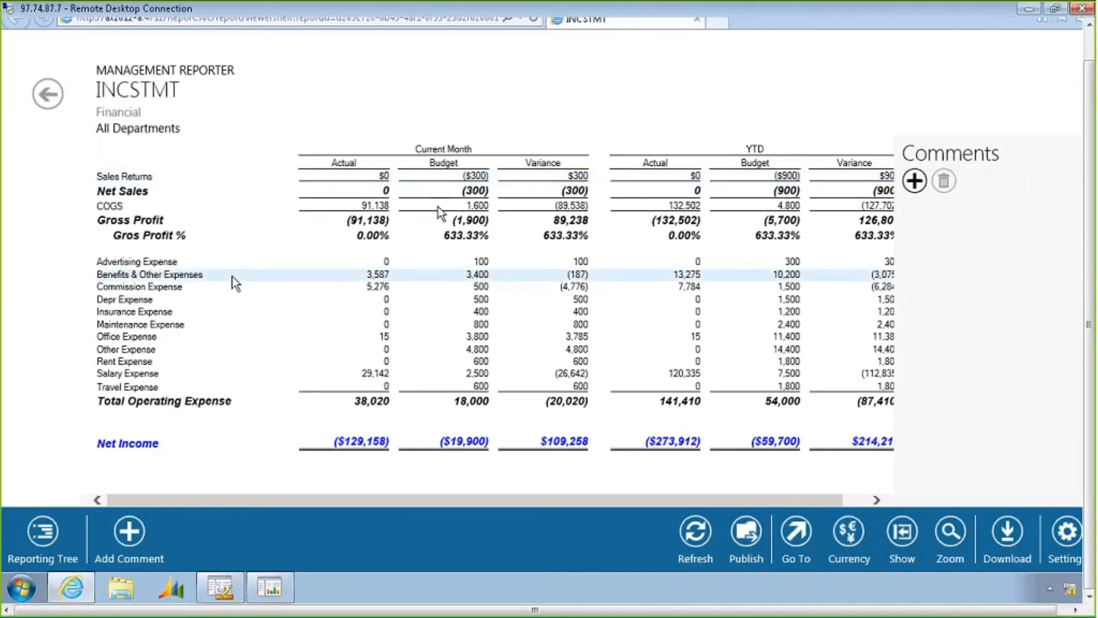
pyautogui.click(912, 183)
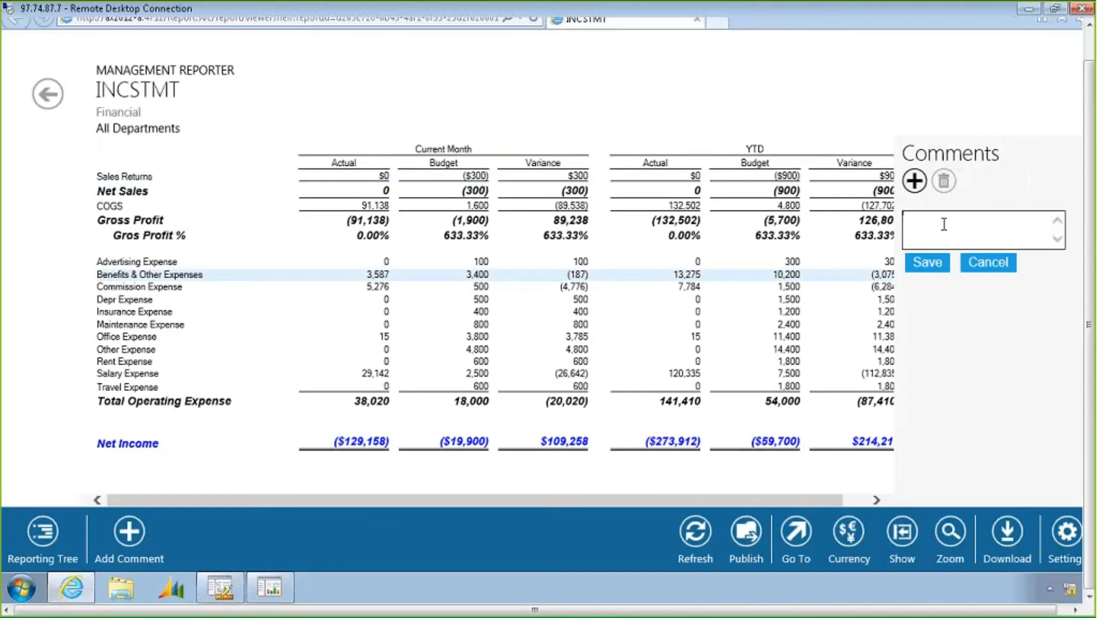
pyautogui.write('tis is due tooooo.')
pyautogui.click(922, 264)
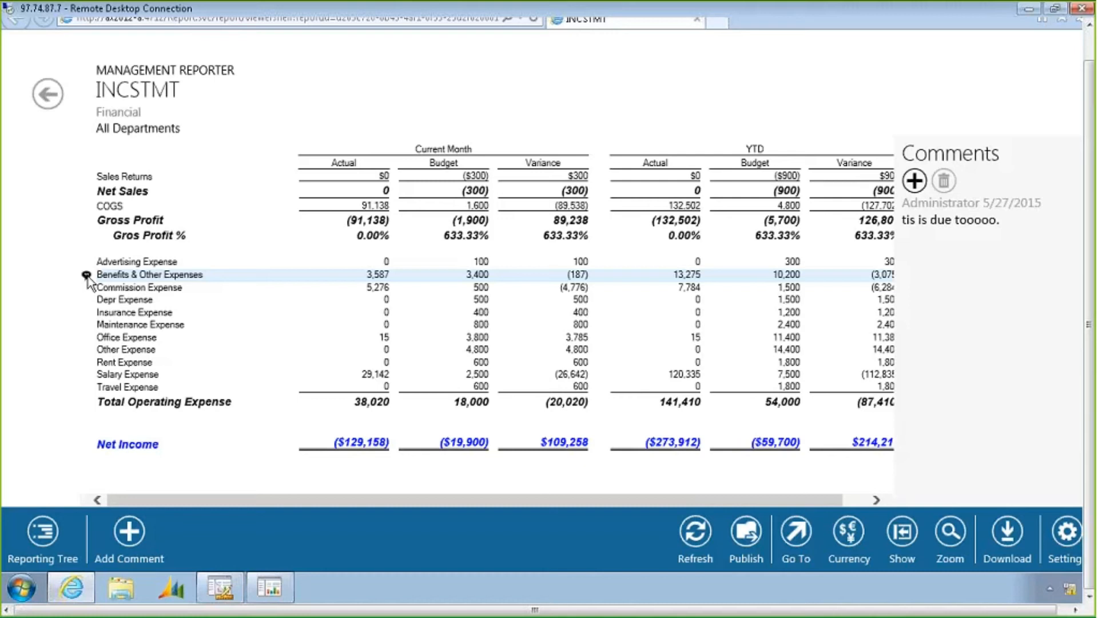
# Display the previous reports list and review the zoom and download options
pyautogui.click(911, 527)
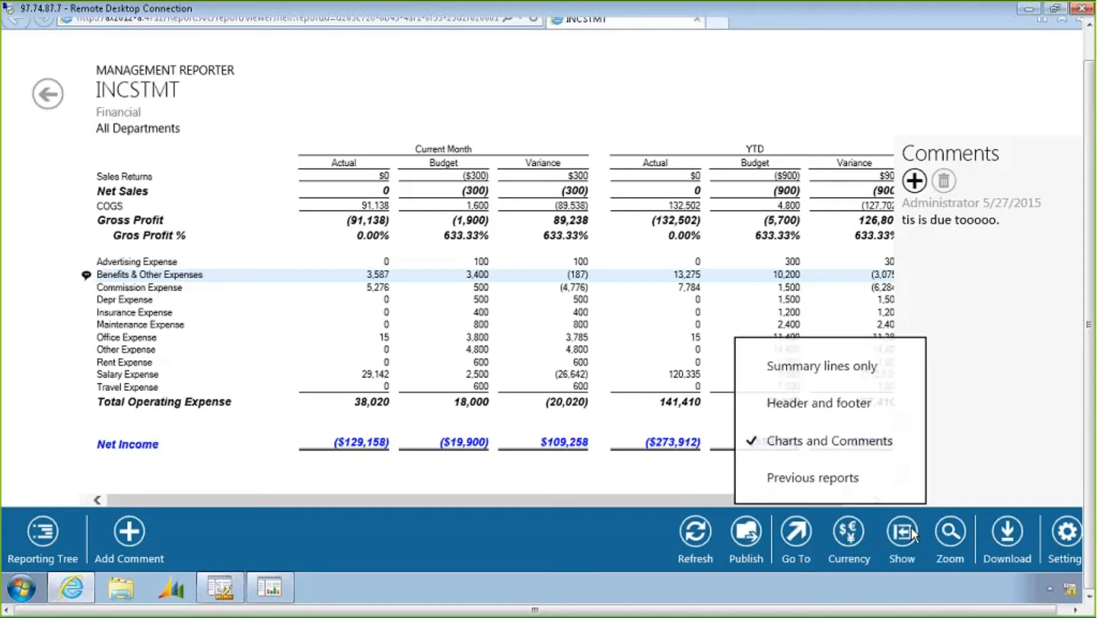
pyautogui.click(845, 481)
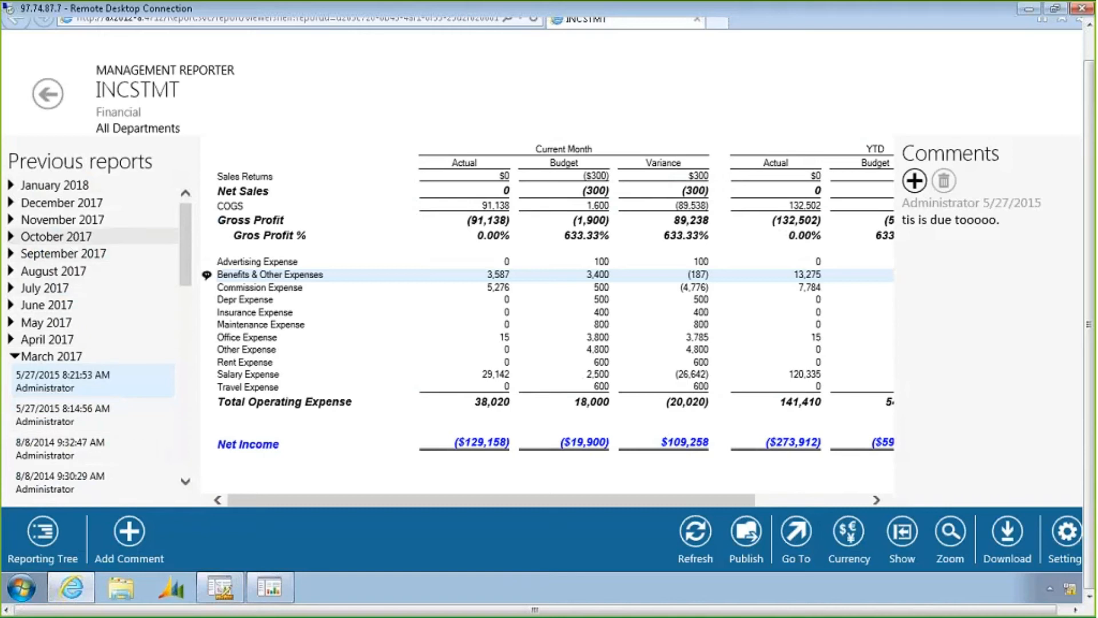
pyautogui.click(949, 532)
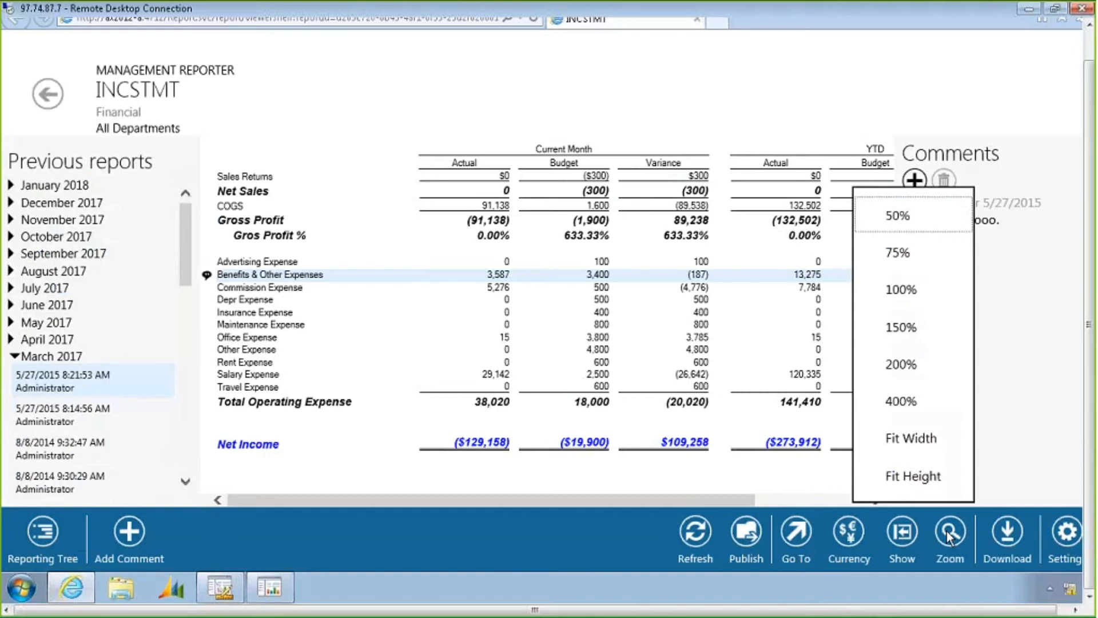
pyautogui.click(1008, 533)
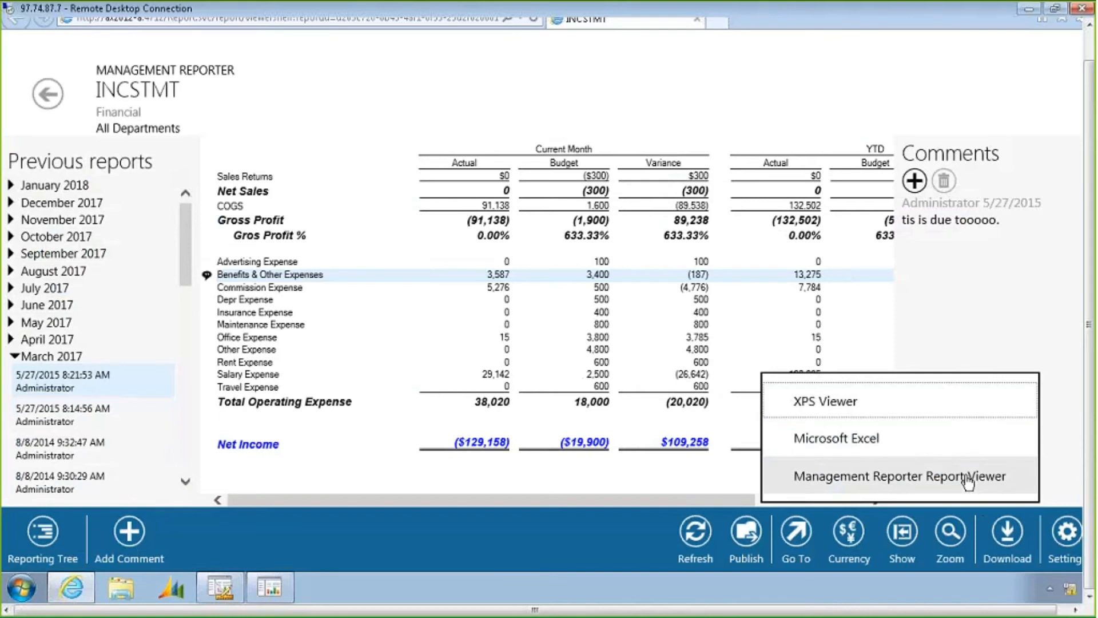
pyautogui.click(892, 533)
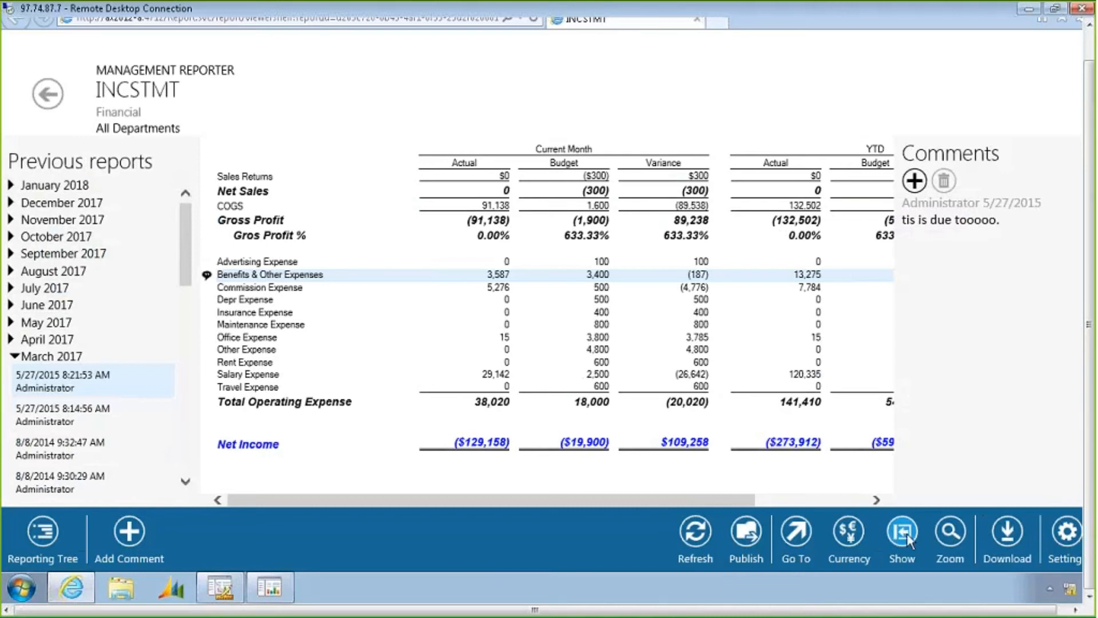
# Hide the charts and comments and the previous reports panes
pyautogui.click(908, 541)
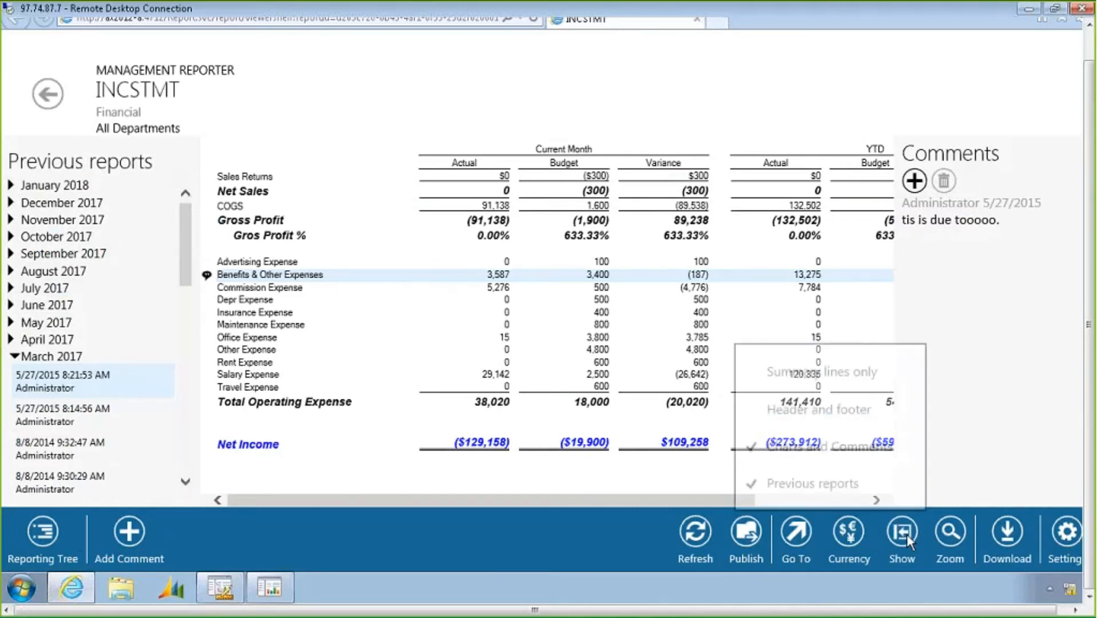
pyautogui.click(839, 442)
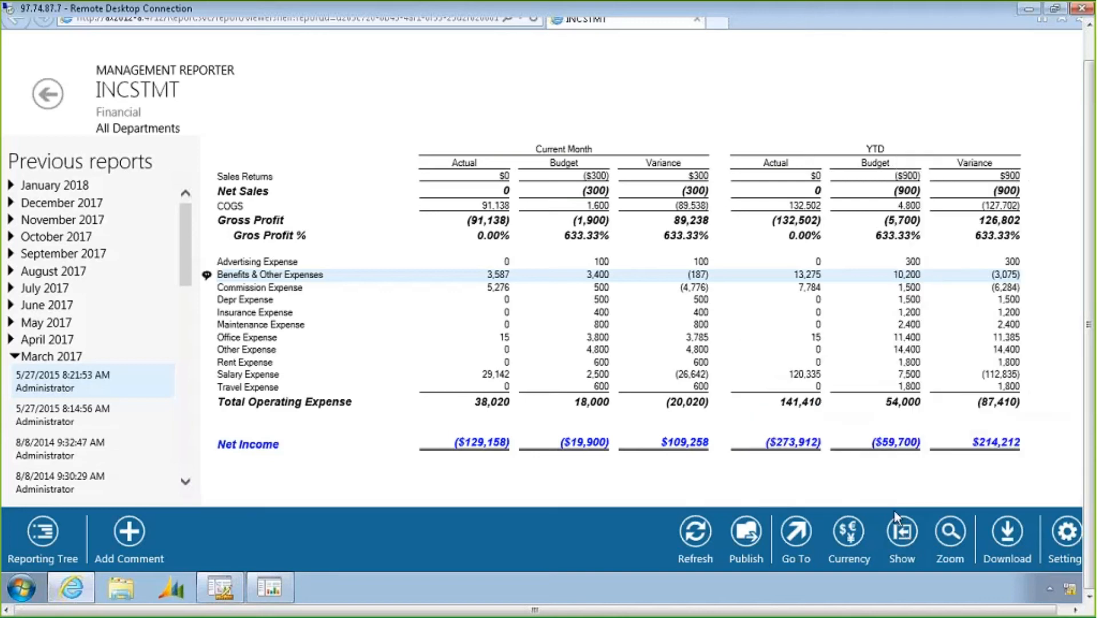
pyautogui.click(902, 532)
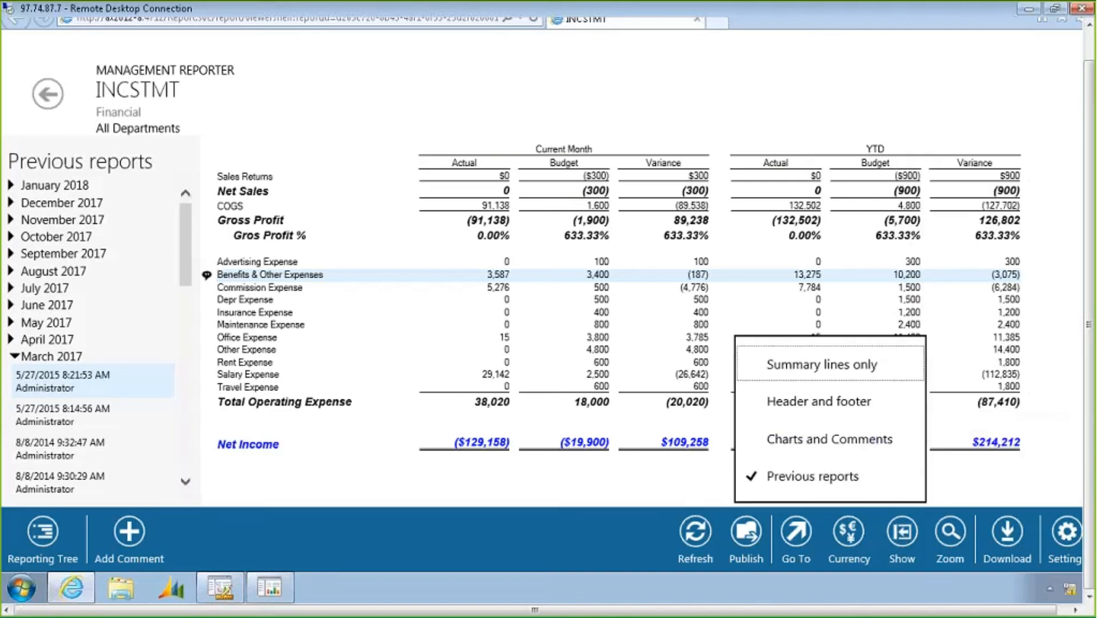
pyautogui.click(863, 478)
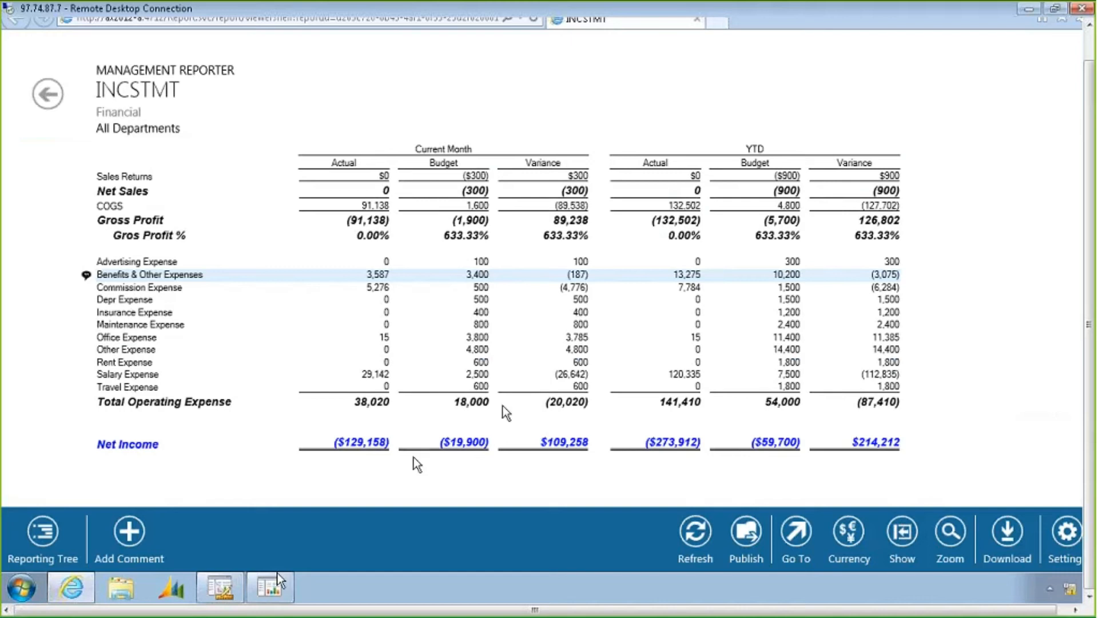
# Switch to the INCSTMT Management Reporter desktop window and select budget cells in the report
pyautogui.moveTo(269, 586)
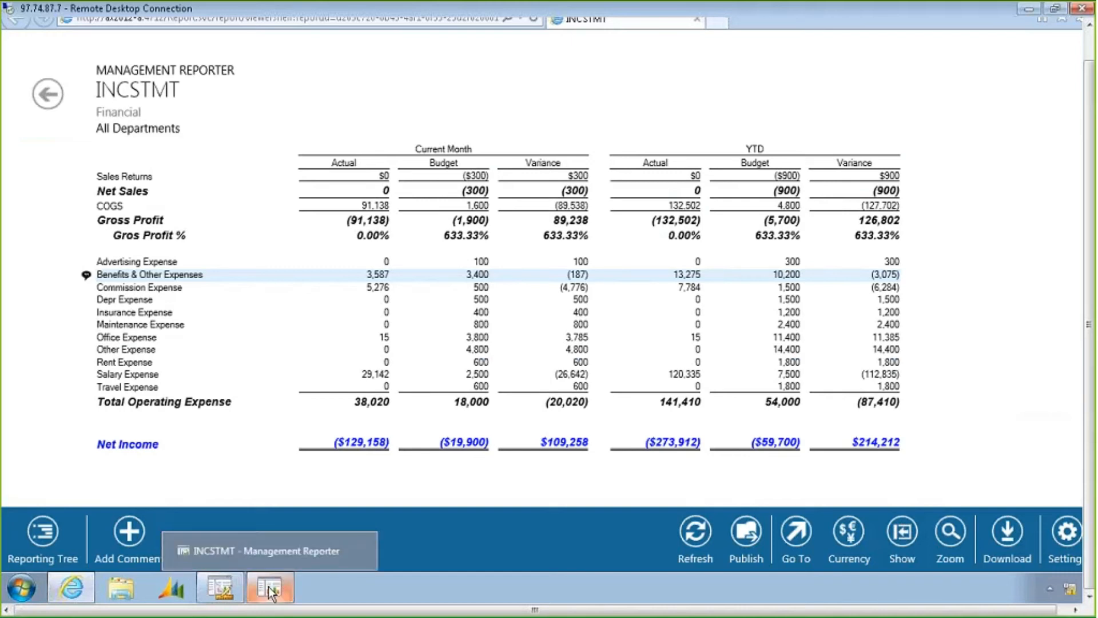
pyautogui.click(258, 554)
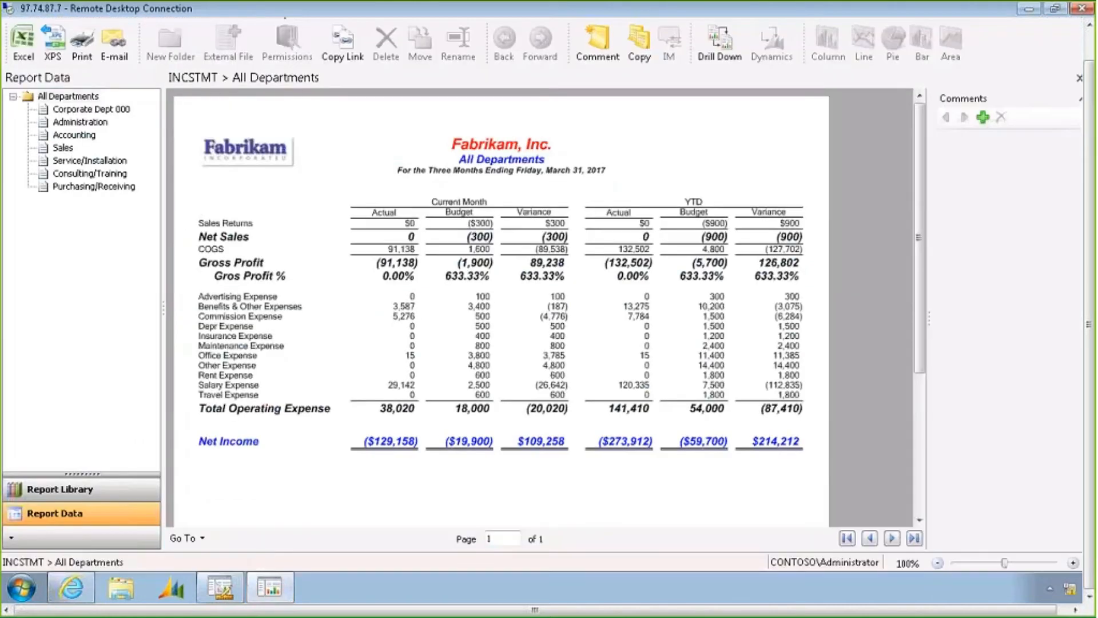
pyautogui.click(750, 387)
pyautogui.click(749, 395)
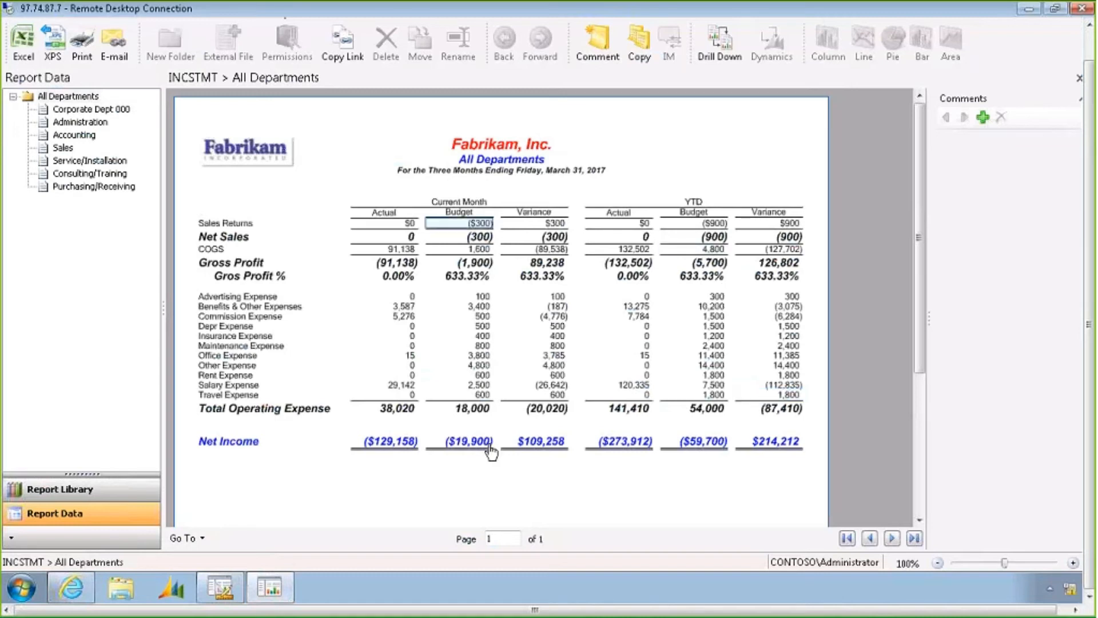
pyautogui.click(459, 236)
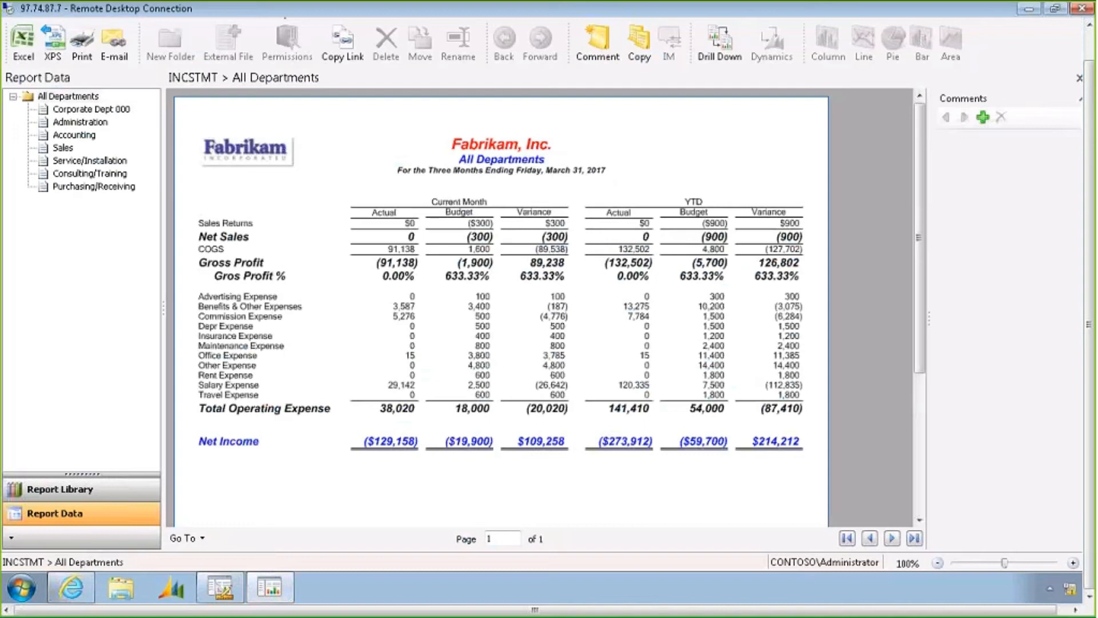
# Add the comment "Add supporting text here" to the Benefits & Other Expenses row and preview its tooltip
pyautogui.click(67, 100)
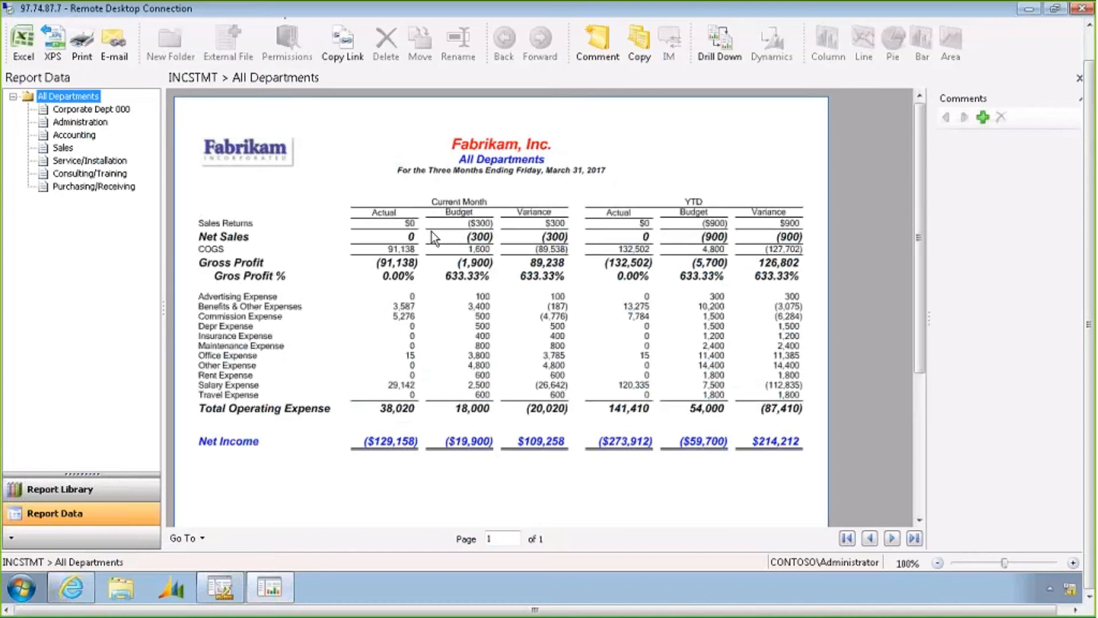
pyautogui.click(327, 310)
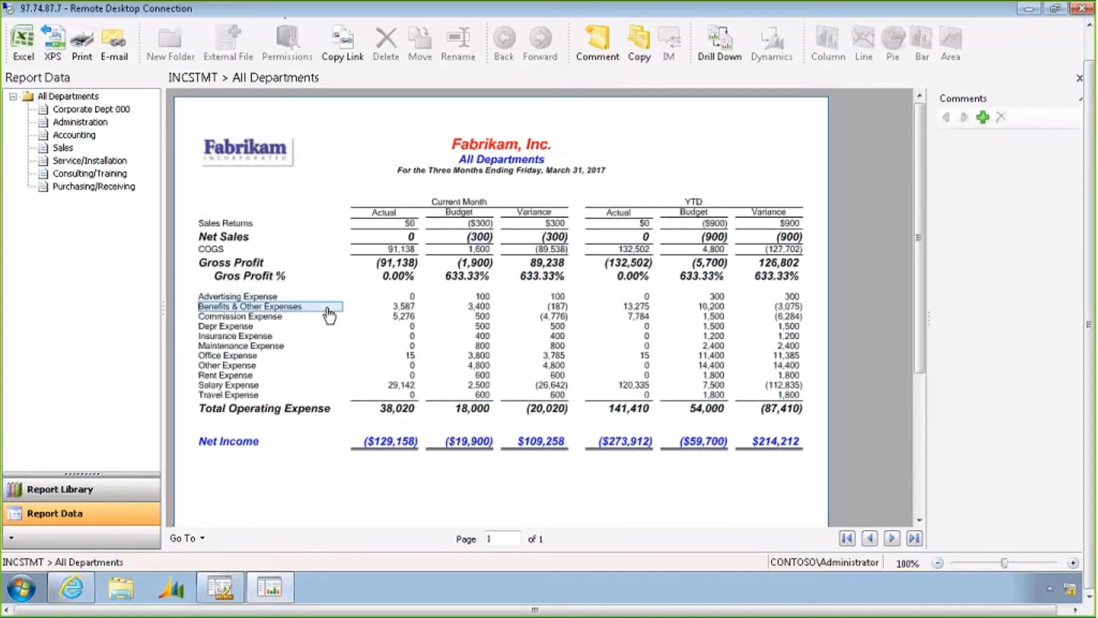
pyautogui.click(983, 117)
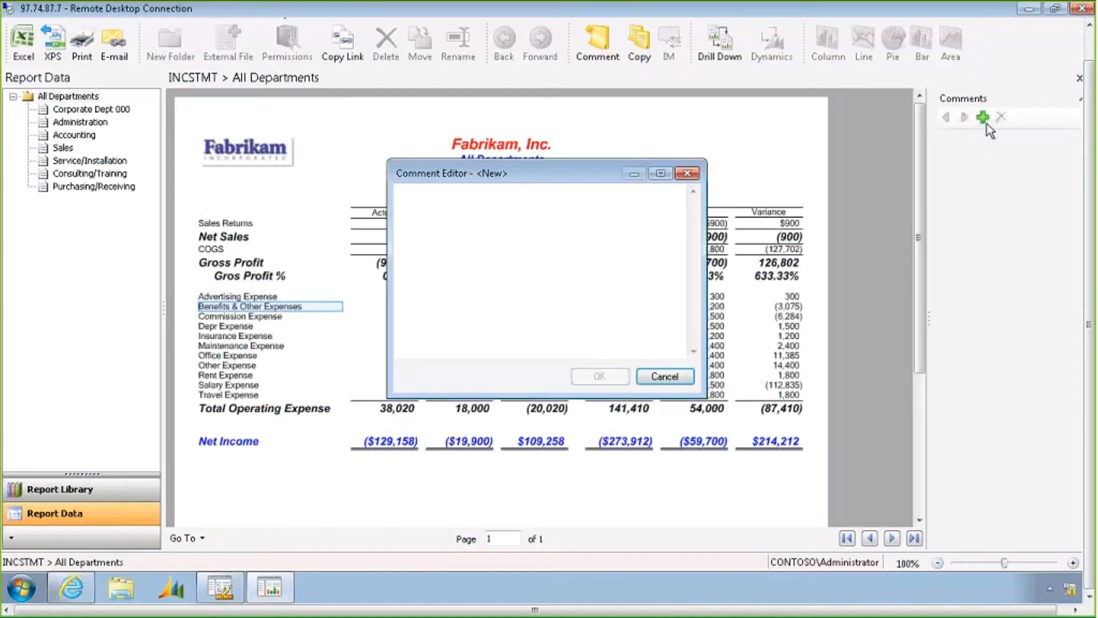
pyautogui.click(667, 229)
pyautogui.write('Add')
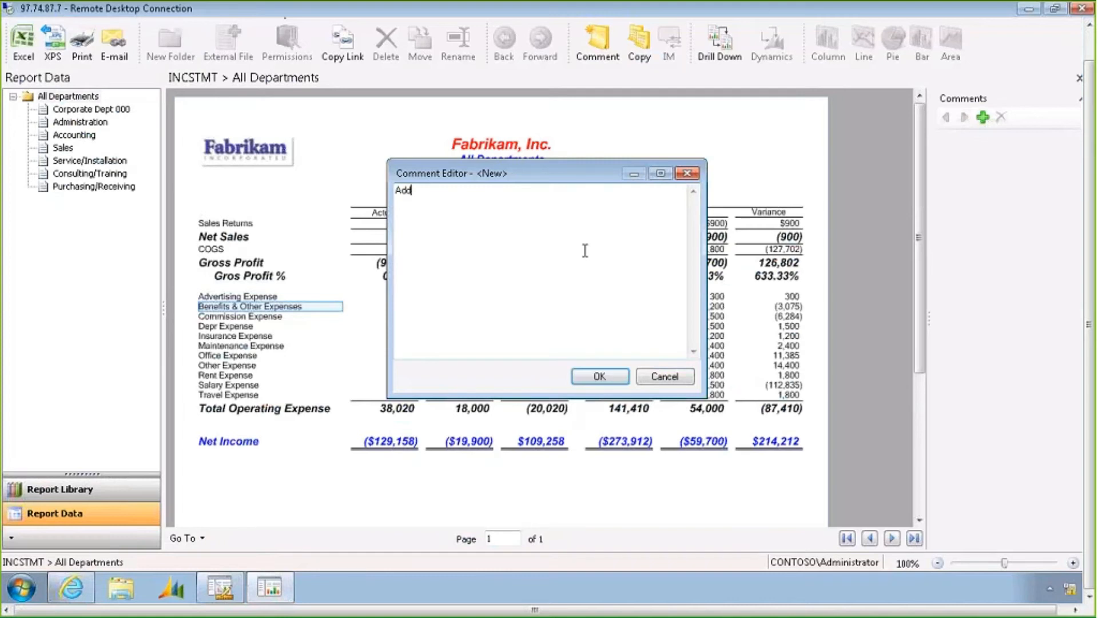
pyautogui.write(' supporting text here')
pyautogui.click(610, 382)
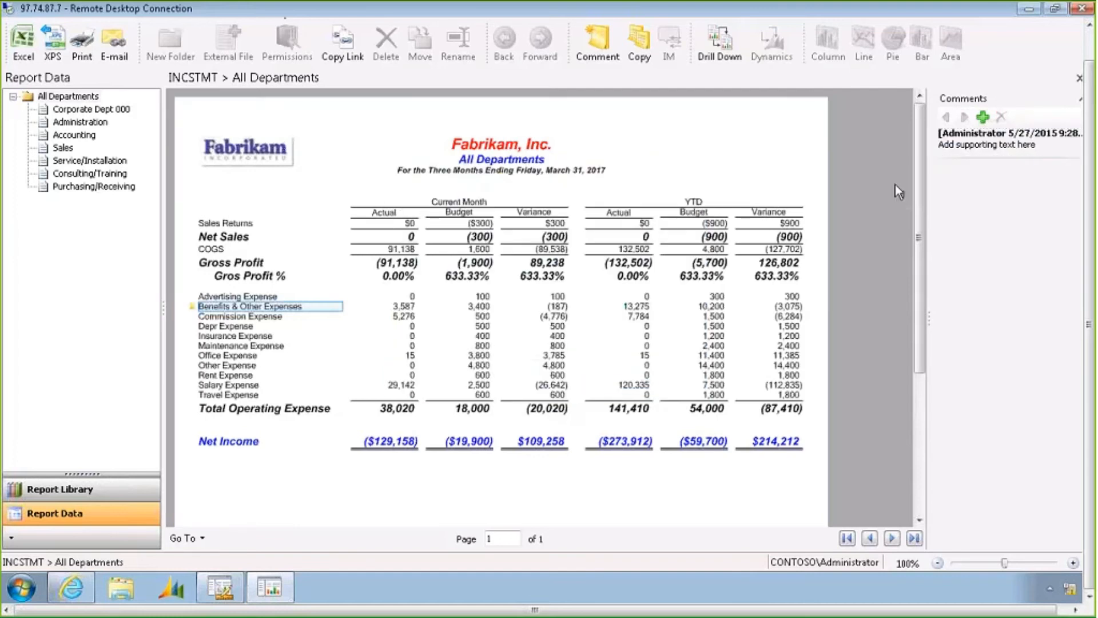
pyautogui.click(998, 143)
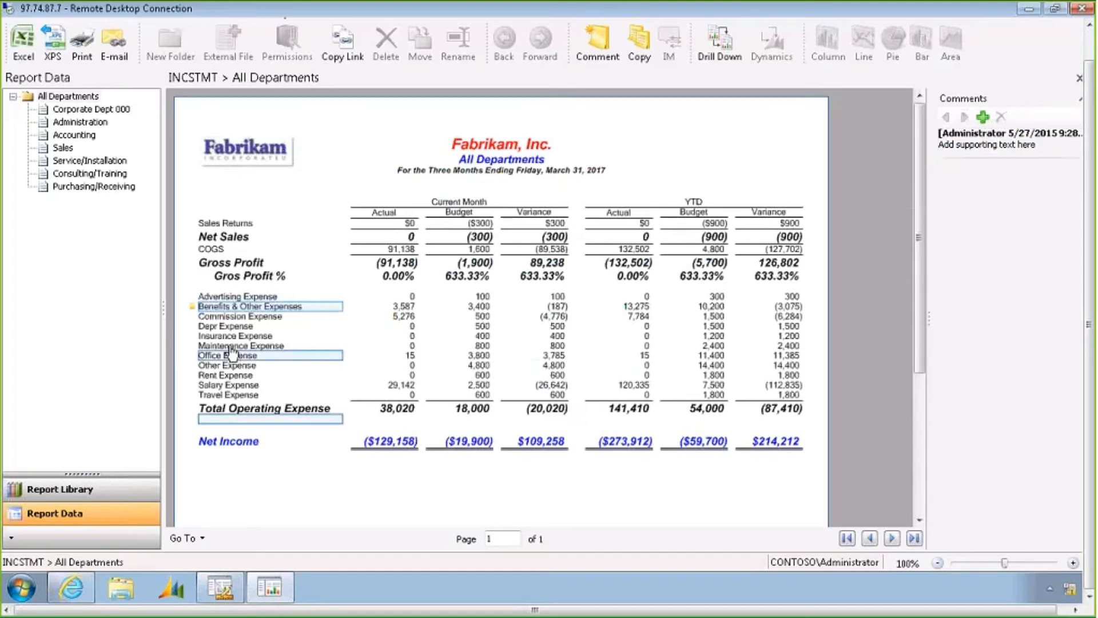
pyautogui.moveTo(193, 312)
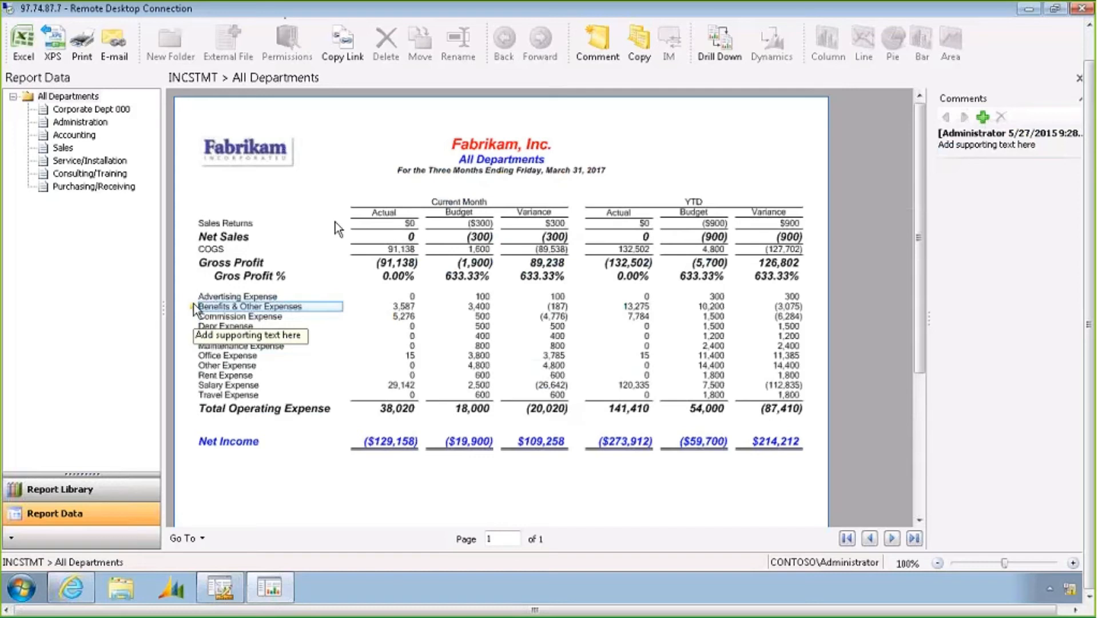
# Select the entire YTD Budget column and chart it as a pie chart
pyautogui.click(394, 225)
pyautogui.click(397, 236)
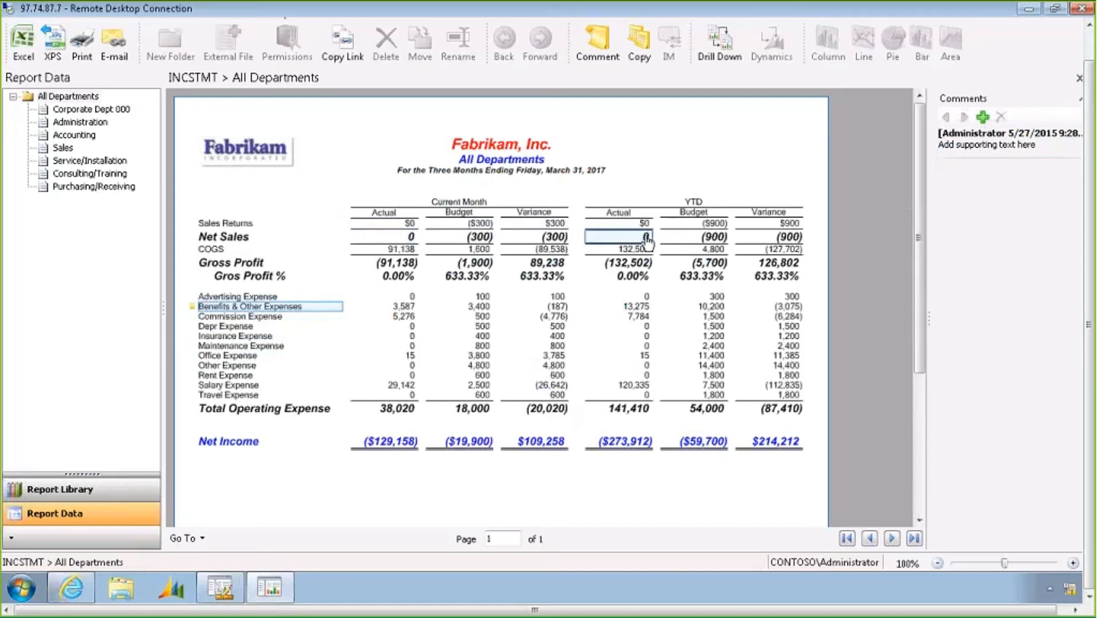
pyautogui.rightClick(693, 237)
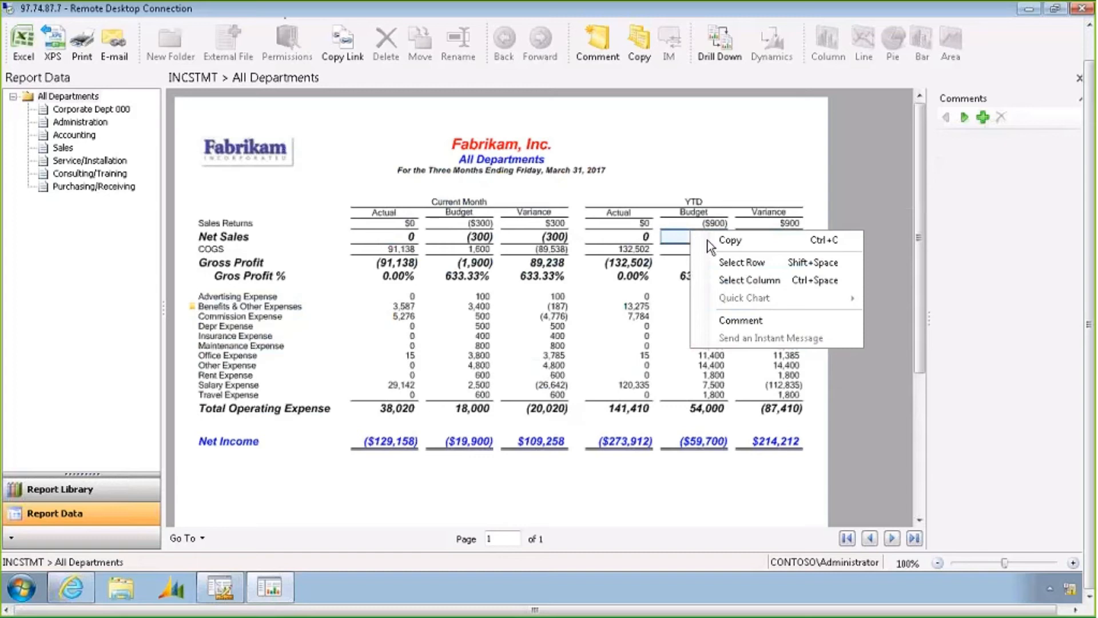
pyautogui.click(741, 280)
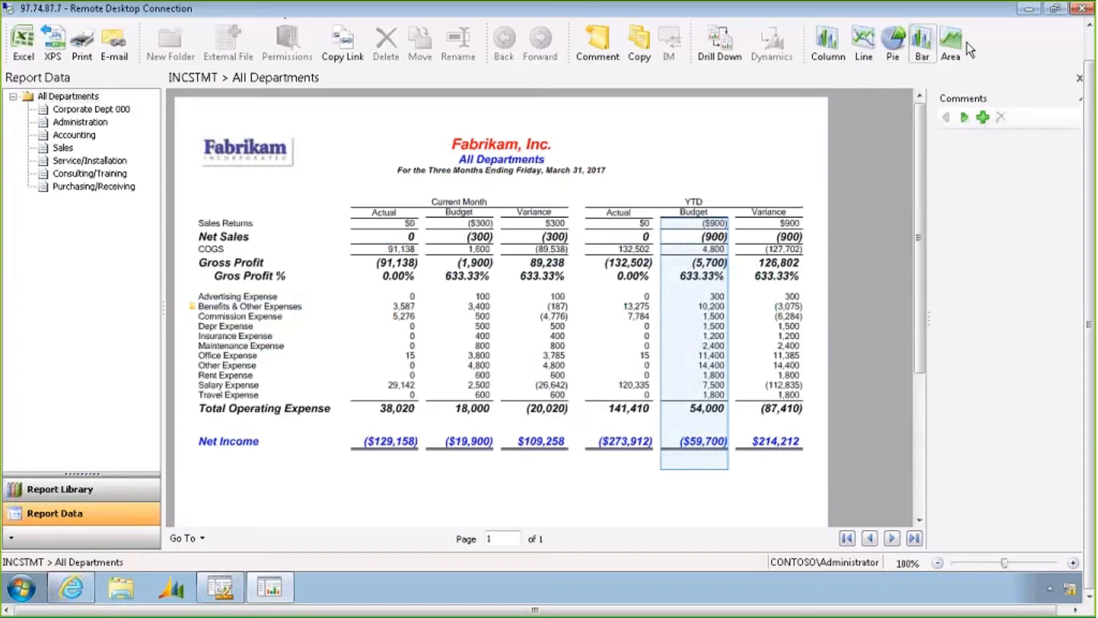
pyautogui.click(898, 33)
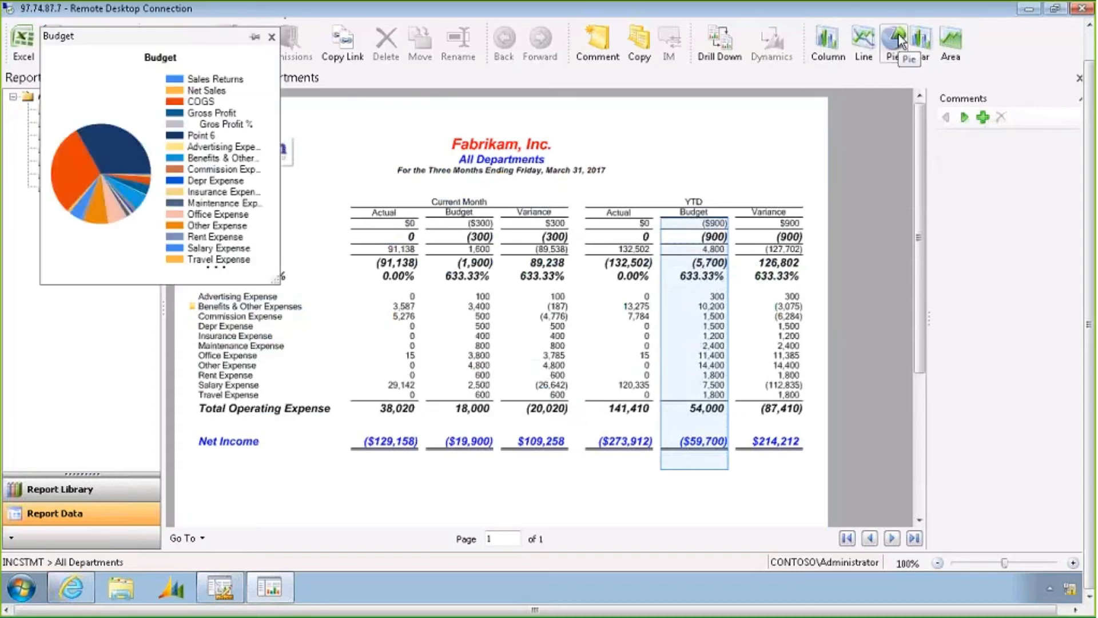
# Clear all series from the pie chart and add only the Benefits Other Expenses series
pyautogui.rightClick(139, 111)
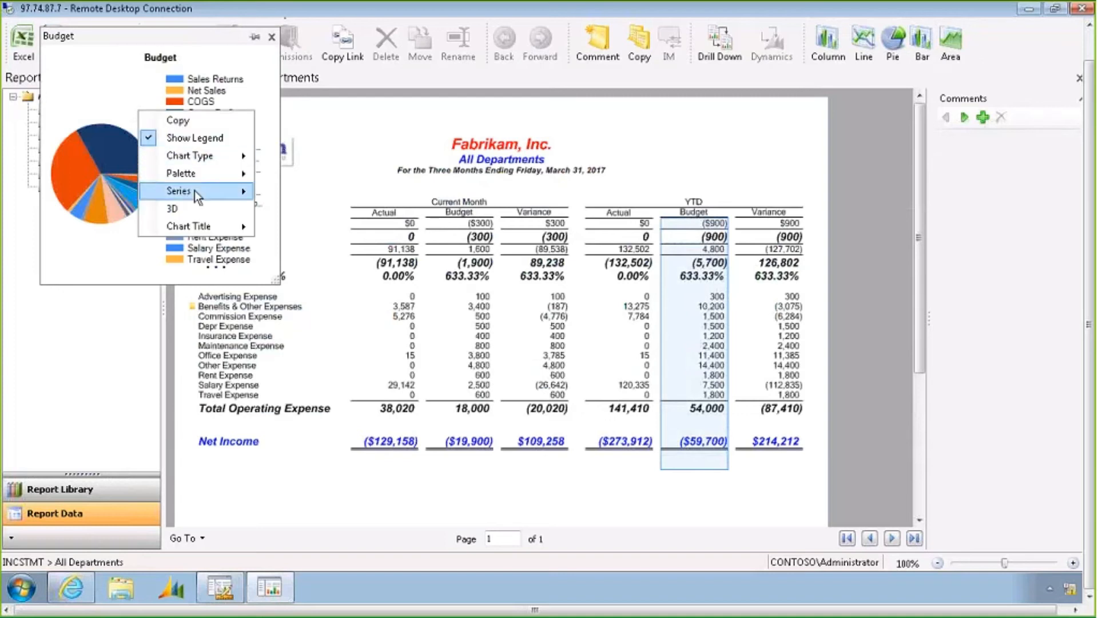
pyautogui.moveTo(194, 190)
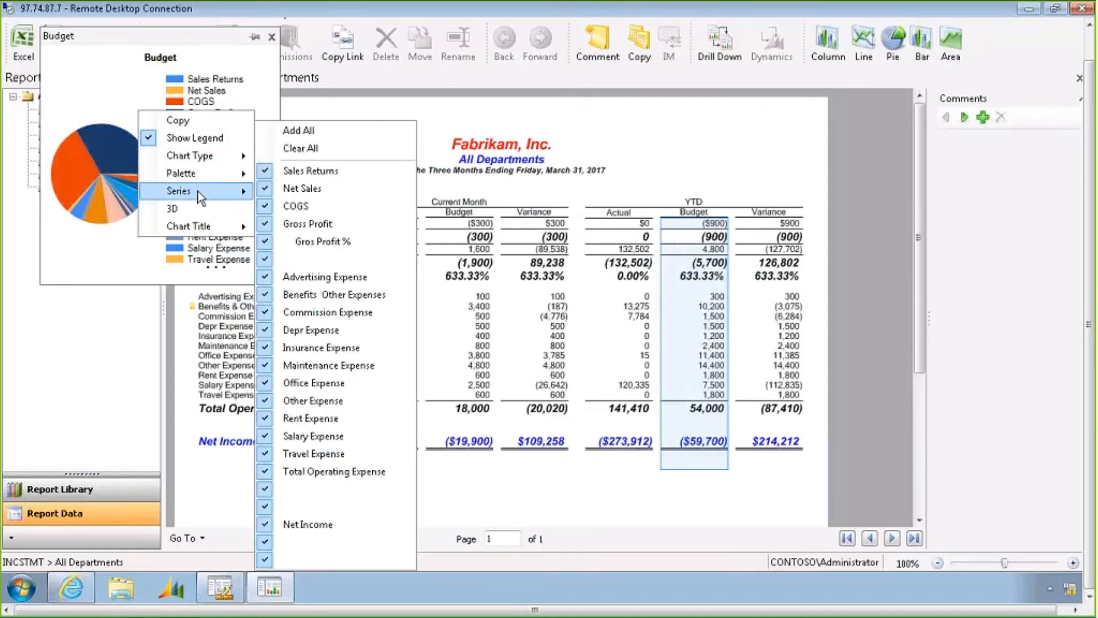
pyautogui.click(308, 149)
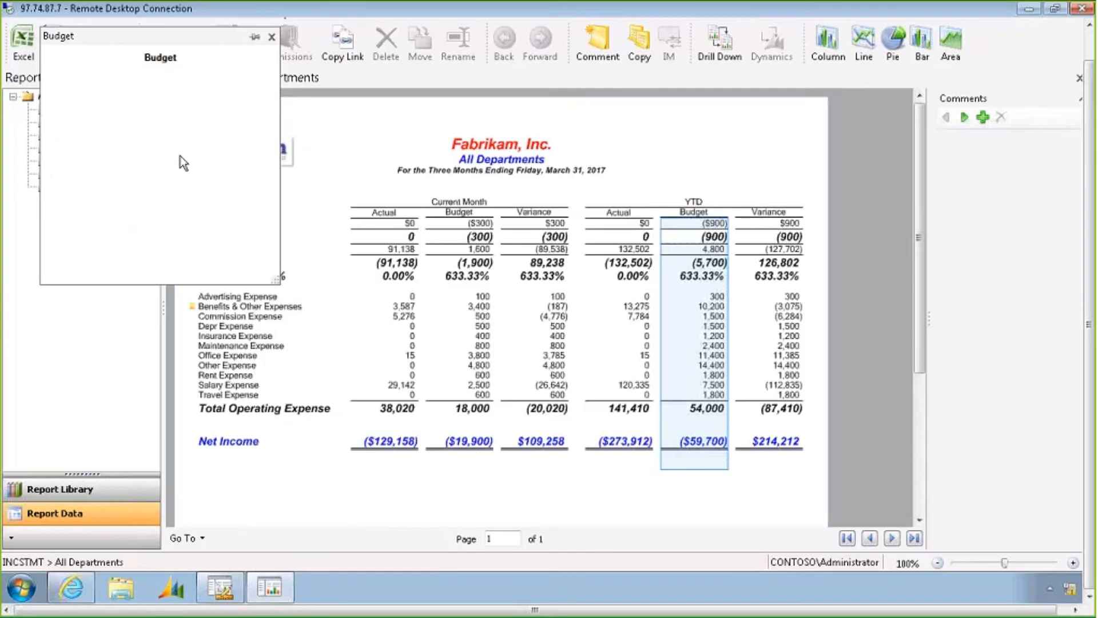
pyautogui.rightClick(180, 155)
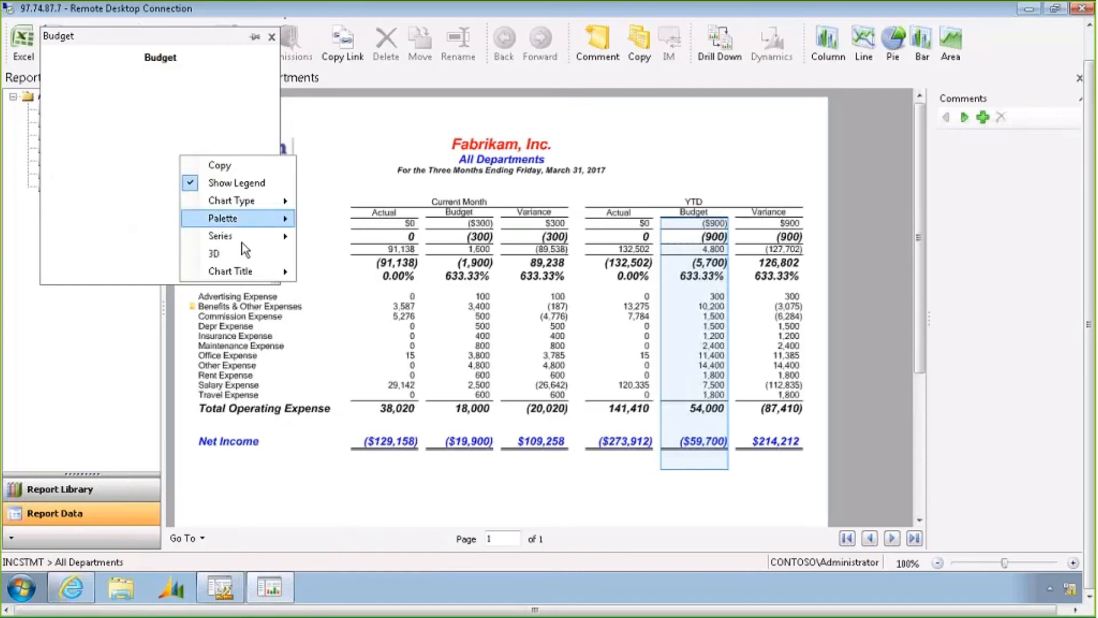
pyautogui.moveTo(244, 239)
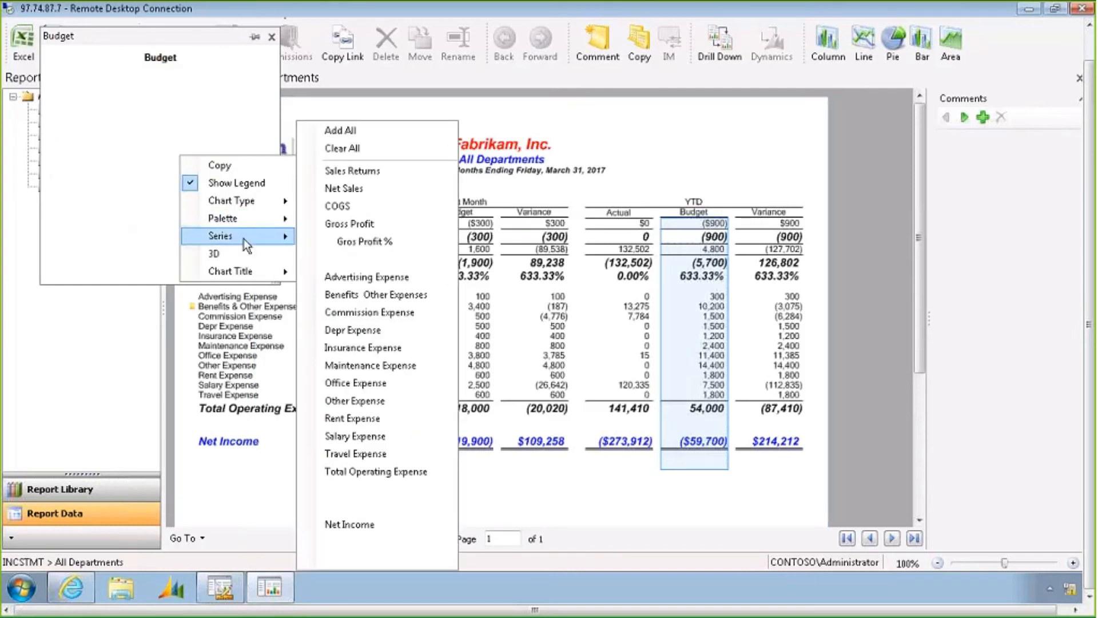
pyautogui.click(359, 295)
# Add the Maintenance Expense and Office Expense series to the pie chart and pin the chart to the side pane
pyautogui.rightClick(208, 194)
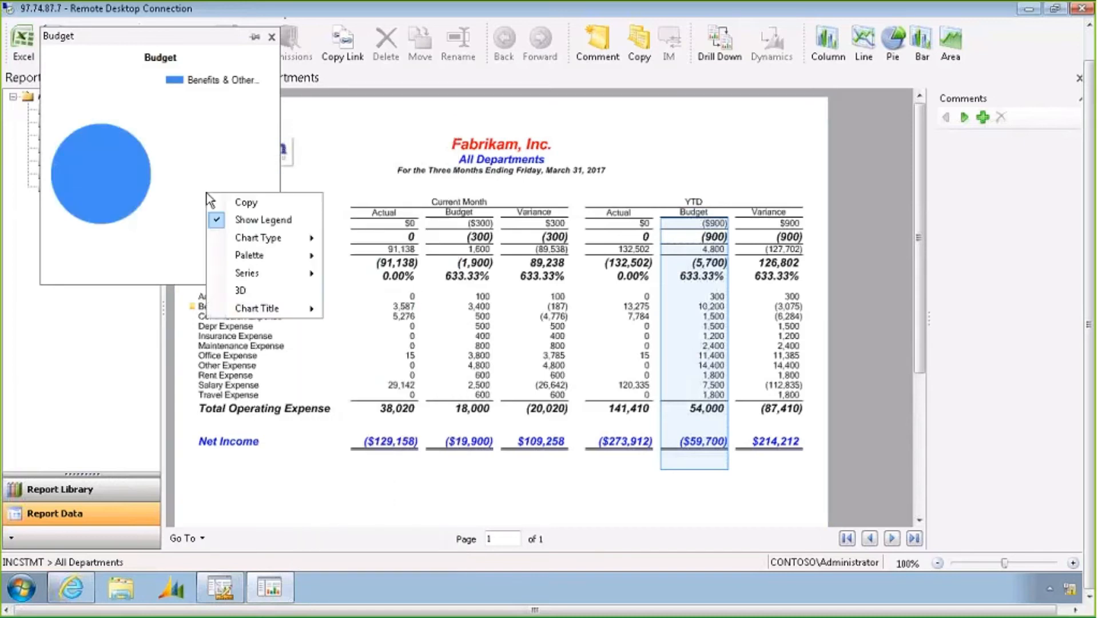
pyautogui.moveTo(275, 273)
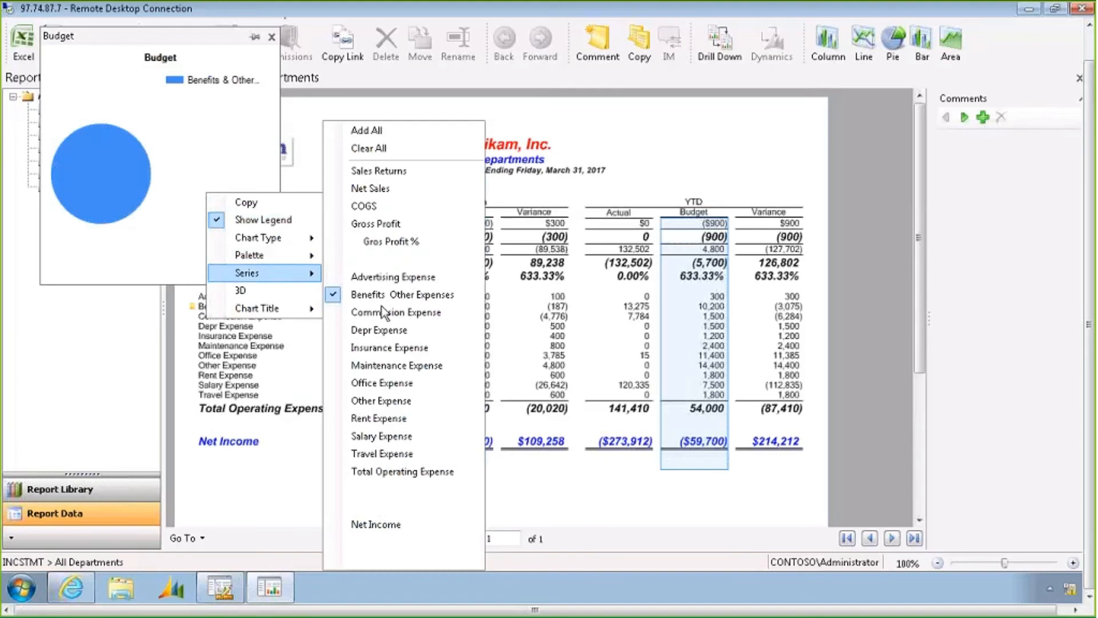
pyautogui.click(387, 369)
pyautogui.rightClick(213, 157)
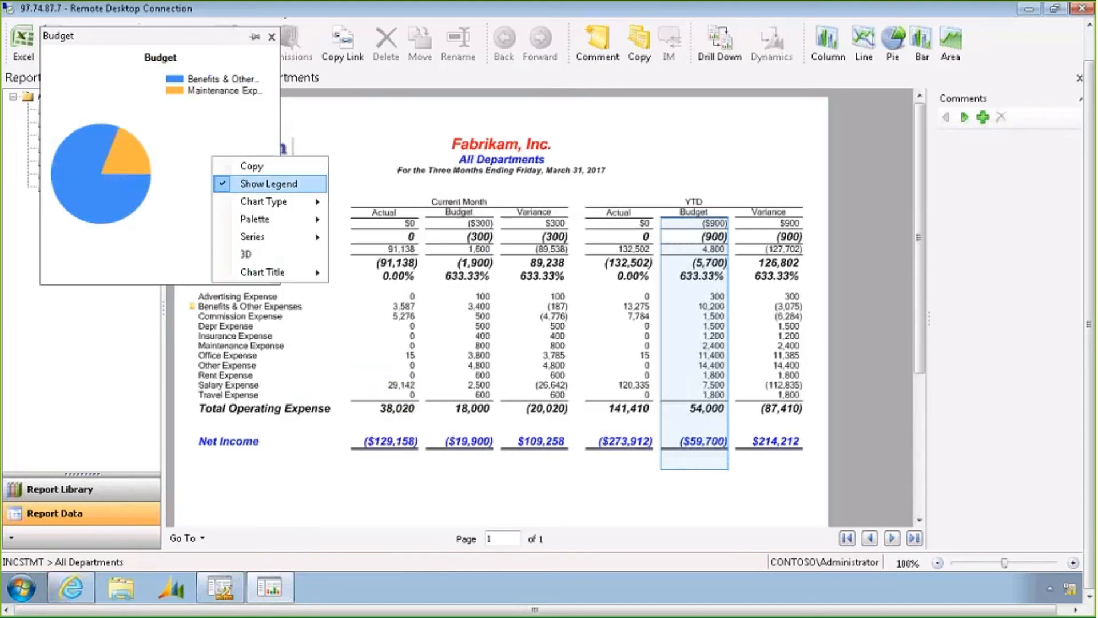
pyautogui.moveTo(298, 240)
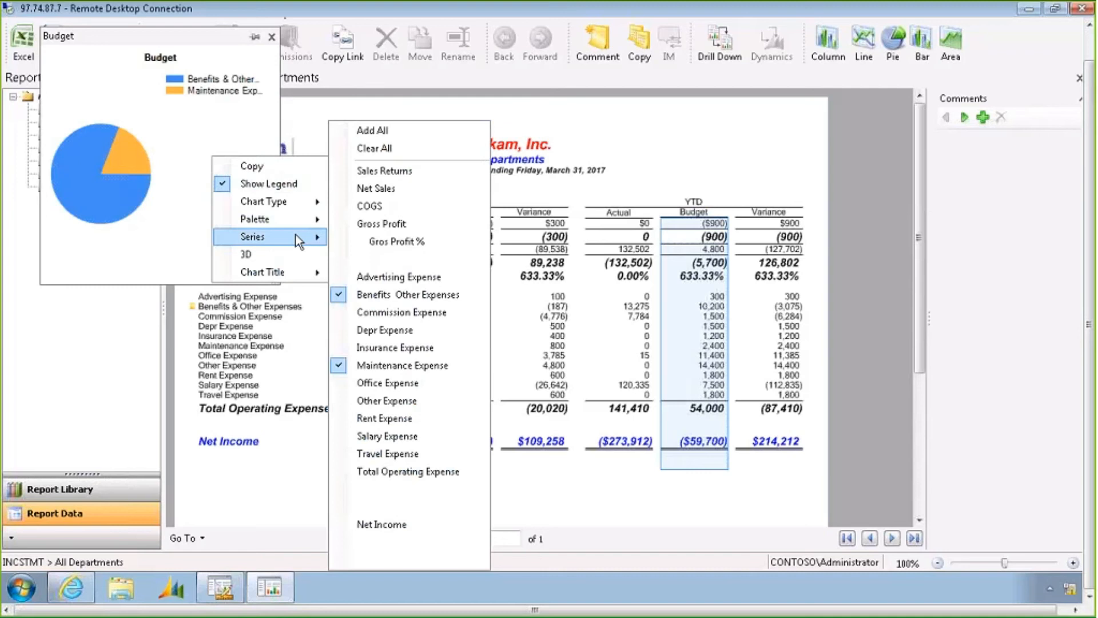
pyautogui.click(398, 394)
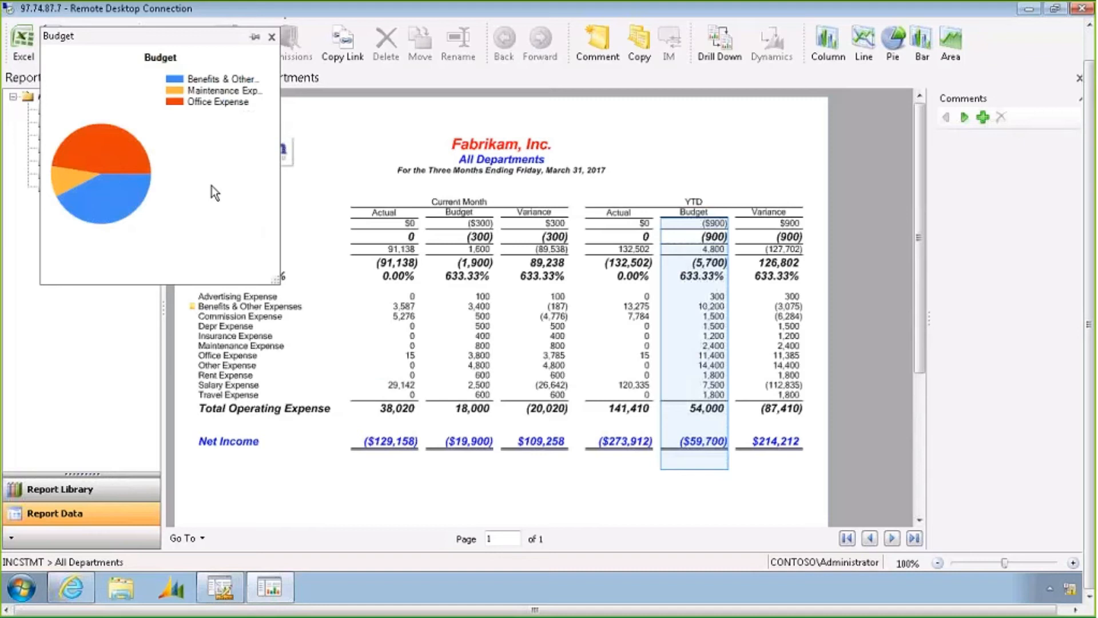
pyautogui.click(254, 39)
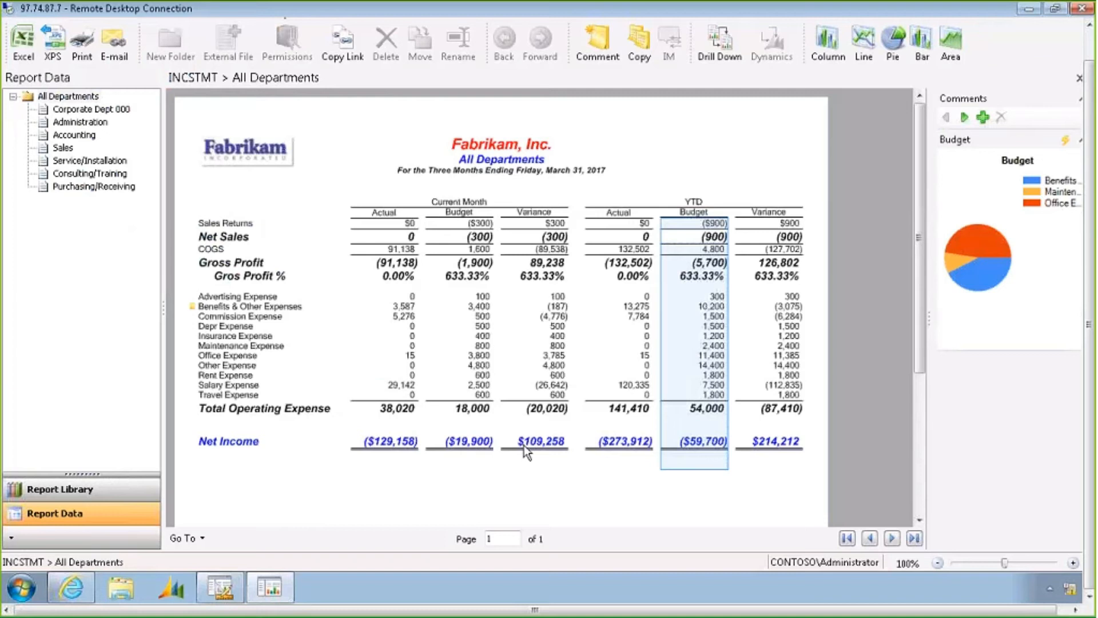
# Switch to the INCSTMT web viewer in Internet Explorer and show the charts and comments pane
pyautogui.click(73, 589)
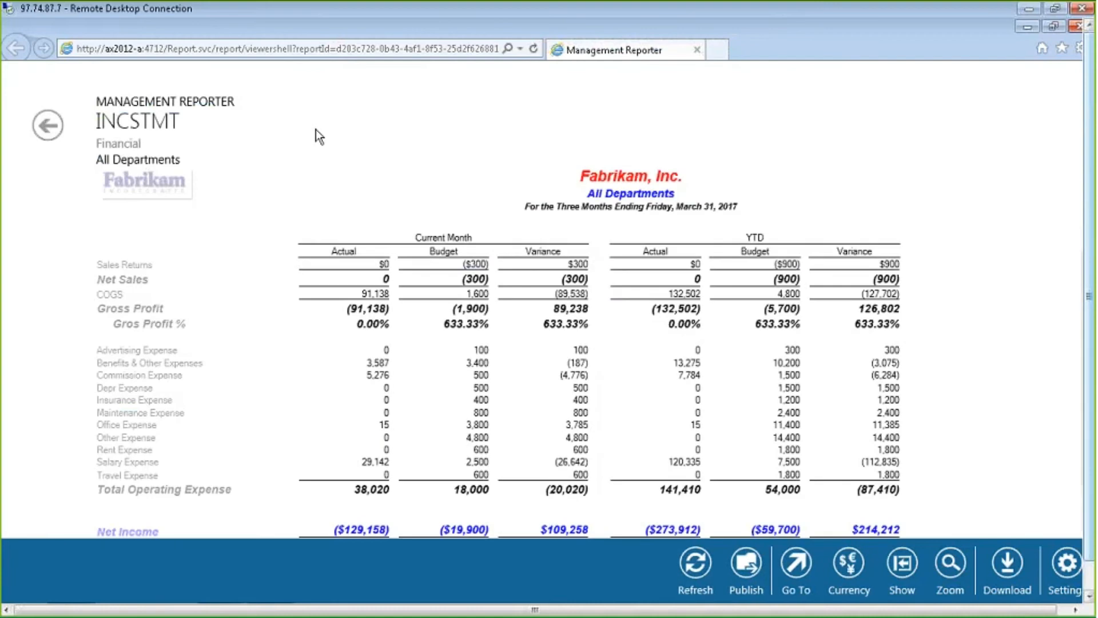
pyautogui.click(914, 565)
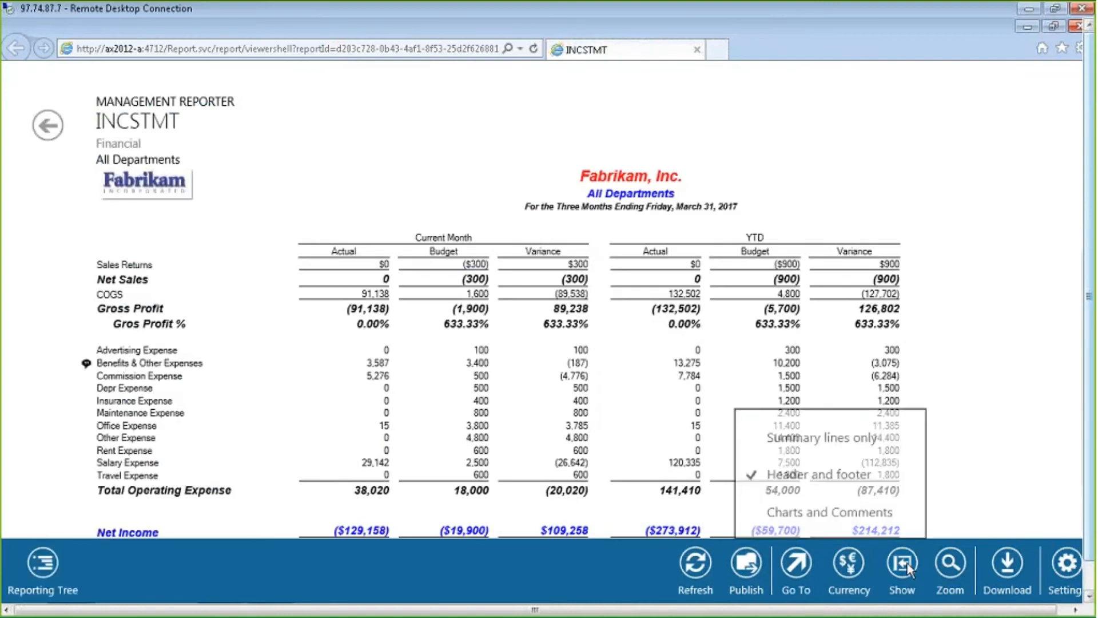
pyautogui.click(890, 512)
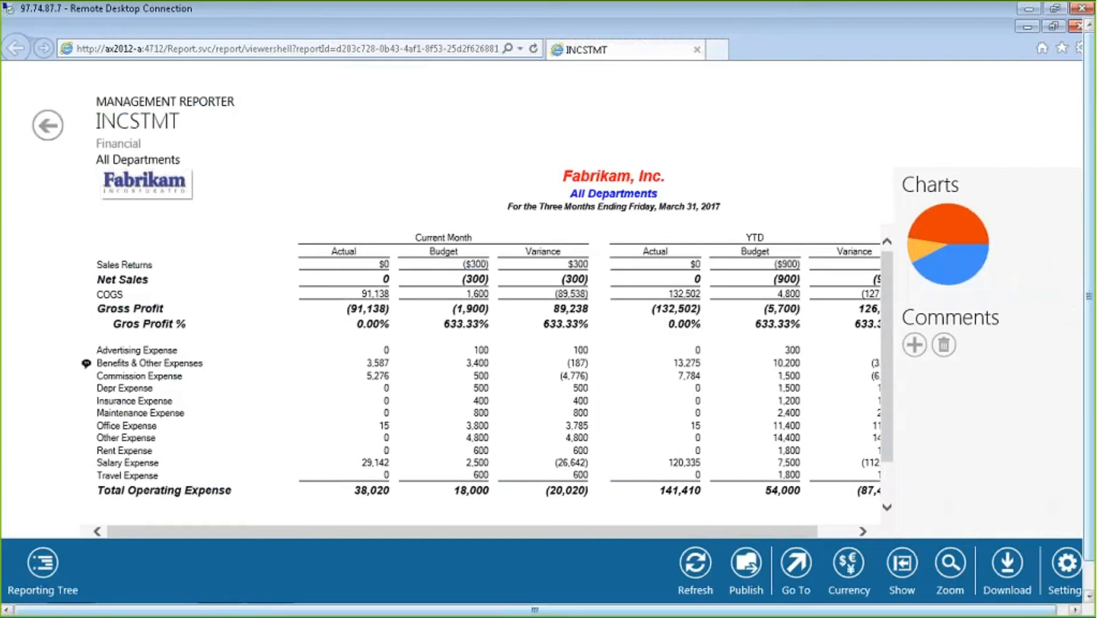
# Return to the desktop report viewer and open the Report Library
pyautogui.click(1089, 569)
pyautogui.click(276, 585)
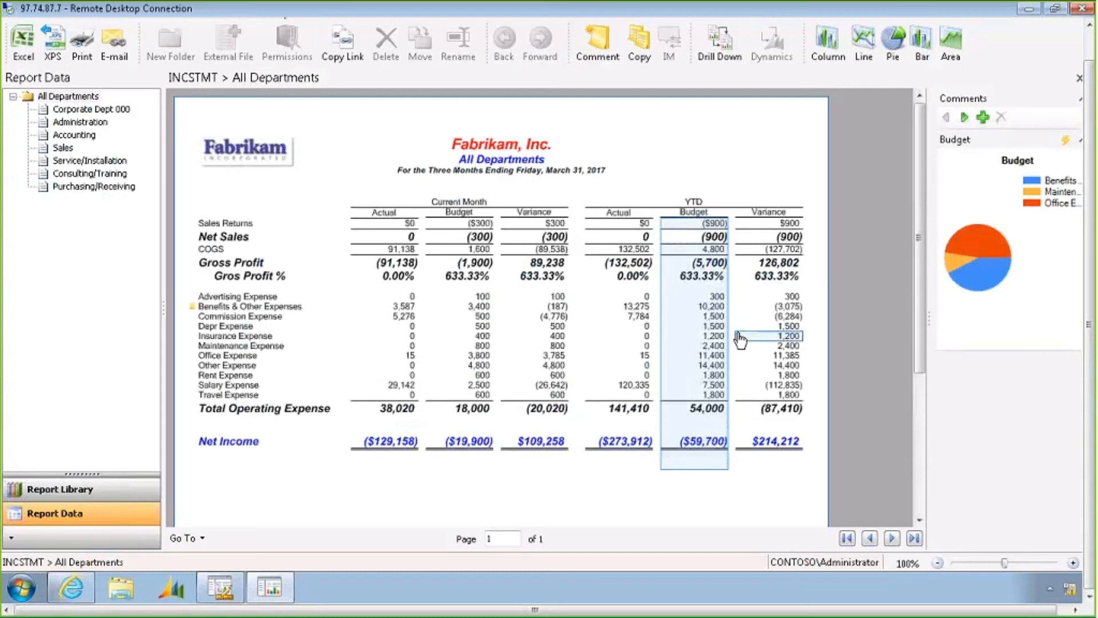
pyautogui.click(90, 495)
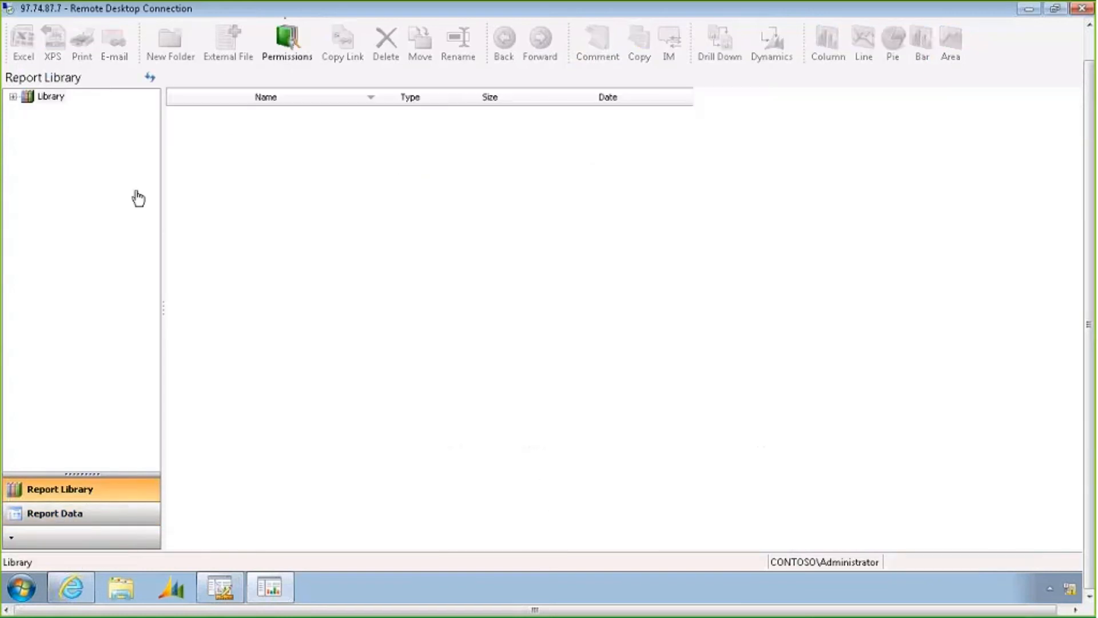
# Browse the library folders, including the 2013 monthly folders, Board of Dir and Derek, and the Library root
pyautogui.click(13, 99)
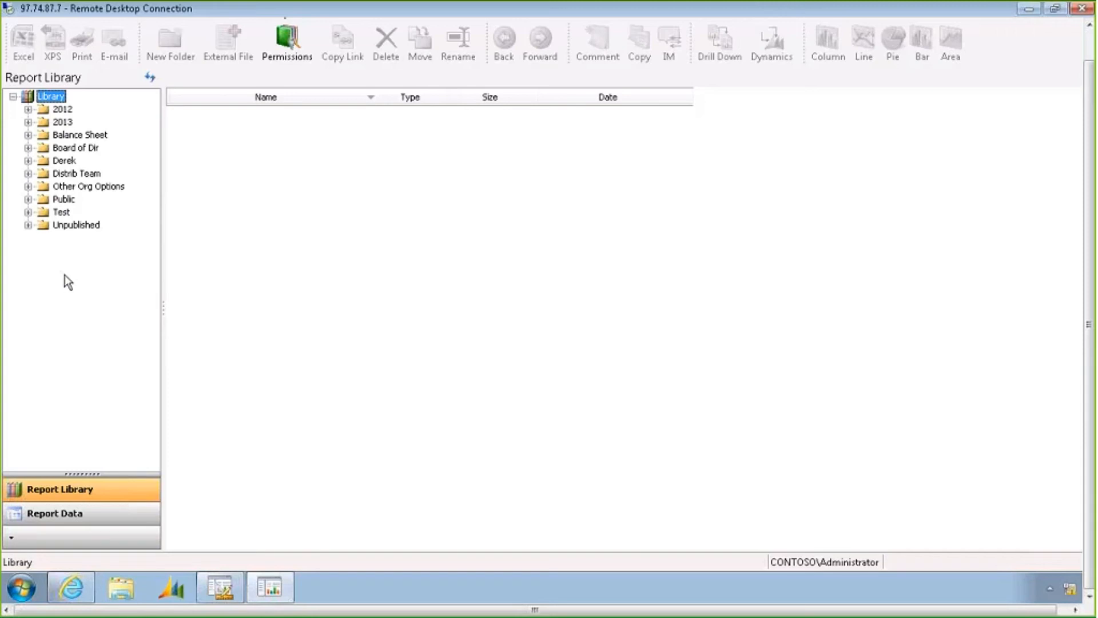
pyautogui.click(27, 123)
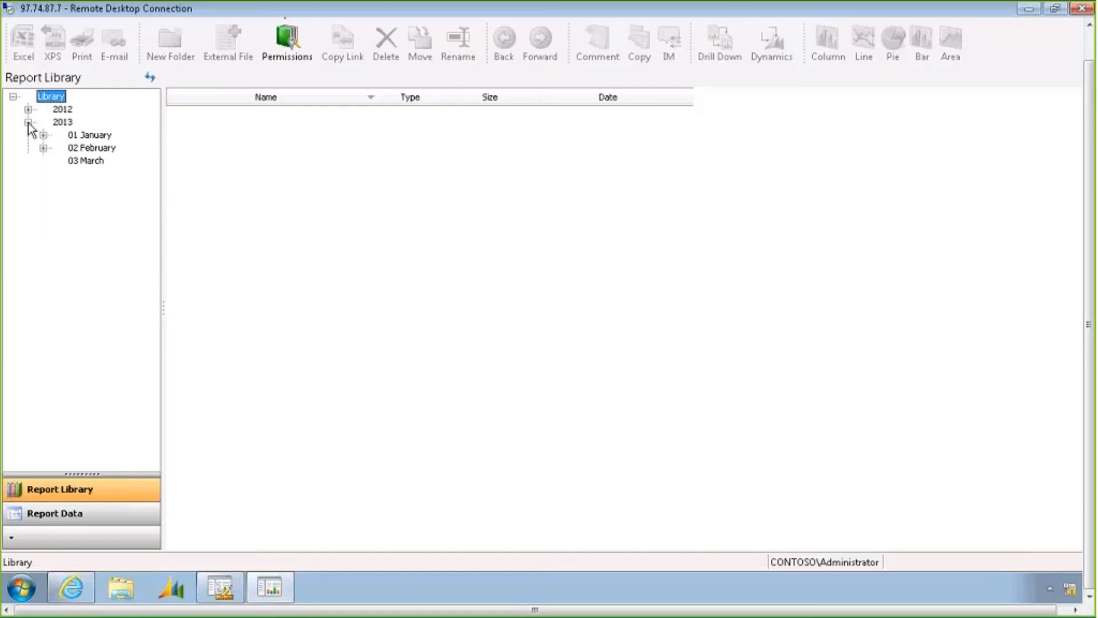
pyautogui.click(69, 135)
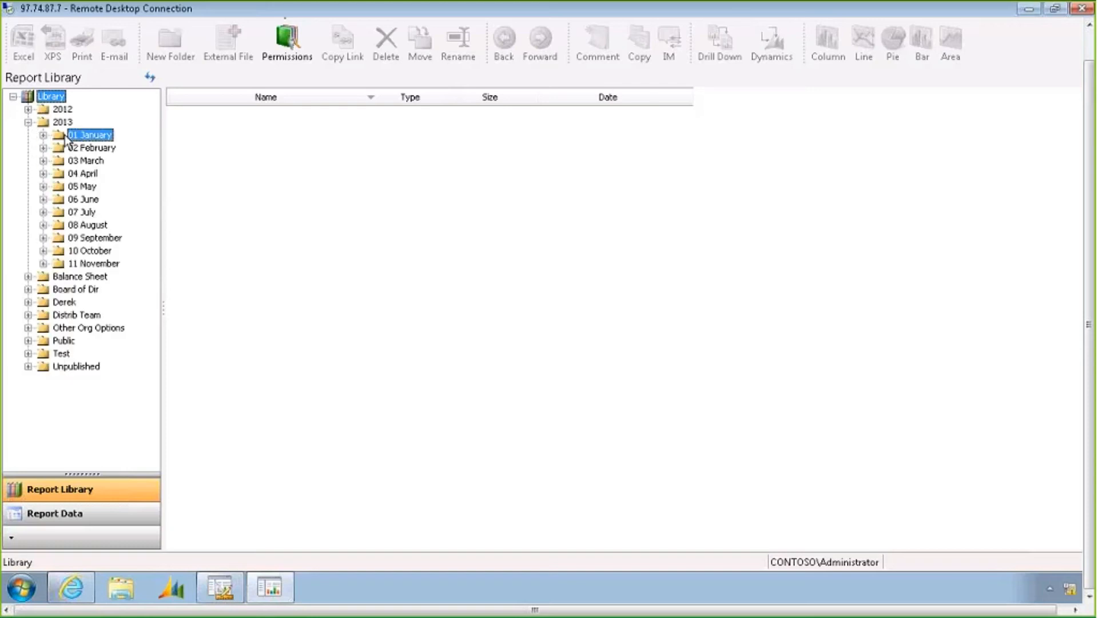
pyautogui.click(79, 291)
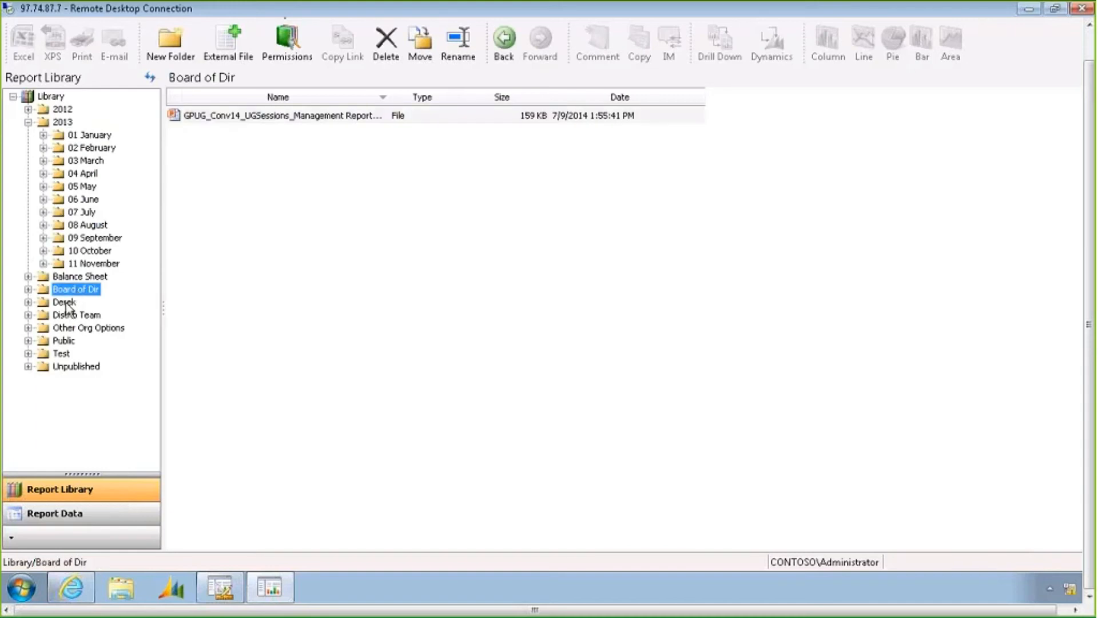
pyautogui.click(69, 301)
pyautogui.click(70, 289)
pyautogui.click(81, 149)
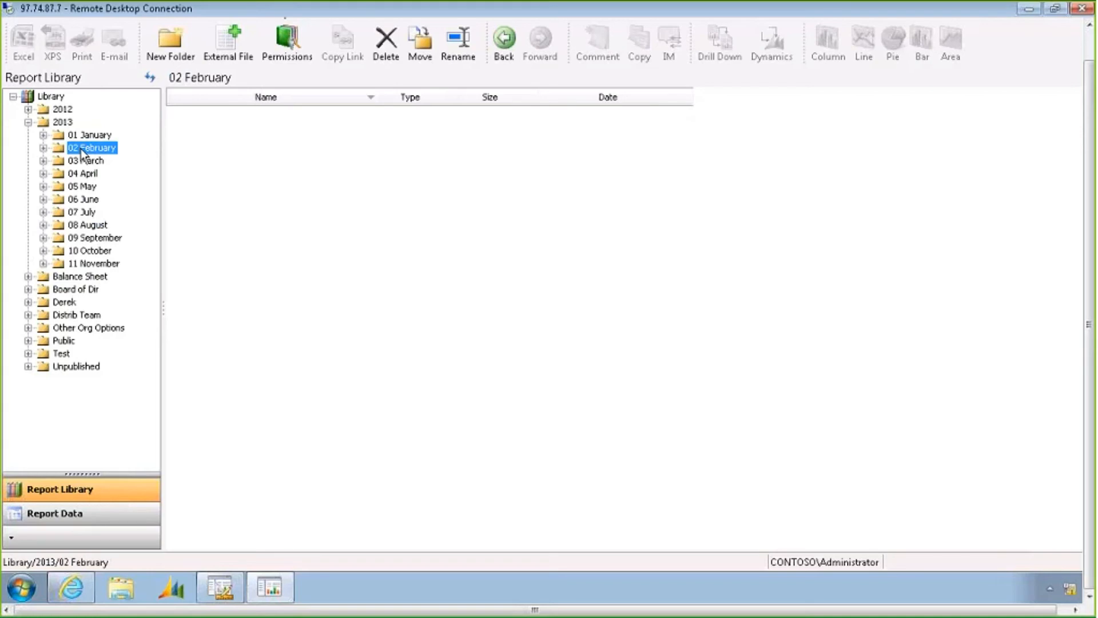
pyautogui.click(57, 97)
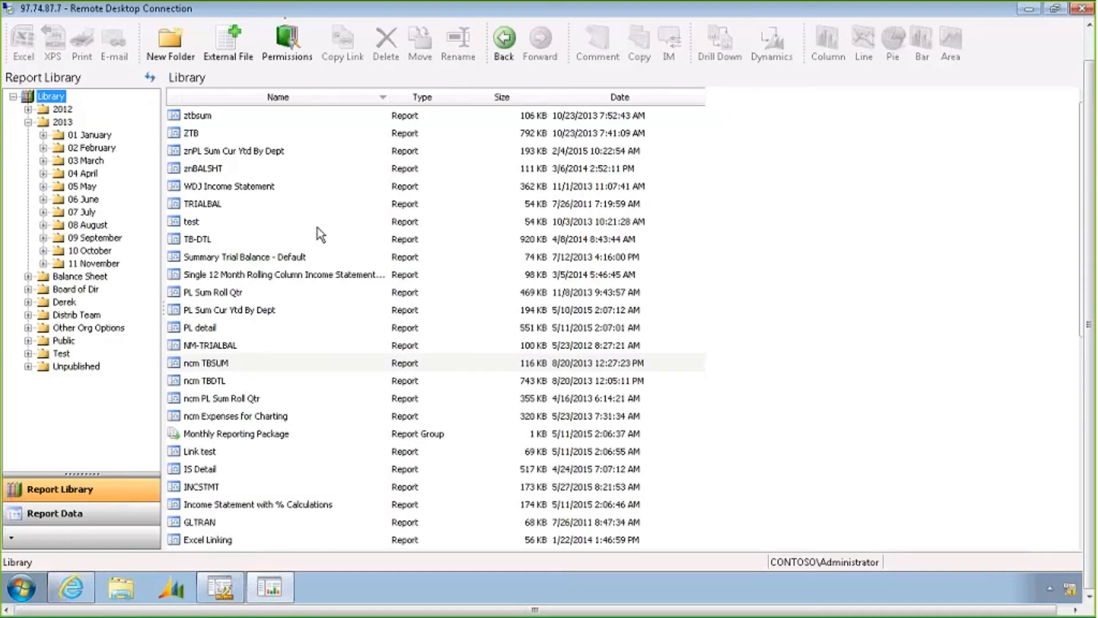
pyautogui.click(78, 517)
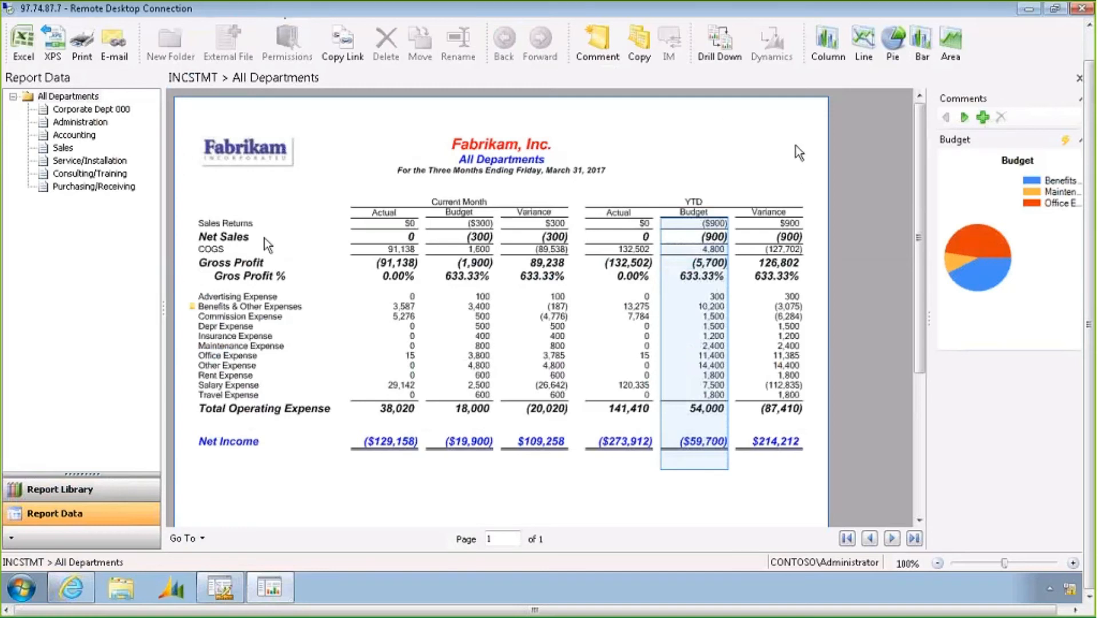
pyautogui.click(60, 489)
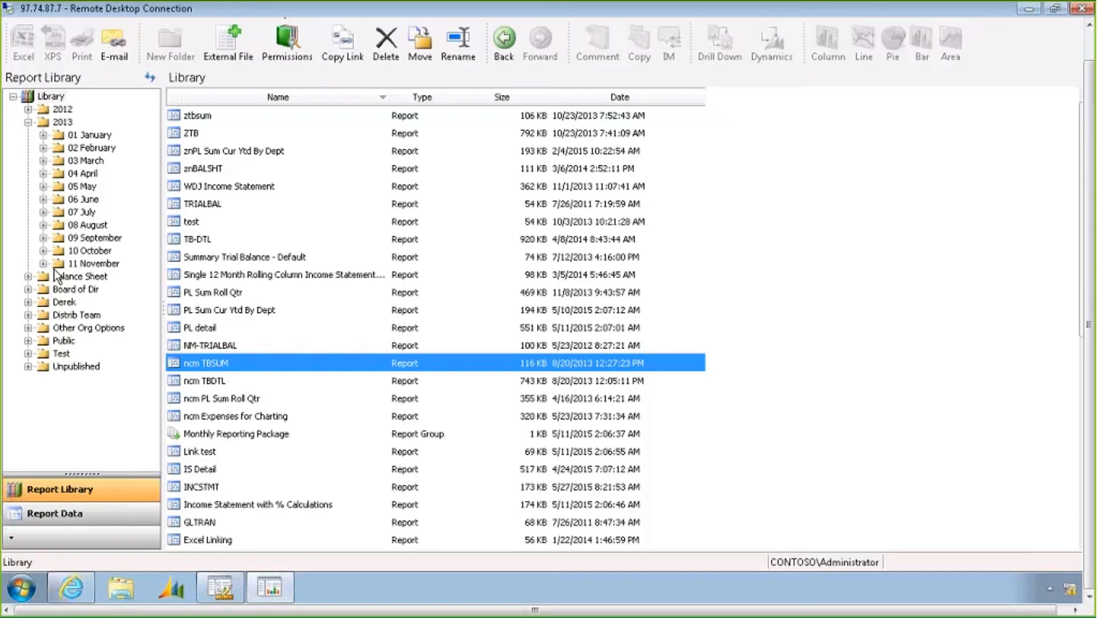
# Open the Report Library permissions and review the access settings on the 2013 and 2012 folders
pyautogui.click(296, 53)
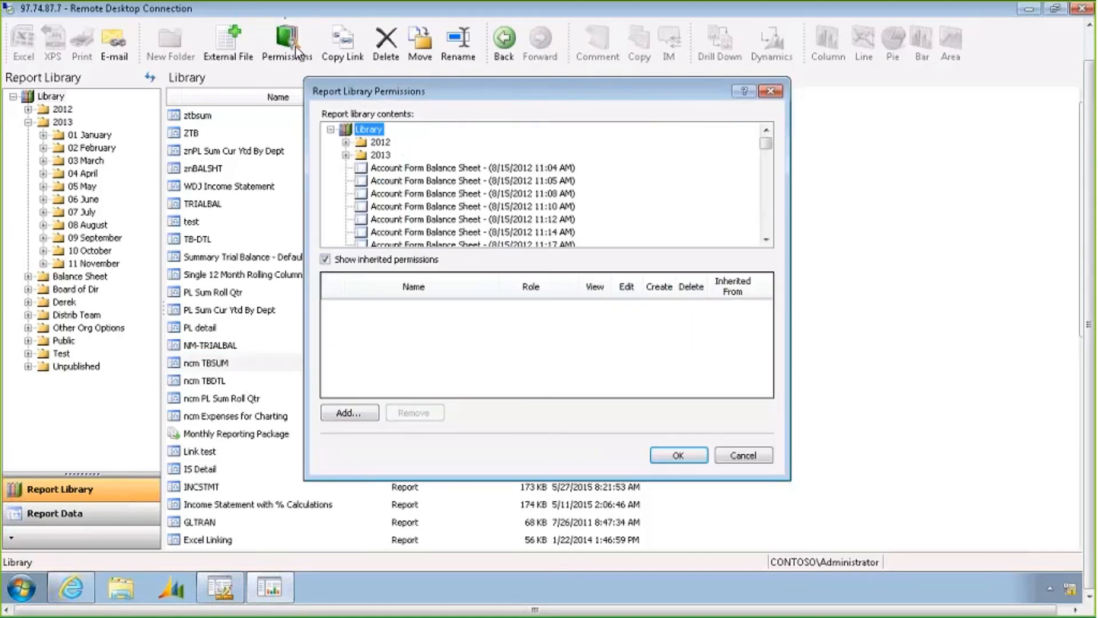
pyautogui.click(380, 156)
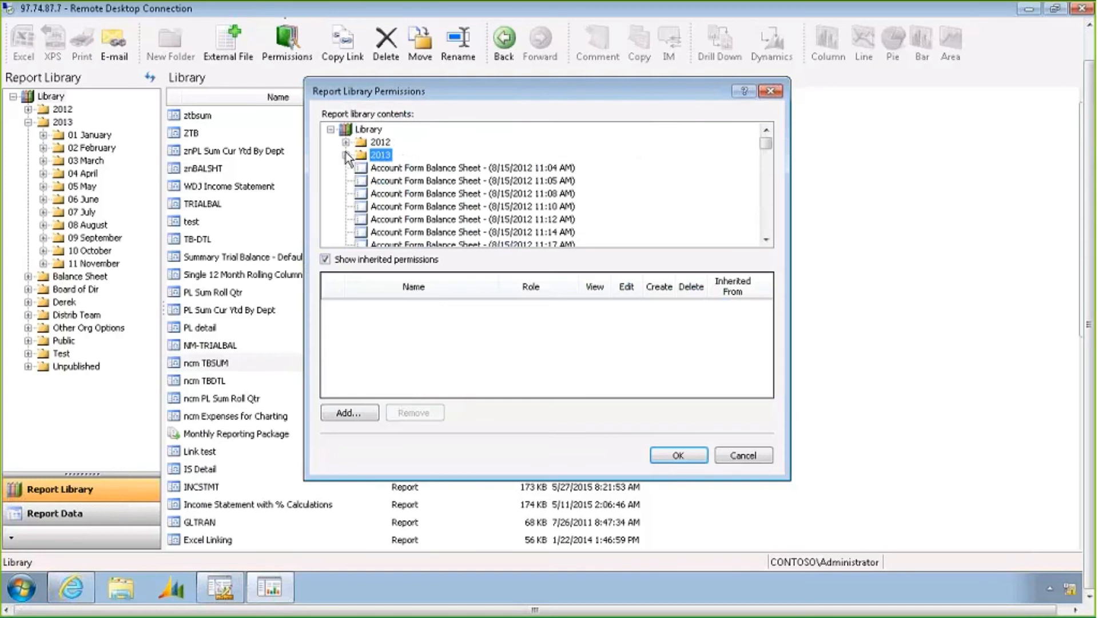
pyautogui.click(370, 144)
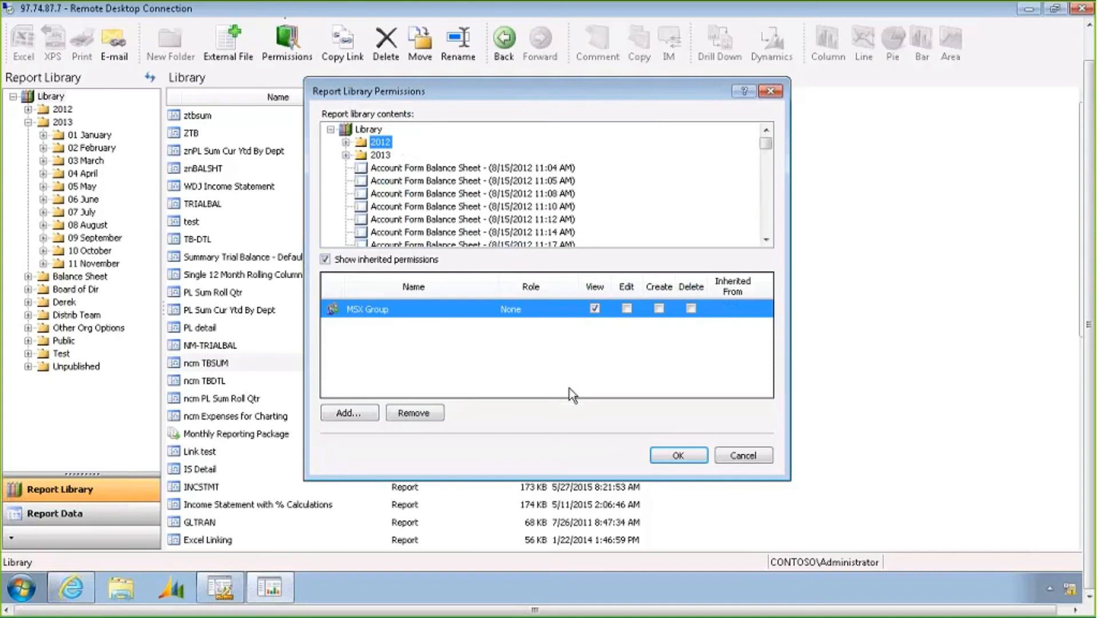
pyautogui.click(776, 93)
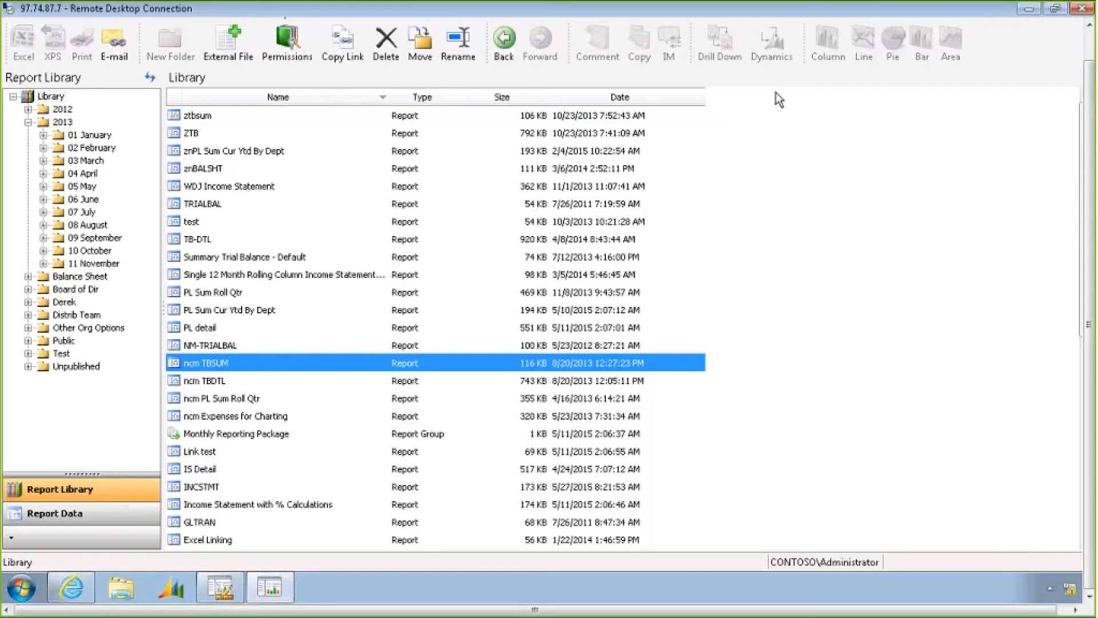
# Select the current-month Actual column of the INCSTMT report, chart it as a pie and pin the chart to the side pane
pyautogui.click(77, 517)
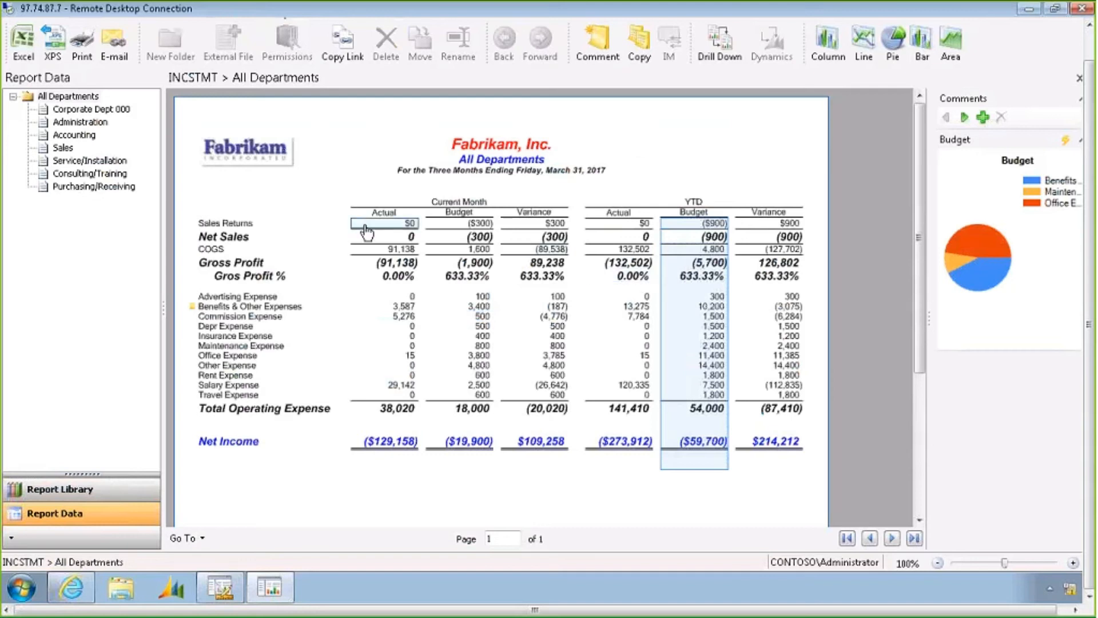
pyautogui.click(401, 309)
pyautogui.rightClick(399, 309)
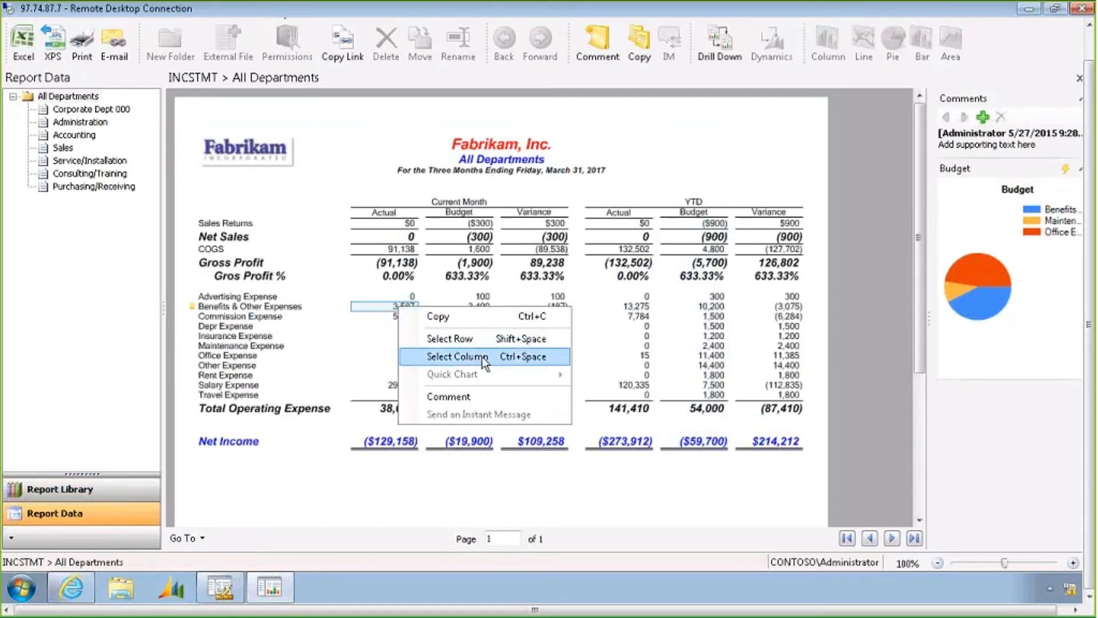
pyautogui.click(457, 356)
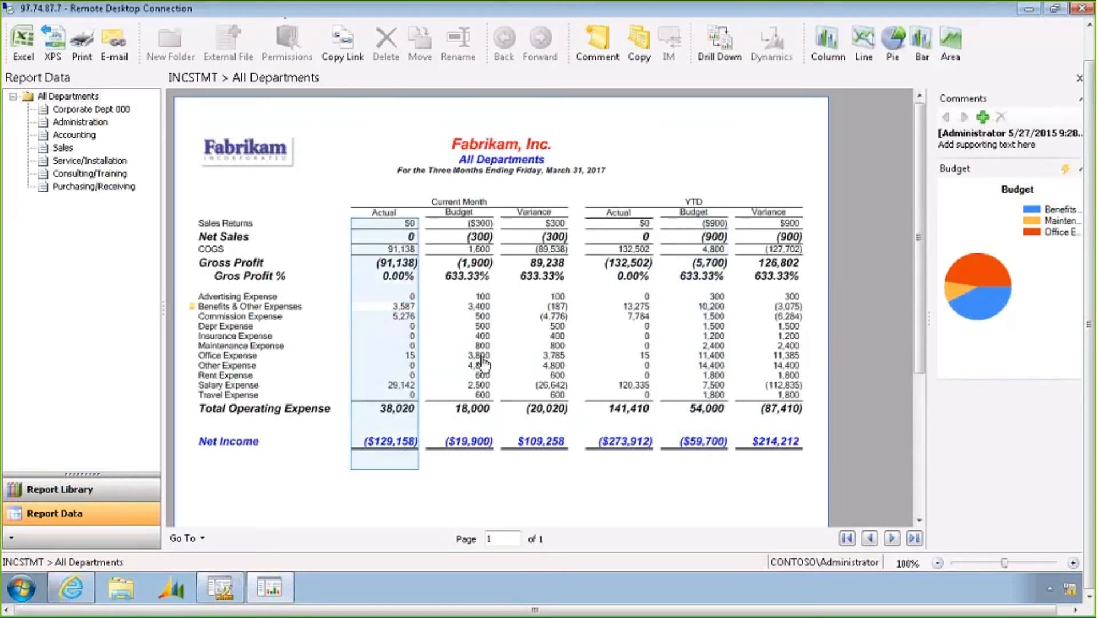
pyautogui.click(896, 47)
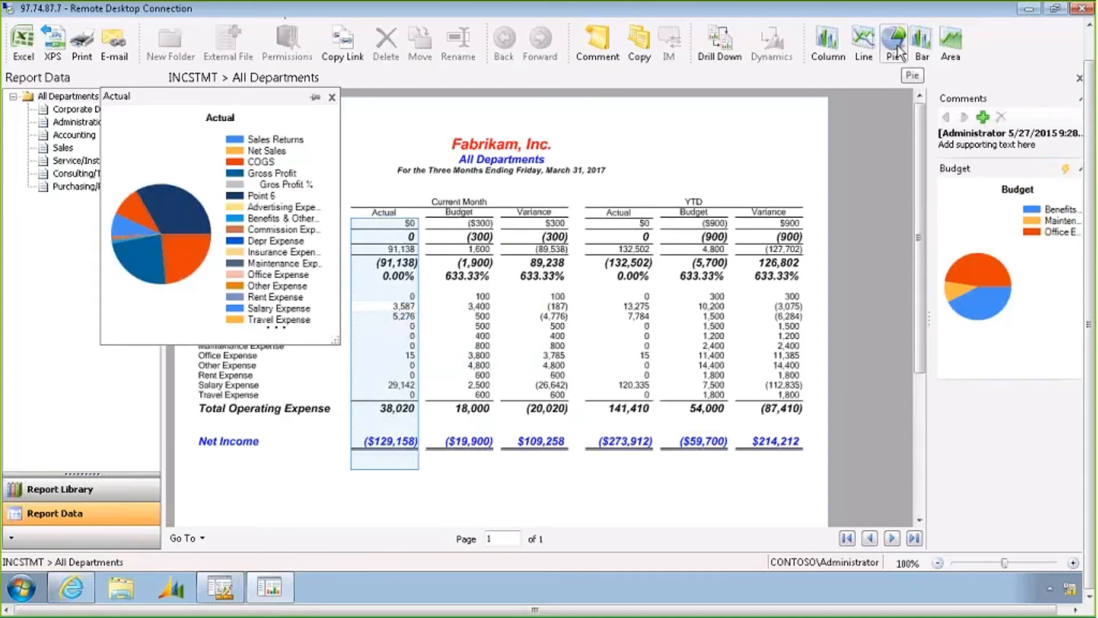
pyautogui.click(316, 99)
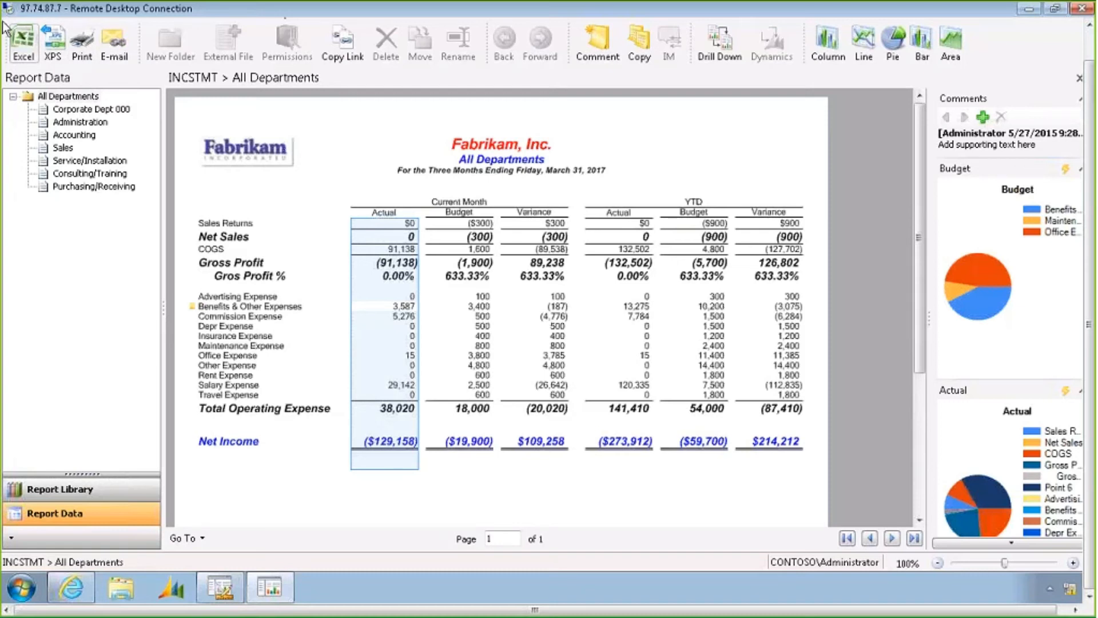
# Switch to the Report Designer and browse the report, row, column and reporting tree definition lists
pyautogui.click(719, 173)
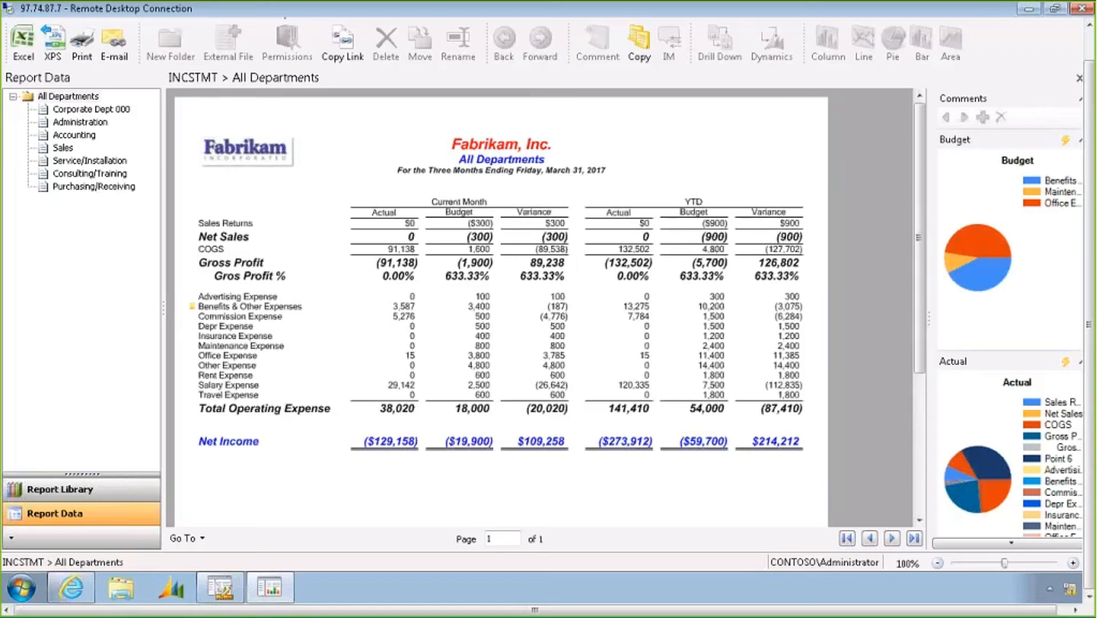
pyautogui.click(70, 101)
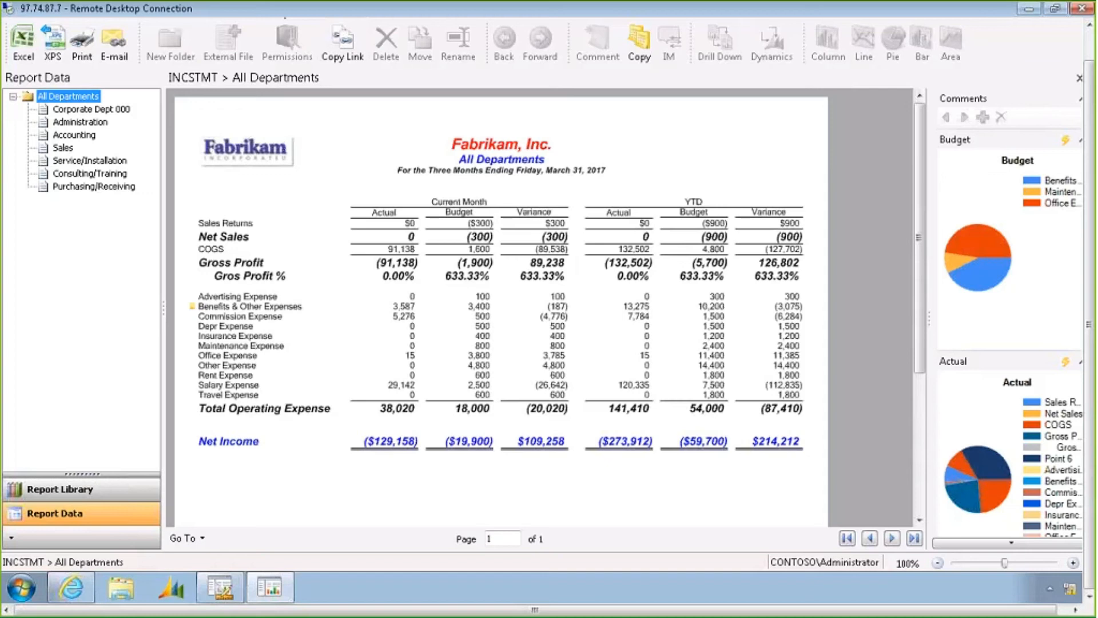
pyautogui.click(222, 587)
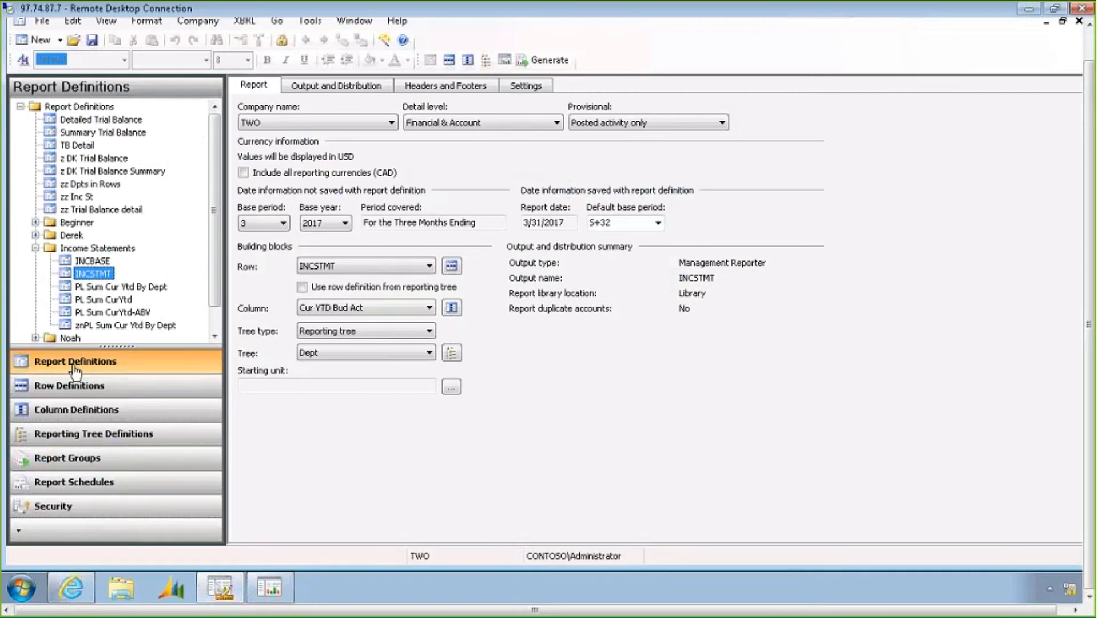
pyautogui.click(93, 107)
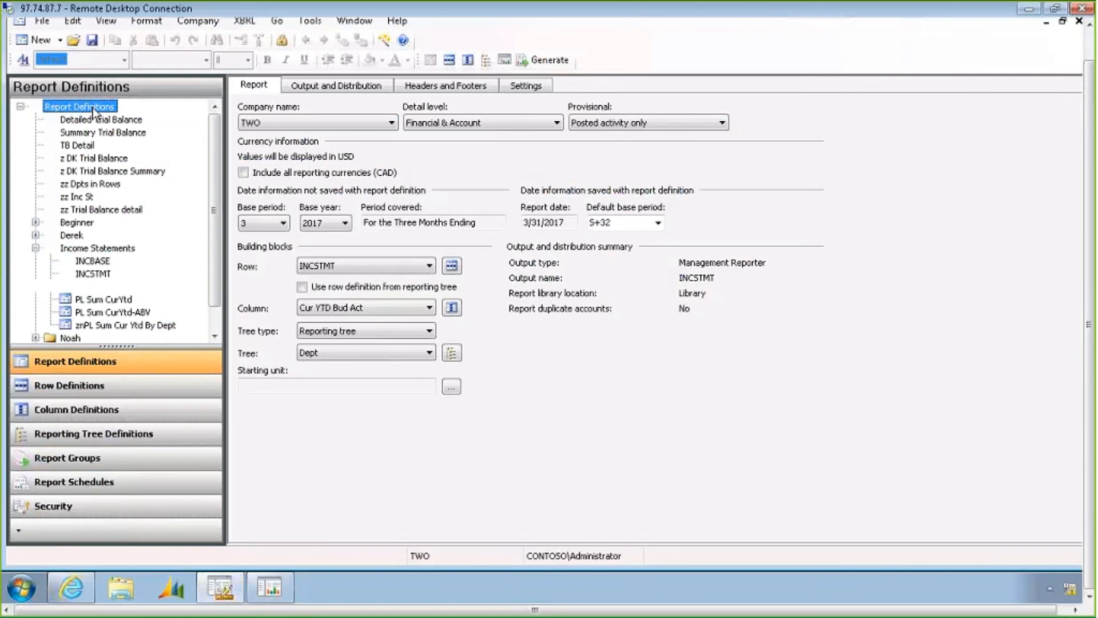
pyautogui.click(95, 387)
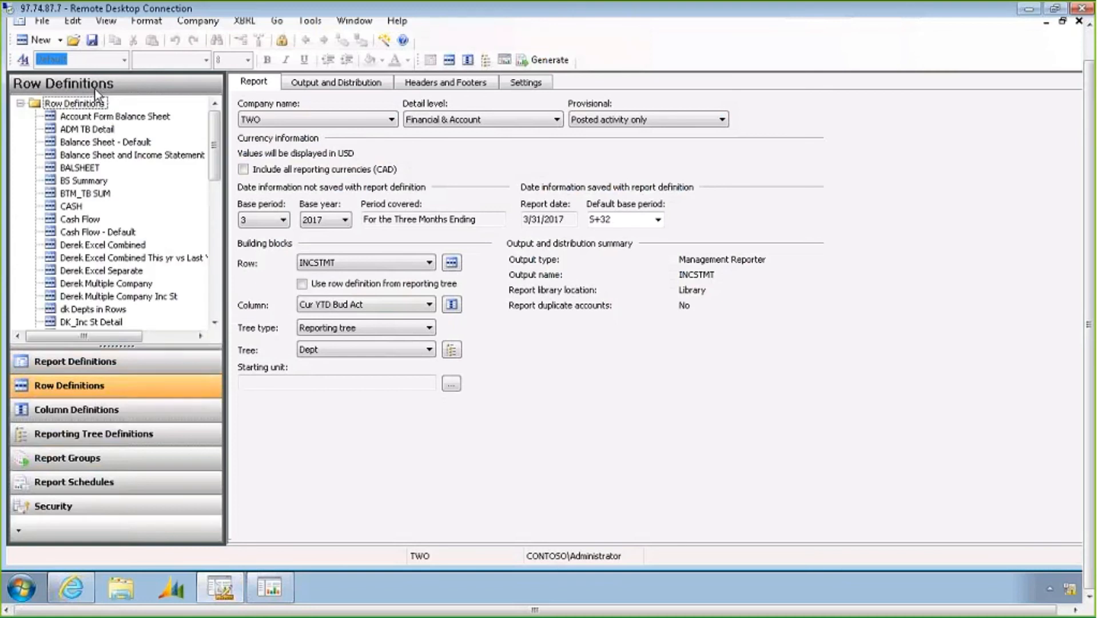
pyautogui.click(109, 409)
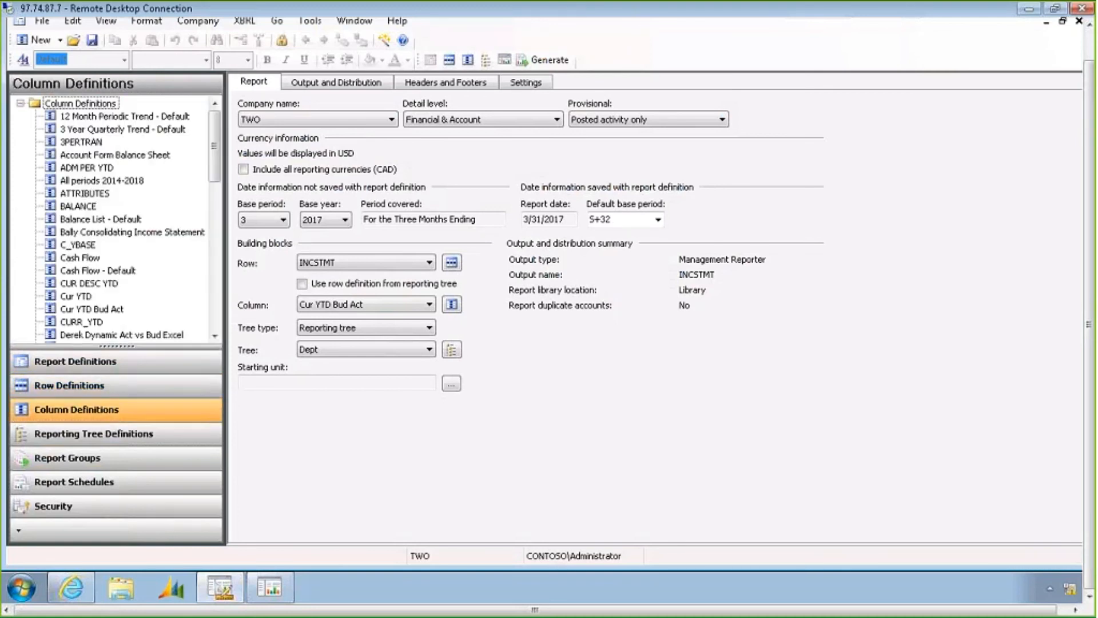
pyautogui.click(84, 105)
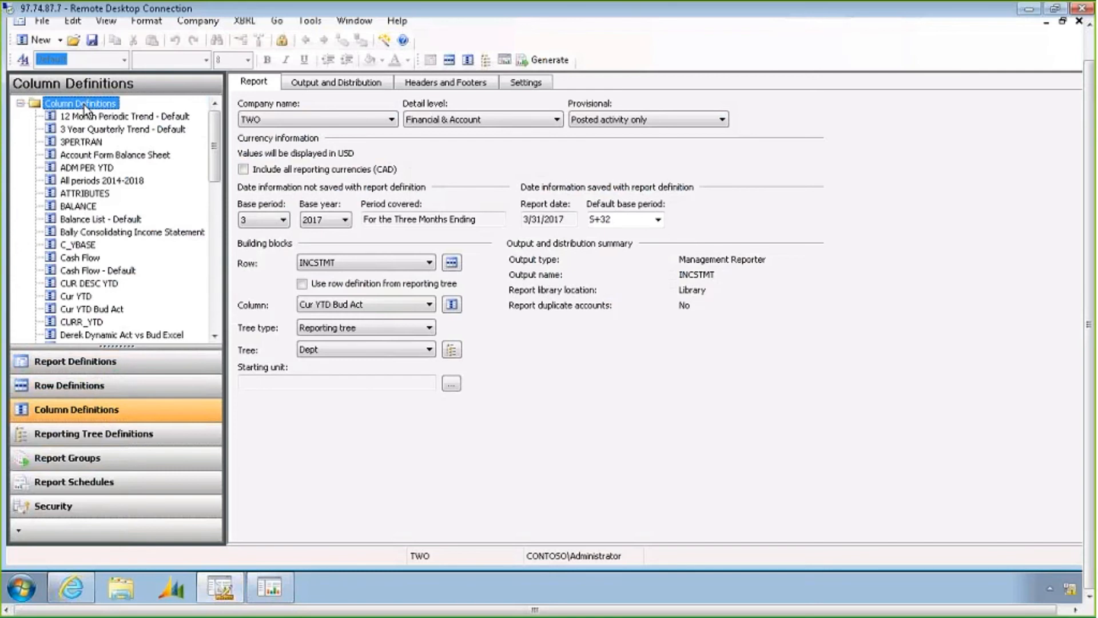
pyautogui.click(103, 435)
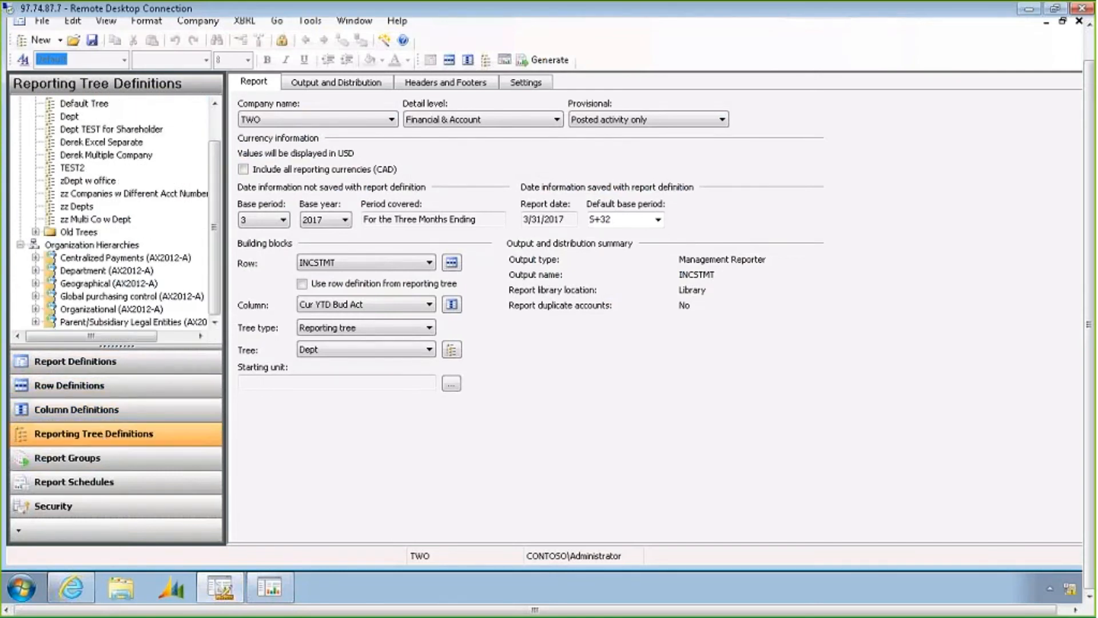
pyautogui.click(86, 105)
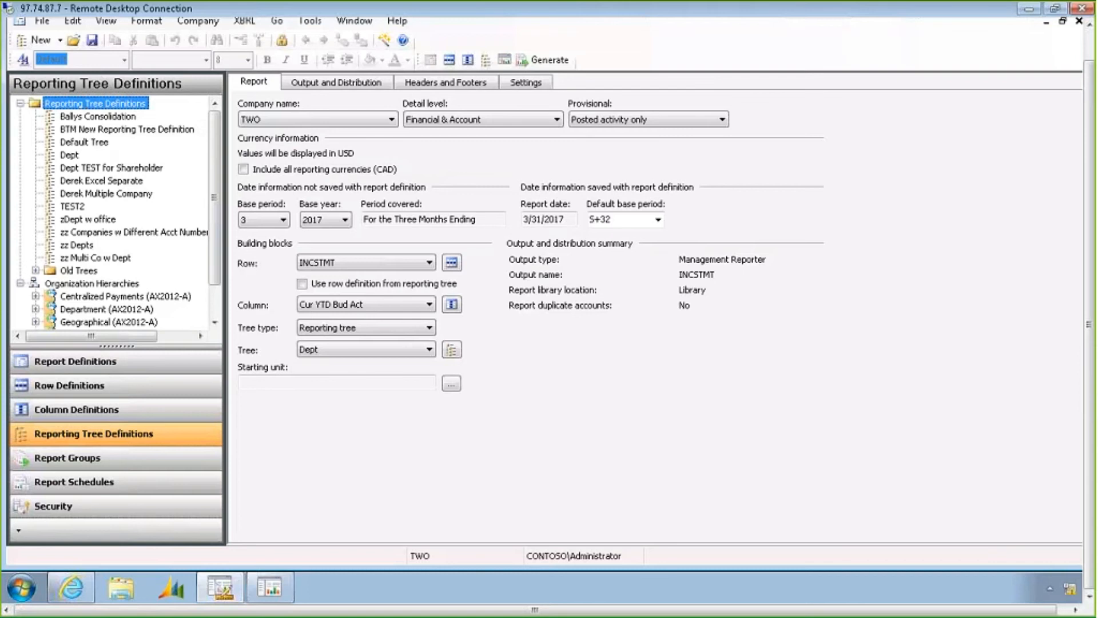
# Open the INCSTMT row definition and examine its row codes, the Gross Profit formula and the Gros Profit % calculation
pyautogui.click(450, 60)
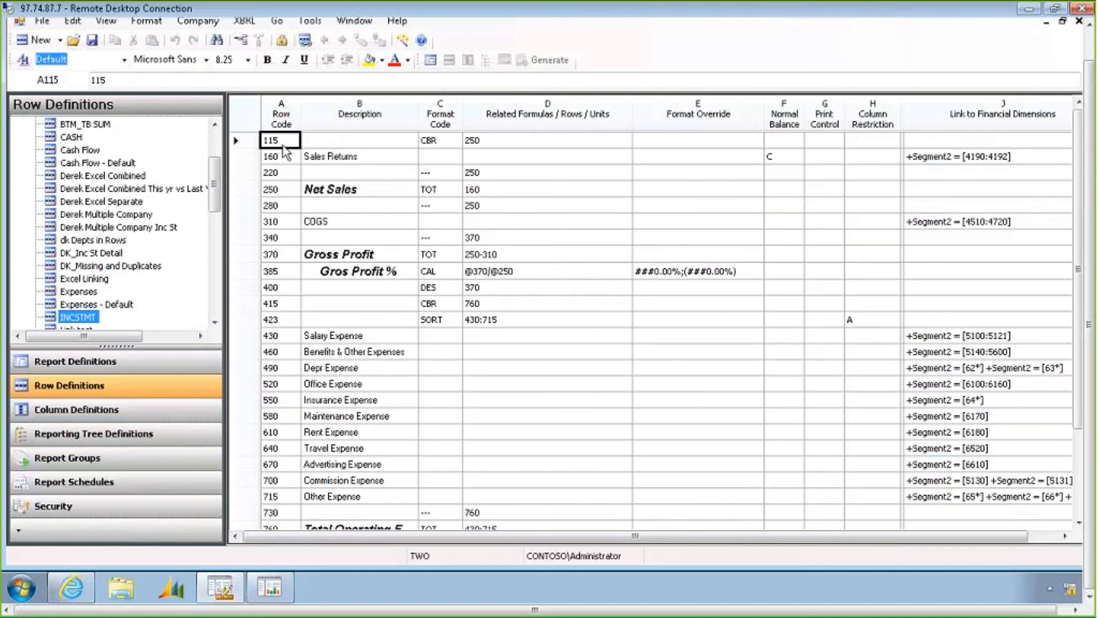
pyautogui.moveTo(285, 152); pyautogui.dragTo(283, 336)
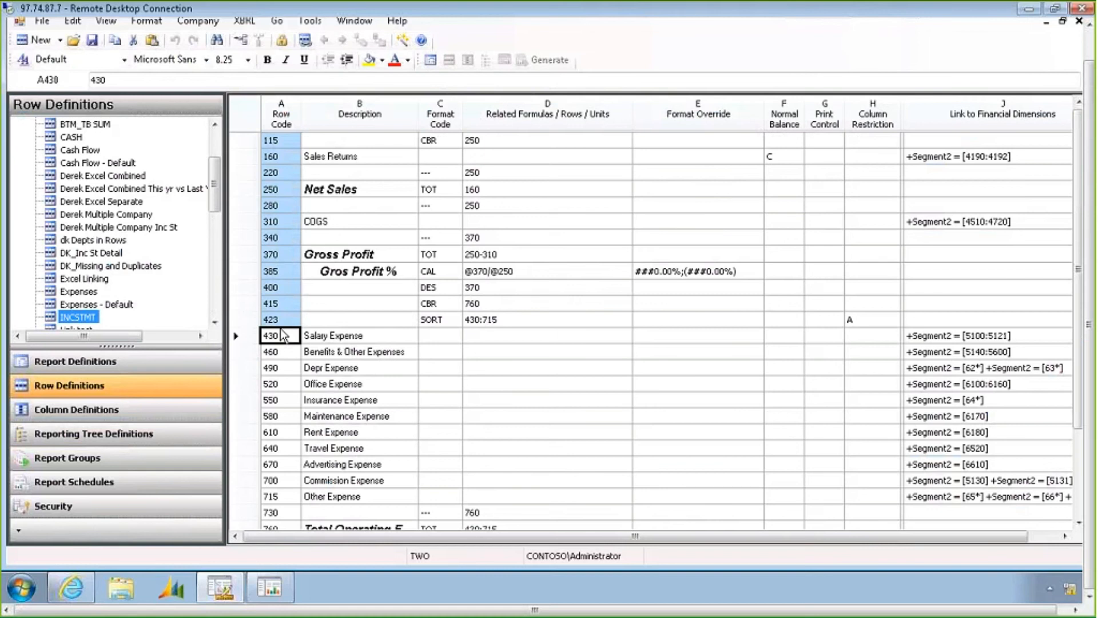
pyautogui.click(361, 254)
pyautogui.click(486, 257)
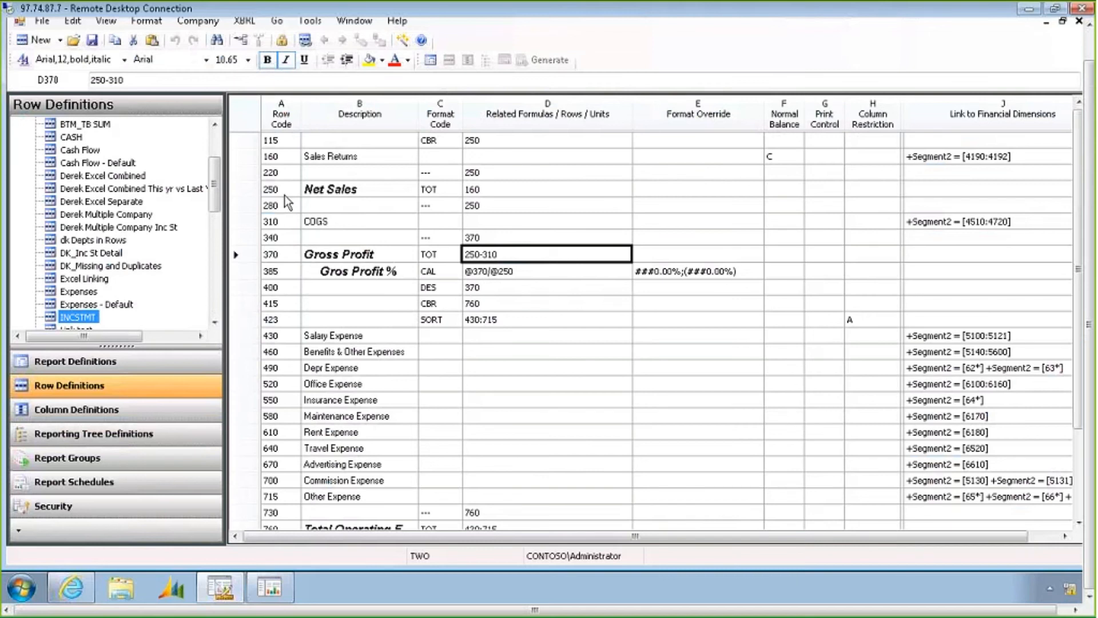
pyautogui.click(290, 225)
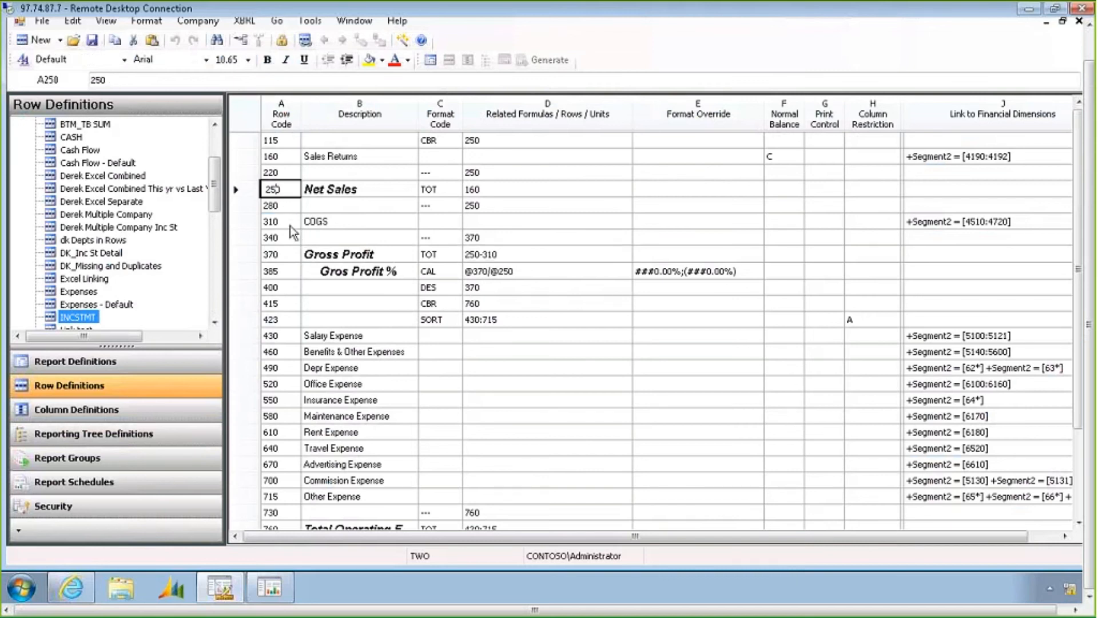
pyautogui.click(514, 258)
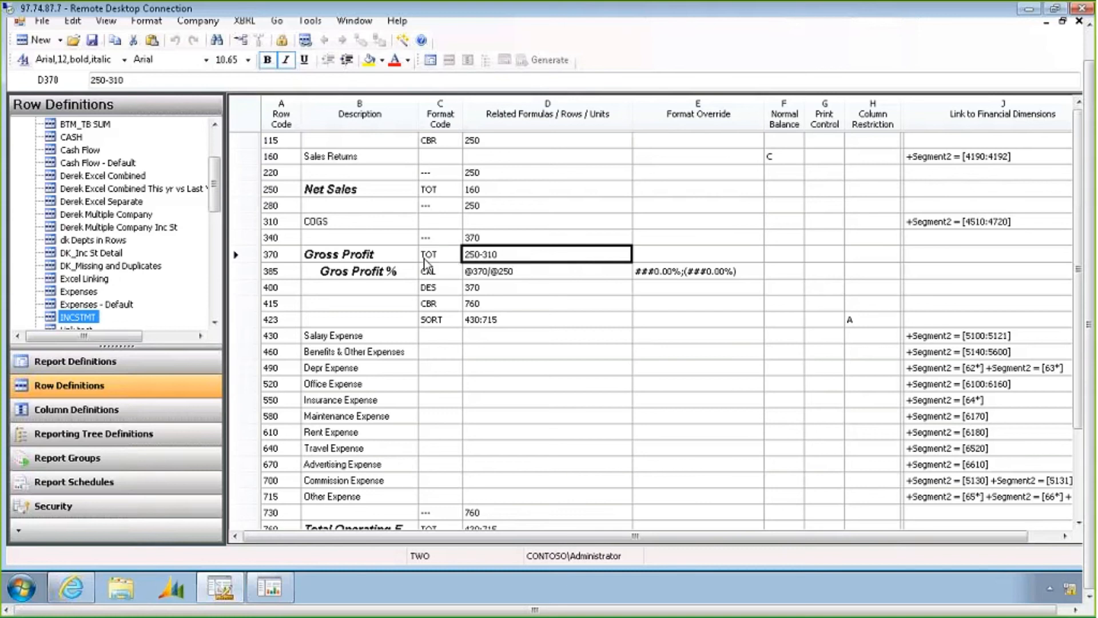
pyautogui.click(448, 255)
pyautogui.click(486, 265)
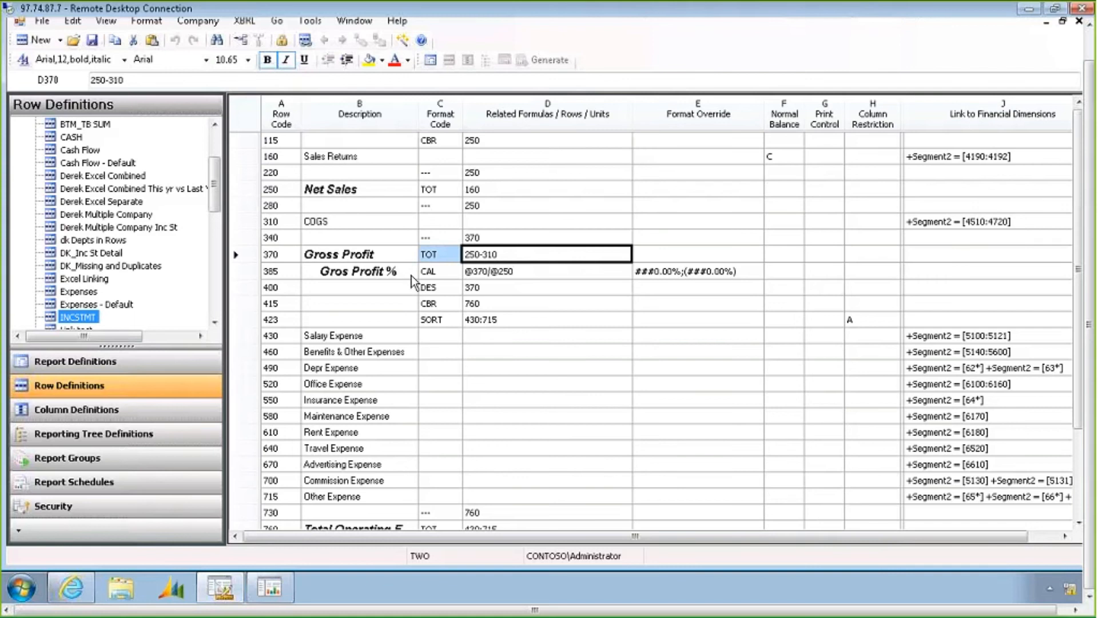
pyautogui.click(450, 273)
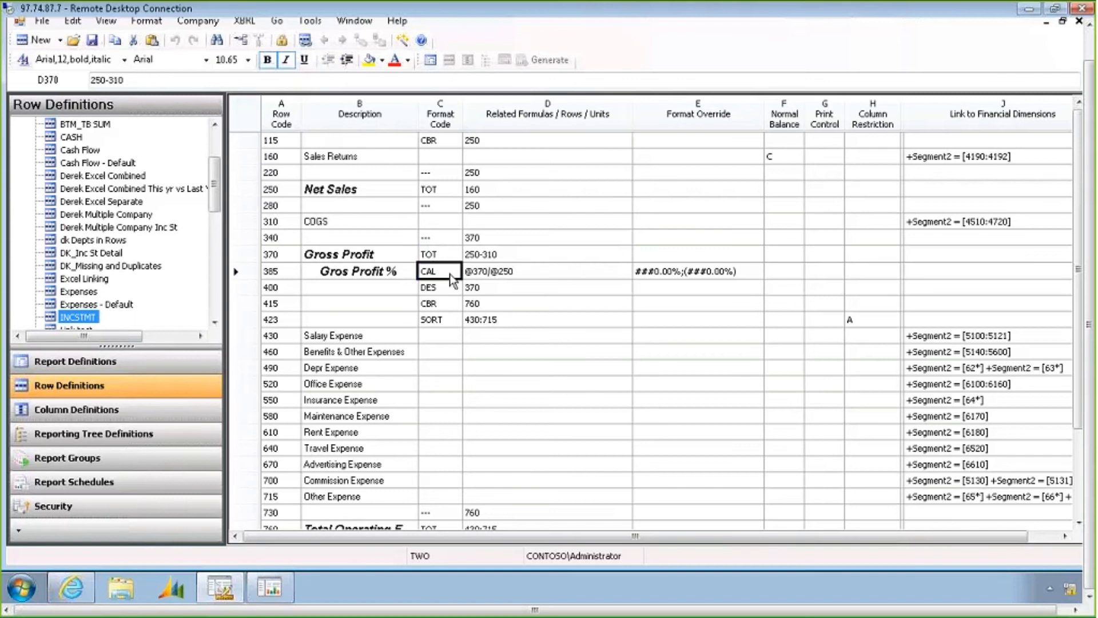
pyautogui.click(508, 276)
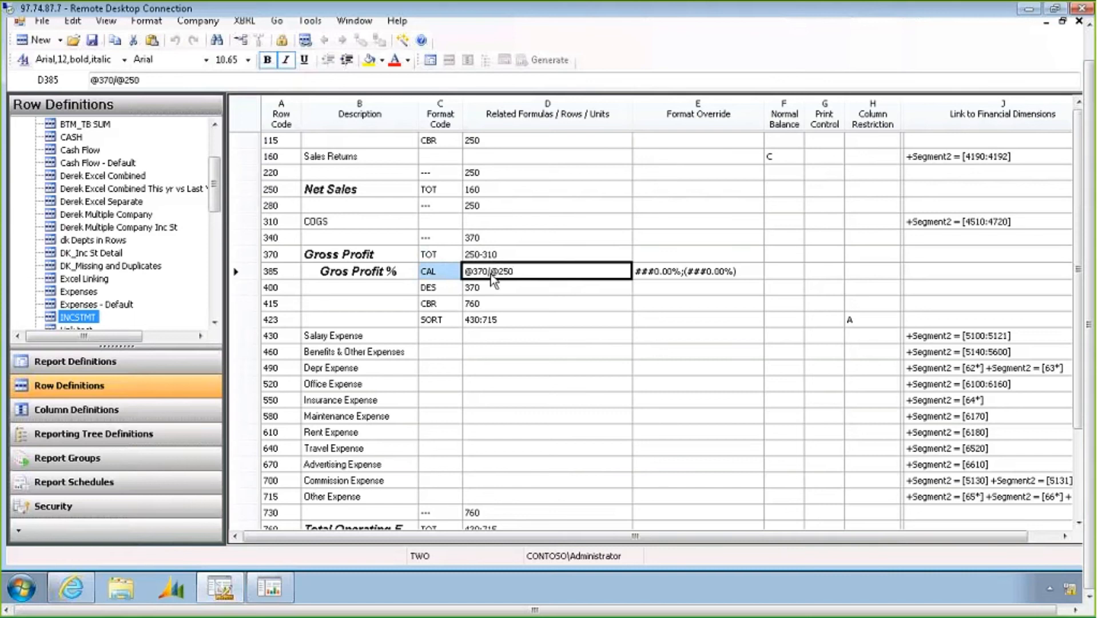
# Examine the description, format code, formula and format override columns, including the format code choices for Net Sales
pyautogui.moveTo(352, 153); pyautogui.dragTo(346, 372)
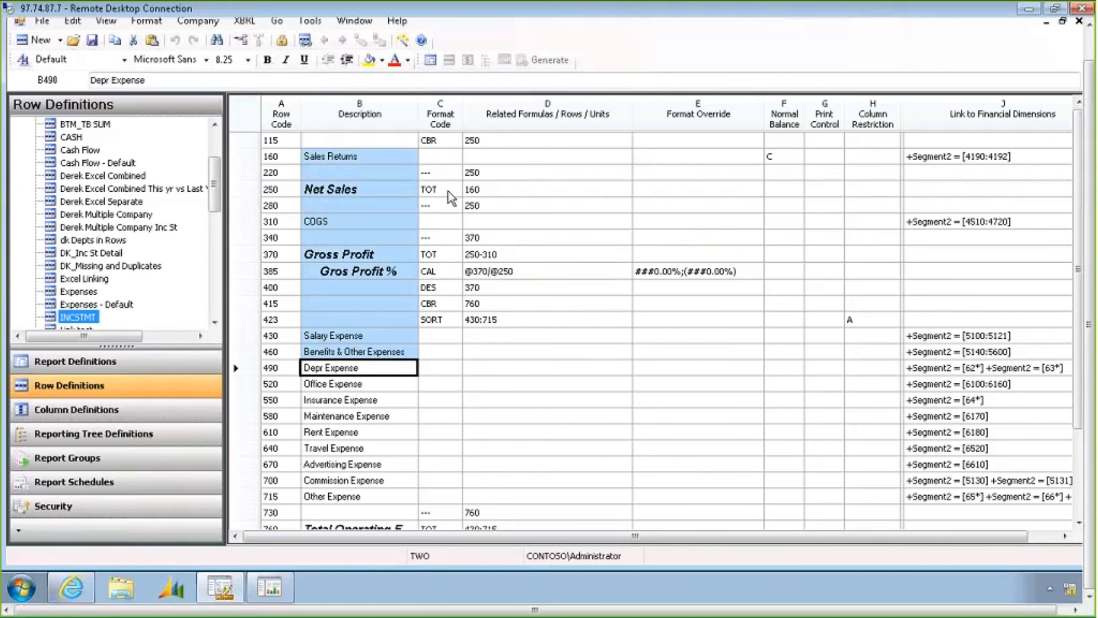
pyautogui.moveTo(447, 191); pyautogui.dragTo(450, 367)
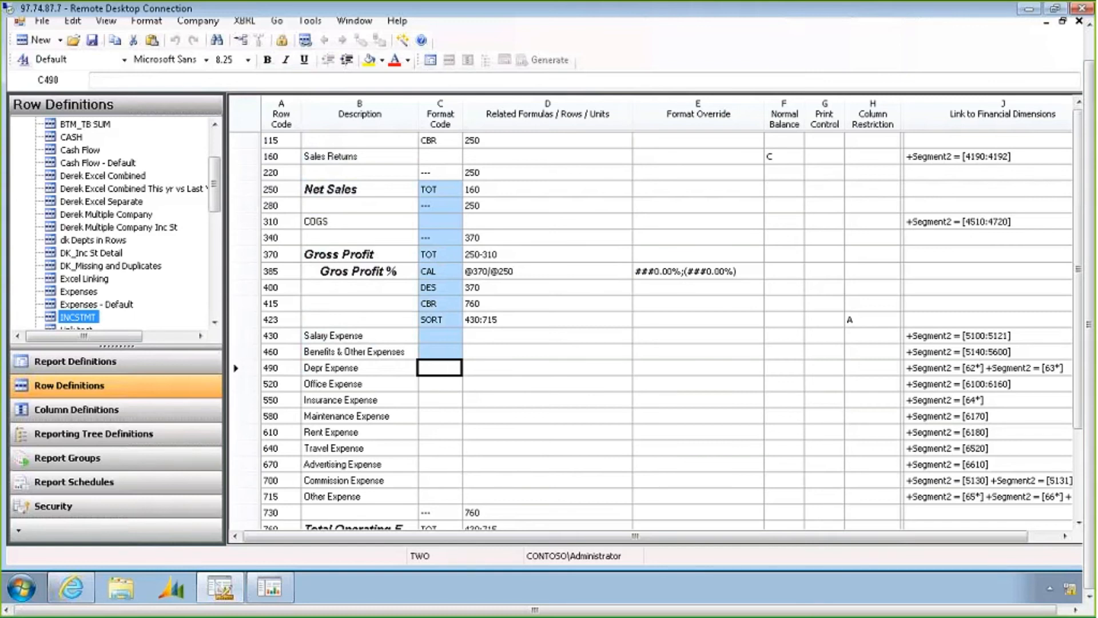
pyautogui.click(444, 191)
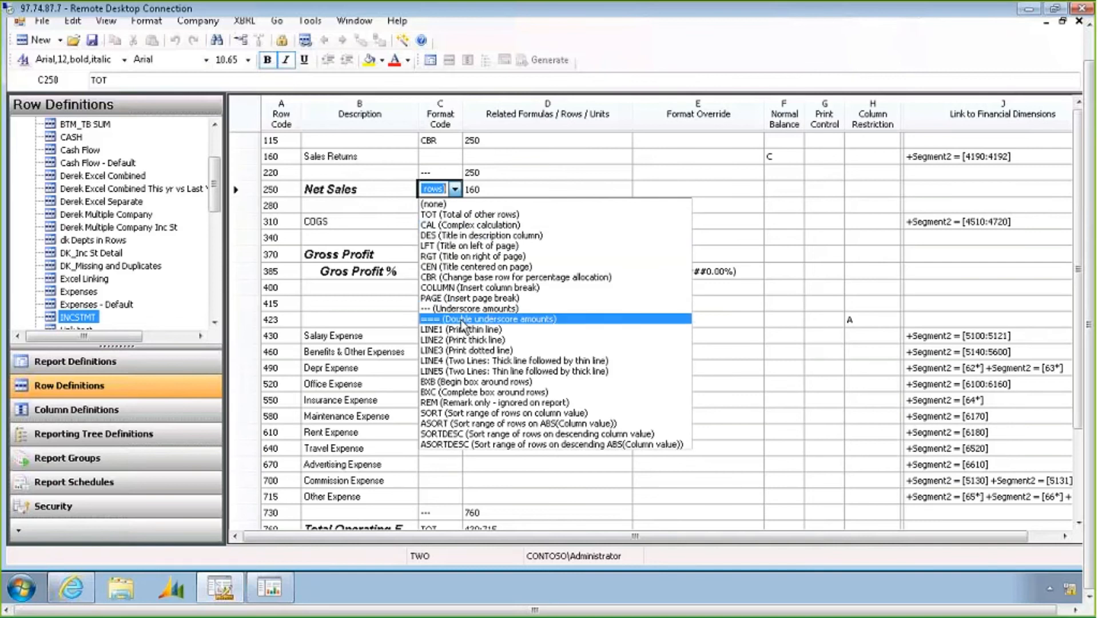
pyautogui.click(533, 189)
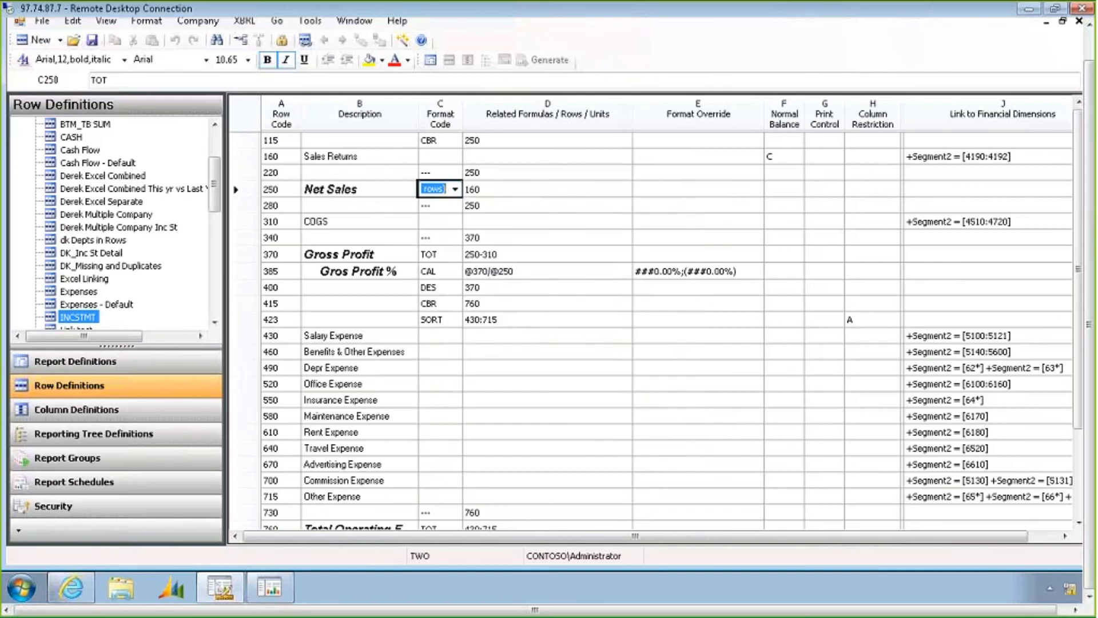
pyautogui.click(521, 269)
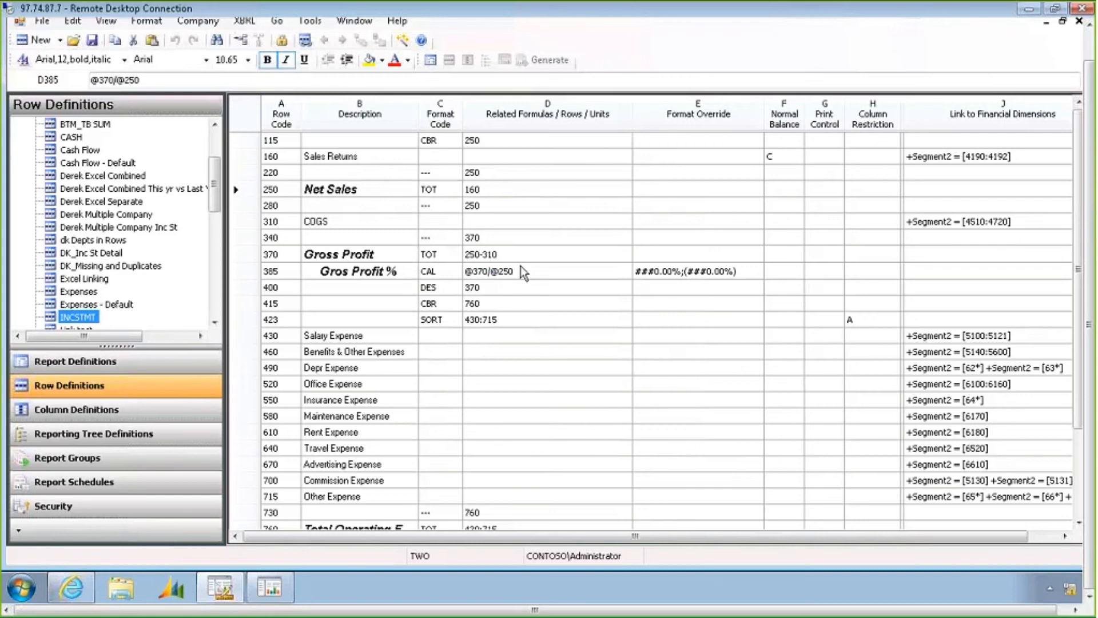
pyautogui.click(720, 276)
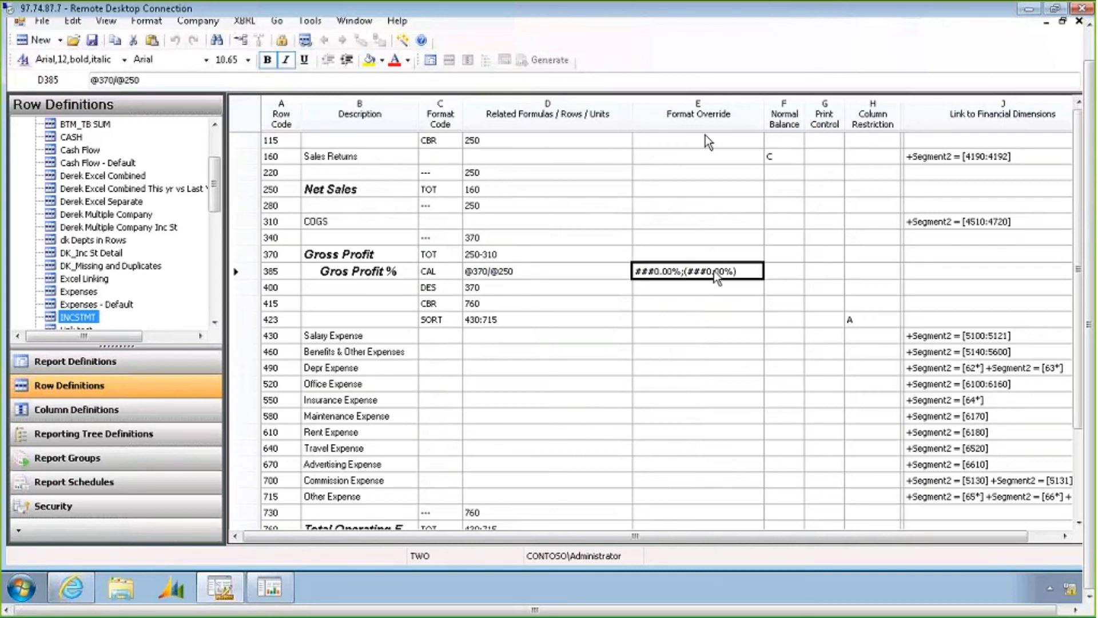
pyautogui.click(376, 277)
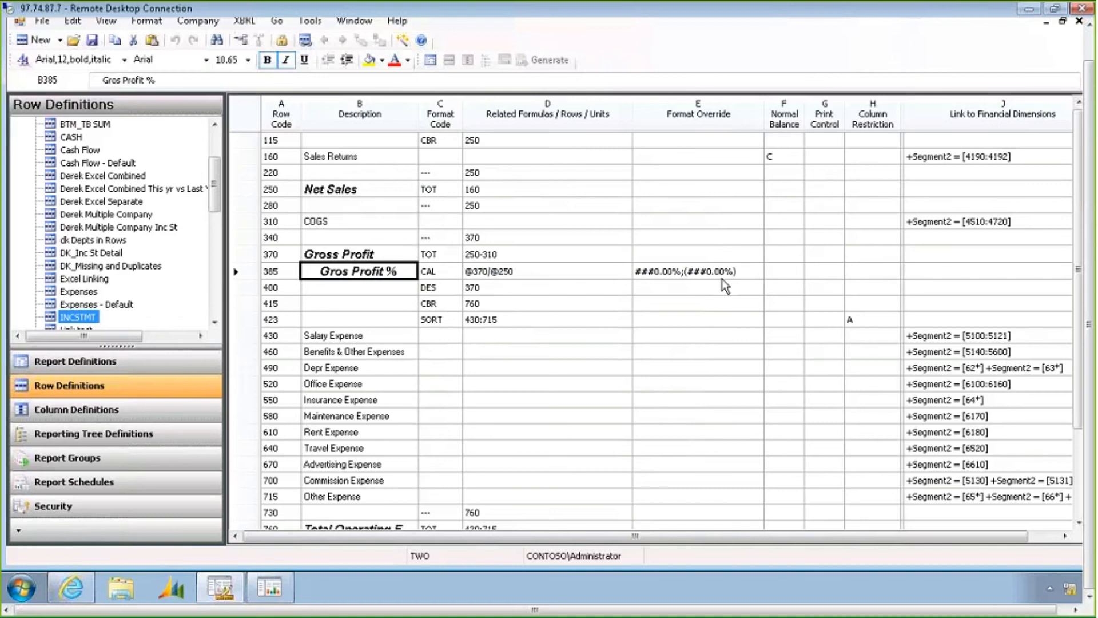
# Open the Gros Profit % format override and review the Percentage format category options
pyautogui.click(736, 272)
pyautogui.doubleClick(737, 272)
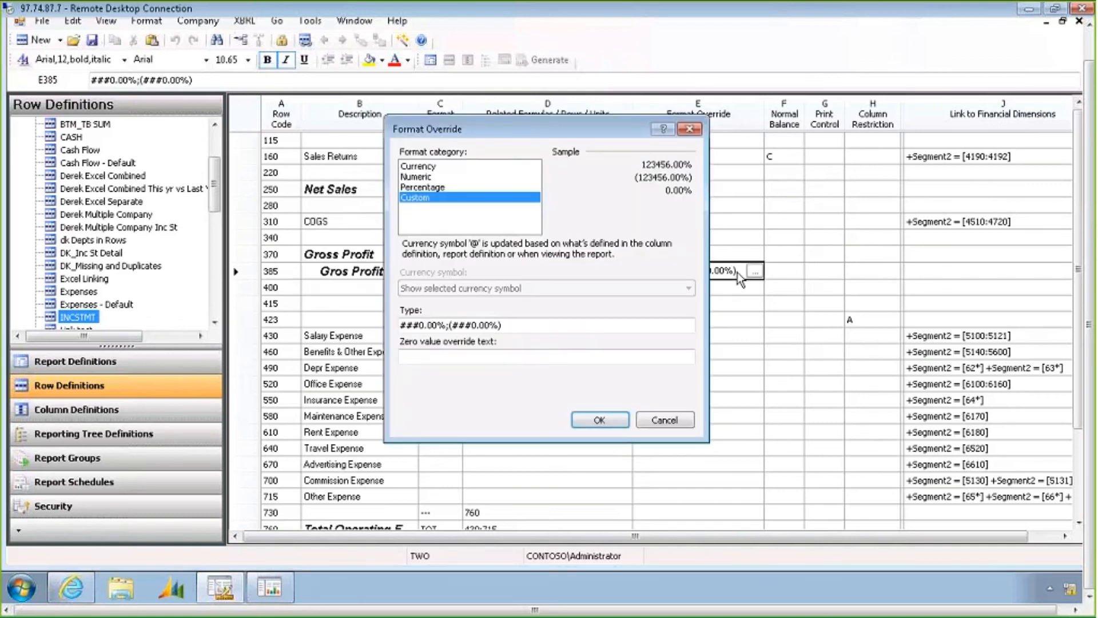
pyautogui.click(418, 189)
pyautogui.click(422, 188)
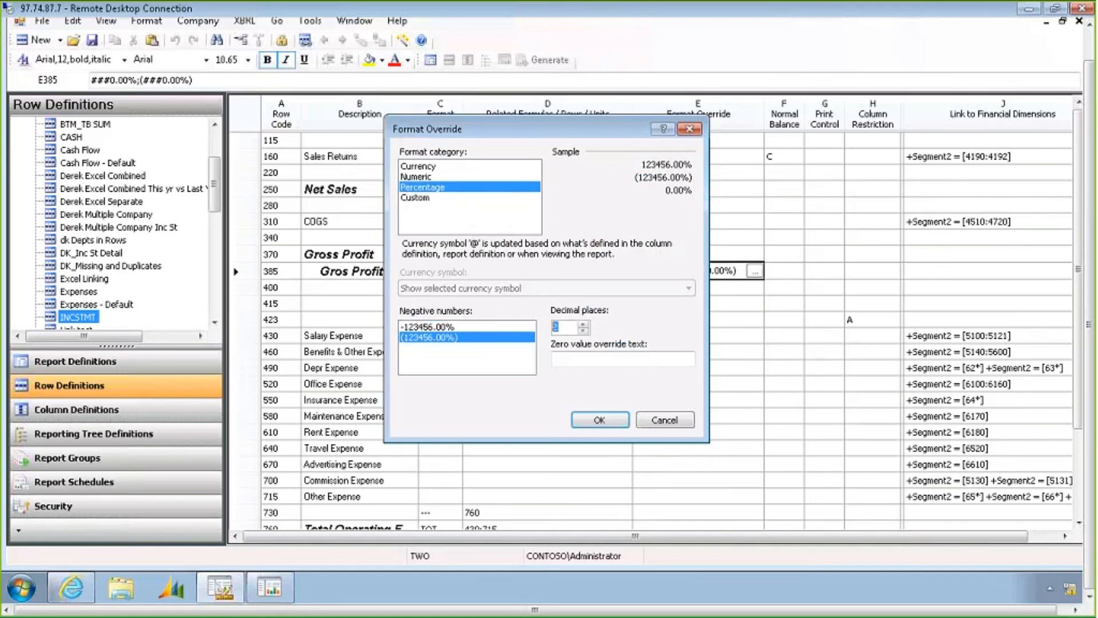
pyautogui.click(599, 420)
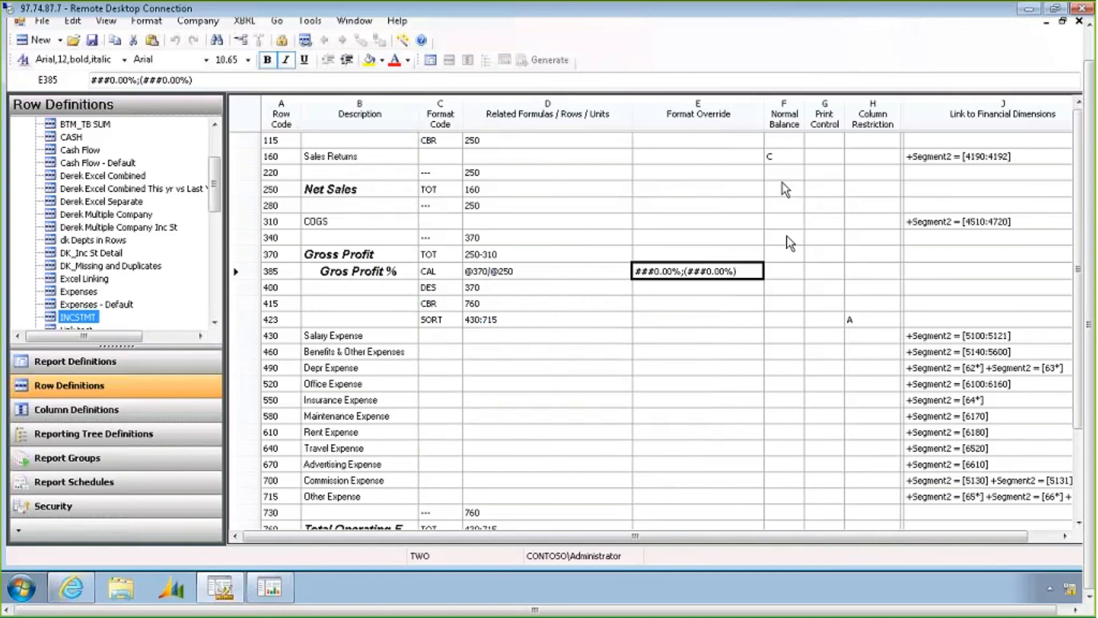
# Review the Normal Balance choices and the Print Control options for the Sales Returns row
pyautogui.click(784, 158)
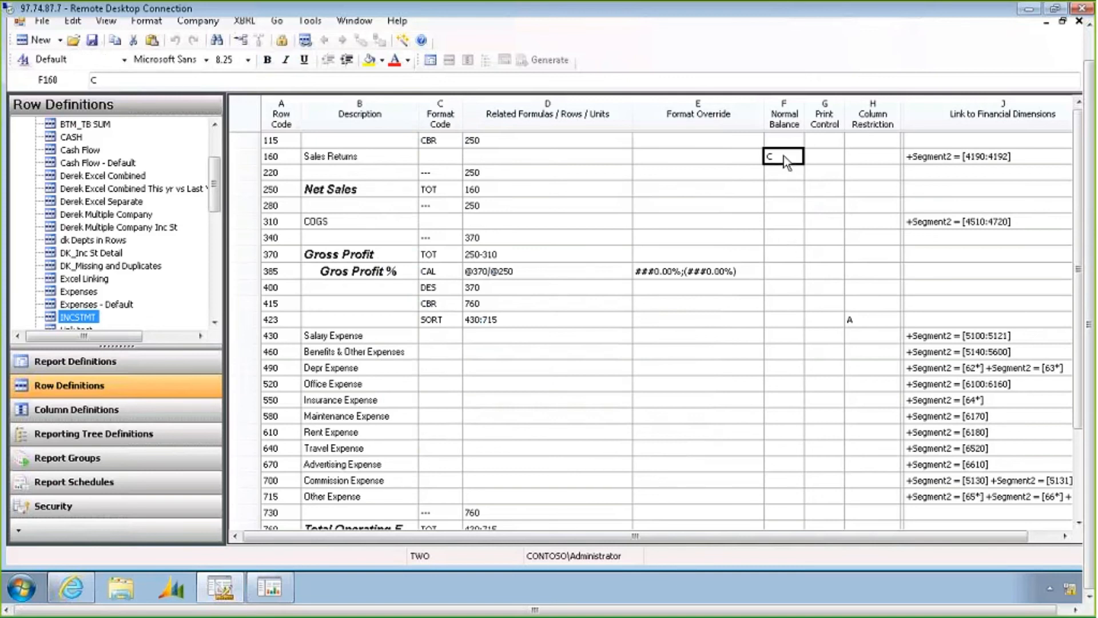
pyautogui.click(785, 158)
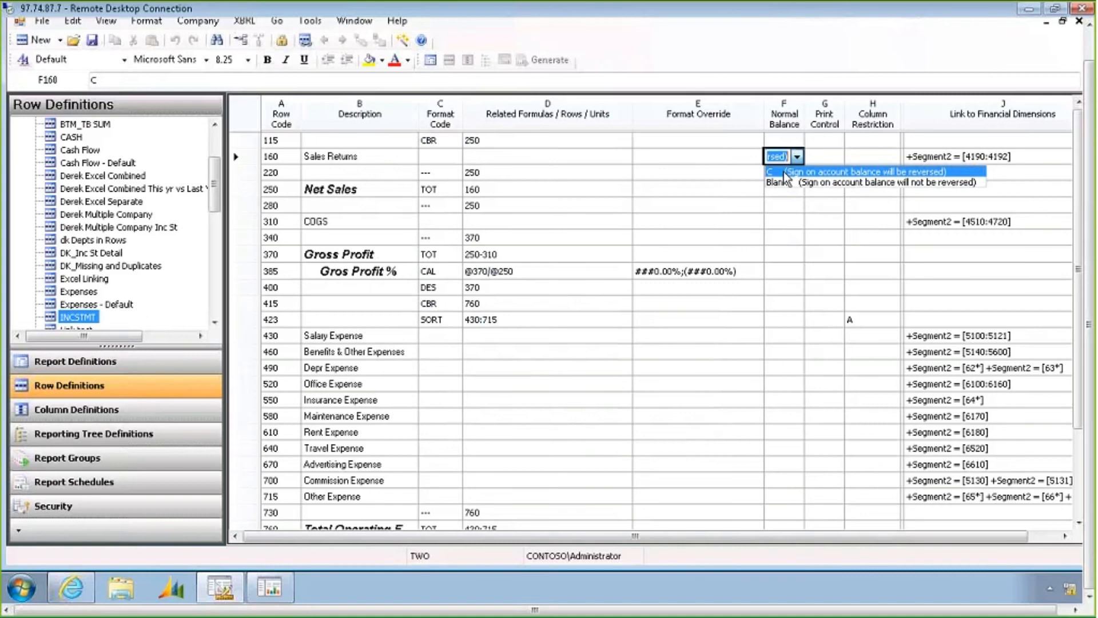
pyautogui.click(783, 171)
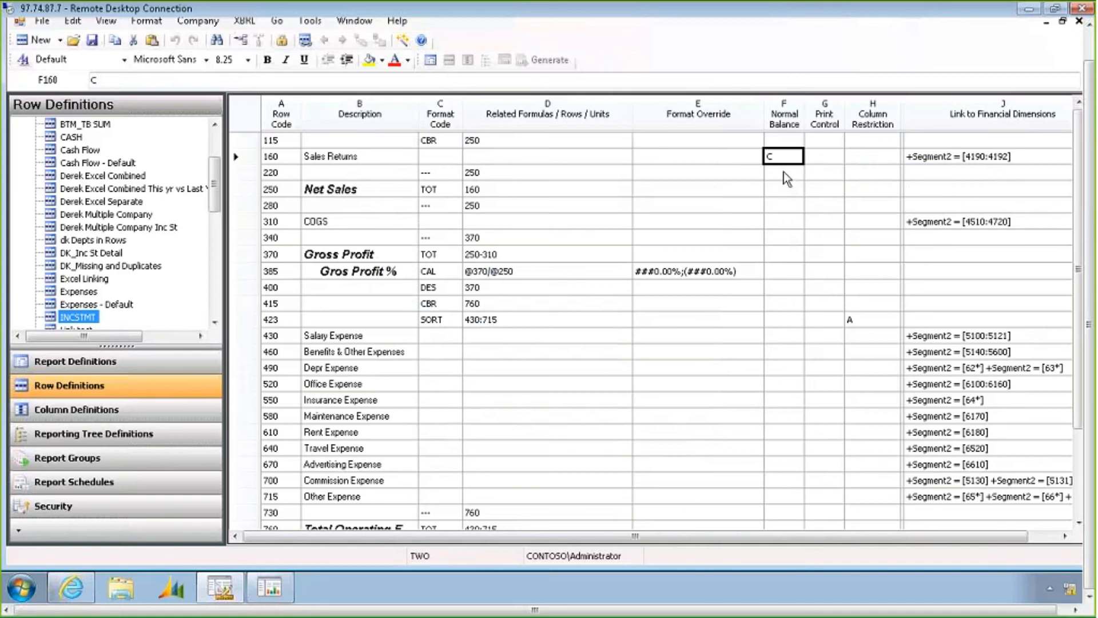
pyautogui.click(825, 158)
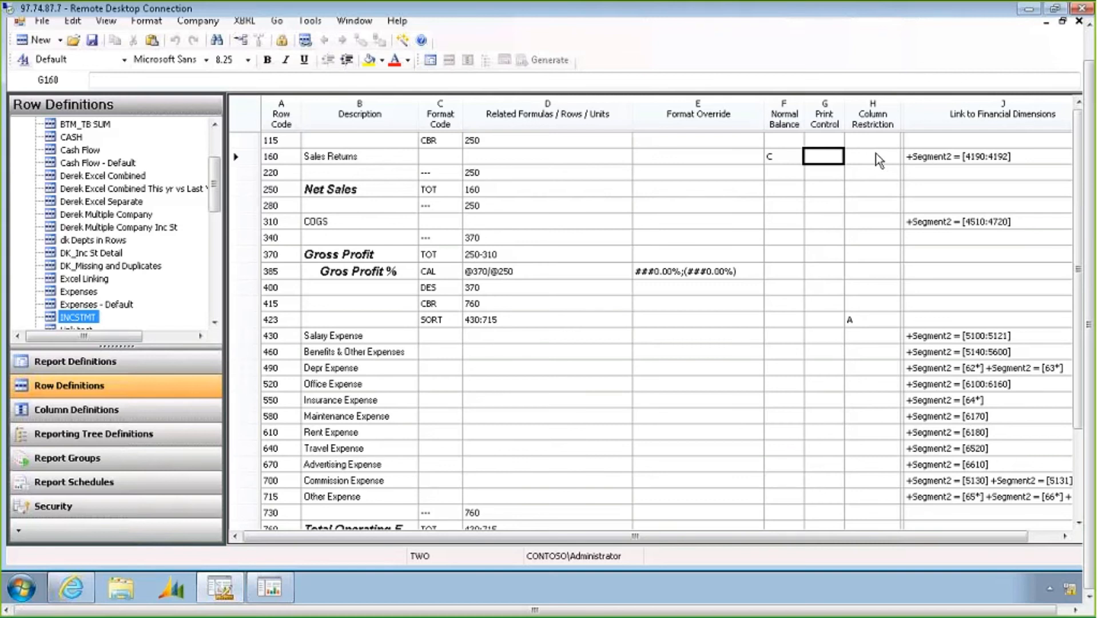
pyautogui.doubleClick(831, 161)
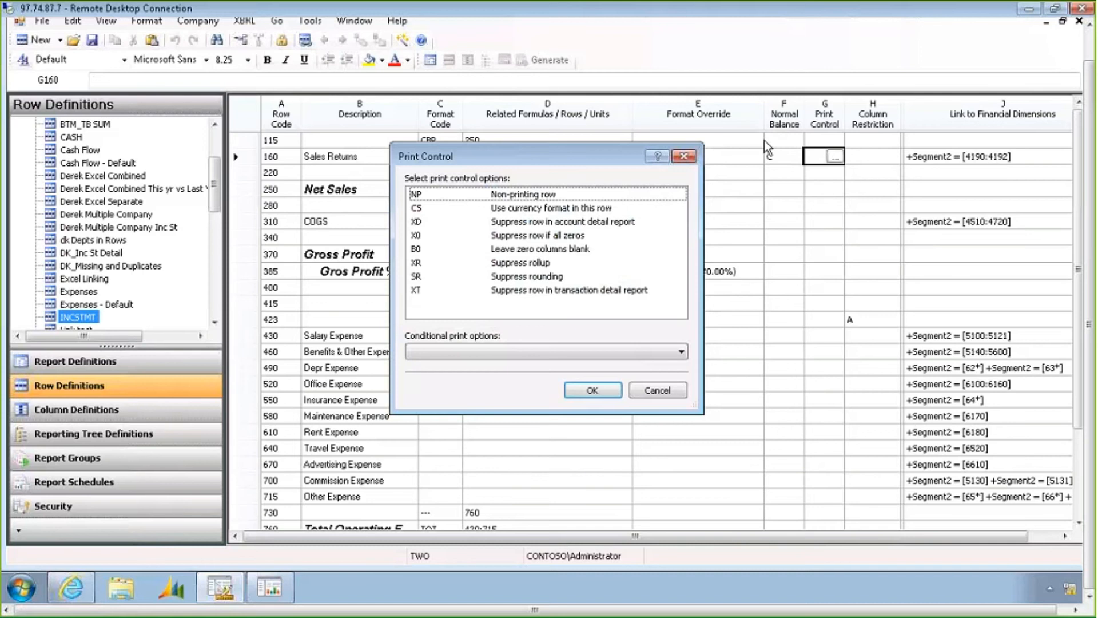
pyautogui.click(683, 156)
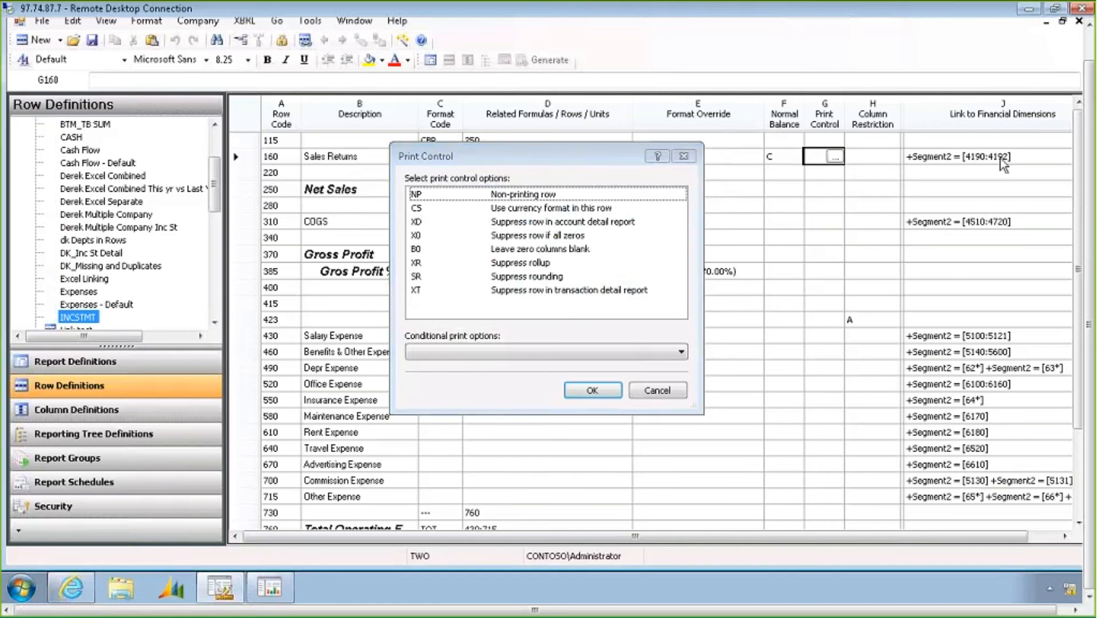
# Examine the Link to Financial Dimensions entries and open the Sales Returns dimensions to view its segment columns
pyautogui.click(1001, 160)
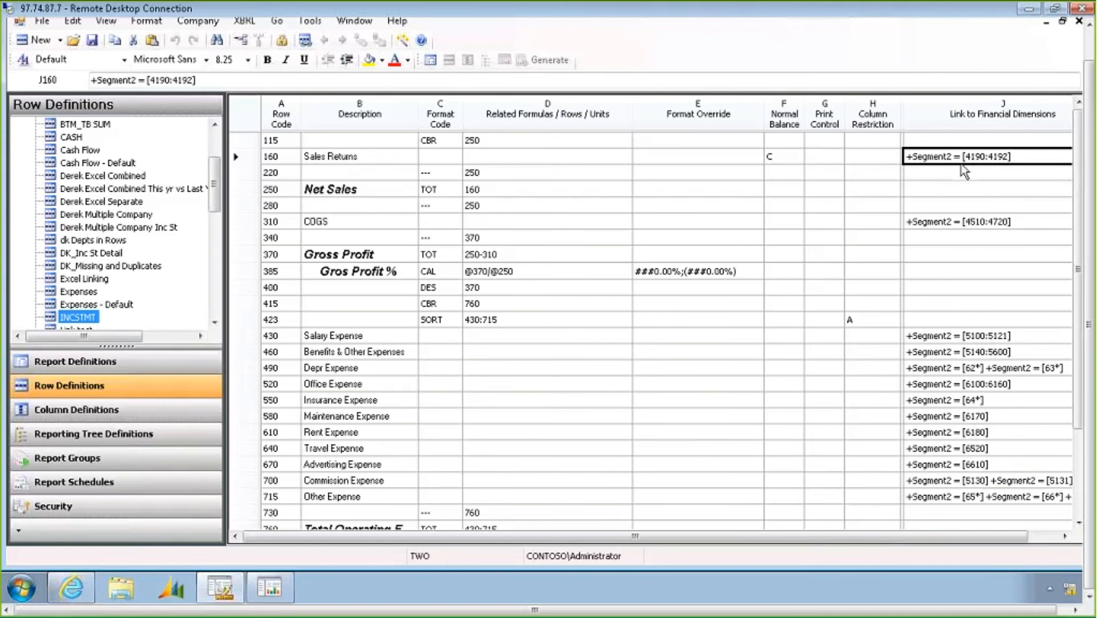
pyautogui.click(985, 417)
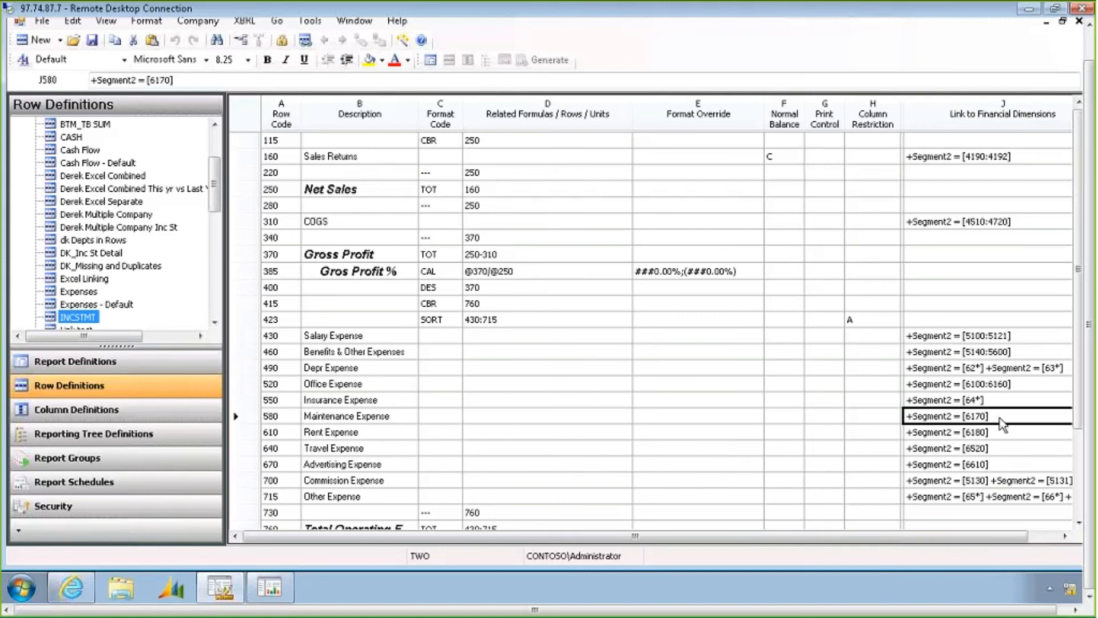
pyautogui.click(985, 161)
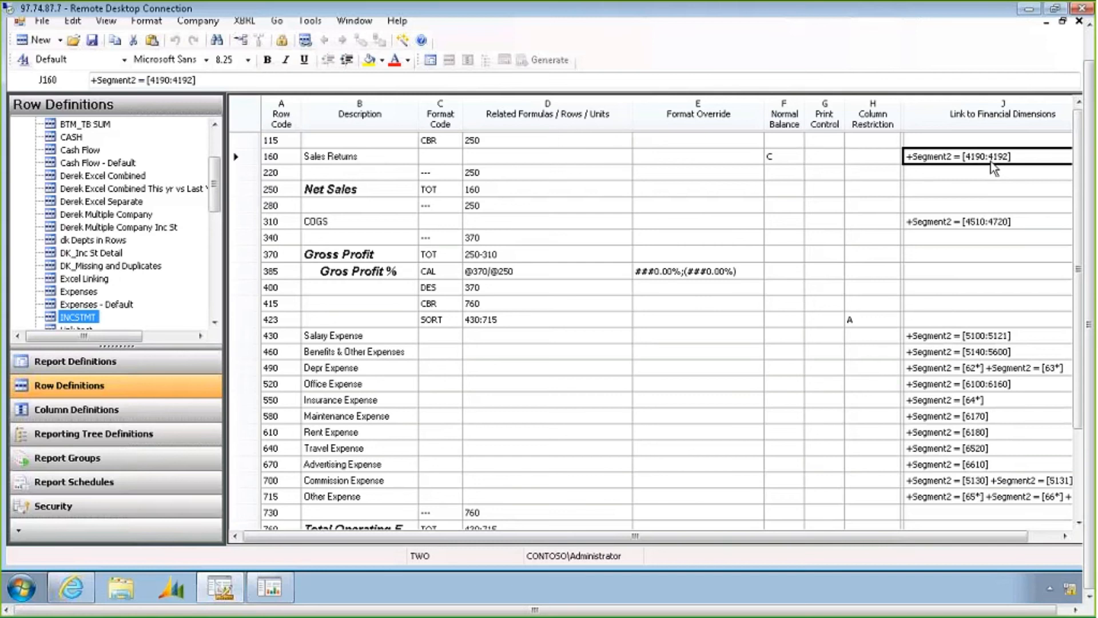
pyautogui.click(981, 402)
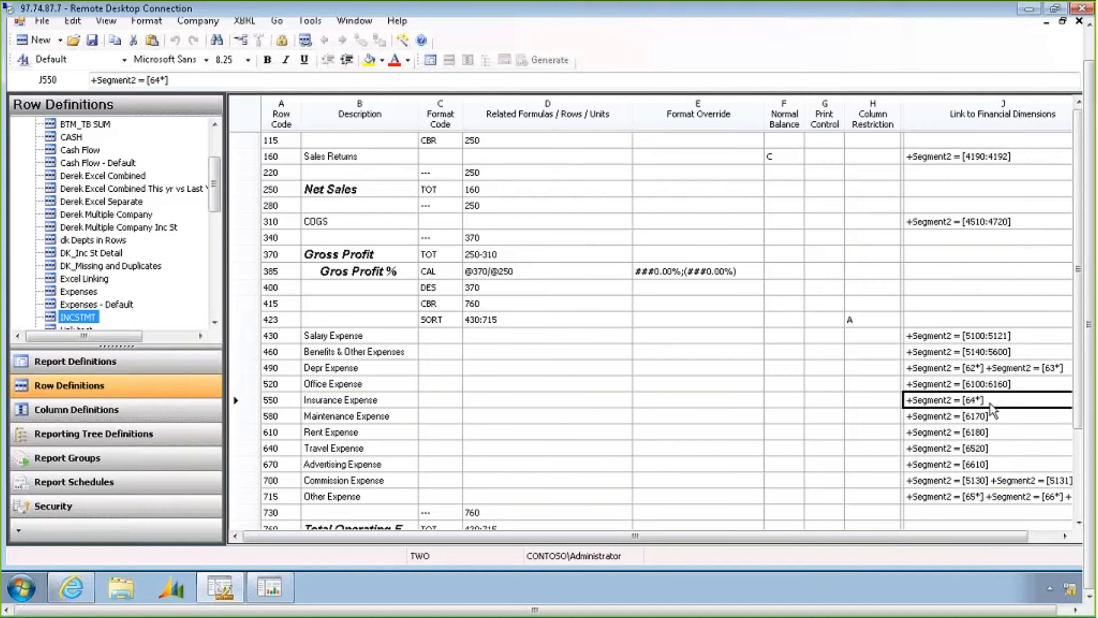
pyautogui.click(981, 160)
pyautogui.doubleClick(980, 156)
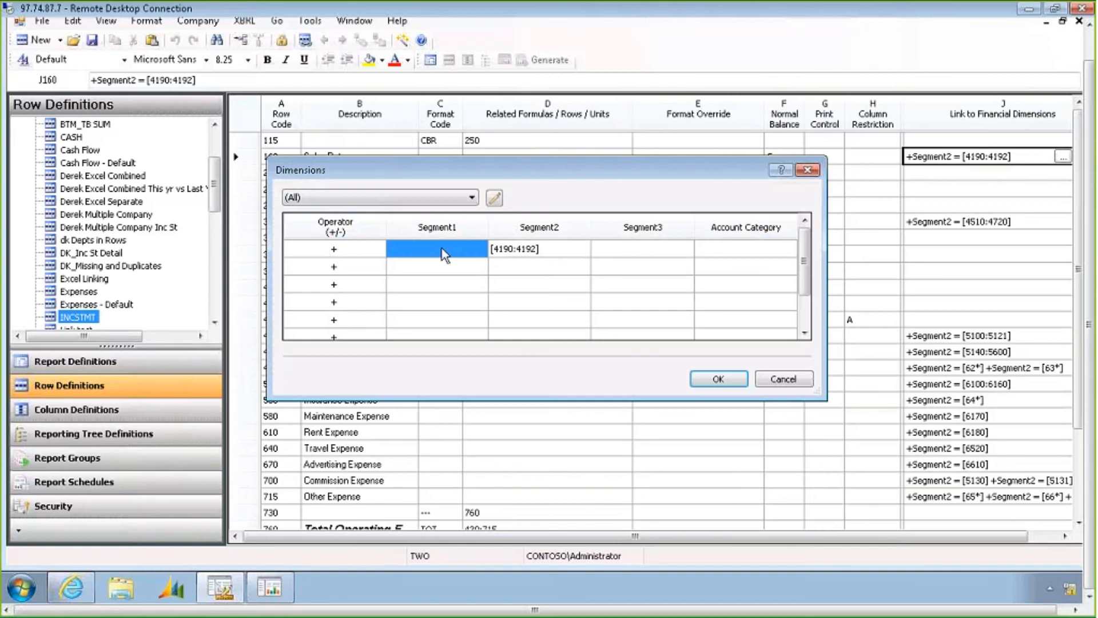
pyautogui.click(544, 247)
pyautogui.click(631, 252)
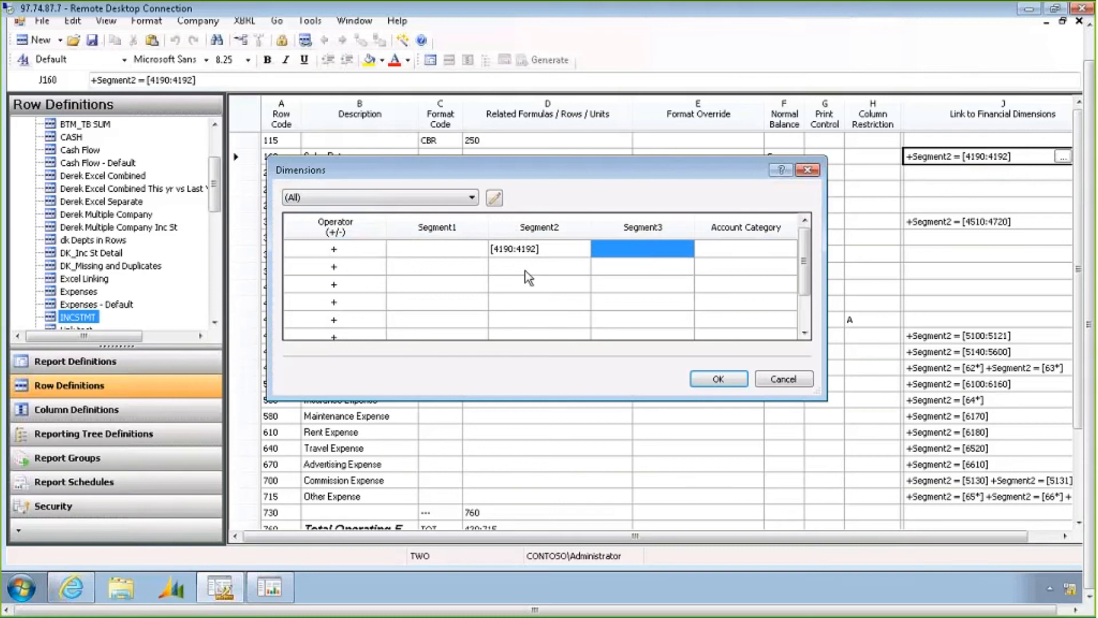
pyautogui.click(421, 248)
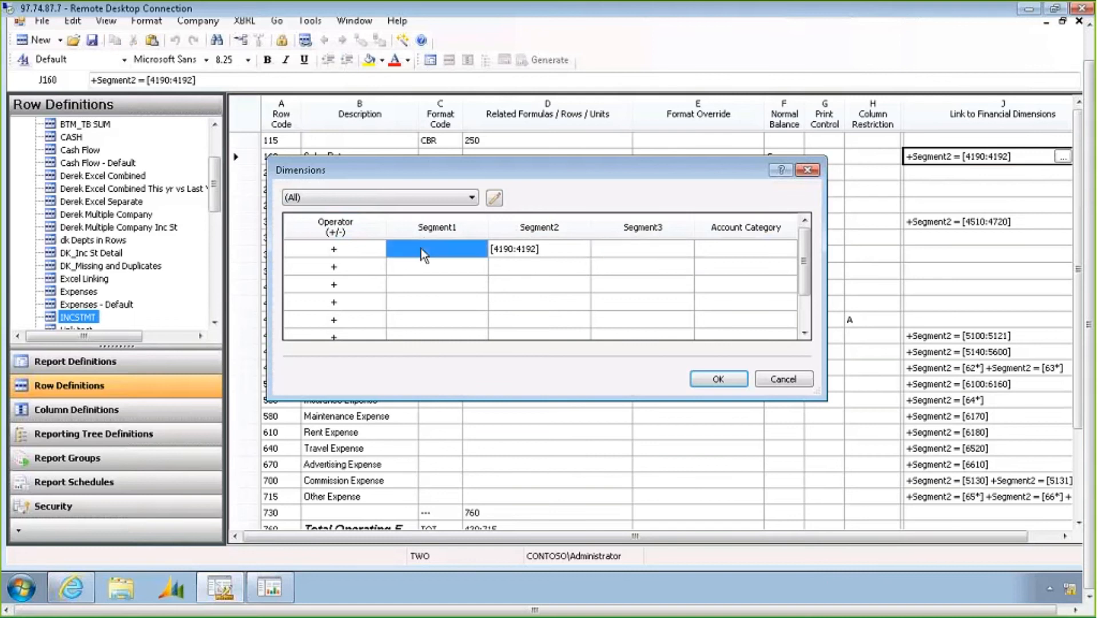
pyautogui.click(631, 250)
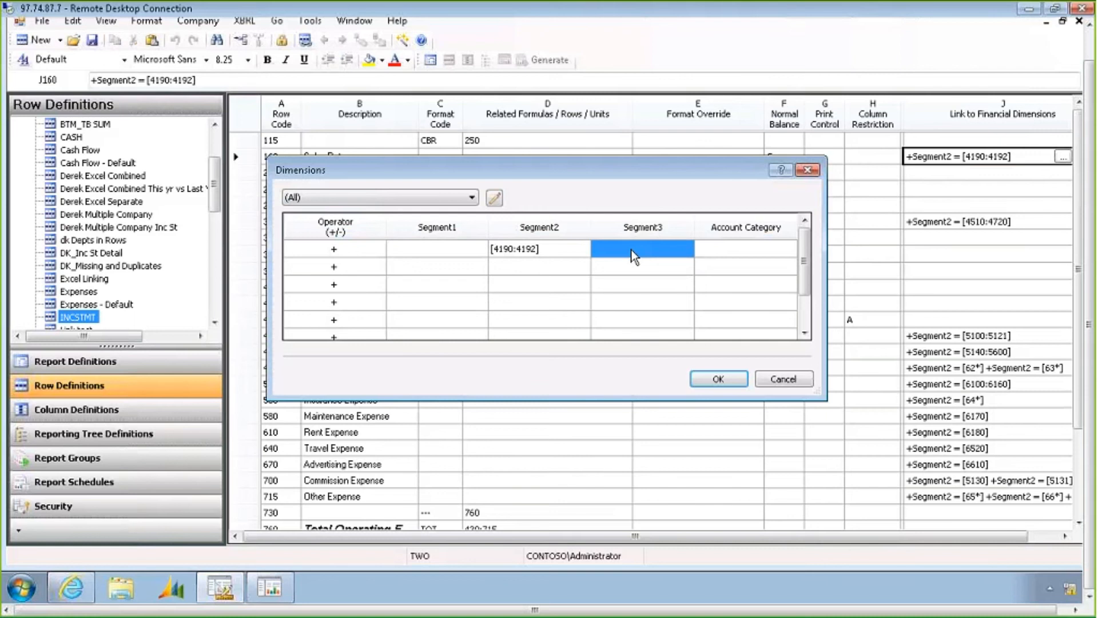
pyautogui.click(547, 255)
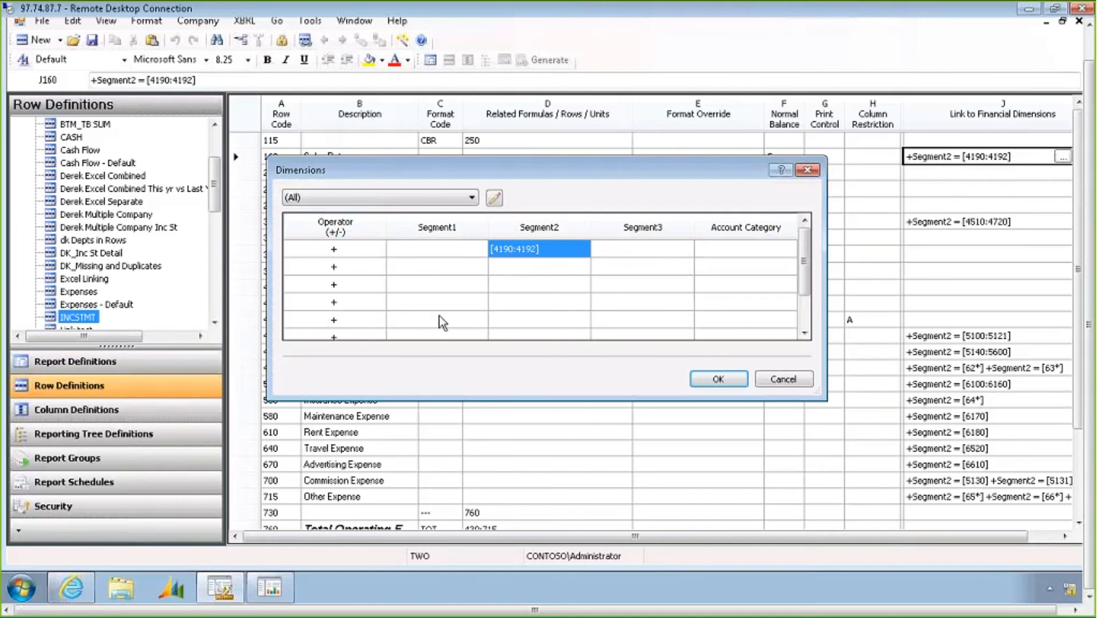
# Try to exclude Segment2 account 4191 from the Sales Returns dimension link with a minus operator line
pyautogui.click(349, 250)
pyautogui.moveTo(347, 255); pyautogui.dragTo(347, 319)
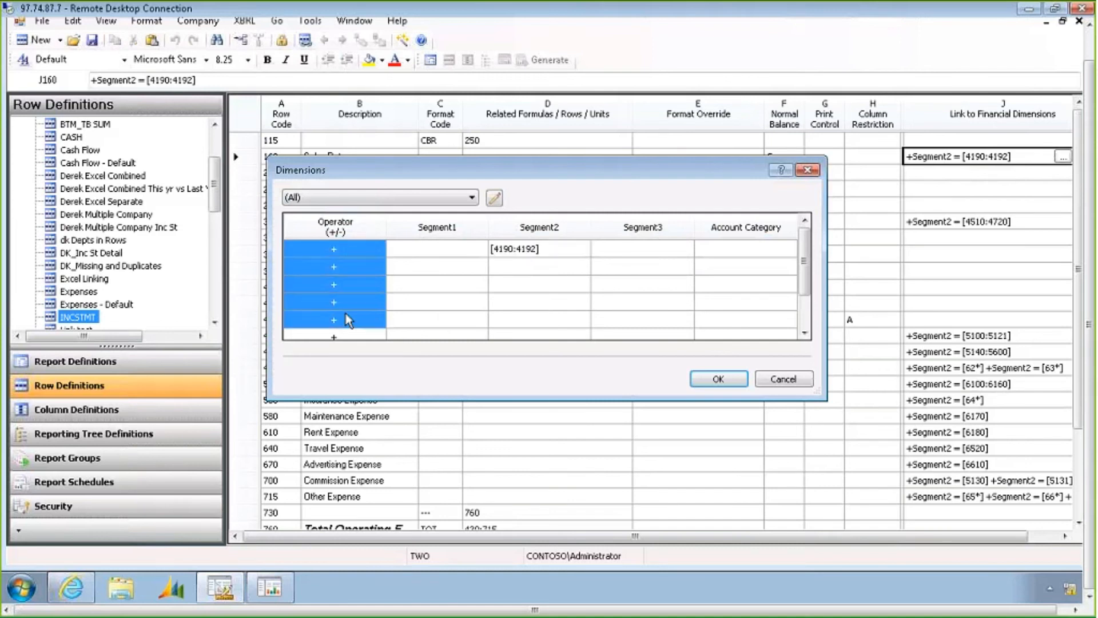
pyautogui.click(353, 263)
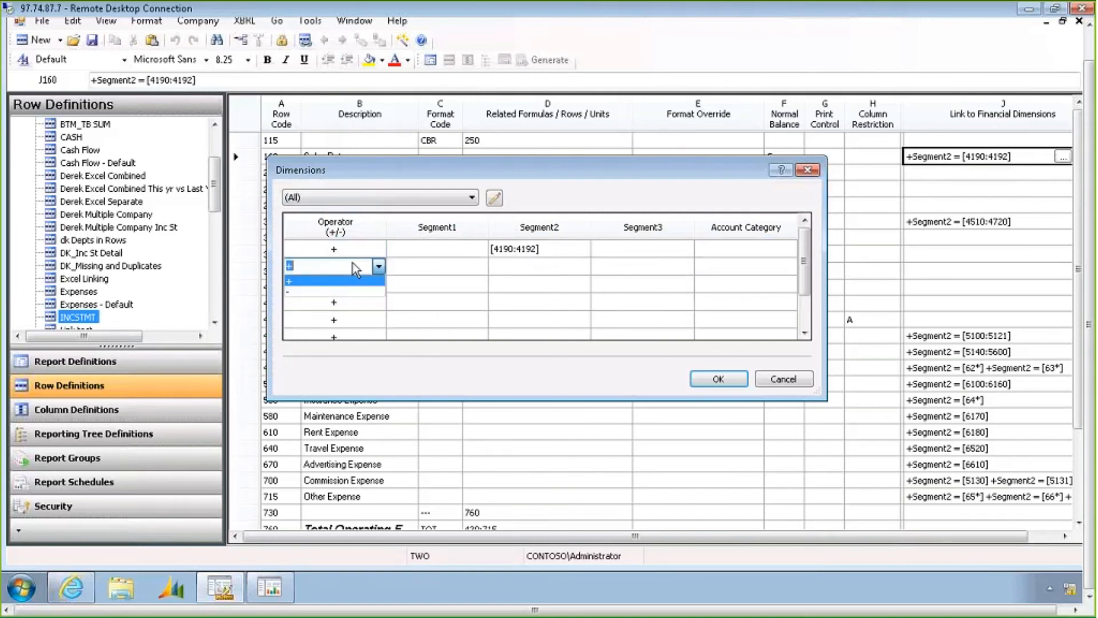
pyautogui.click(330, 292)
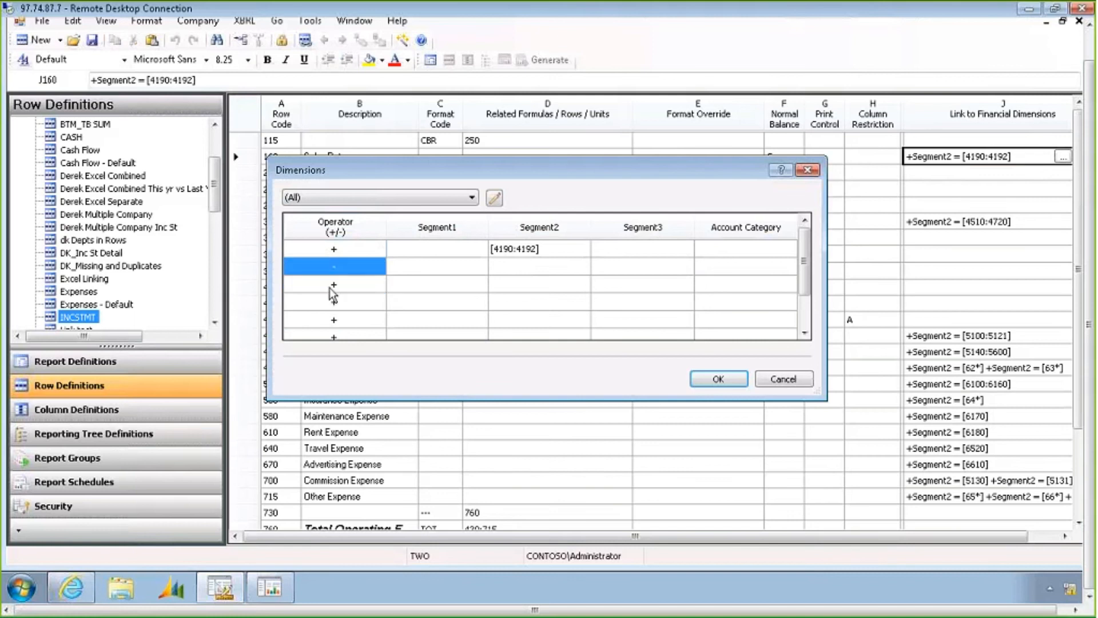
pyautogui.click(530, 266)
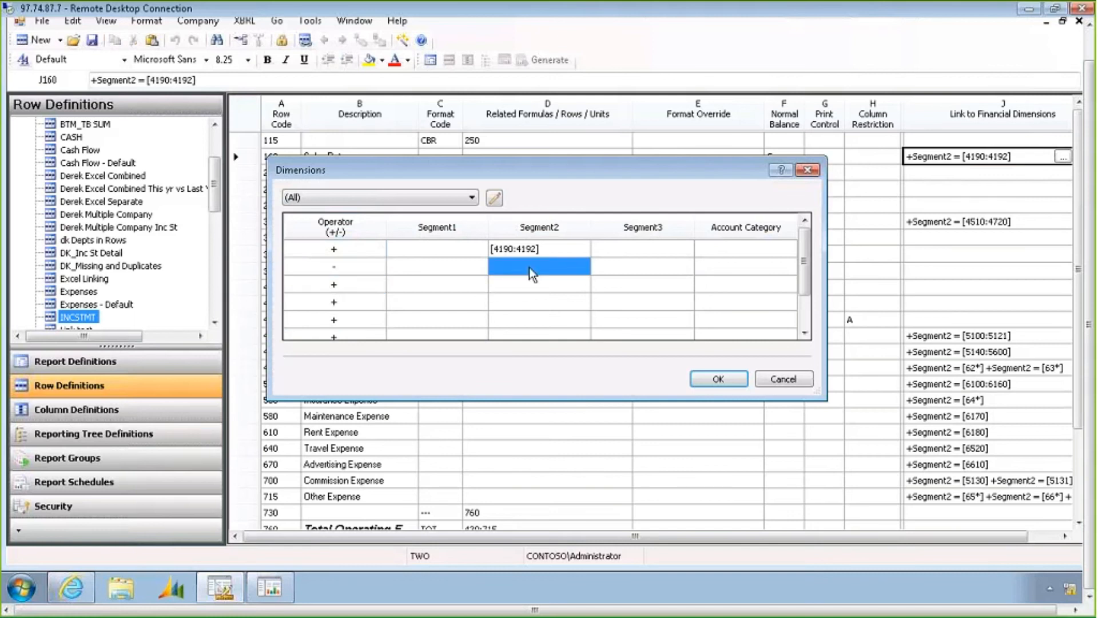
pyautogui.write('4191')
pyautogui.press('Return')
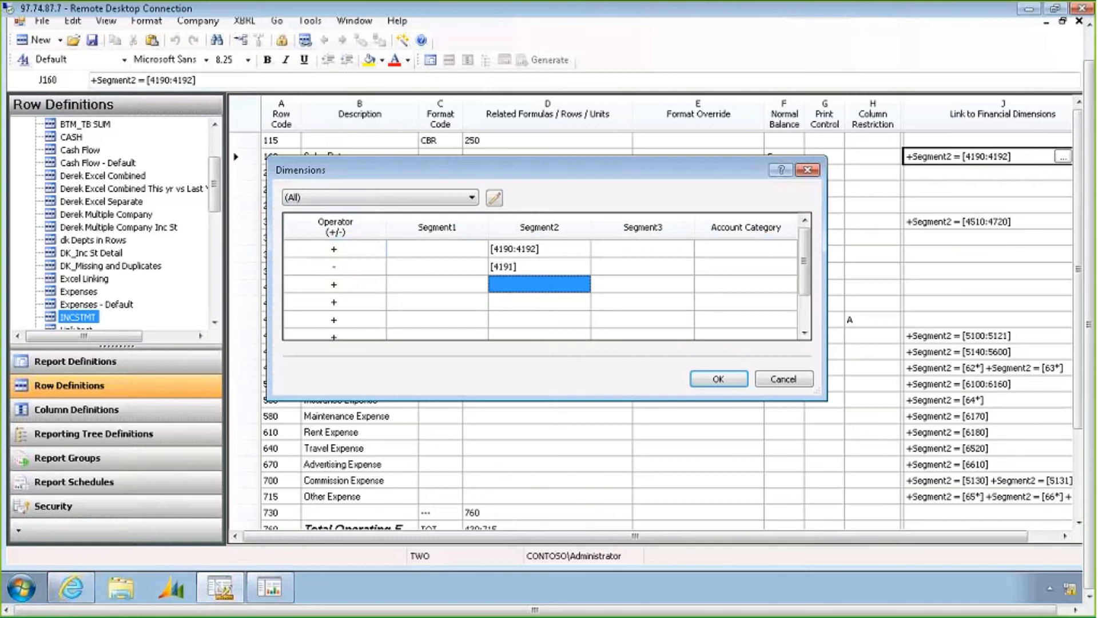
pyautogui.click(416, 285)
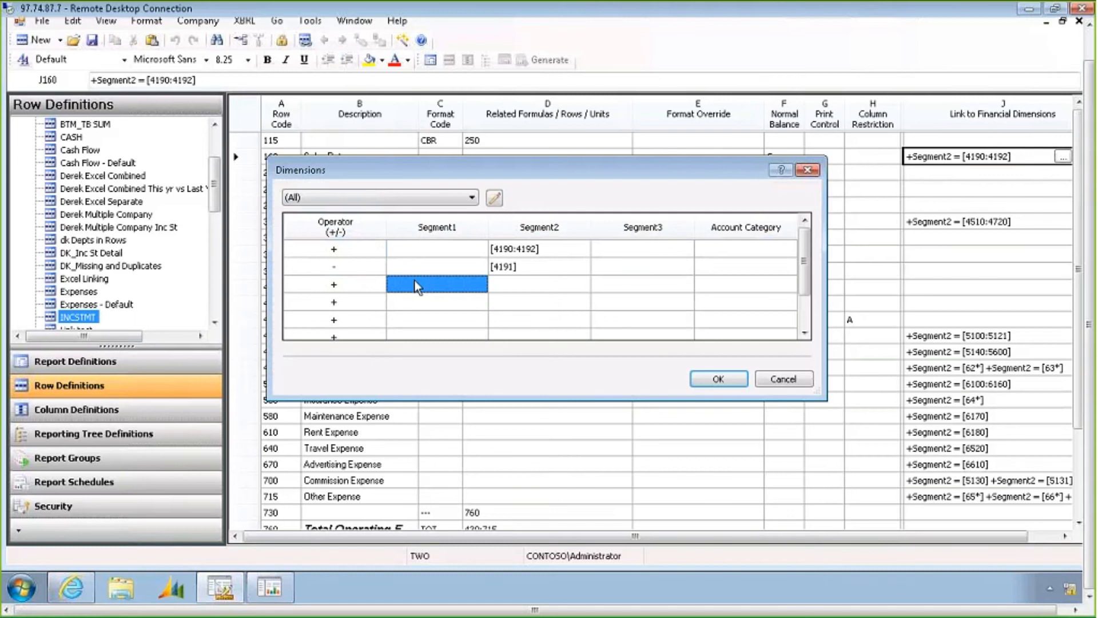
pyautogui.click(788, 383)
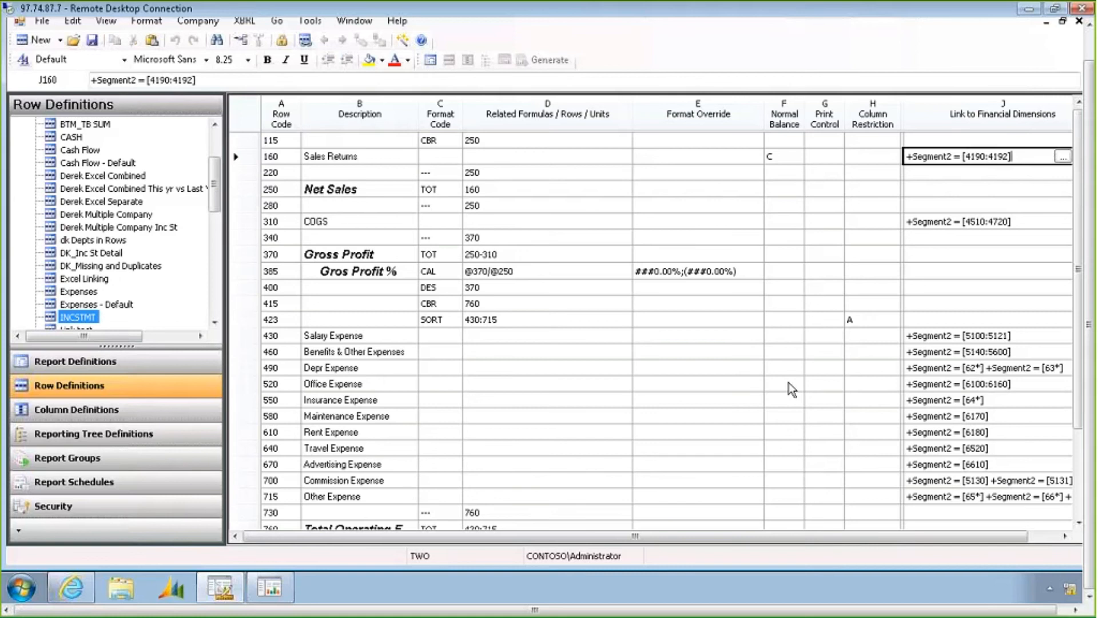
# Open the Cur YTD Bud Act column definition of the INCSTMT report and examine its headers, rows and column type choices
pyautogui.click(431, 60)
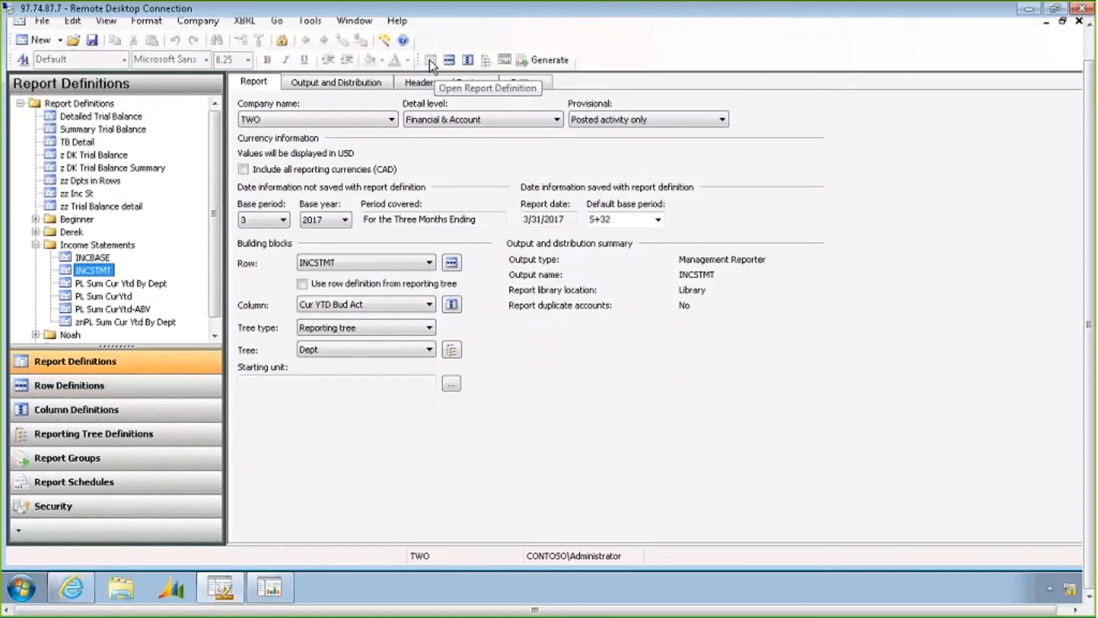
pyautogui.click(468, 60)
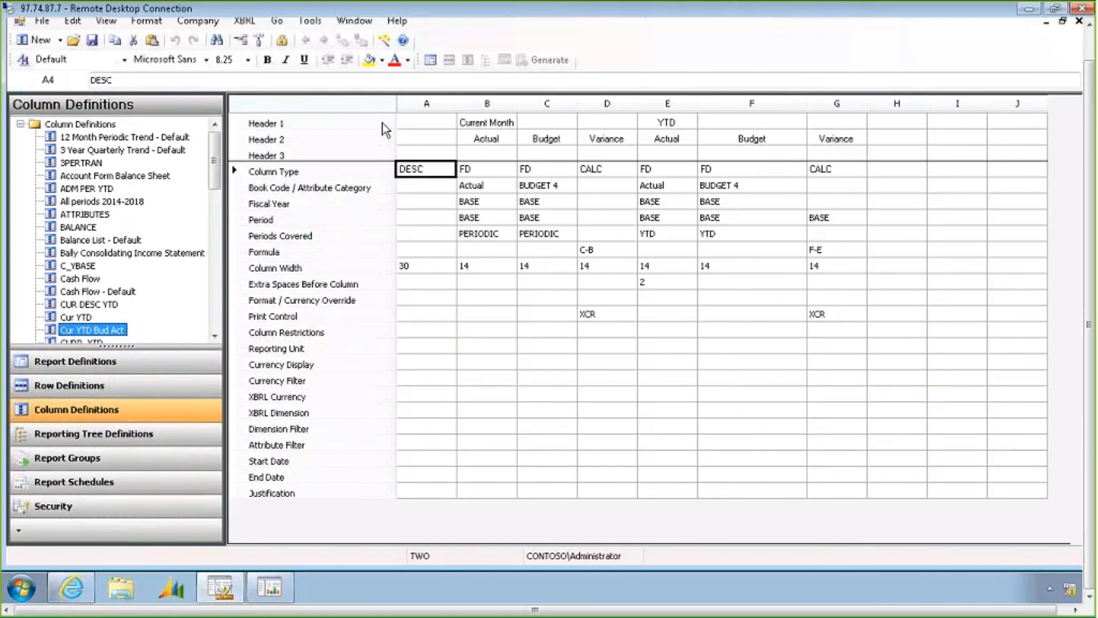
pyautogui.moveTo(383, 123); pyautogui.dragTo(381, 153)
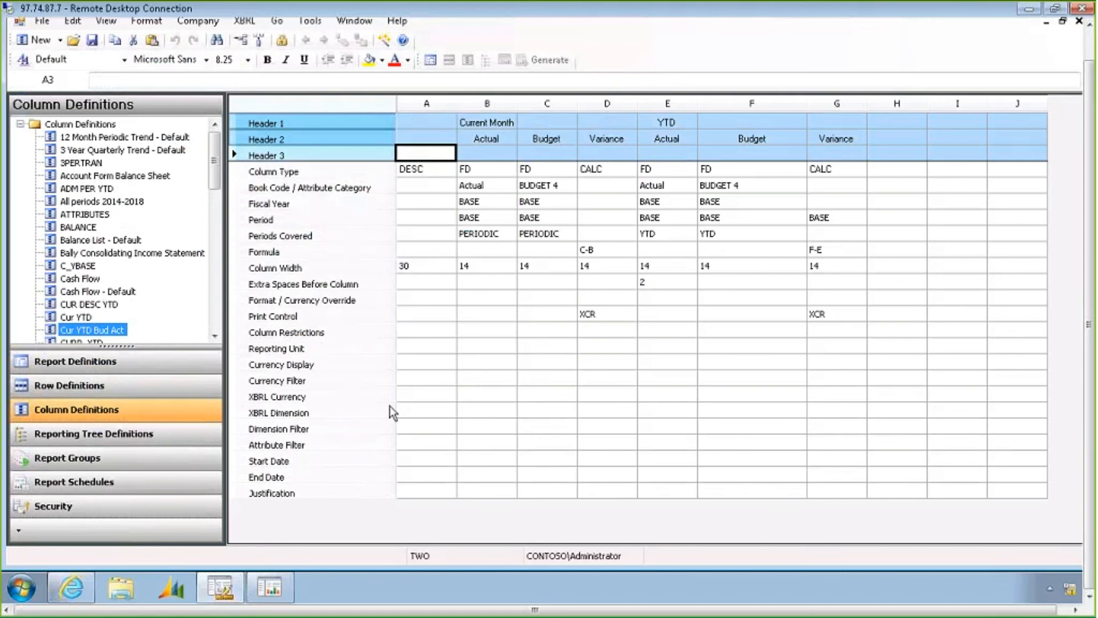
pyautogui.click(383, 490)
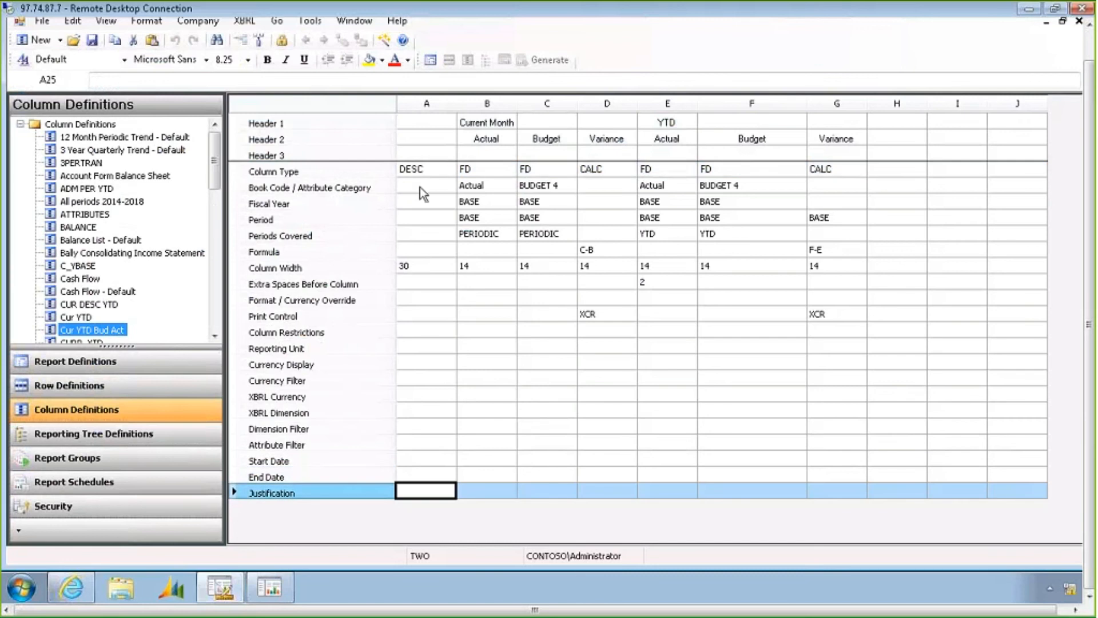
pyautogui.moveTo(423, 170); pyautogui.dragTo(607, 491)
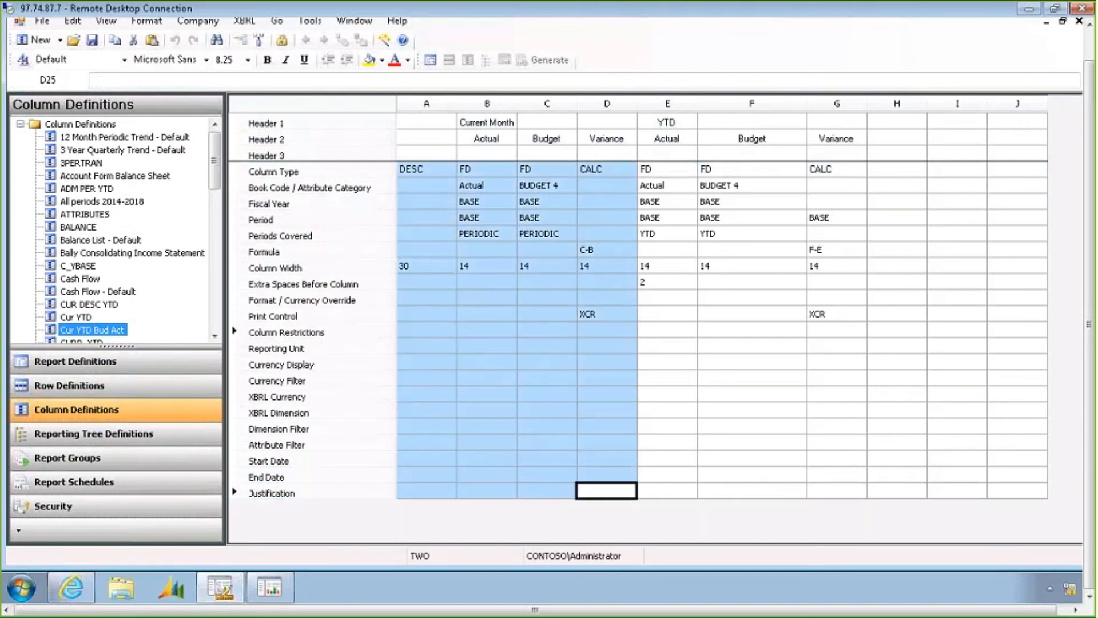
pyautogui.click(435, 173)
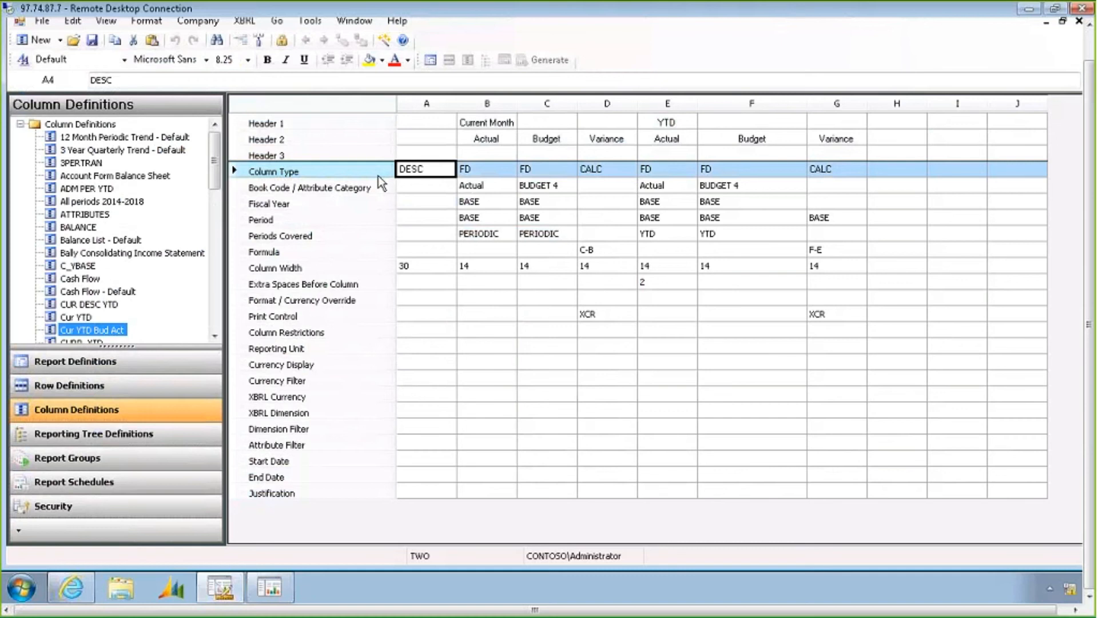
pyautogui.click(430, 171)
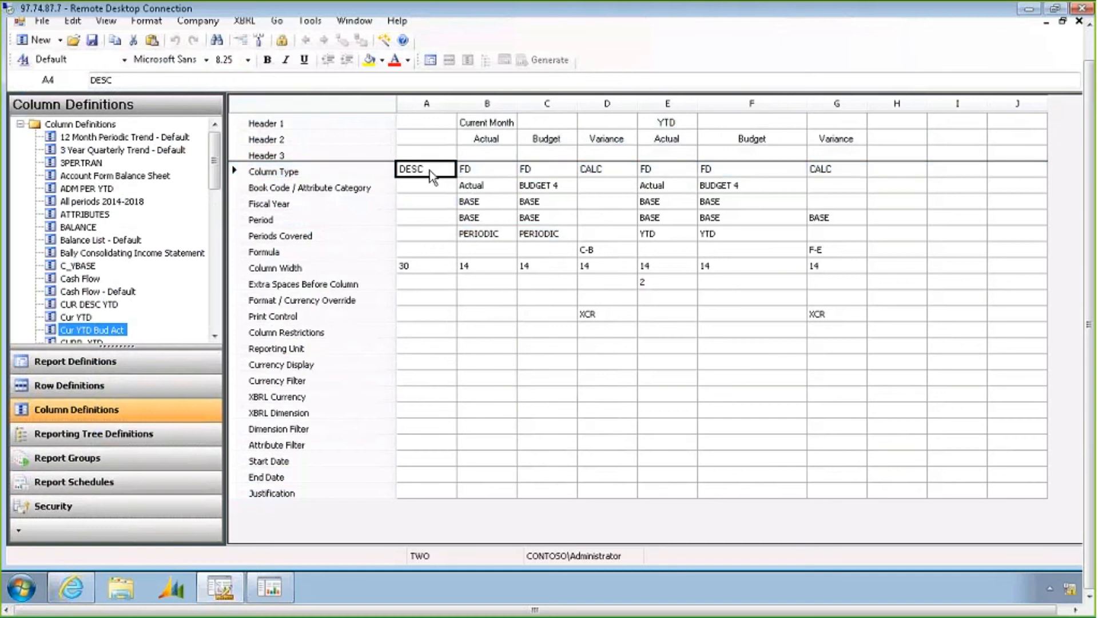
pyautogui.click(491, 170)
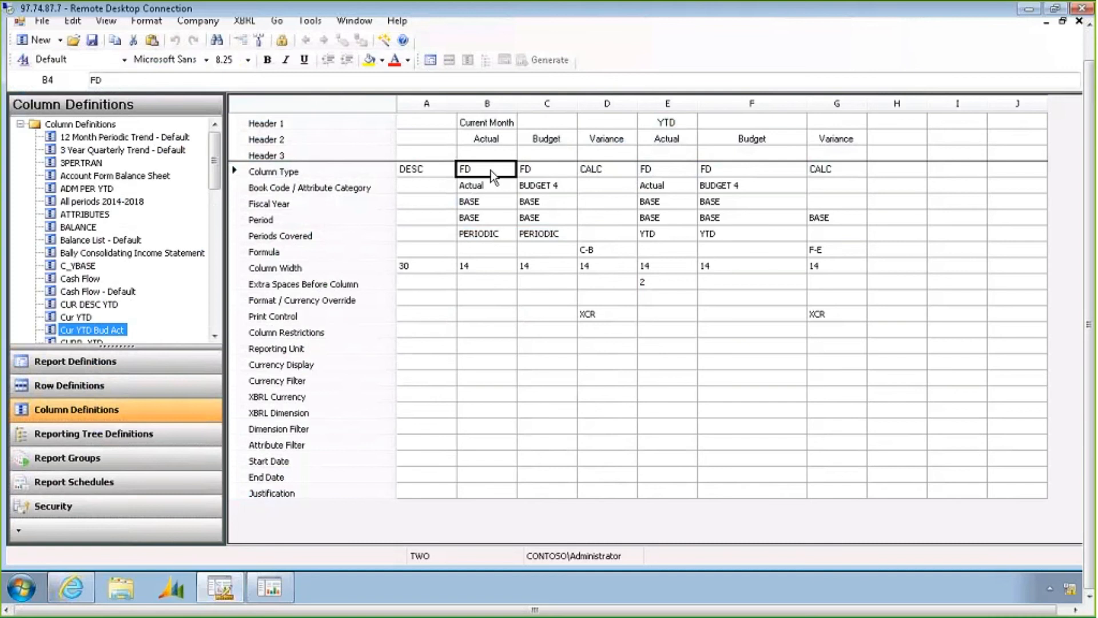
pyautogui.click(613, 173)
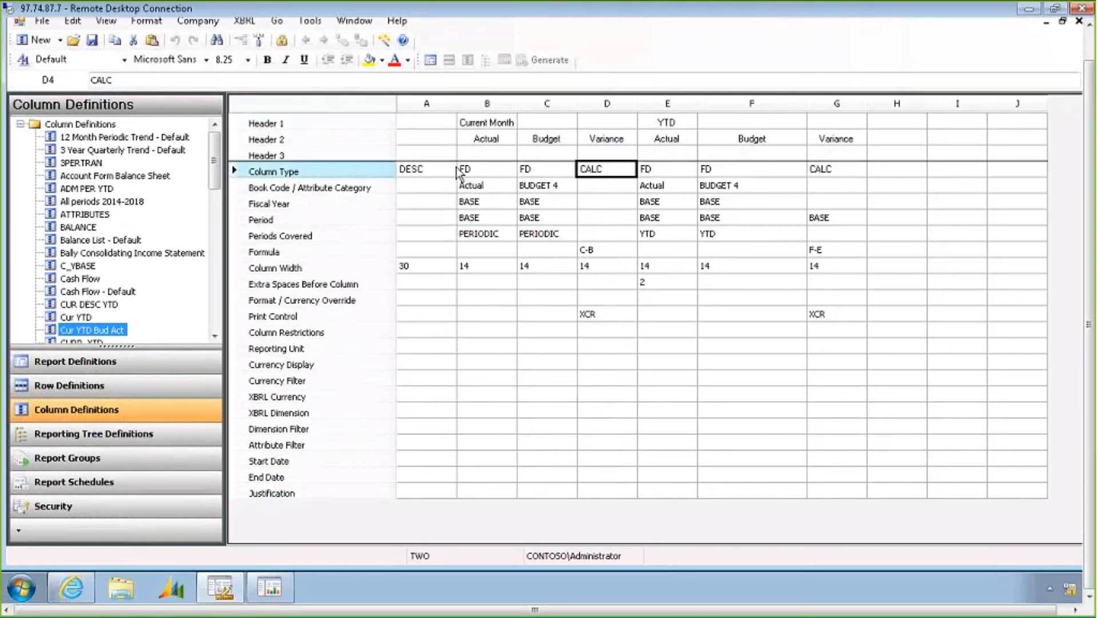
pyautogui.click(479, 169)
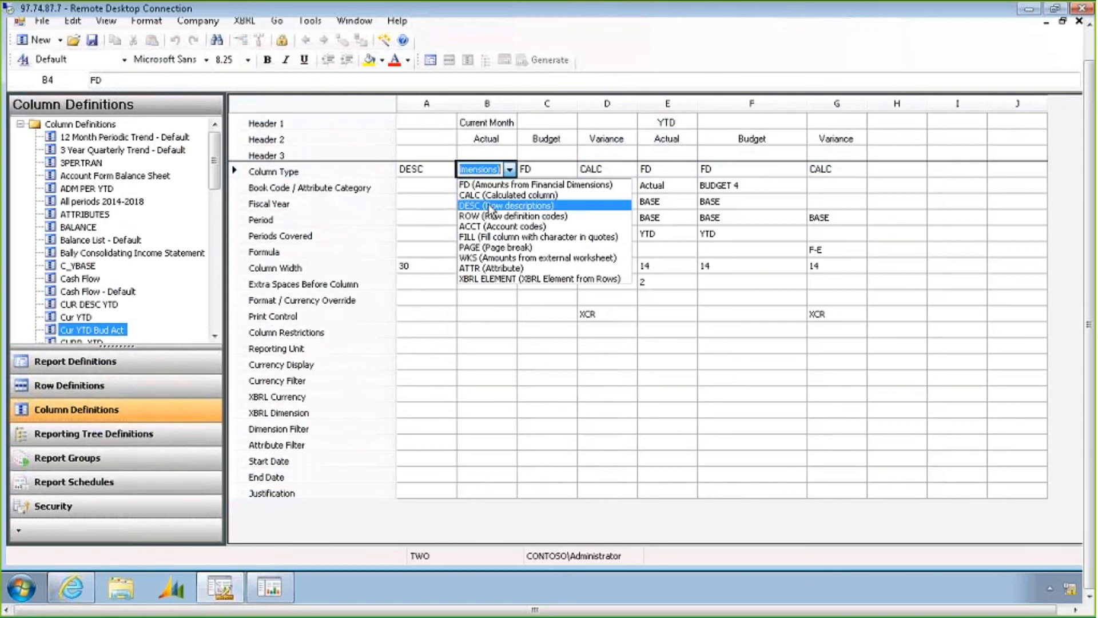
# Examine the Book Code, Periods Covered and column type settings of the Cur YTD Bud Act column definition
pyautogui.click(536, 173)
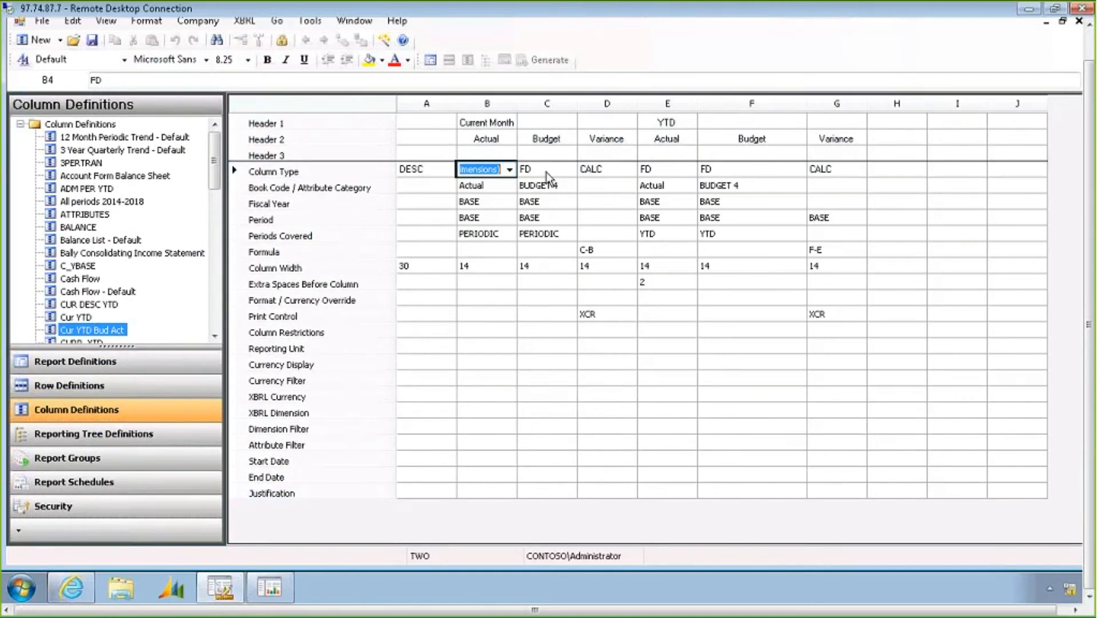
pyautogui.click(546, 173)
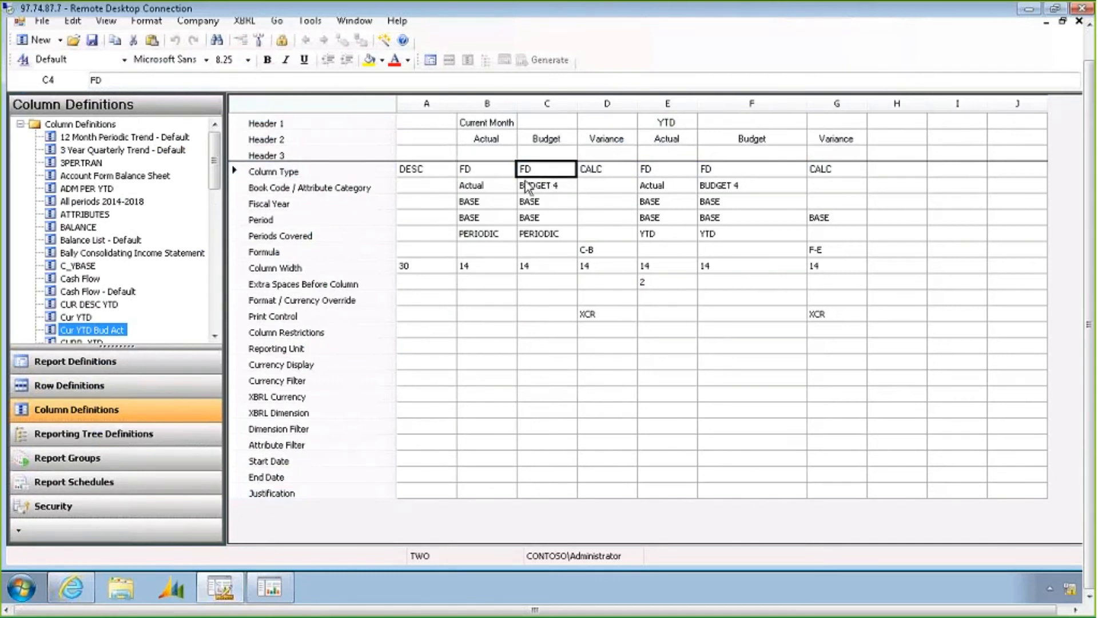
pyautogui.click(490, 189)
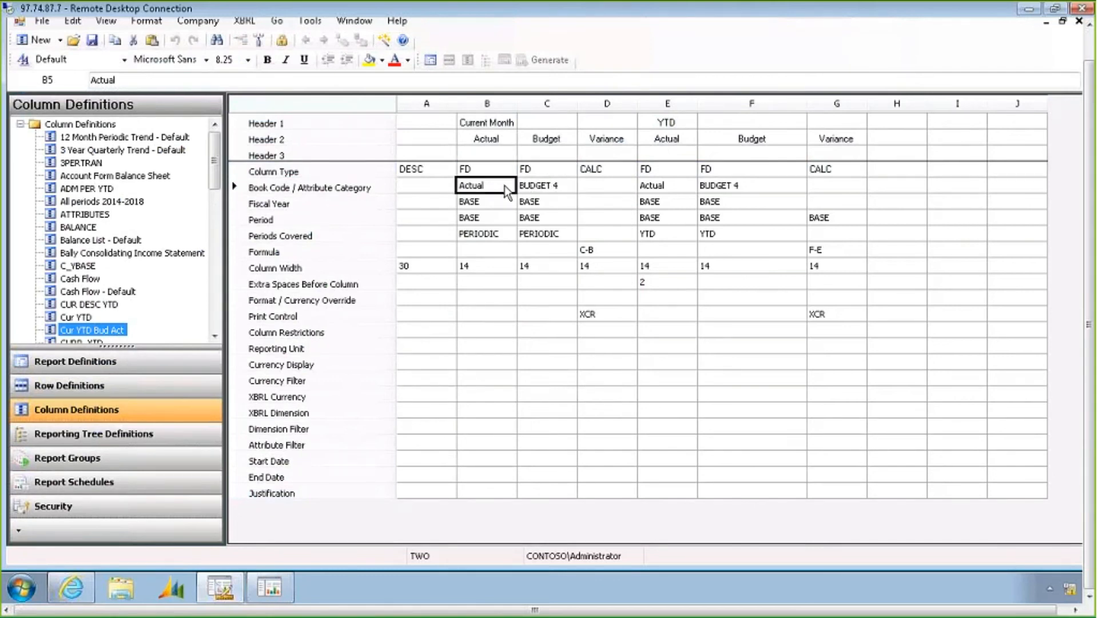
pyautogui.click(549, 192)
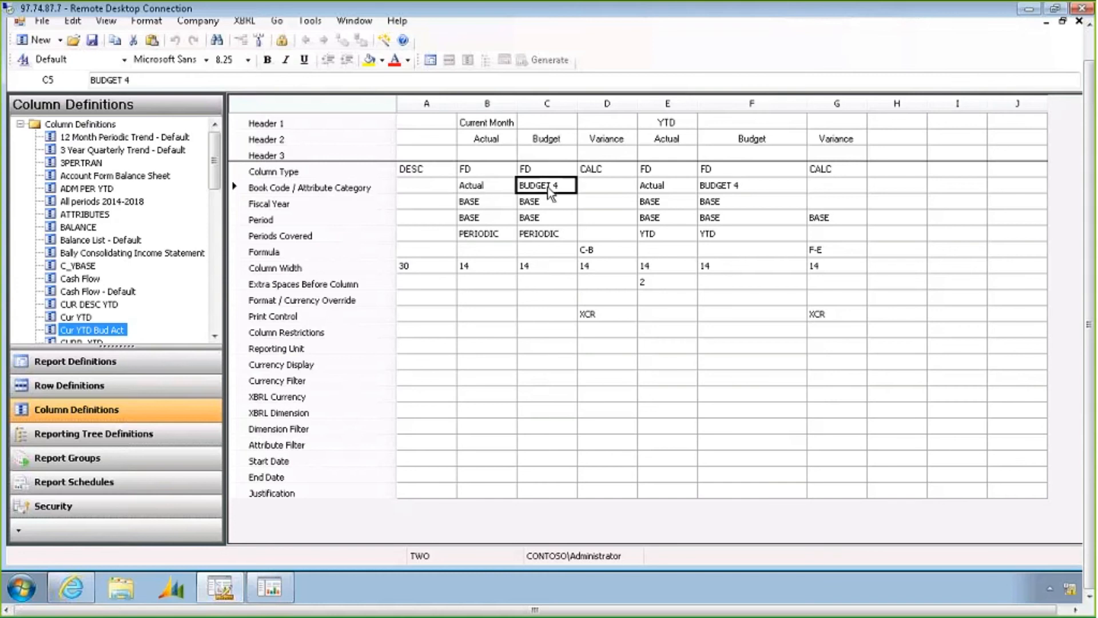
pyautogui.click(539, 235)
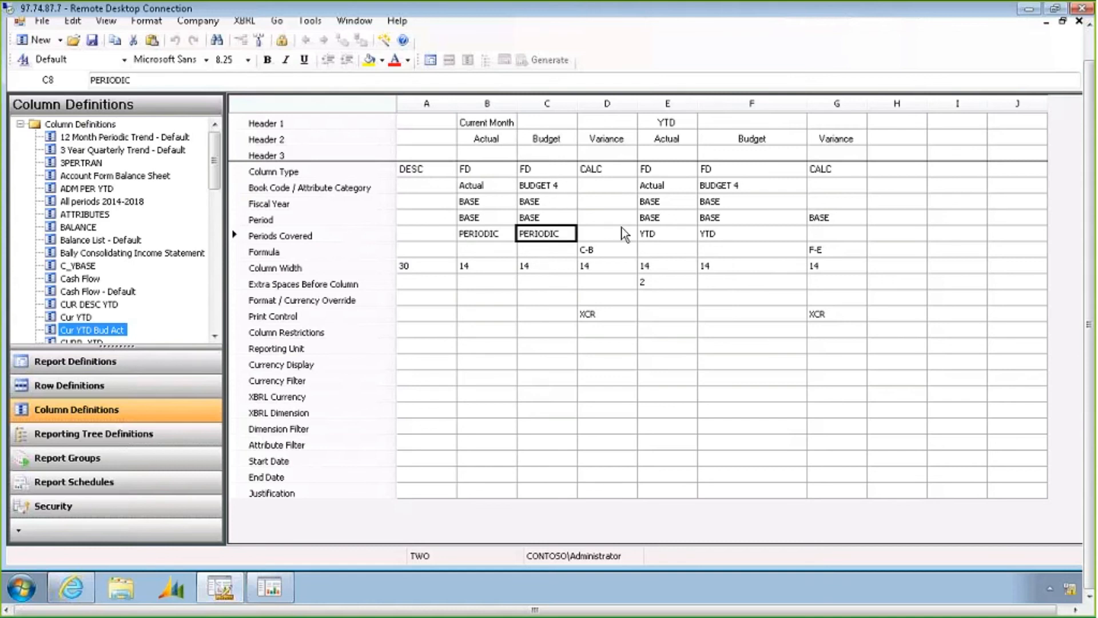
pyautogui.click(664, 231)
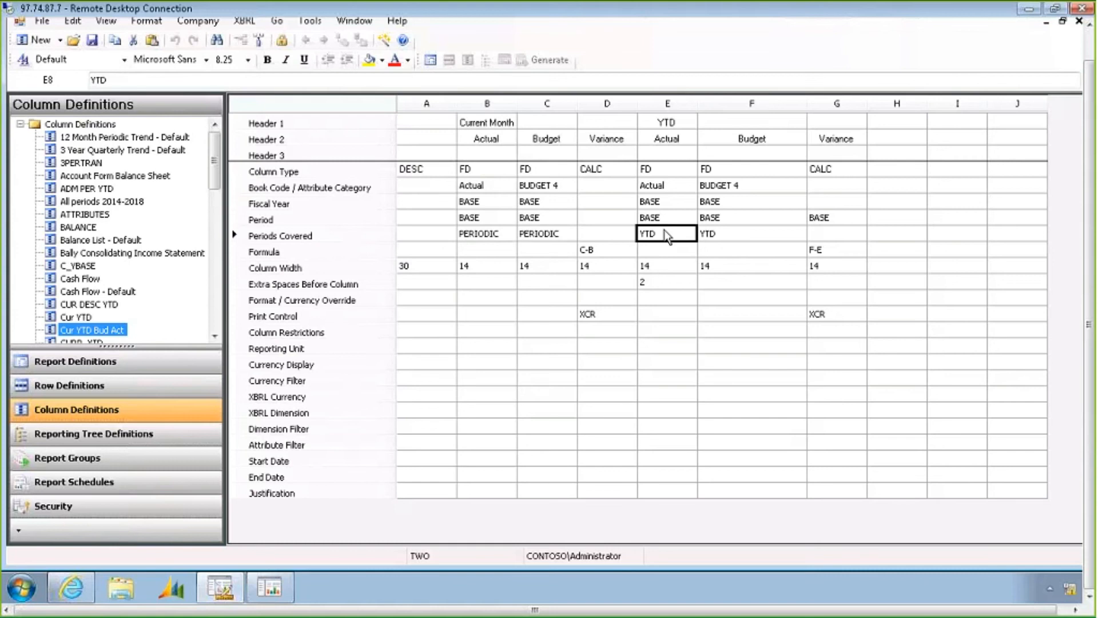
pyautogui.click(672, 236)
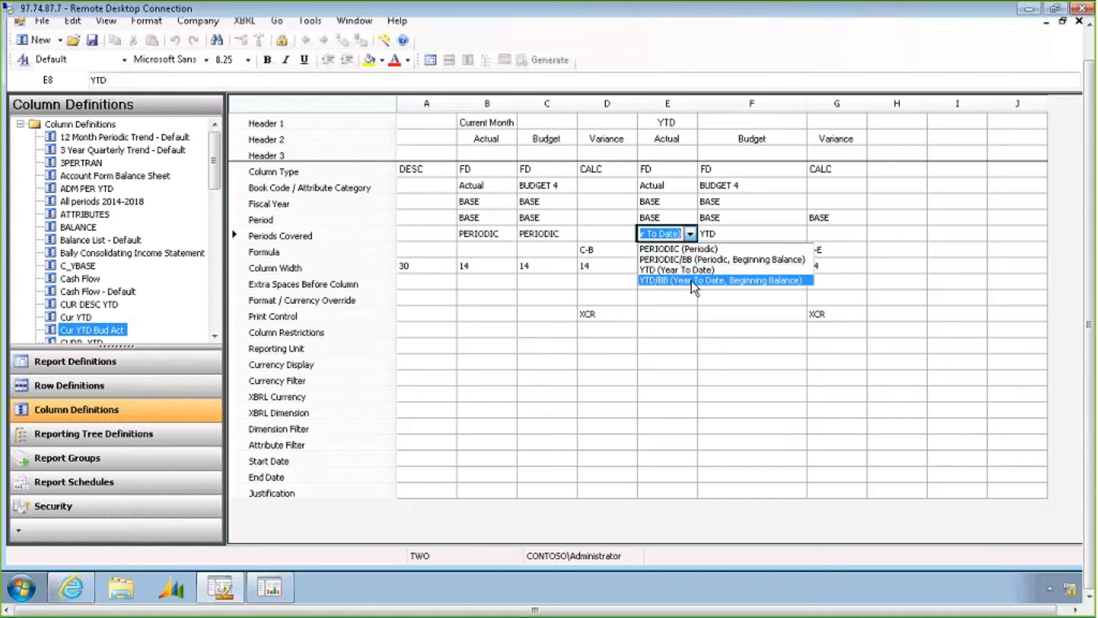
pyautogui.click(542, 237)
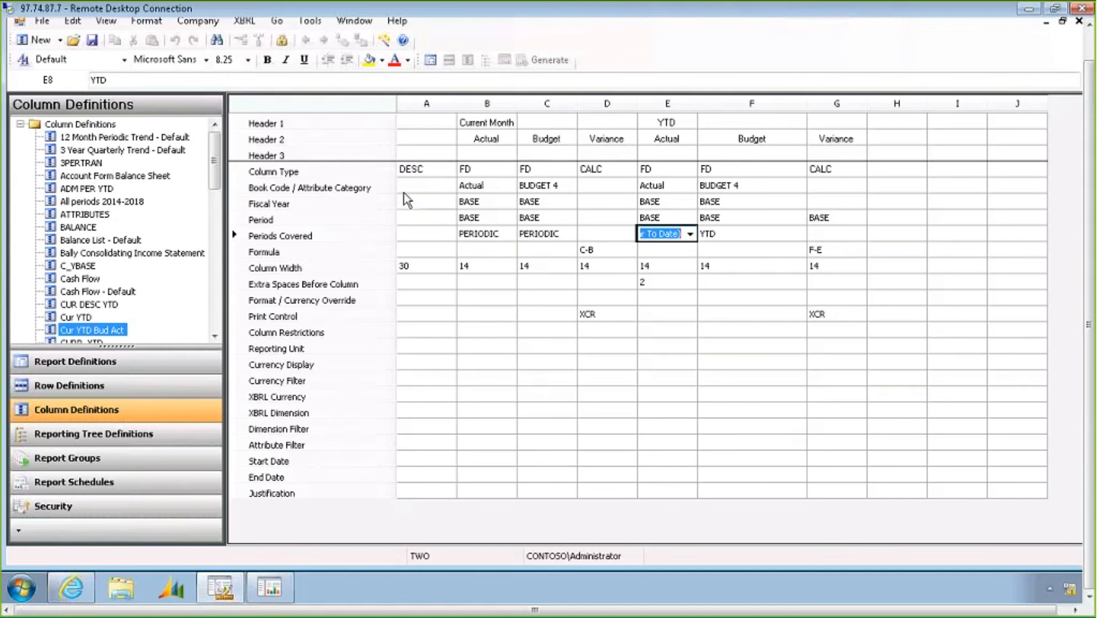
pyautogui.click(369, 208)
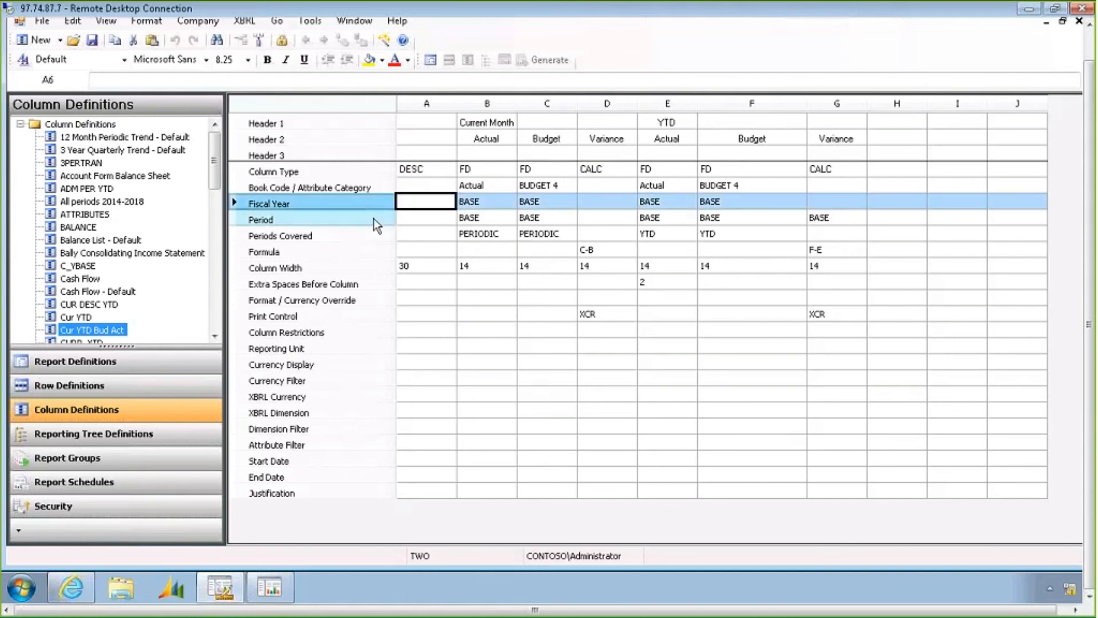
pyautogui.click(373, 218)
pyautogui.click(376, 203)
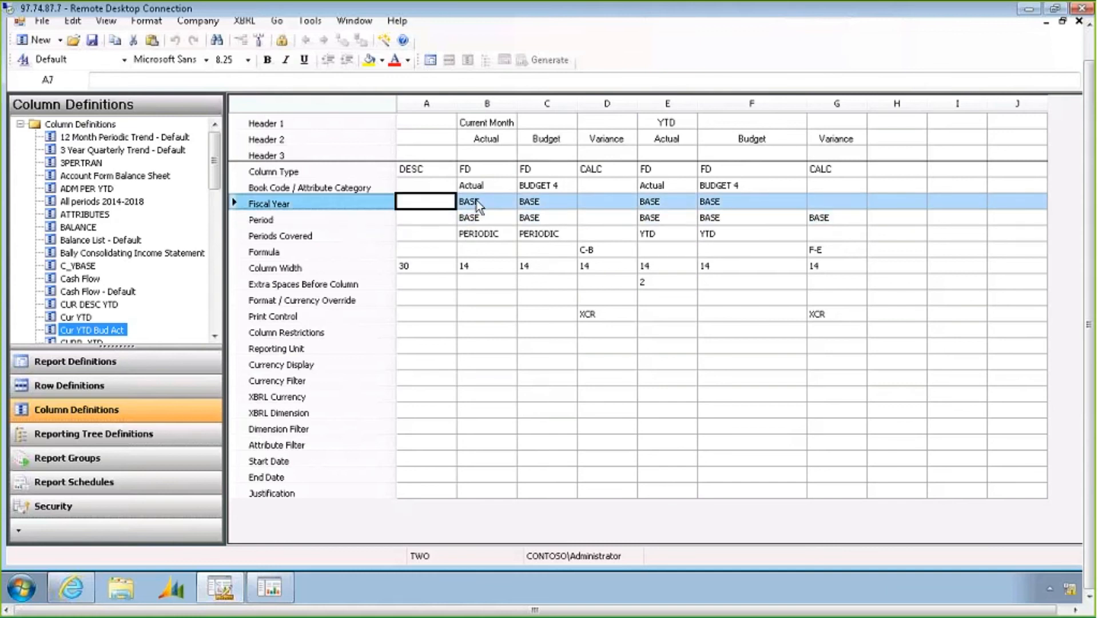
# Try setting the Current Month Actual column's fiscal year to 2014, then restore it to BASE
pyautogui.click(478, 200)
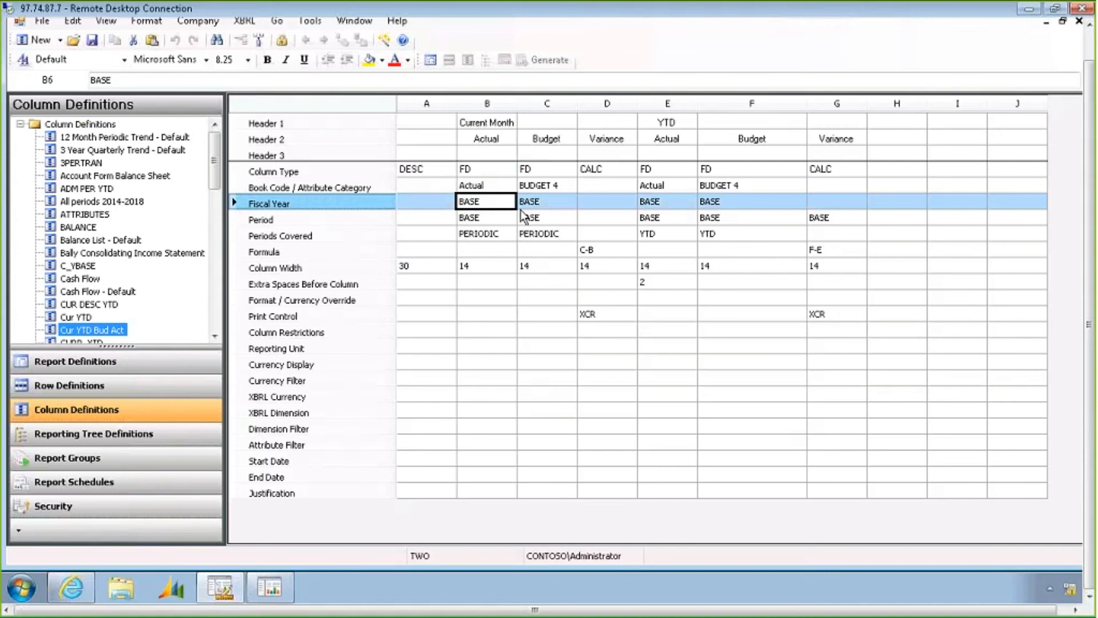
pyautogui.write('2014')
pyautogui.press('Return')
pyautogui.press('Up')
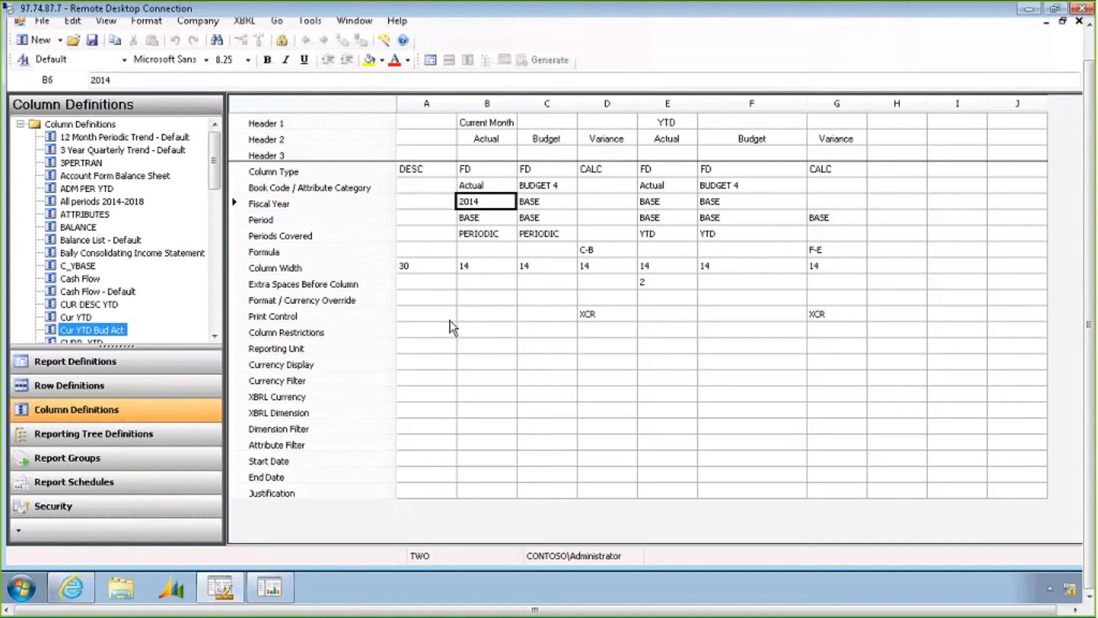
pyautogui.write('BAE')
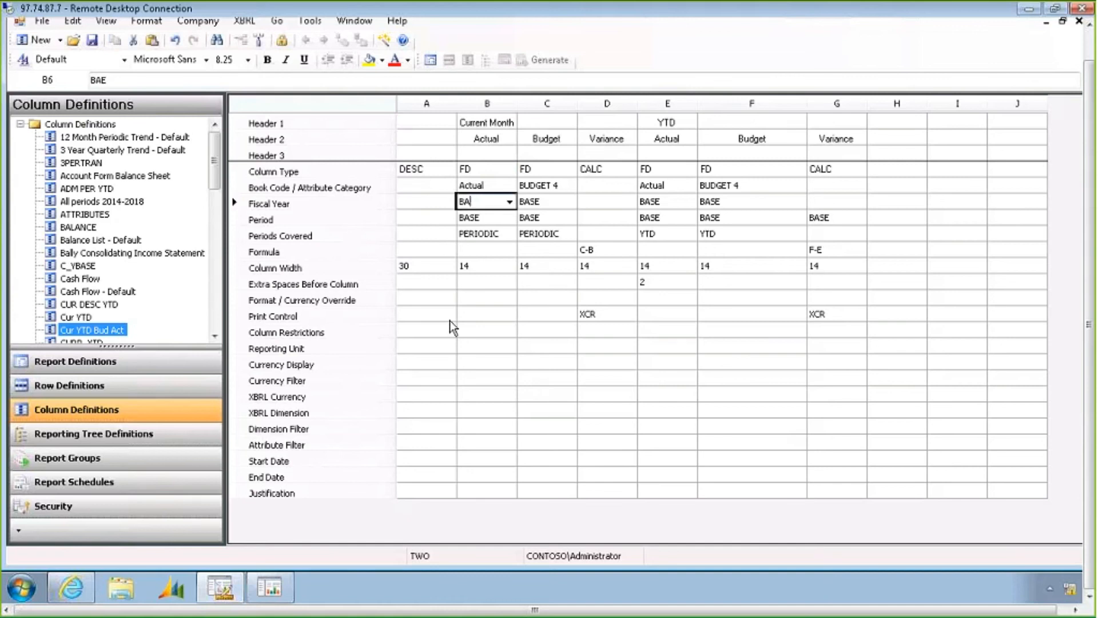
pyautogui.press('Return')
# Examine the unused rows and extra columns of the column definition grid
pyautogui.click(535, 210)
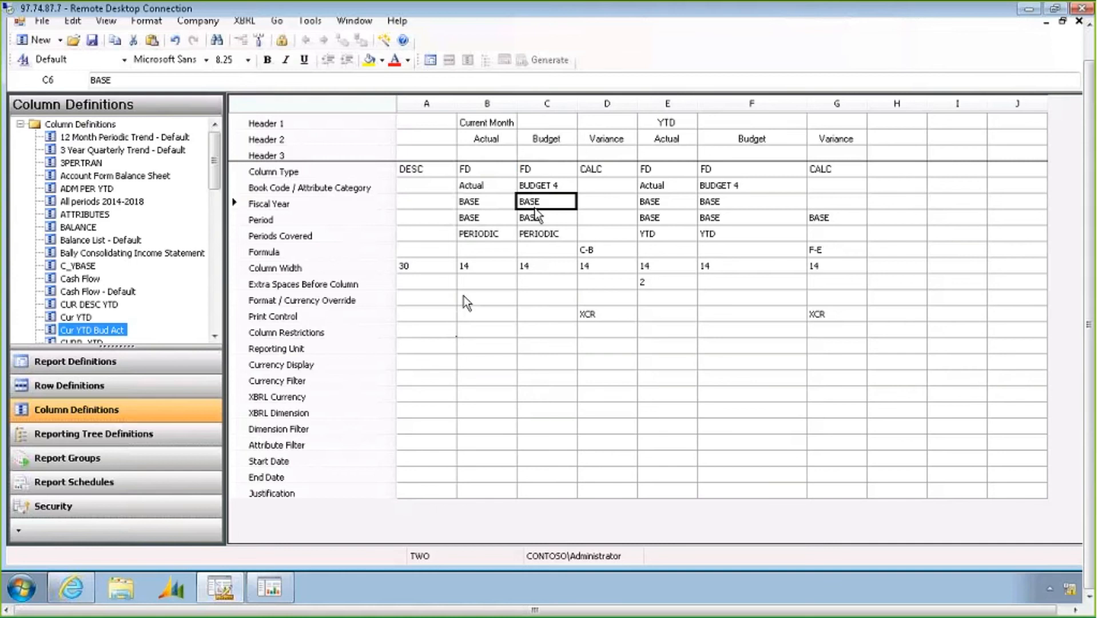
pyautogui.moveTo(426, 299); pyautogui.dragTo(849, 475)
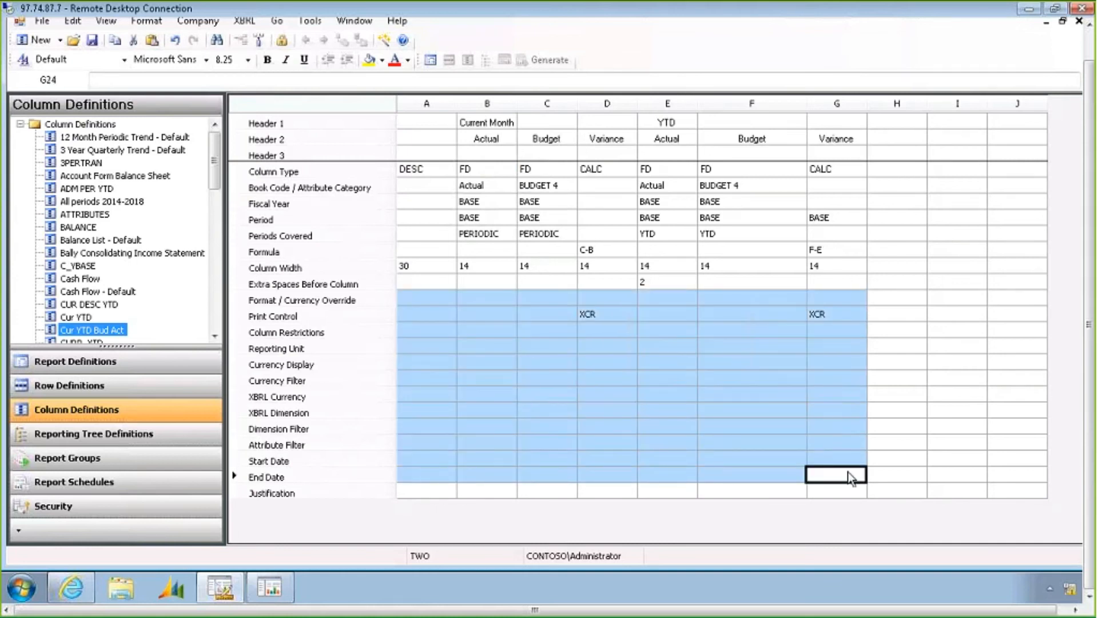
pyautogui.click(426, 103)
pyautogui.click(837, 104)
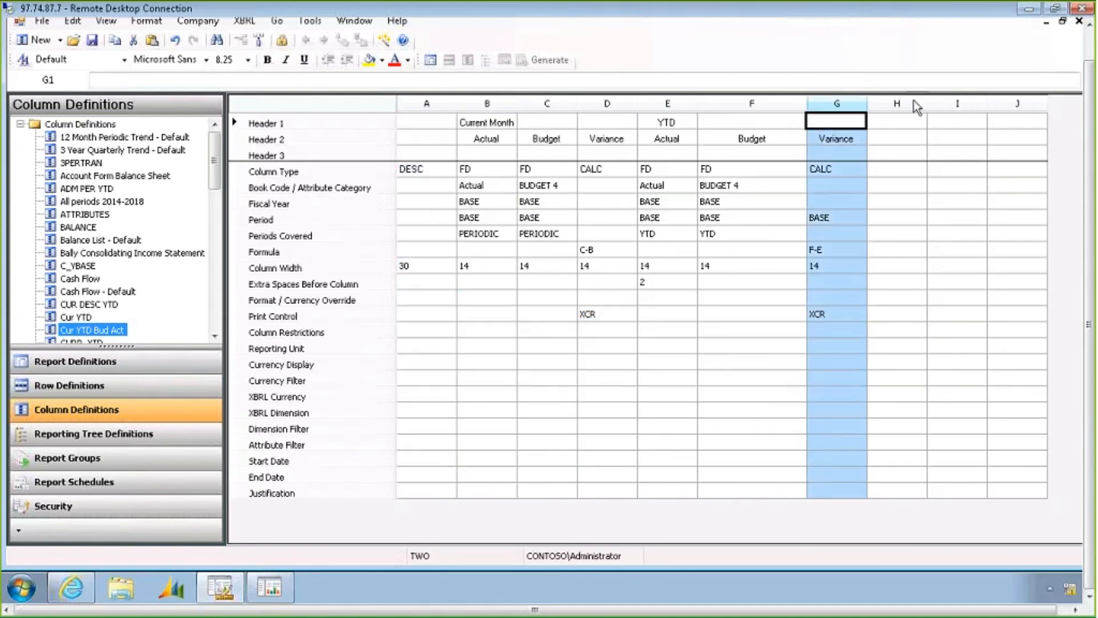
pyautogui.click(914, 101)
pyautogui.click(958, 103)
pyautogui.click(1007, 103)
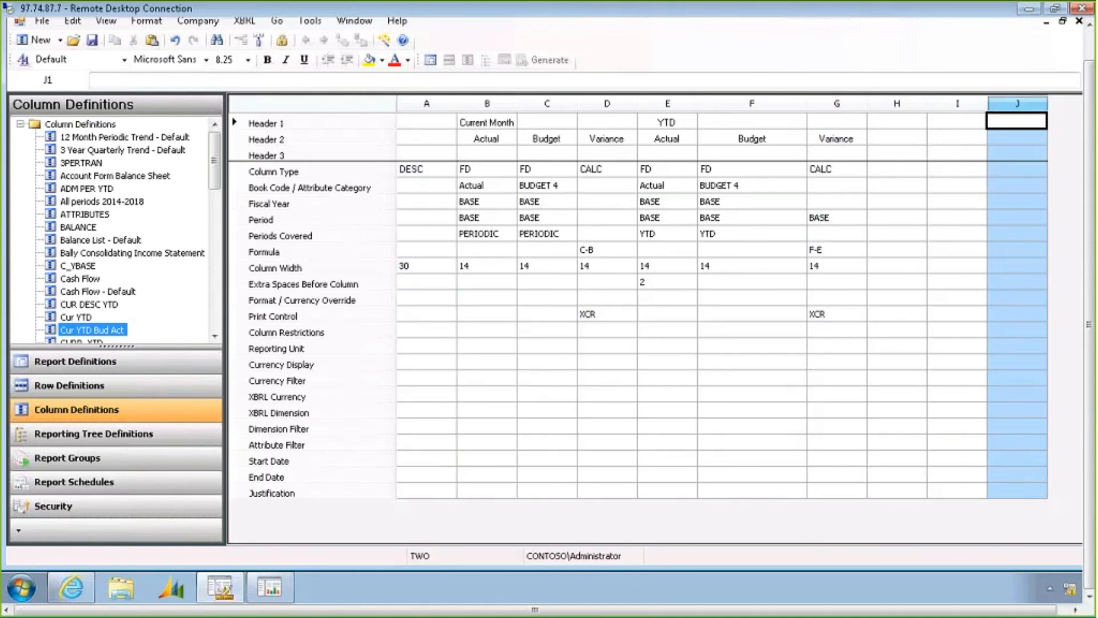
pyautogui.click(966, 186)
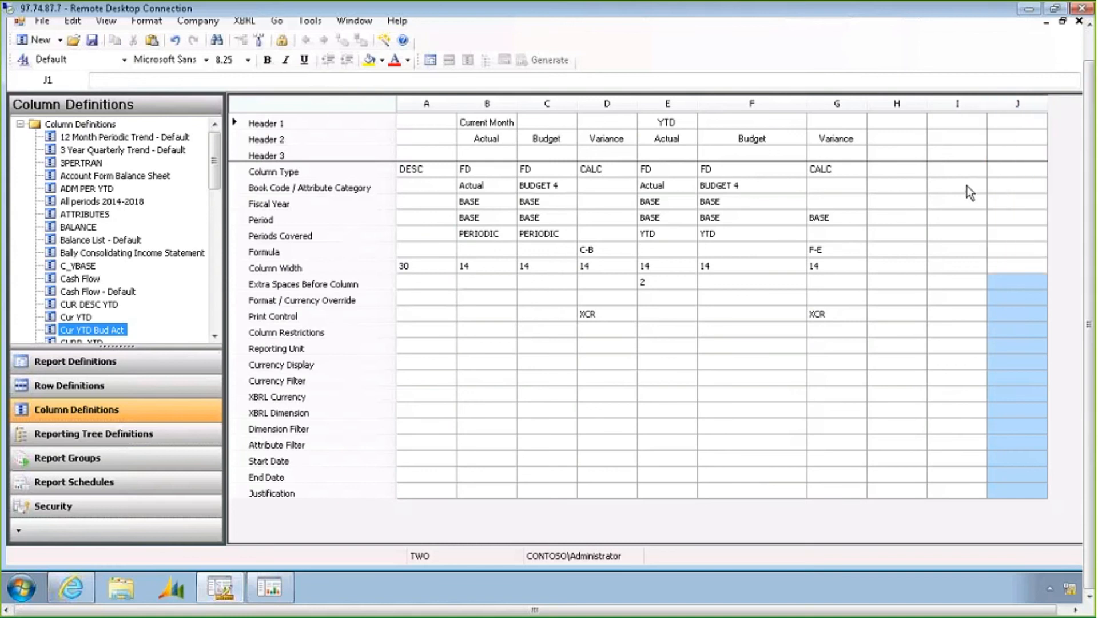
pyautogui.press('Right')
pyautogui.press('Right')
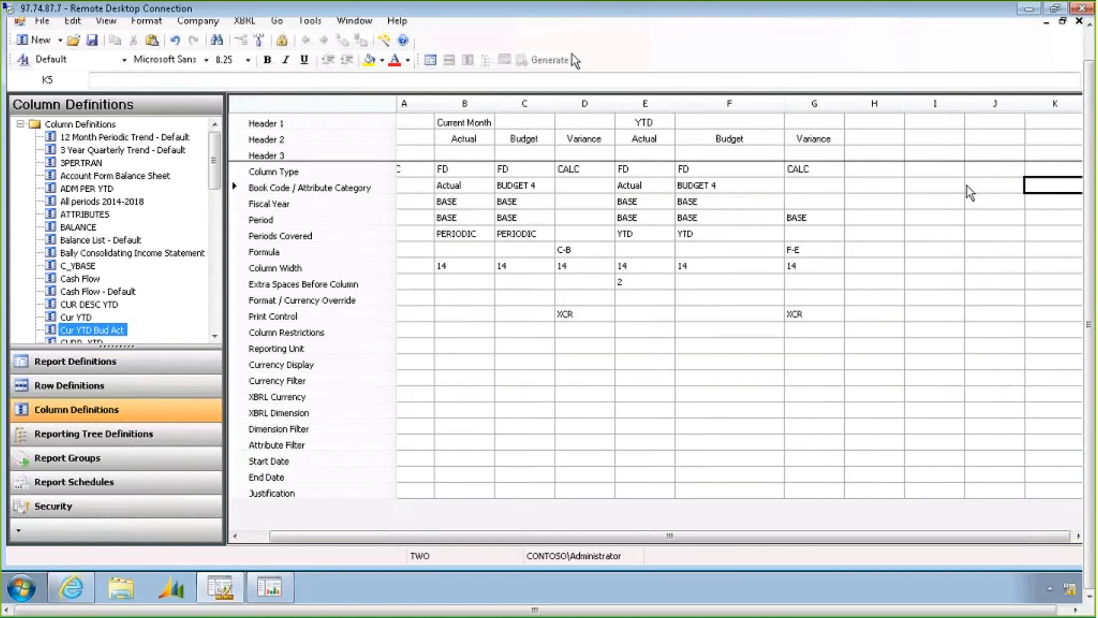
# Open the Dept reporting tree from the INCSTMT report definition and examine its units and Segment1 dimensions
pyautogui.click(431, 60)
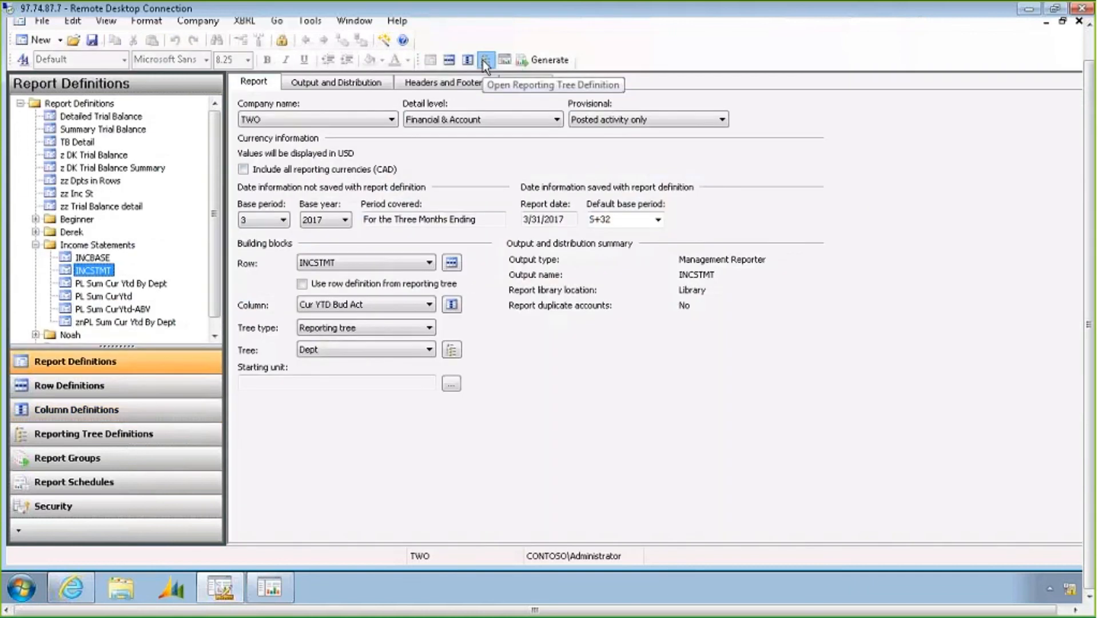
pyautogui.click(484, 61)
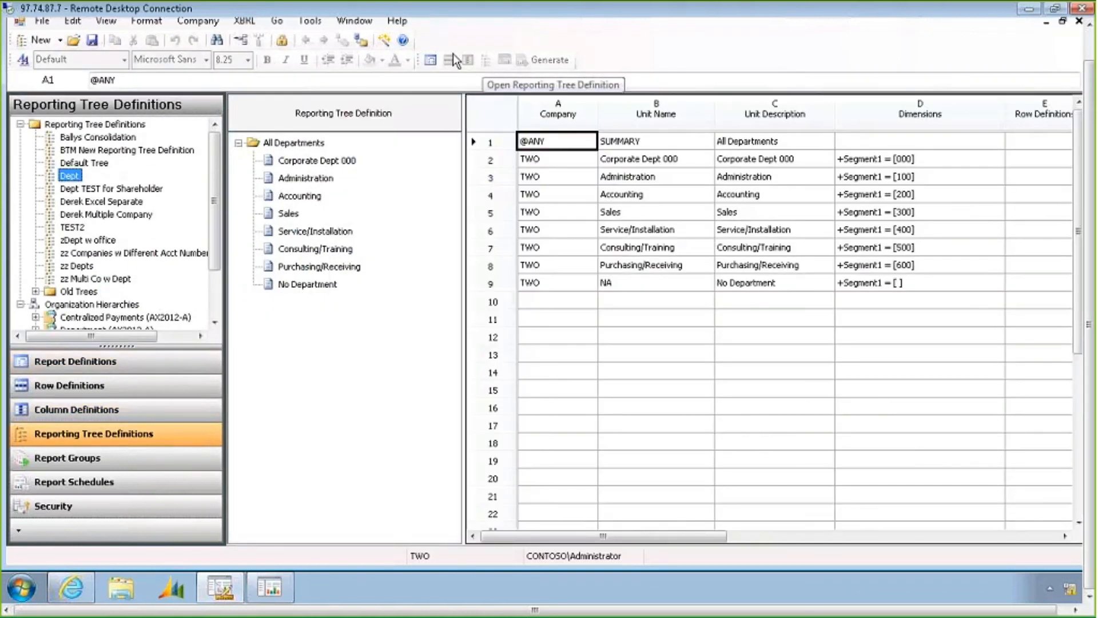
pyautogui.click(314, 144)
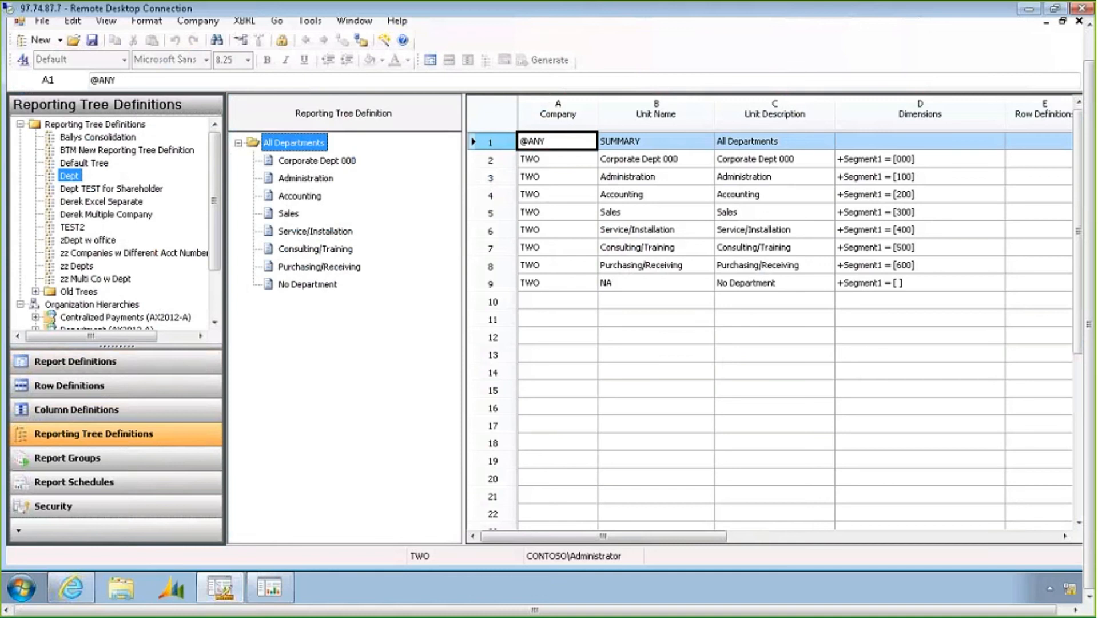
pyautogui.click(502, 179)
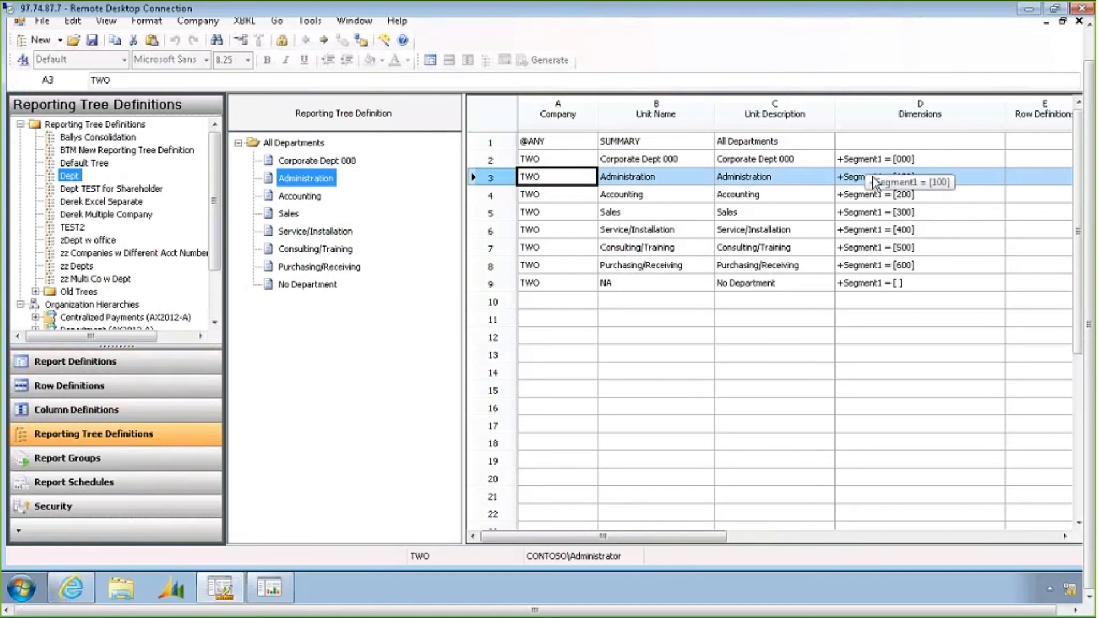
pyautogui.click(555, 160)
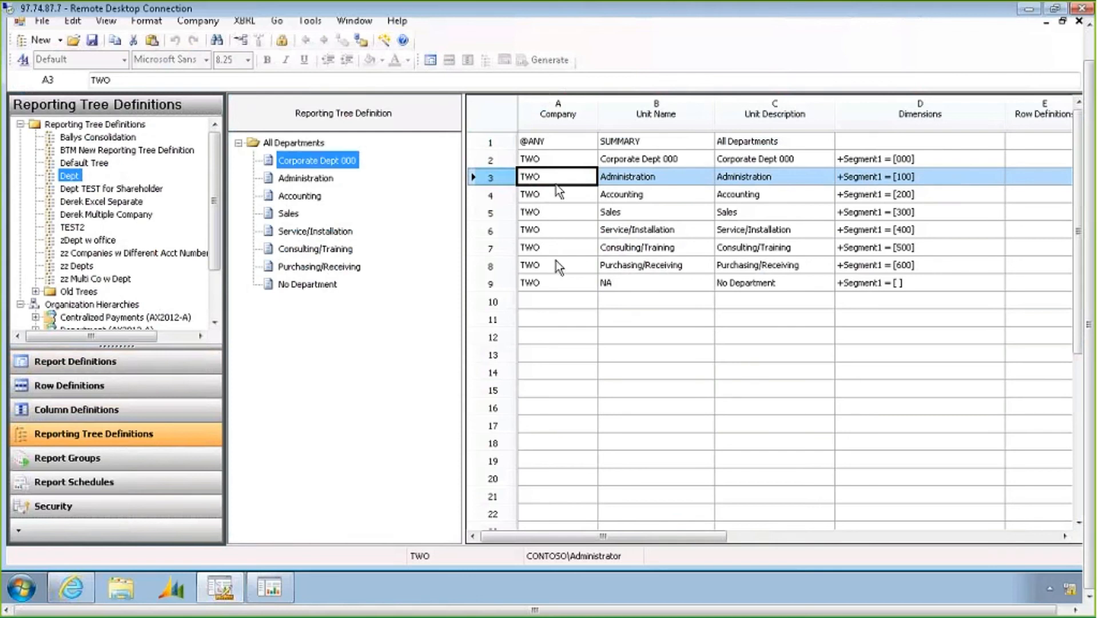
pyautogui.moveTo(556, 266); pyautogui.dragTo(556, 286)
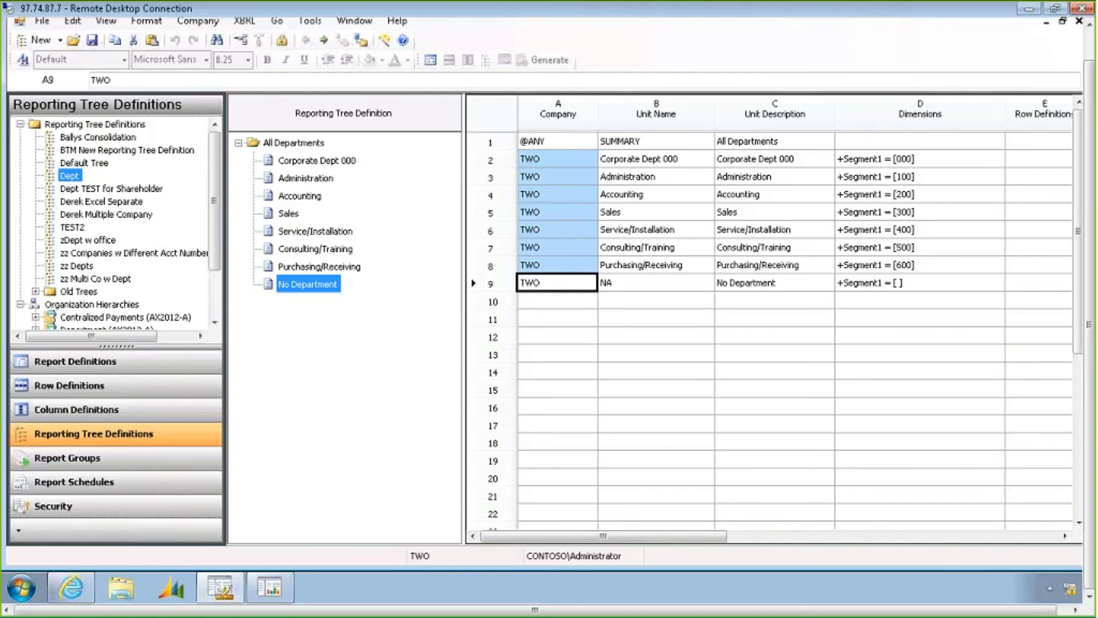
pyautogui.click(929, 161)
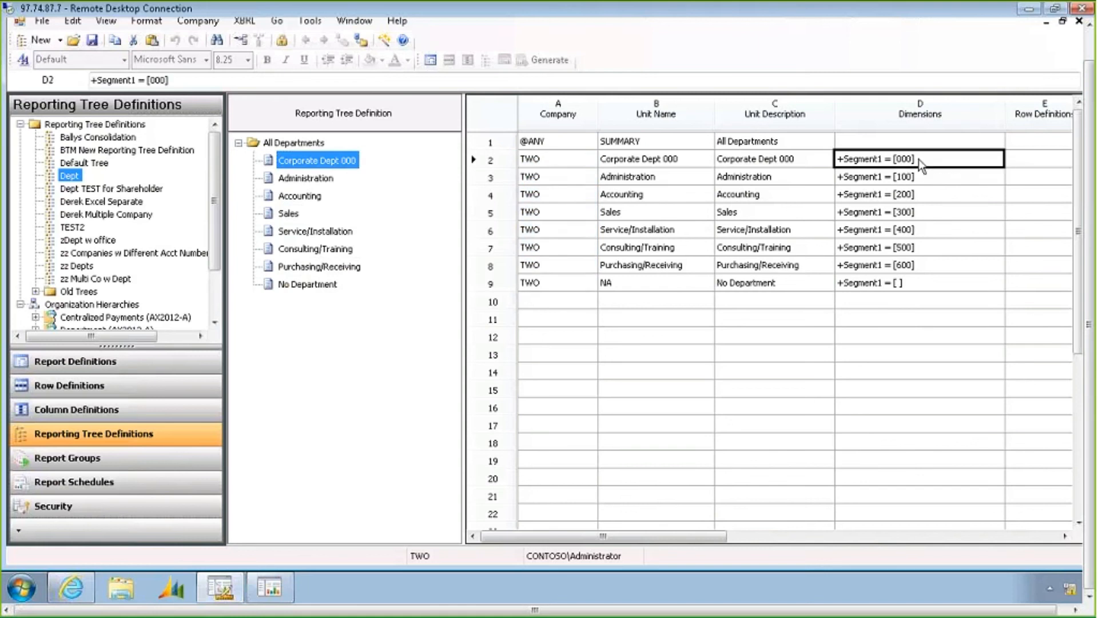
pyautogui.moveTo(919, 160); pyautogui.dragTo(916, 285)
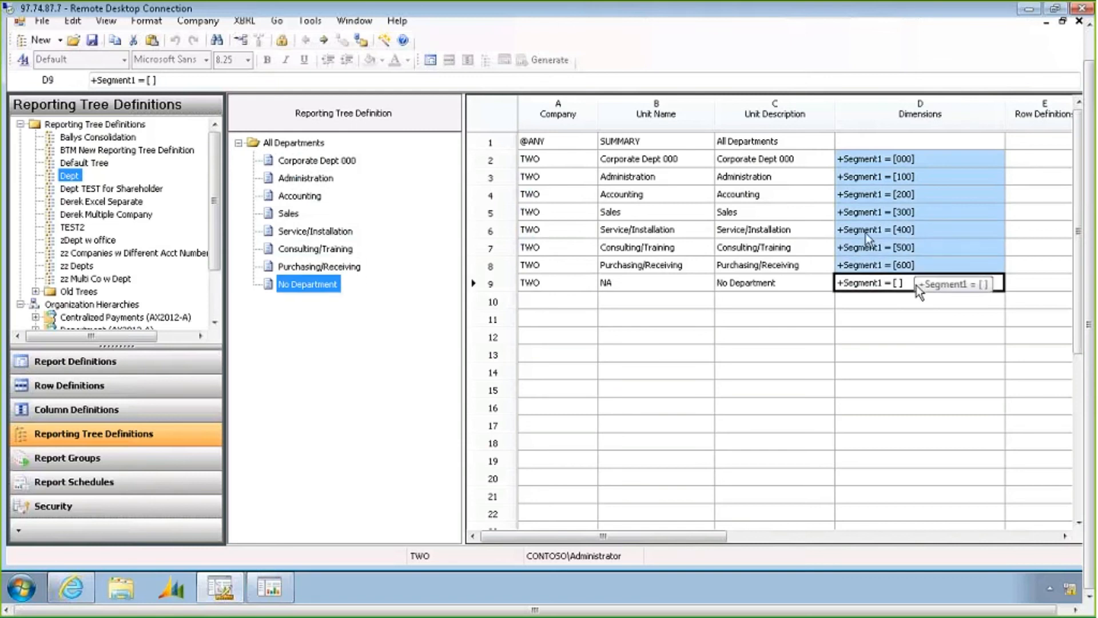
pyautogui.click(632, 196)
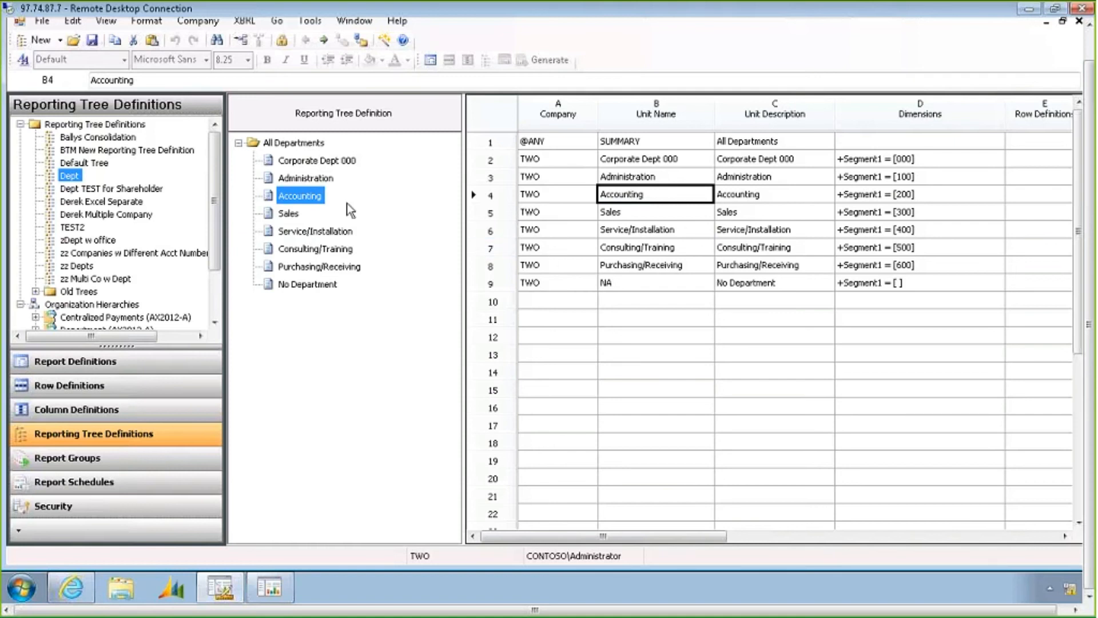
pyautogui.click(490, 193)
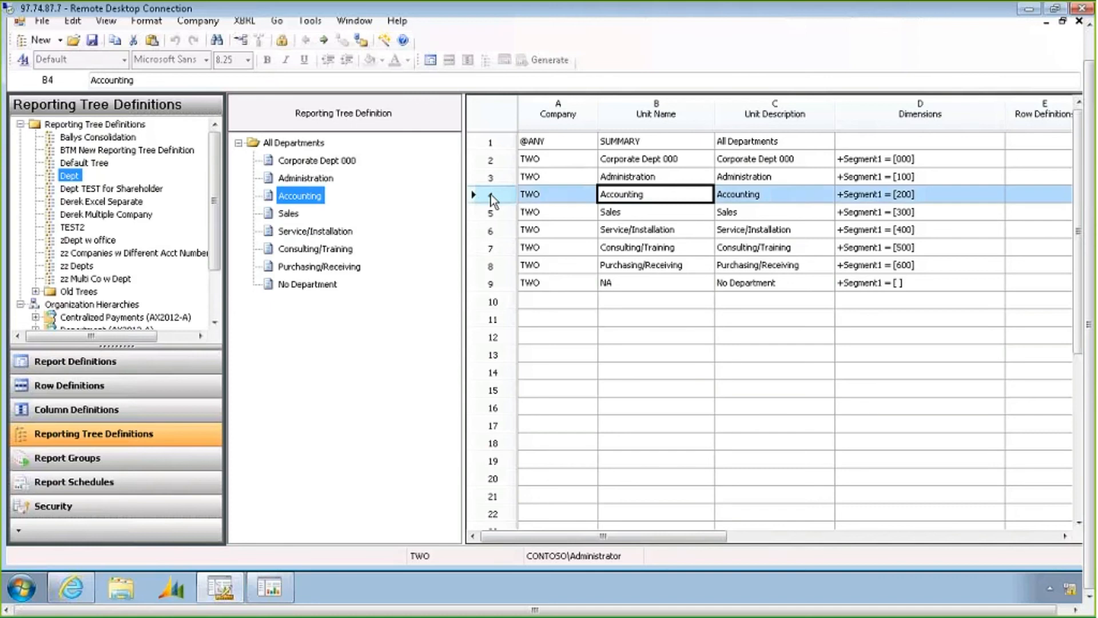
pyautogui.click(494, 229)
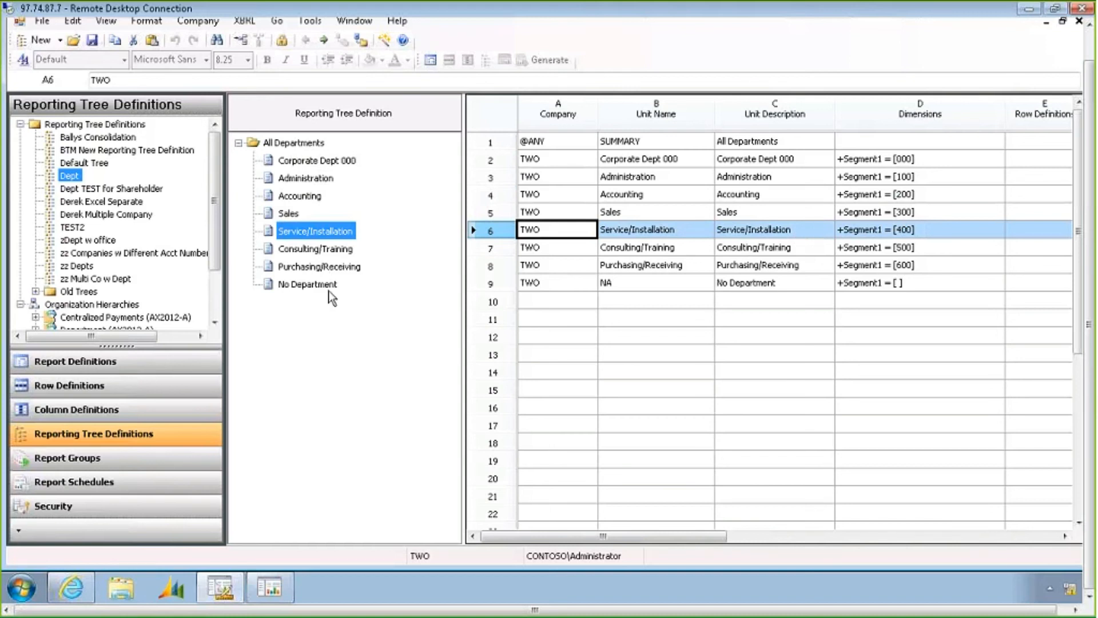
# Insert a new reporting unit above Accounting in the Dept tree and set its company to TWO
pyautogui.click(299, 196)
pyautogui.rightClick(500, 193)
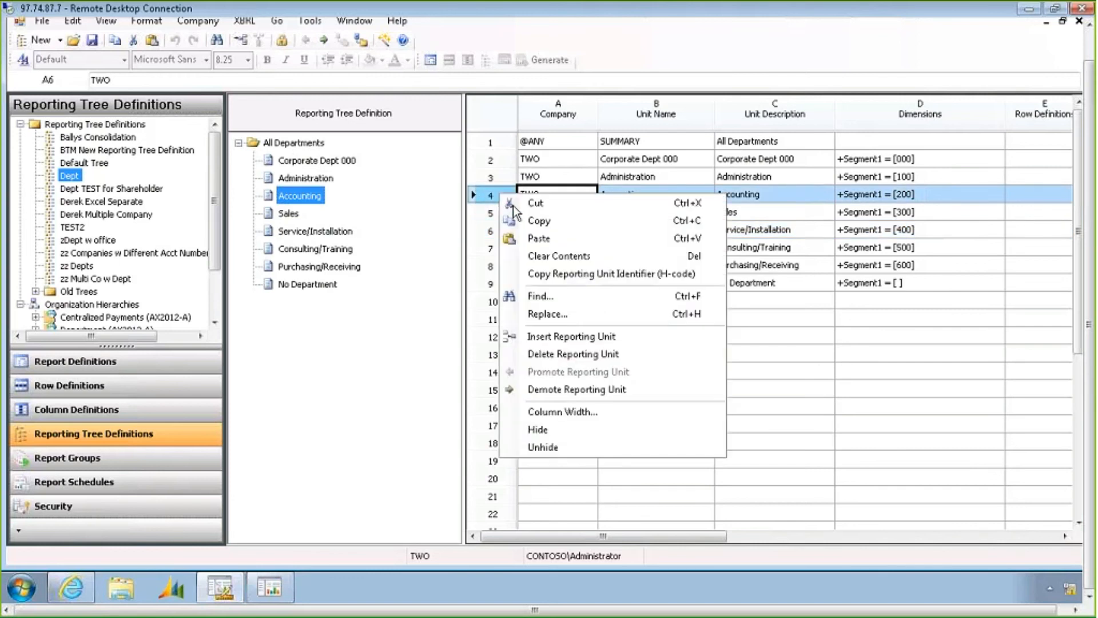
pyautogui.click(551, 338)
pyautogui.click(565, 198)
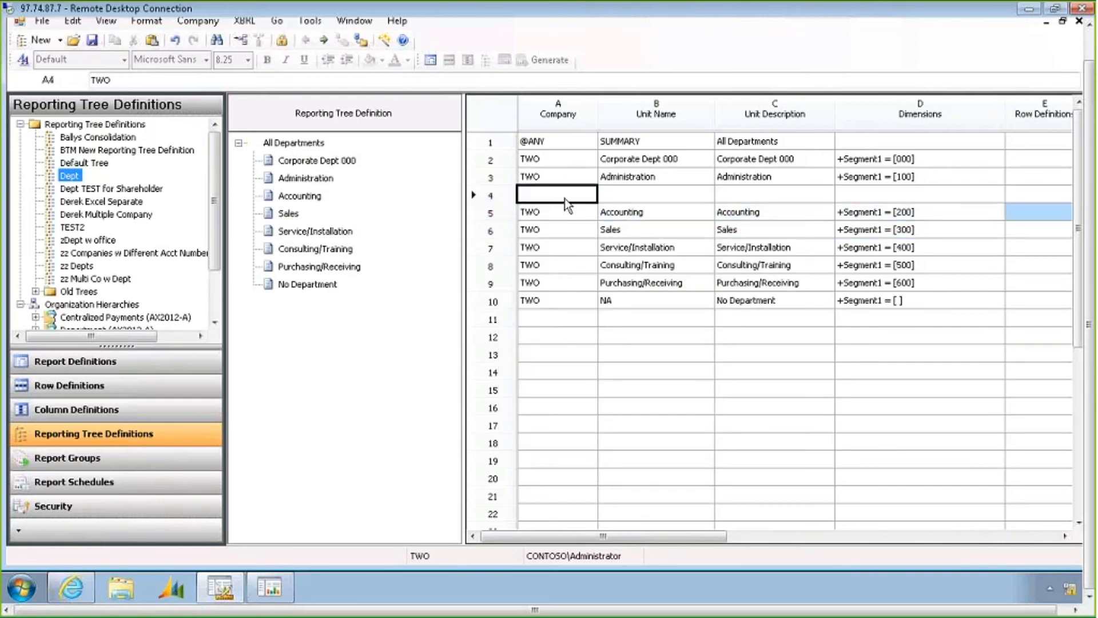
pyautogui.click(565, 198)
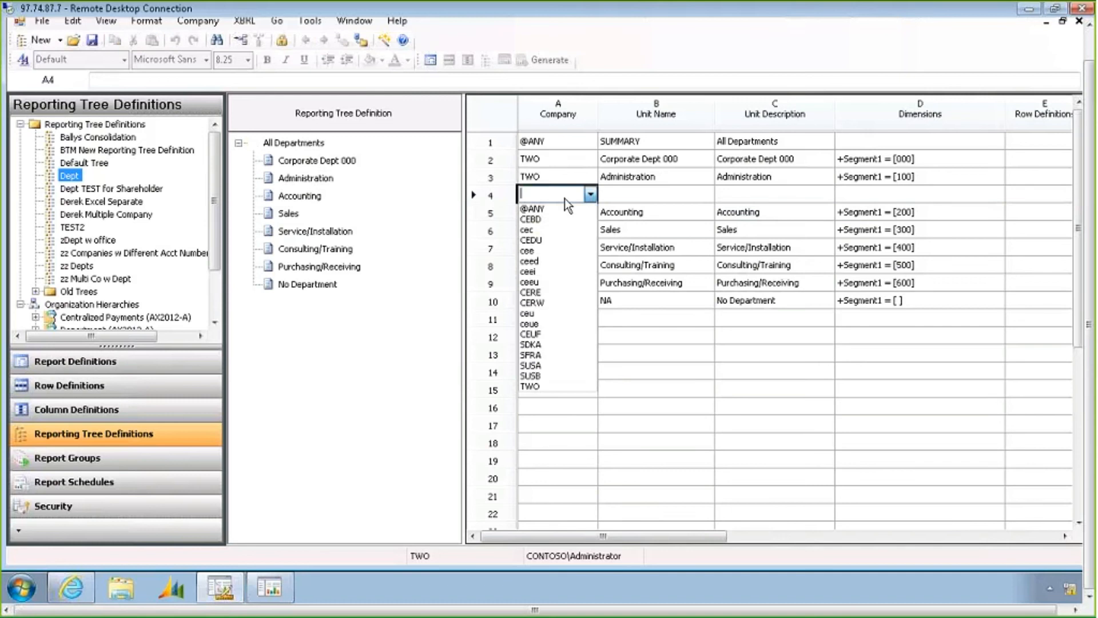
pyautogui.click(546, 387)
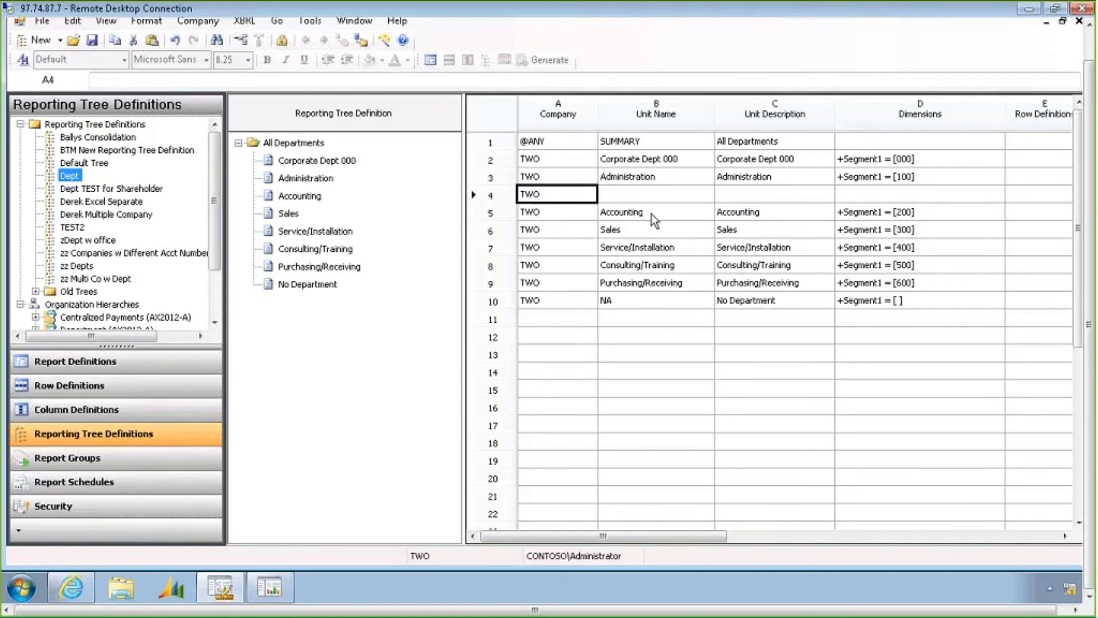
# Name the new reporting unit TEST and give it the description TEST
pyautogui.click(653, 197)
pyautogui.write('TEST')
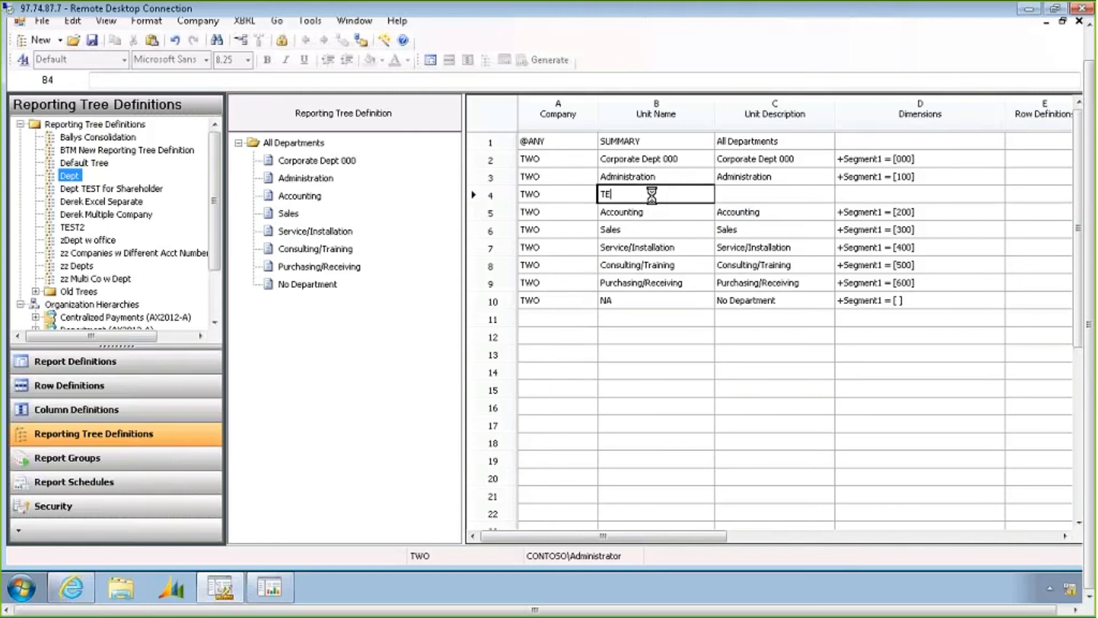
pyautogui.press('Return')
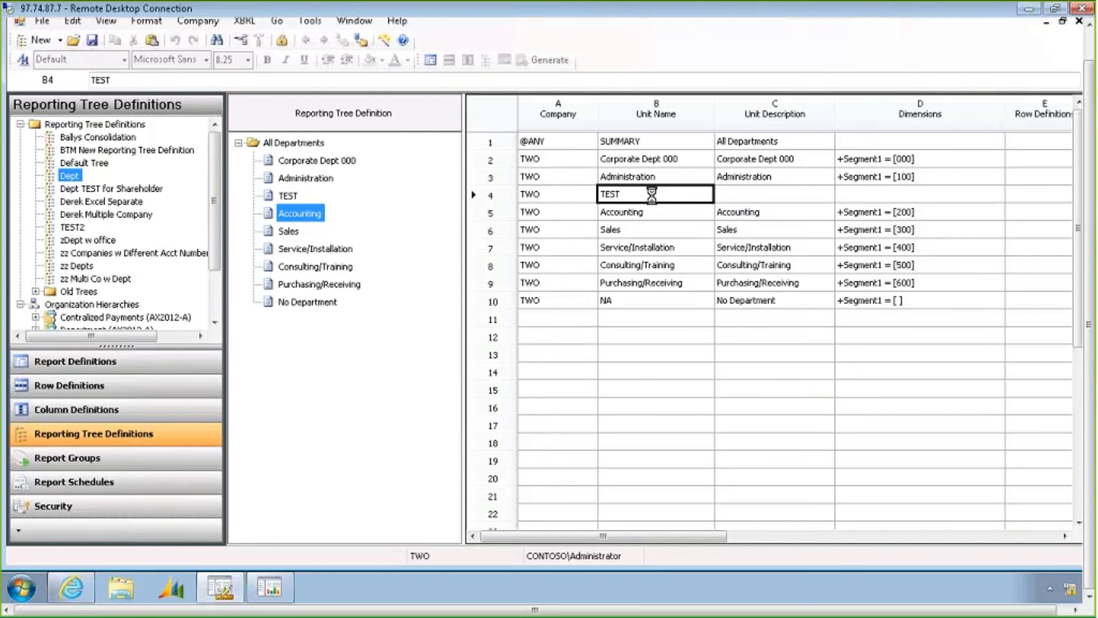
pyautogui.press('Tab')
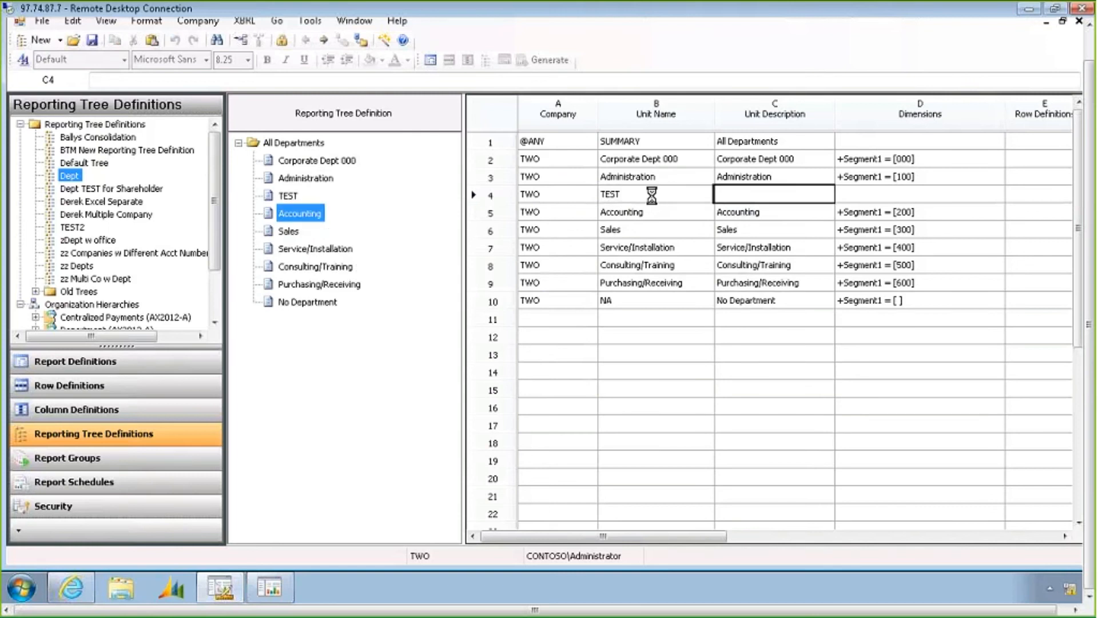
pyautogui.write('TEST')
pyautogui.press('Tab')
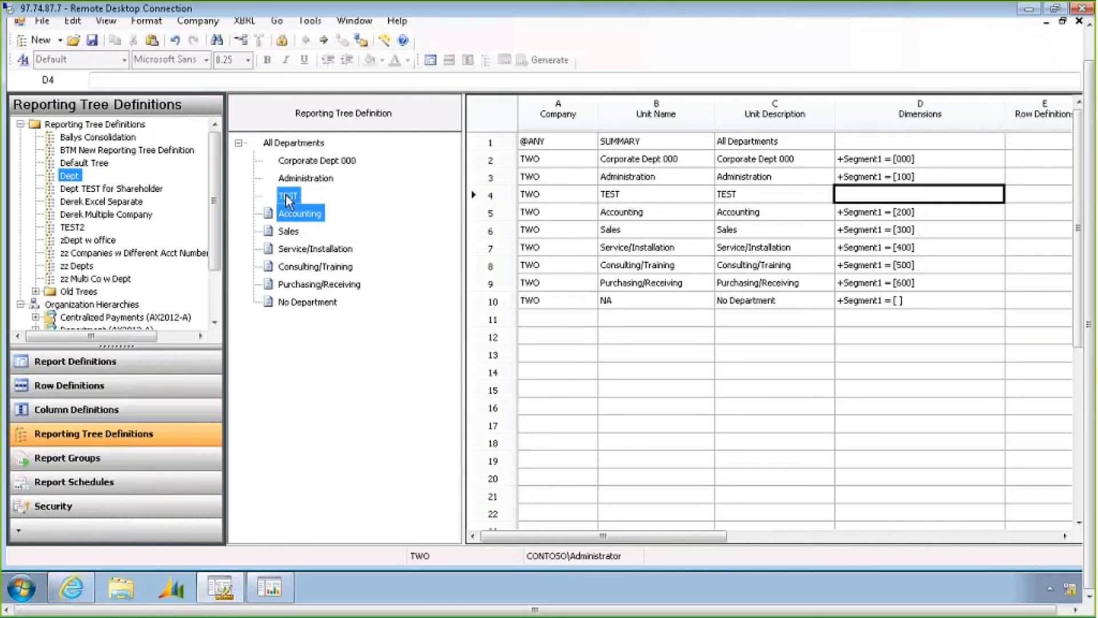
# Move the Accounting, Sales and Service/Installation units beneath the TEST unit in the reporting tree
pyautogui.click(286, 195)
pyautogui.click(284, 215)
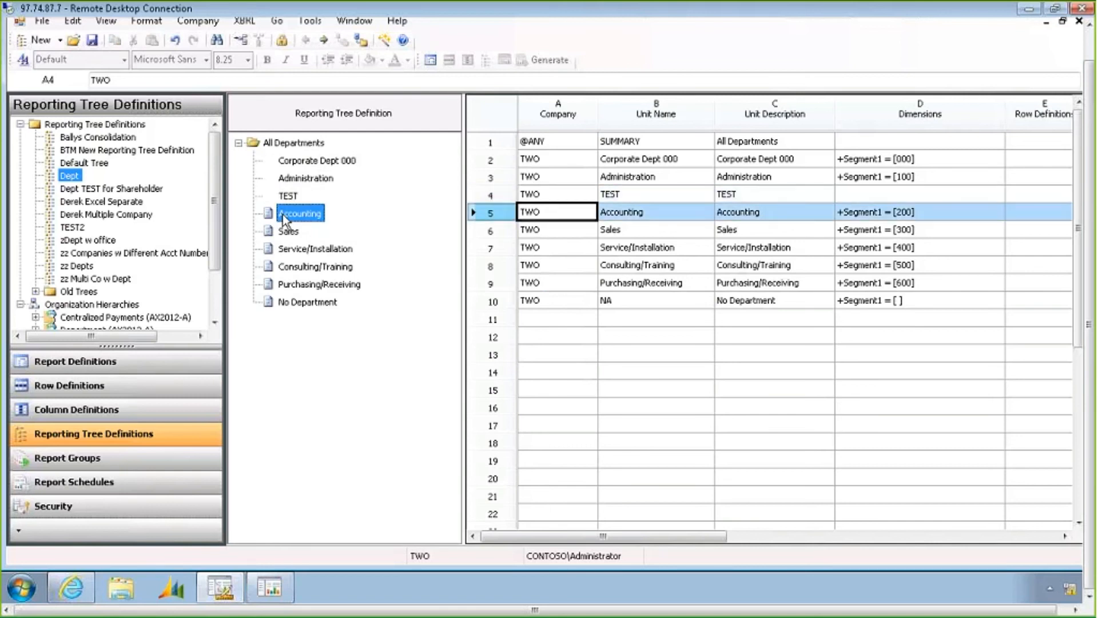
pyautogui.keyDown('ctrl'); pyautogui.click(284, 231); pyautogui.keyUp('ctrl')
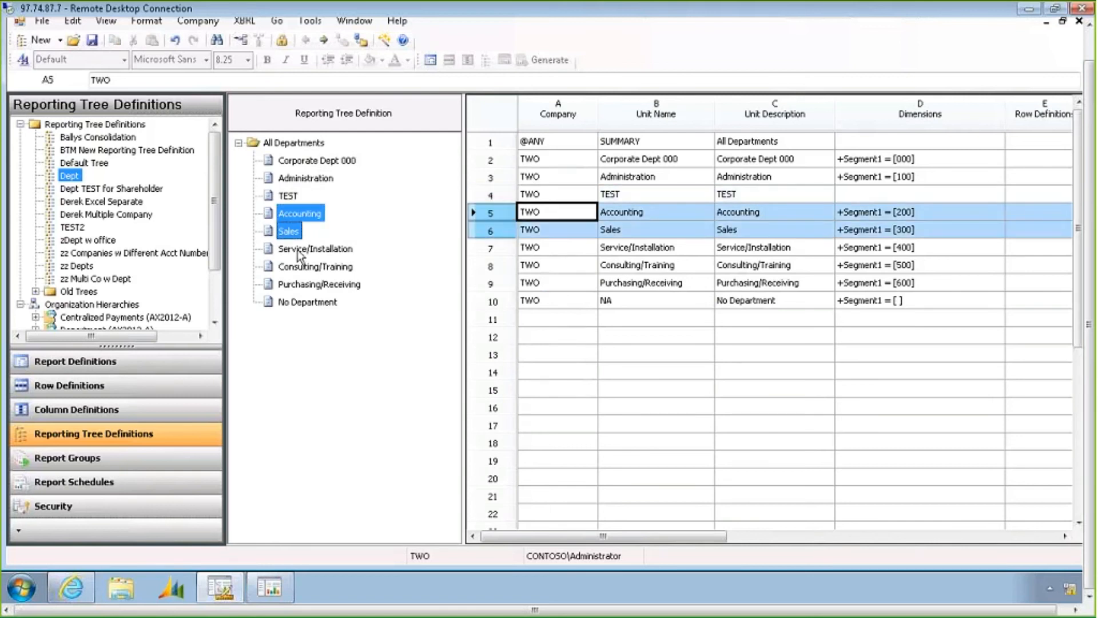
pyautogui.keyDown('ctrl'); pyautogui.click(299, 249); pyautogui.keyUp('ctrl')
pyautogui.moveTo(284, 218); pyautogui.dragTo(297, 196)
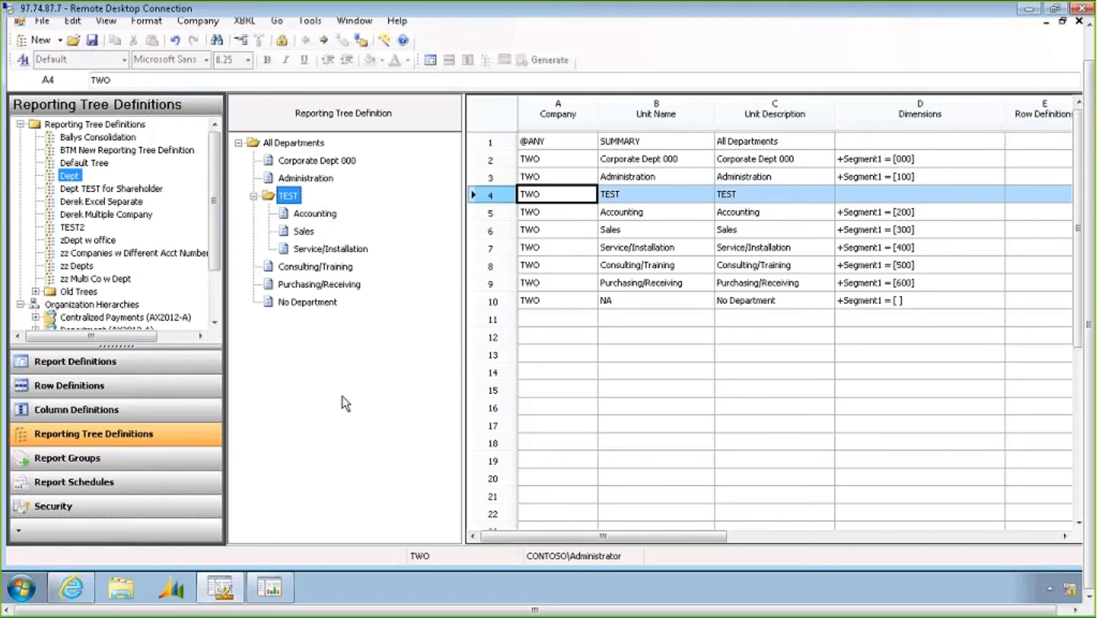
pyautogui.click(311, 214)
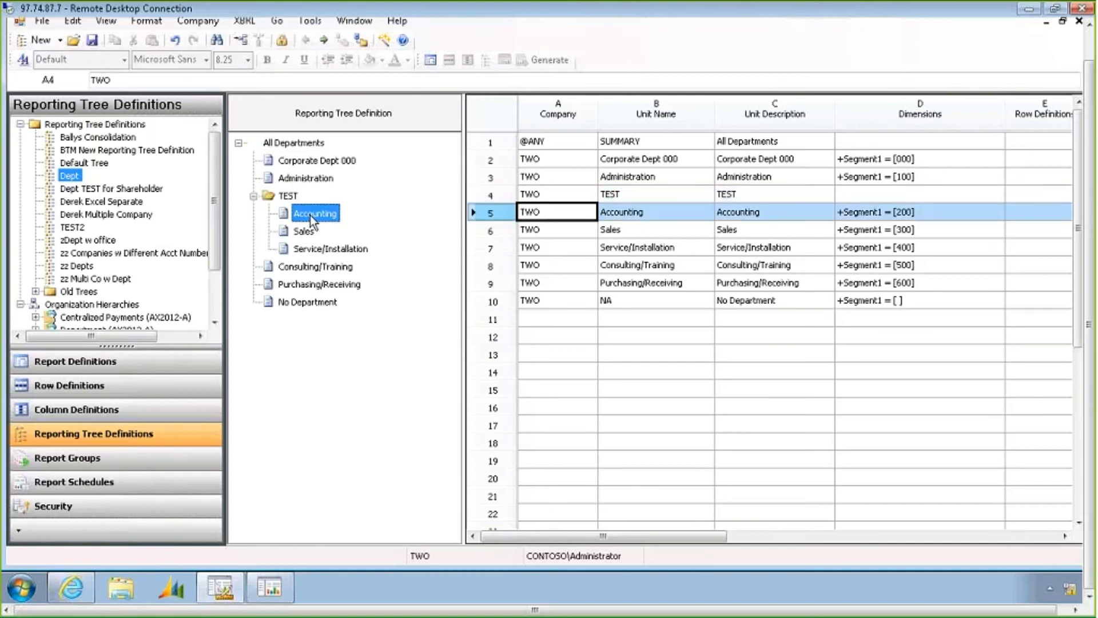
pyautogui.click(313, 232)
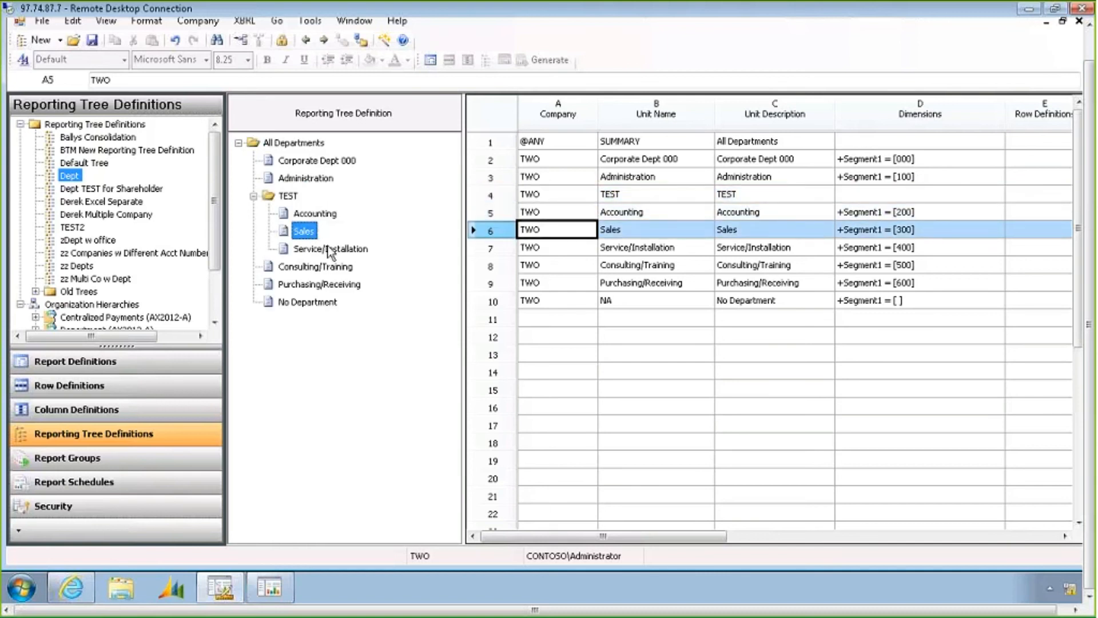
pyautogui.click(330, 250)
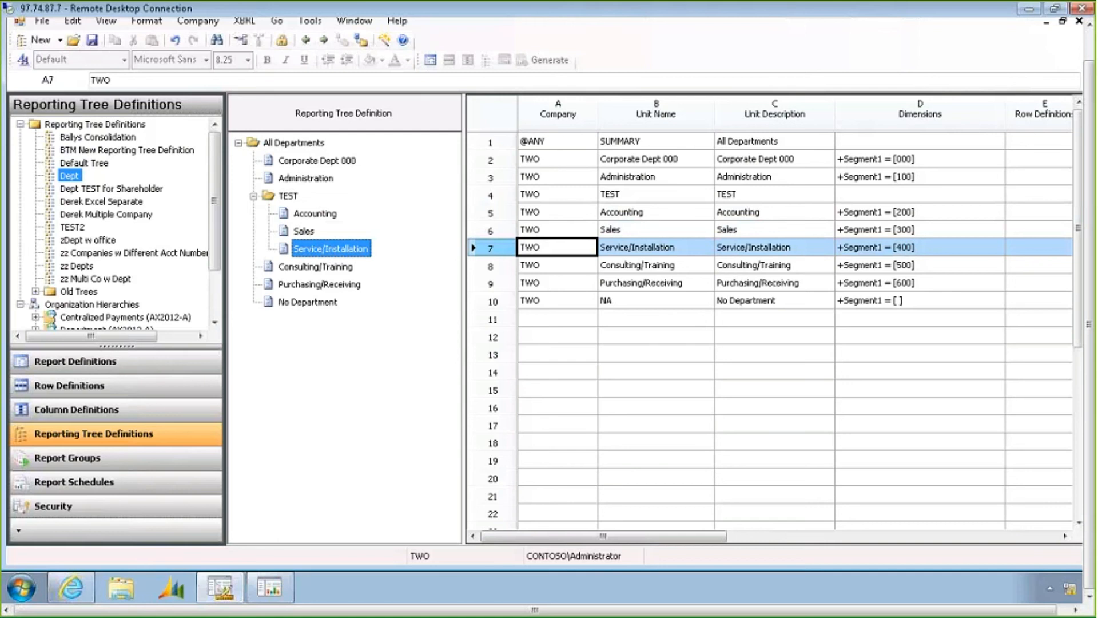
# Browse the list of reporting tree definitions and organization hierarchies
pyautogui.click(91, 125)
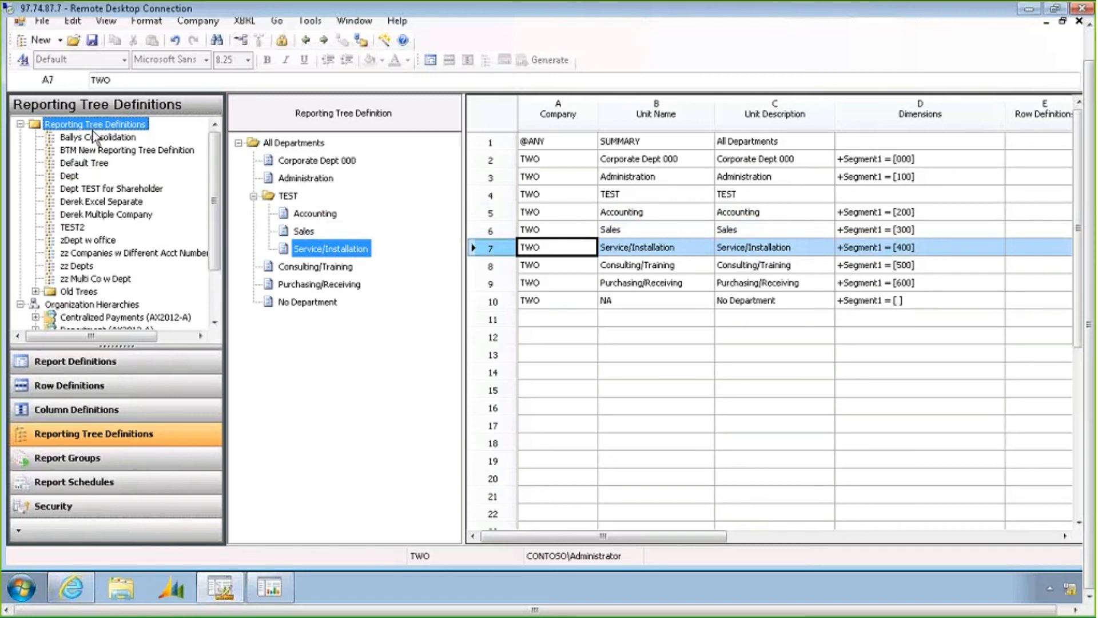
pyautogui.click(111, 305)
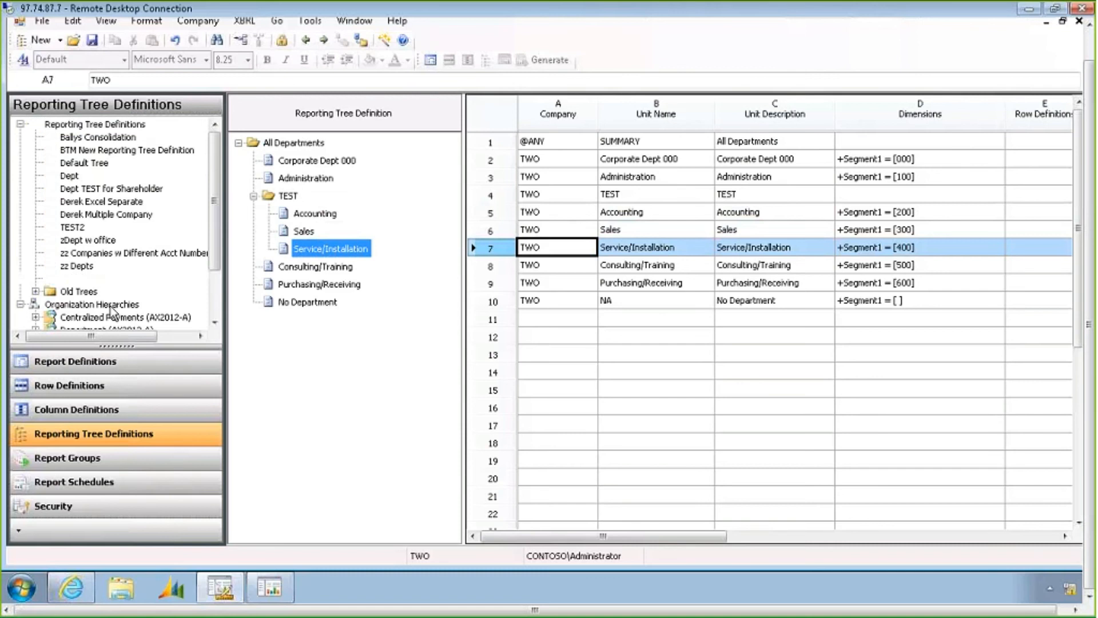
pyautogui.click(215, 324)
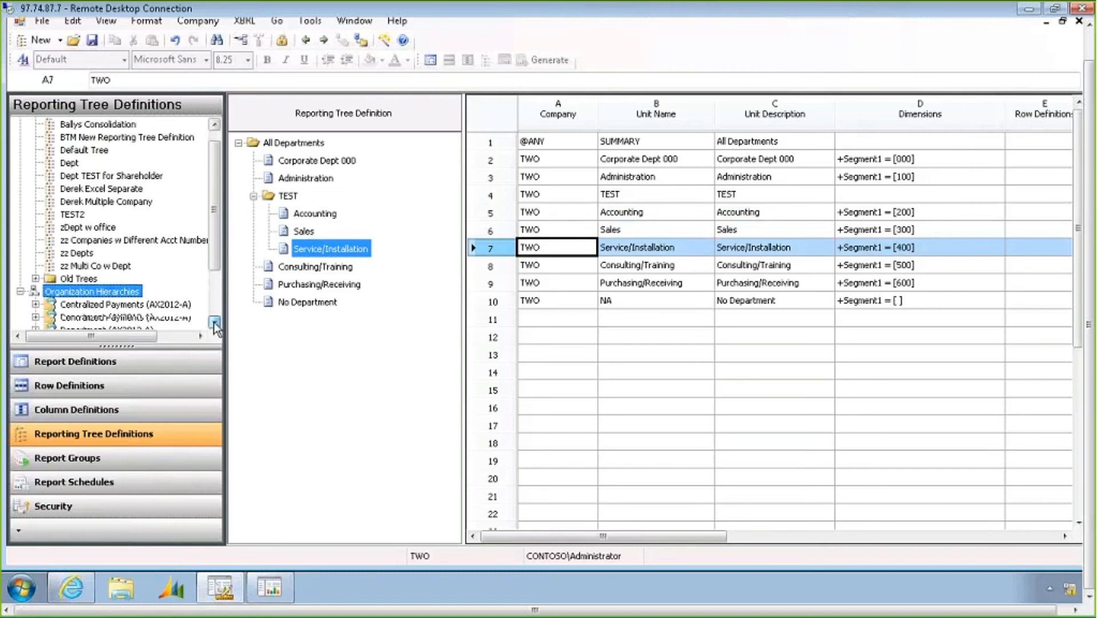
pyautogui.click(215, 324)
pyautogui.click(215, 323)
pyautogui.click(215, 323)
pyautogui.click(215, 324)
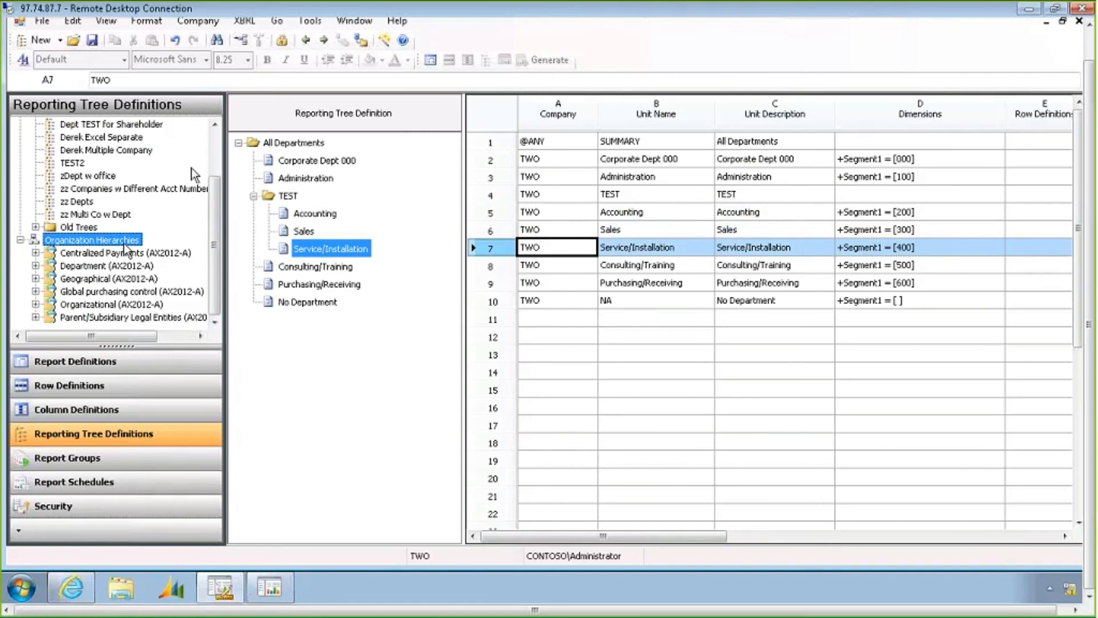
pyautogui.click(215, 138)
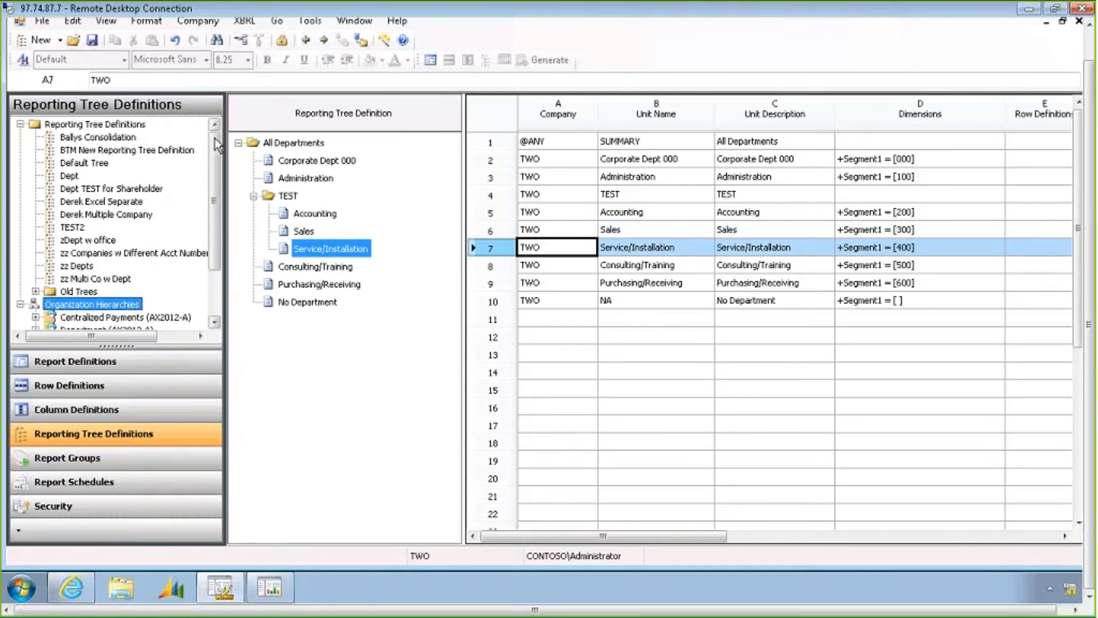
pyautogui.click(101, 127)
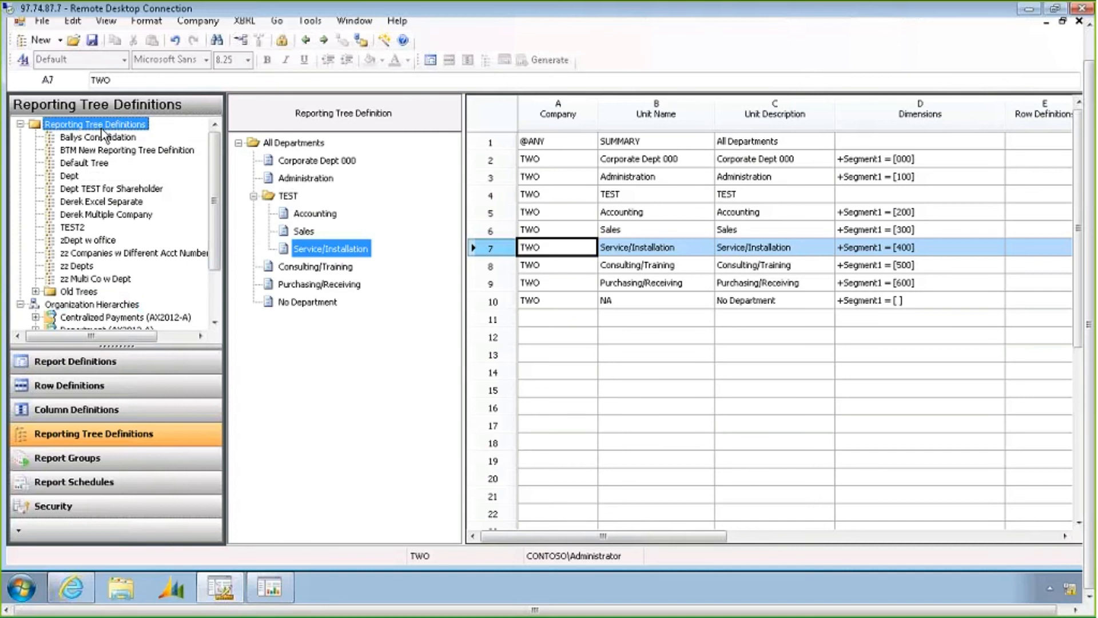
# Return to the INCSTMT report definition and examine its row, column, tree and detail level settings
pyautogui.click(431, 60)
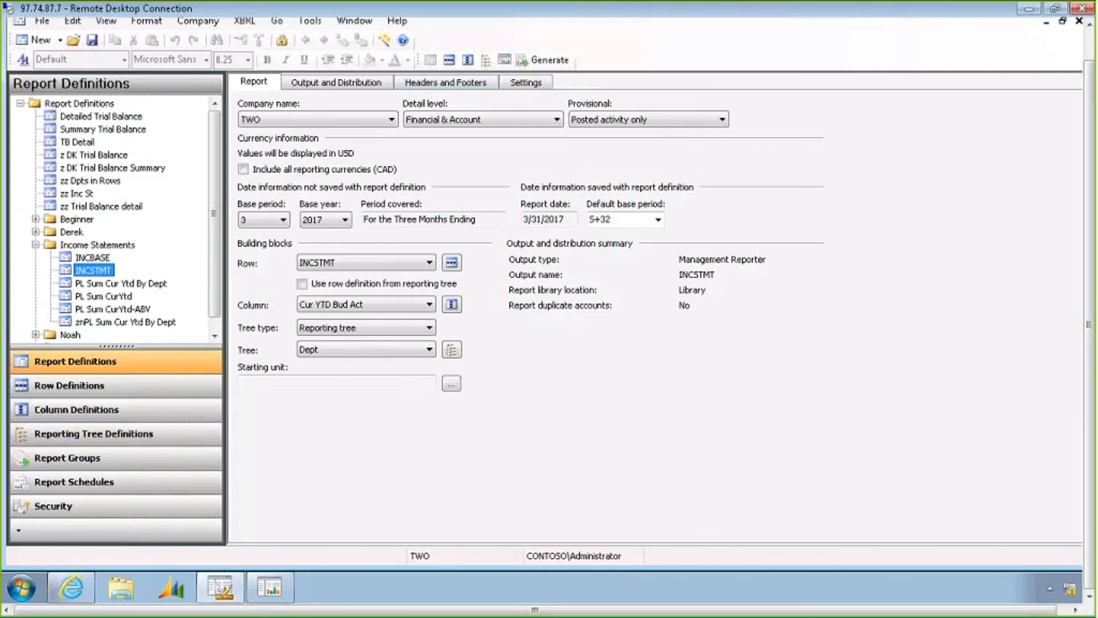
pyautogui.click(342, 266)
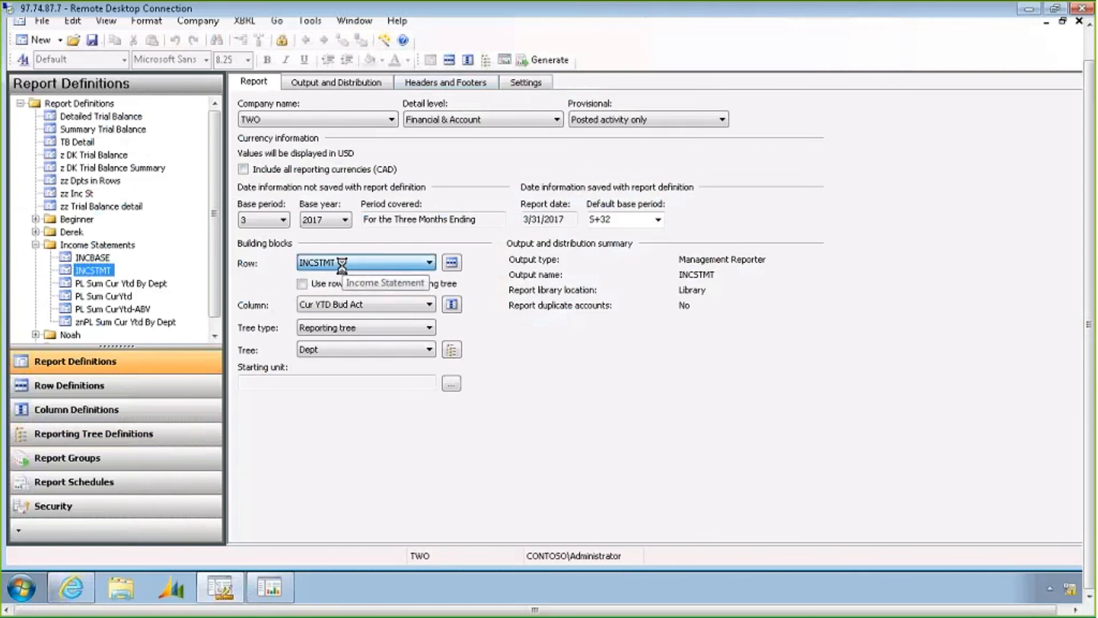
pyautogui.click(342, 266)
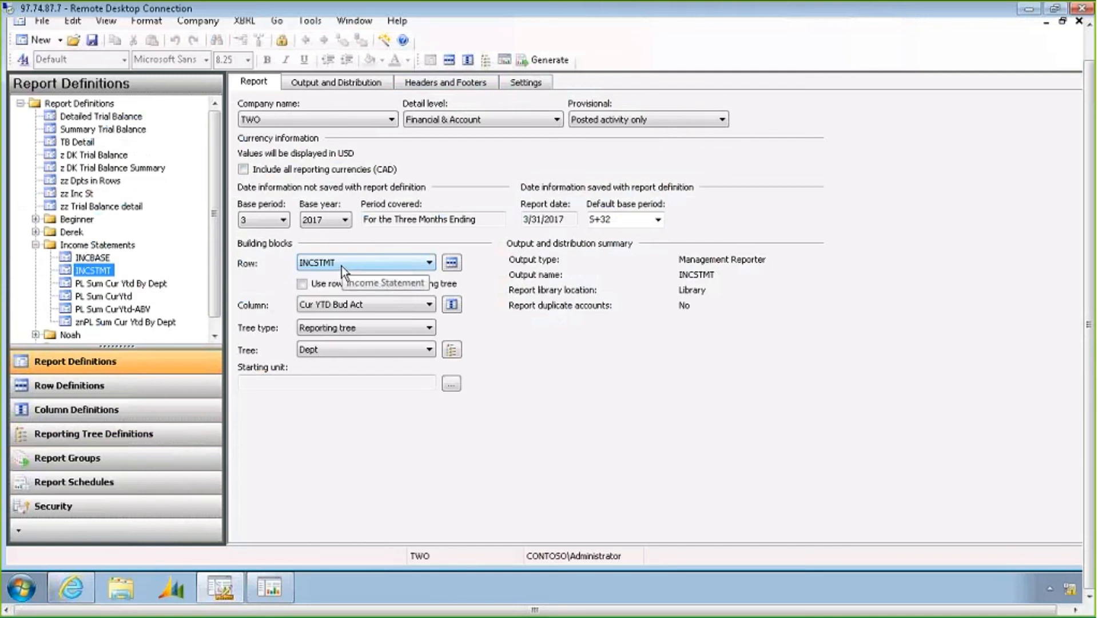
pyautogui.click(311, 305)
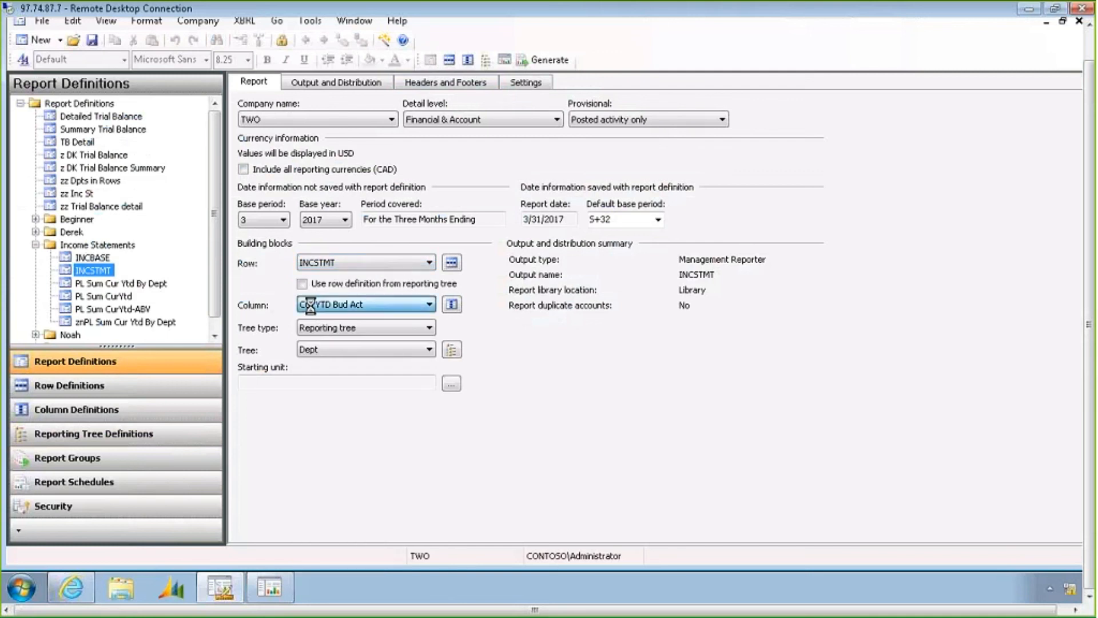
pyautogui.click(275, 305)
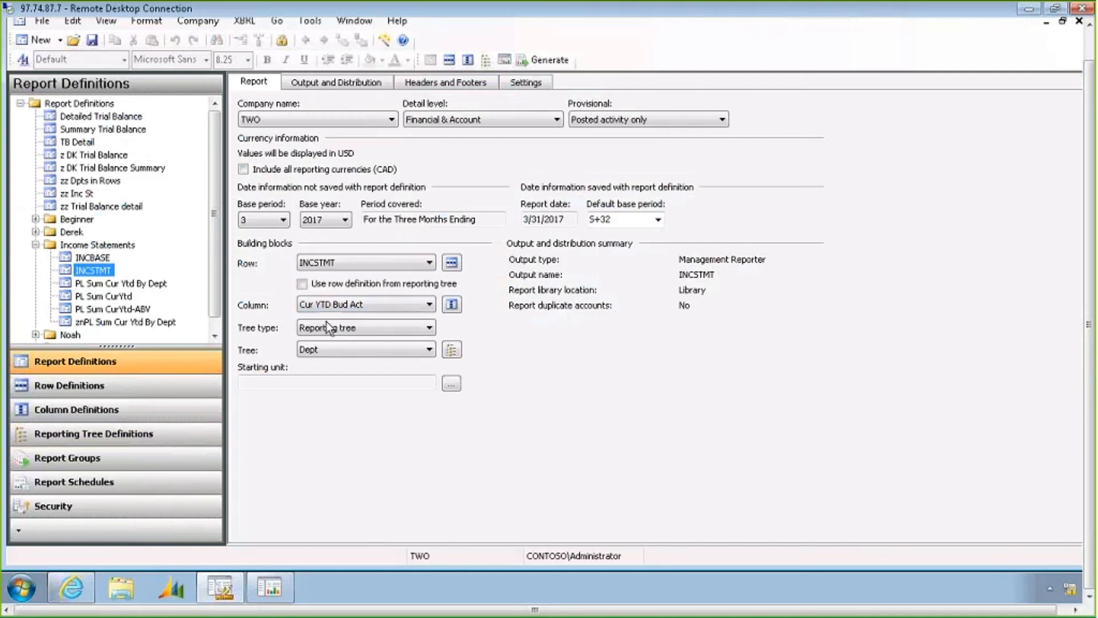
pyautogui.click(342, 350)
pyautogui.click(341, 350)
pyautogui.click(443, 123)
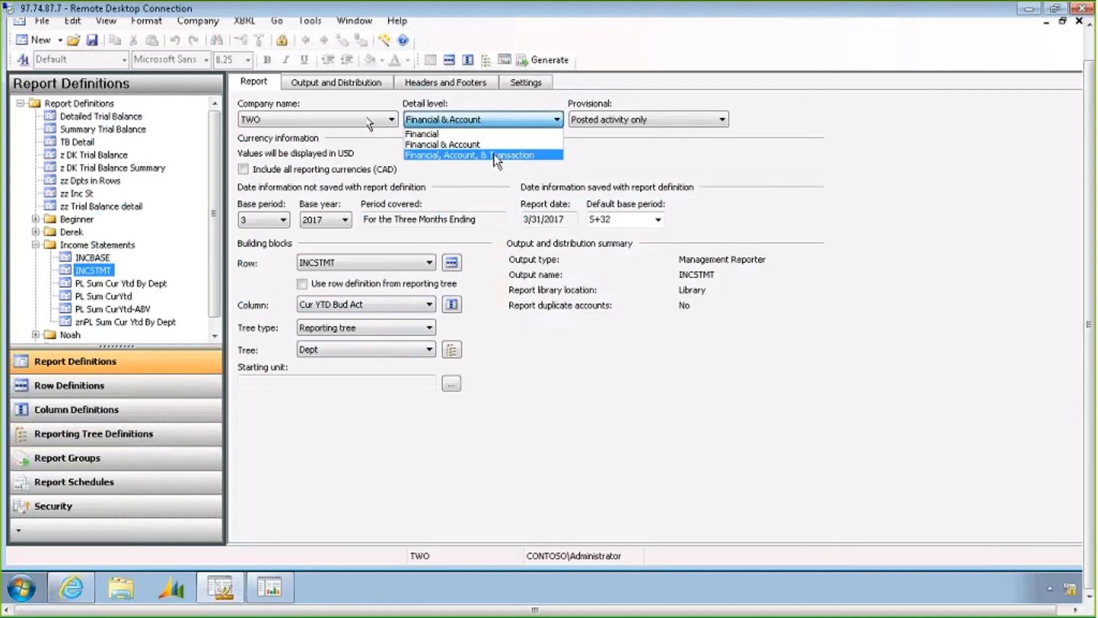
pyautogui.click(332, 81)
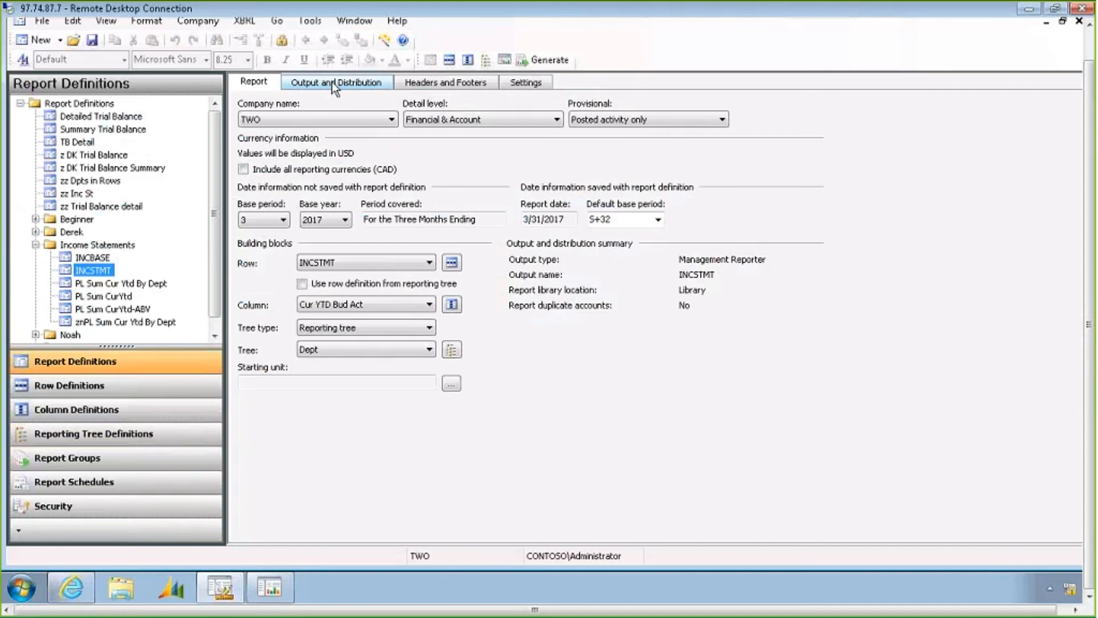
# Examine the output name and report library locations on the output and distribution settings
pyautogui.click(331, 81)
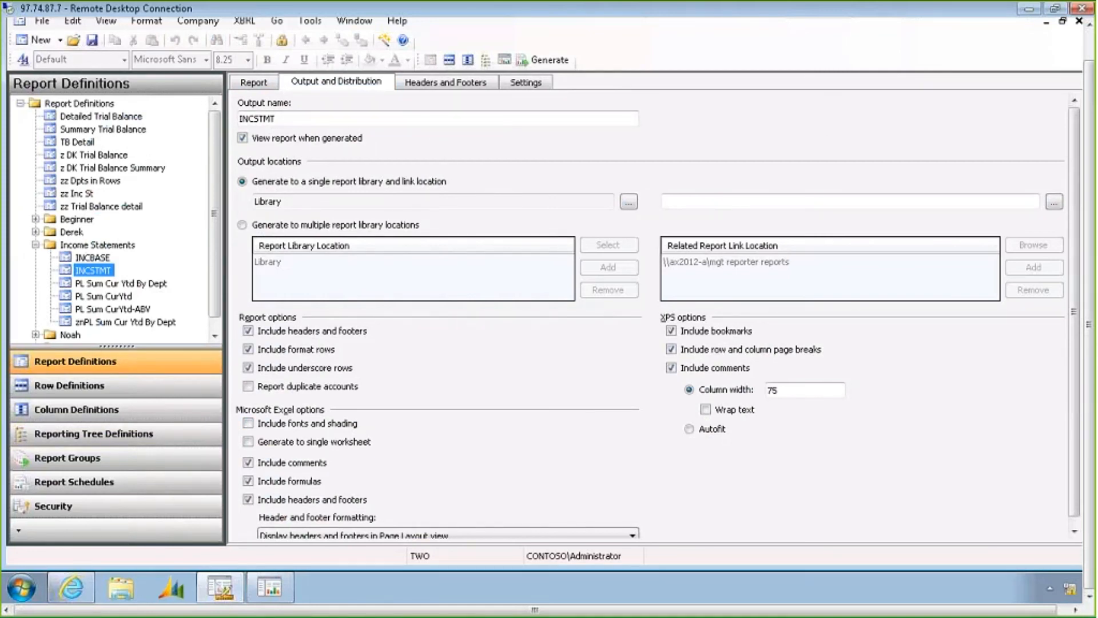
pyautogui.click(304, 202)
pyautogui.doubleClick(306, 201)
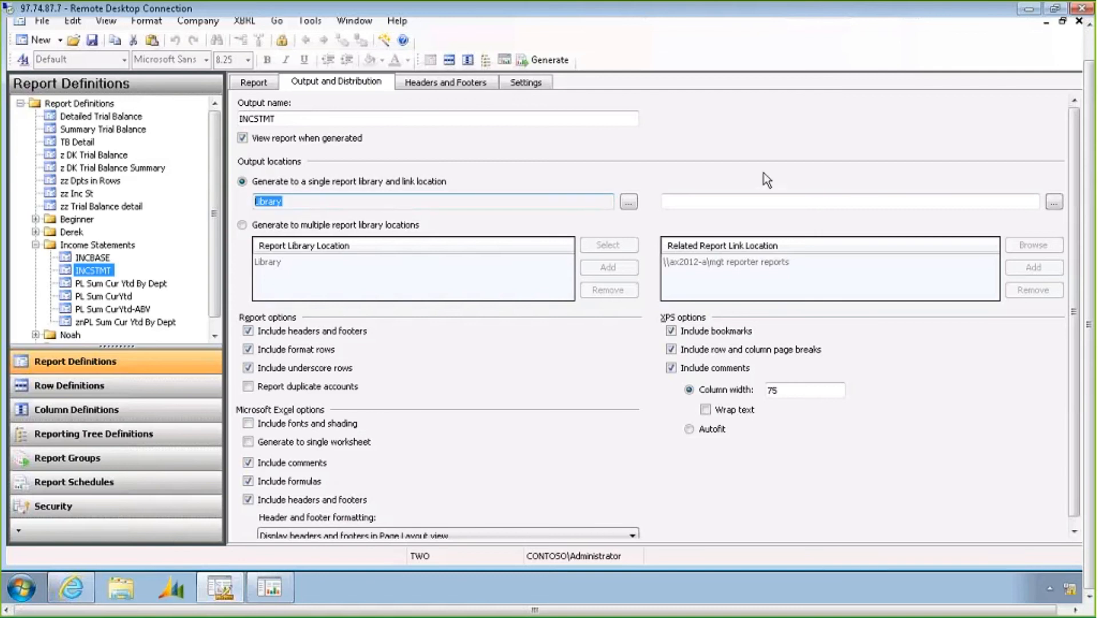
pyautogui.click(750, 201)
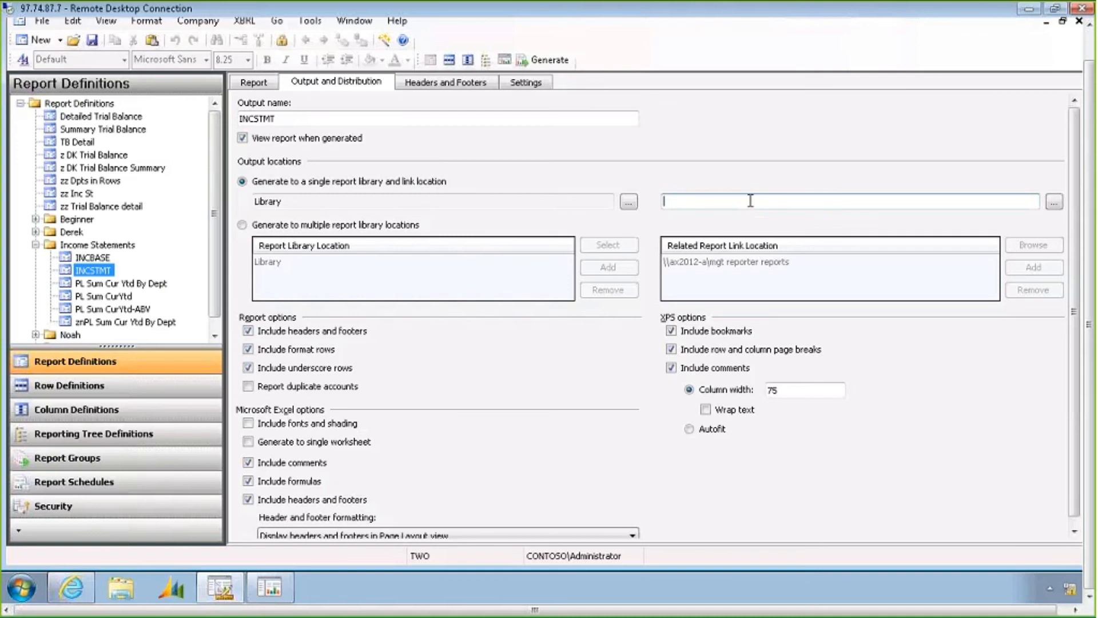
# Examine the header and footer sections of the INCSTMT report definition
pyautogui.click(459, 86)
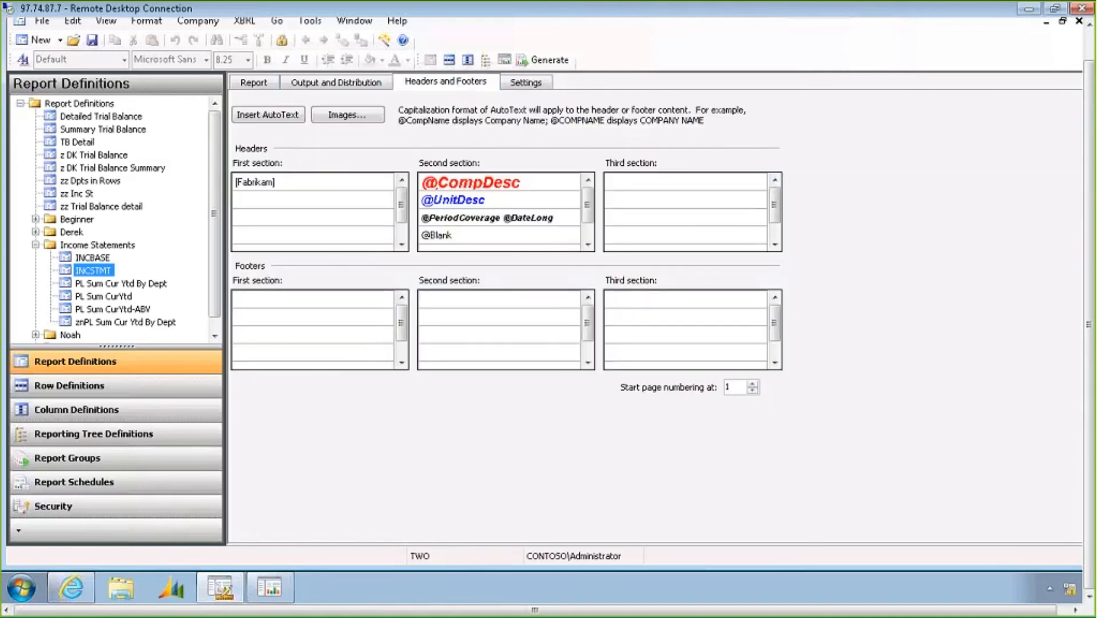
pyautogui.click(342, 185)
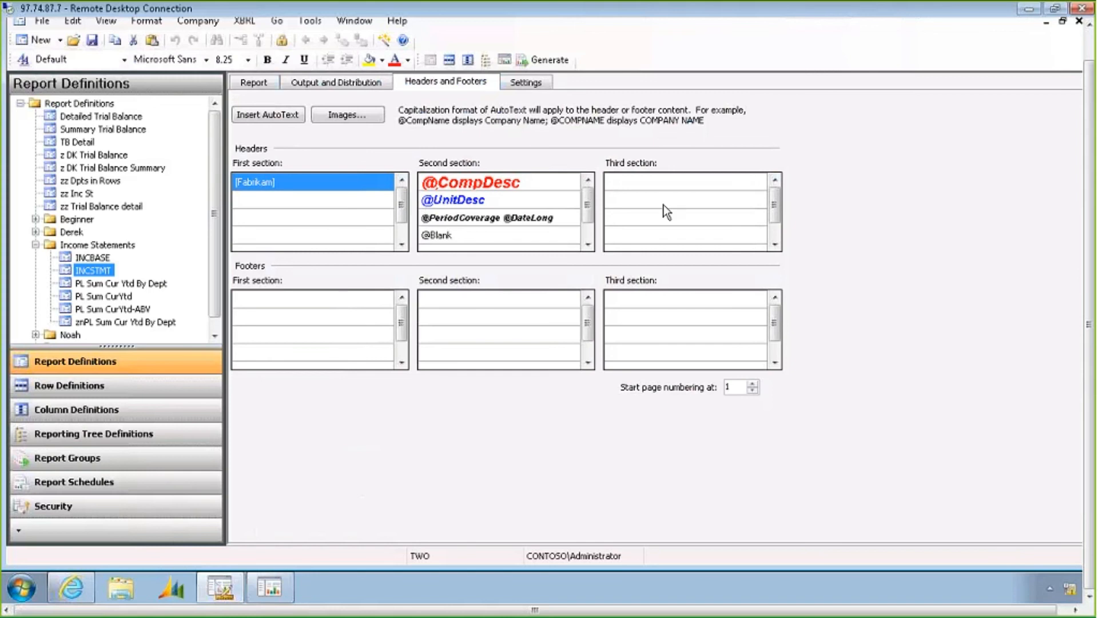
pyautogui.click(349, 315)
pyautogui.click(445, 317)
pyautogui.click(650, 316)
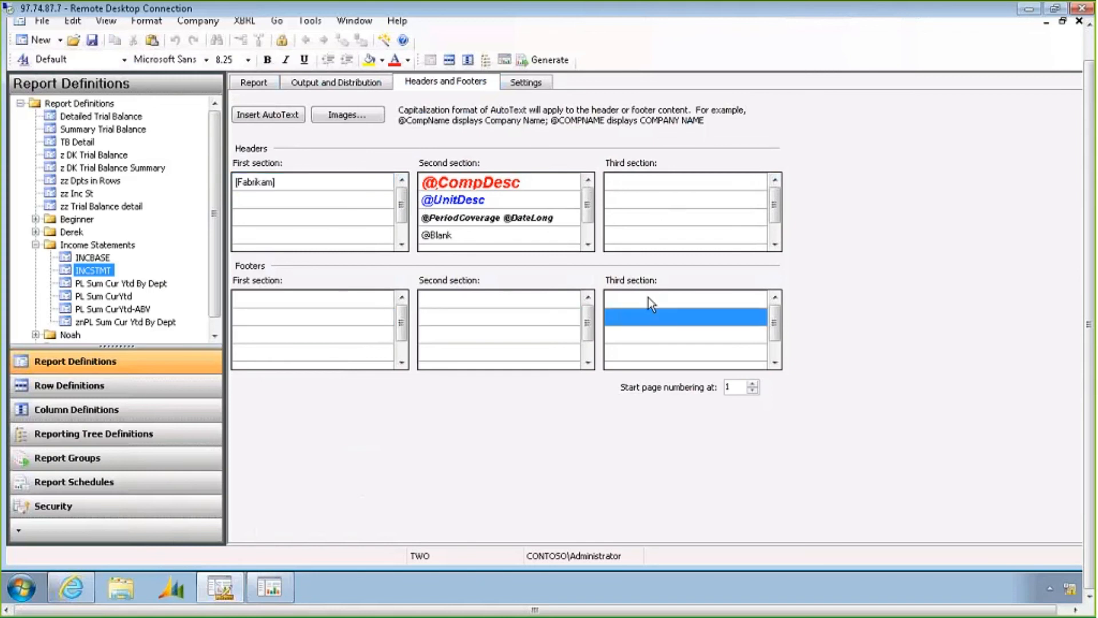
pyautogui.click(647, 297)
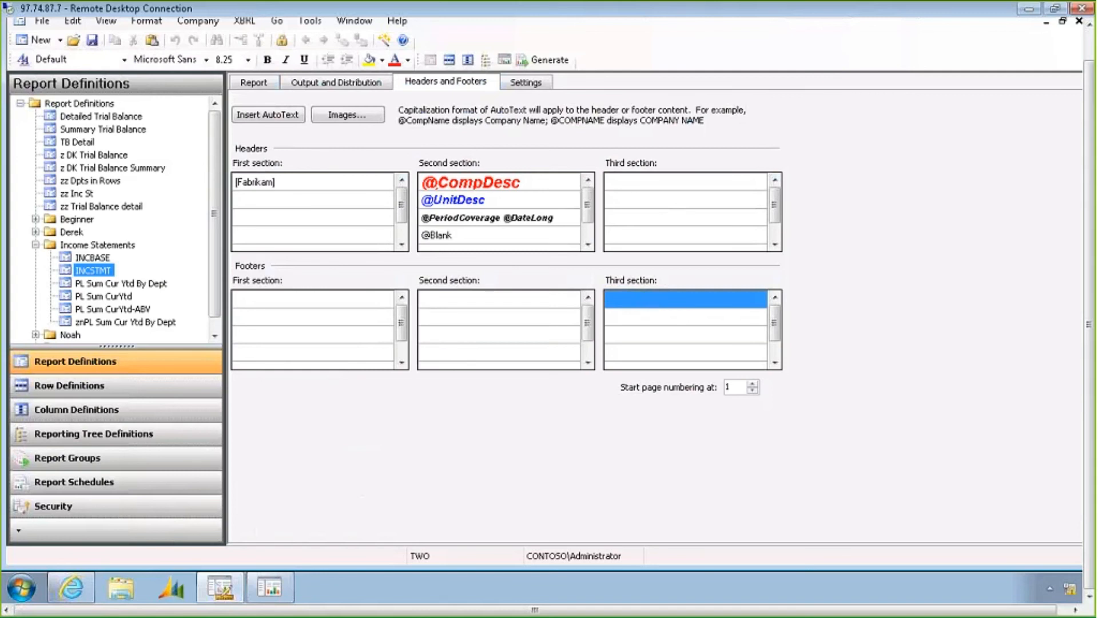
# Insert the Page # of # AutoText into the third footer section
pyautogui.click(280, 117)
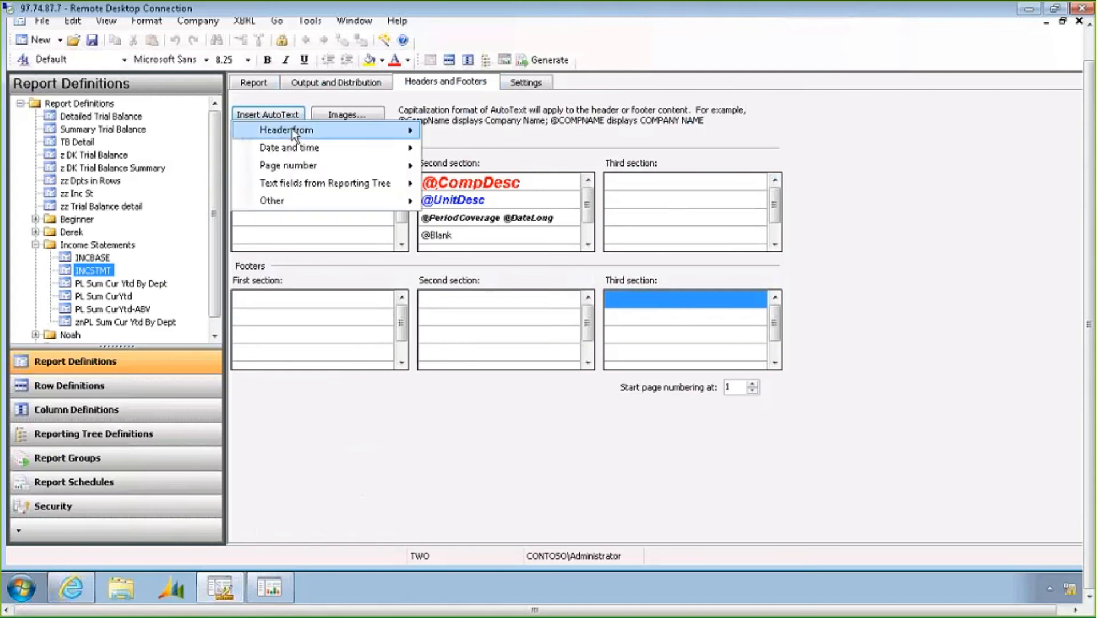
pyautogui.moveTo(375, 135)
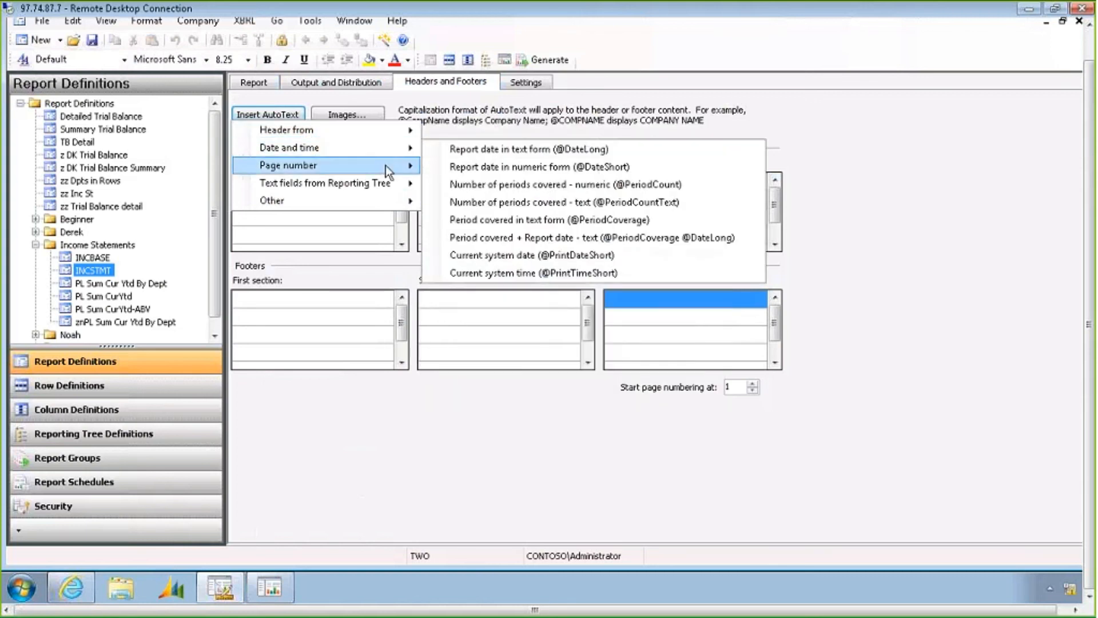
pyautogui.moveTo(385, 166)
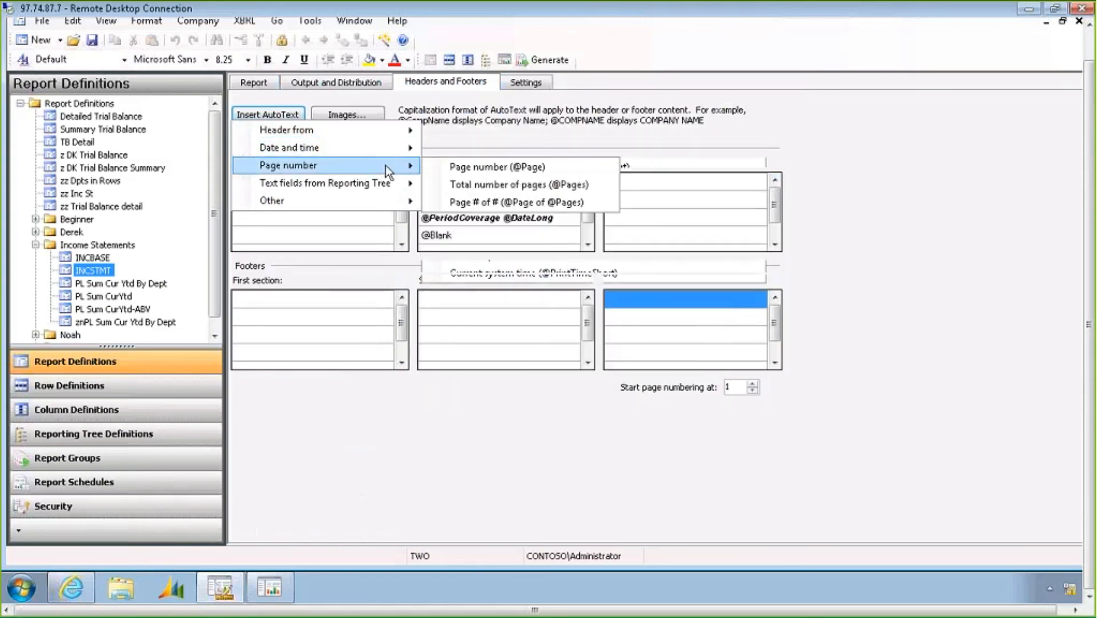
pyautogui.click(466, 203)
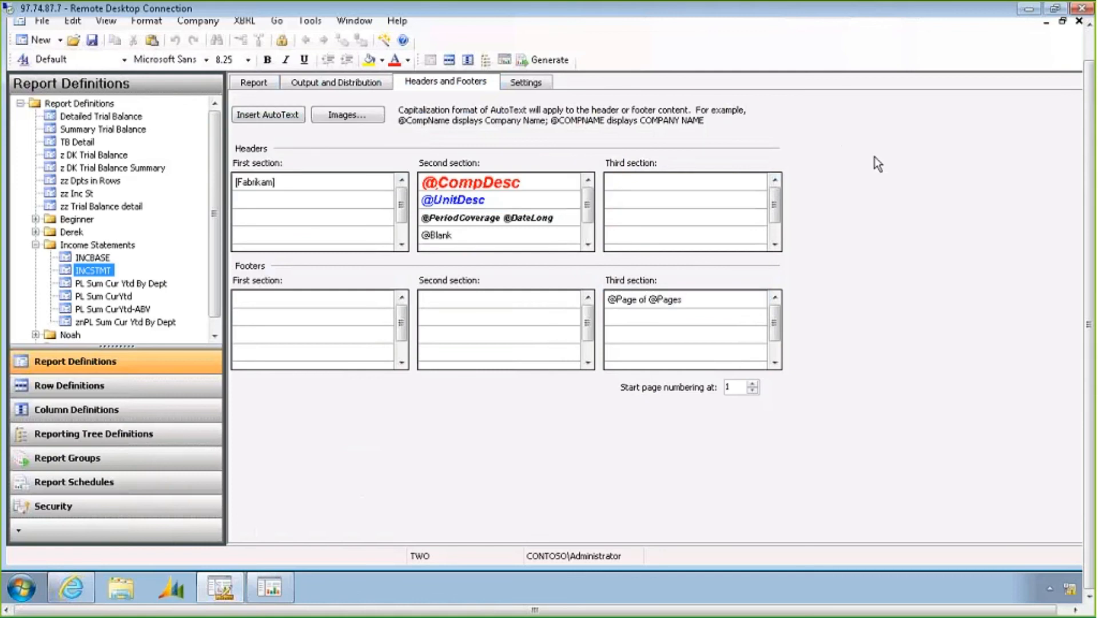
# Open the report's settings and browse the rounding precision options
pyautogui.click(536, 86)
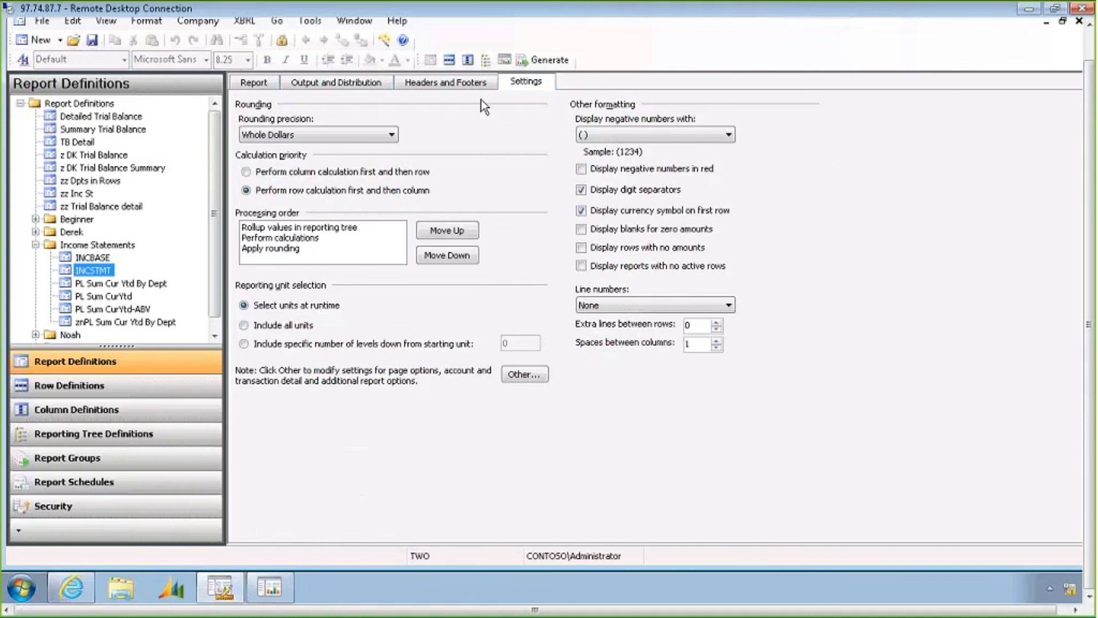
pyautogui.click(388, 137)
pyautogui.click(388, 137)
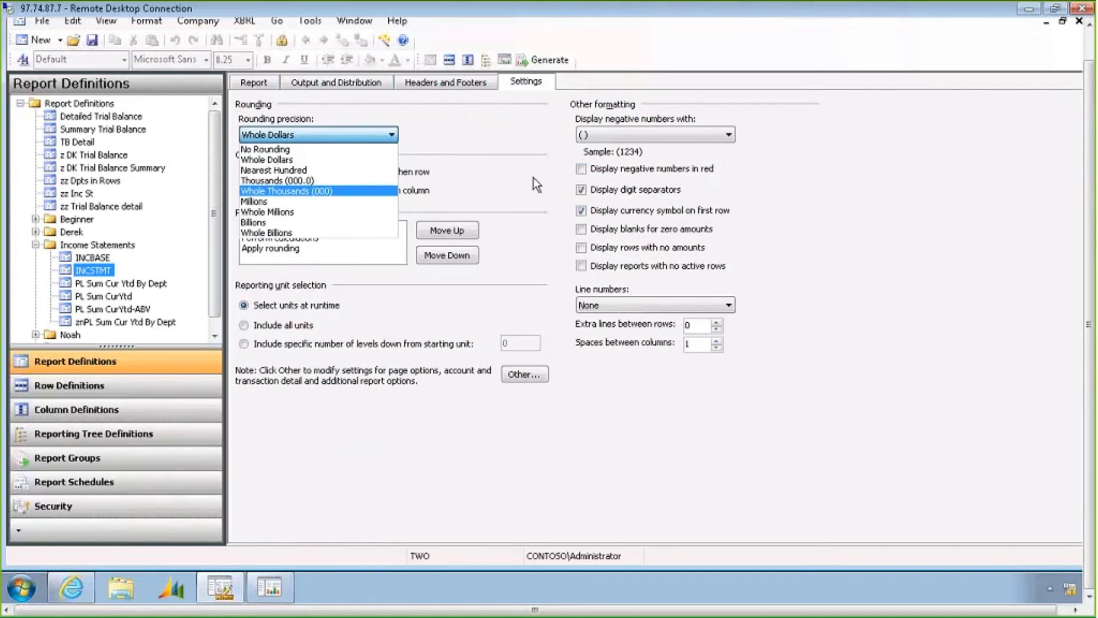
pyautogui.click(632, 174)
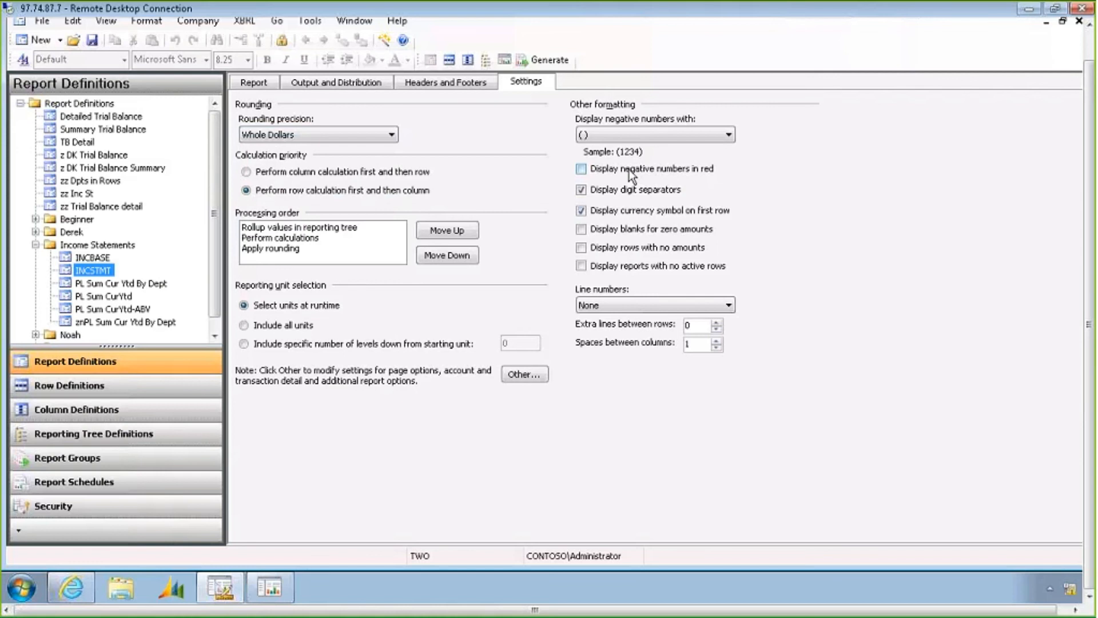
# Turn on displaying negative numbers in red and blanks for zero amounts
pyautogui.click(582, 170)
pyautogui.click(582, 249)
pyautogui.click(582, 248)
# Open the additional report settings dialog to examine the page setup options, then close it
pyautogui.click(523, 375)
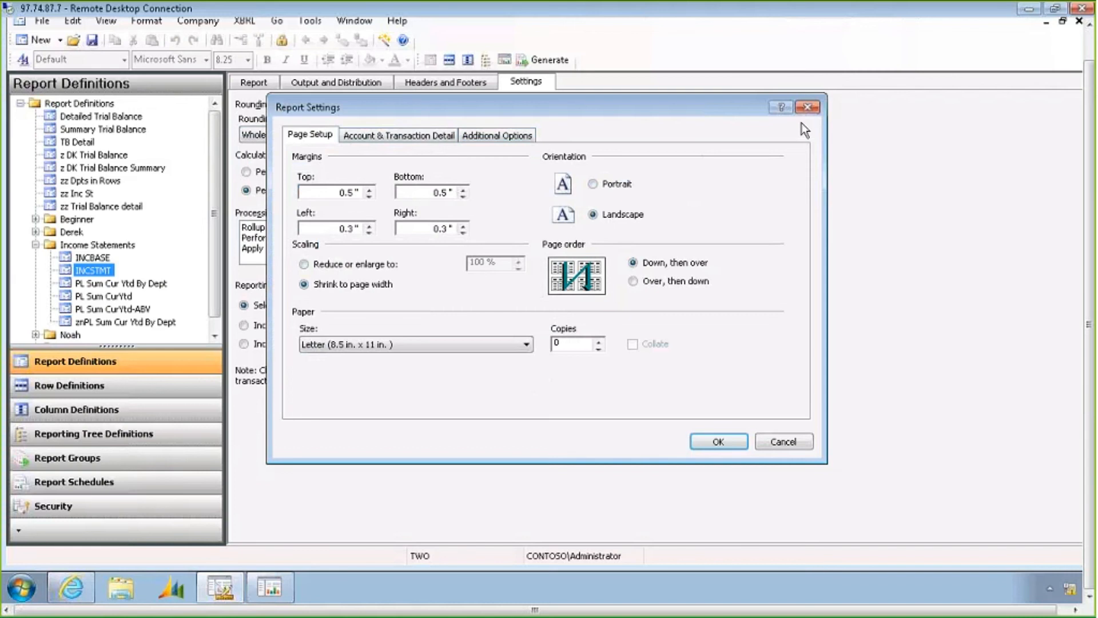
pyautogui.click(808, 108)
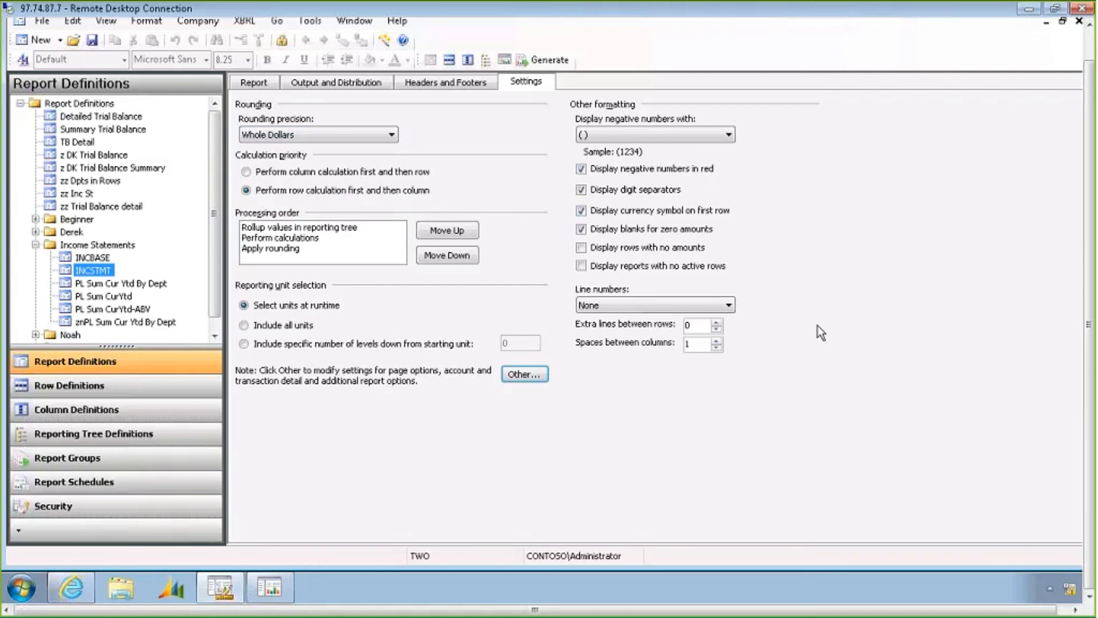
# Return to the report's general settings and browse the base year and base period choices
pyautogui.click(251, 84)
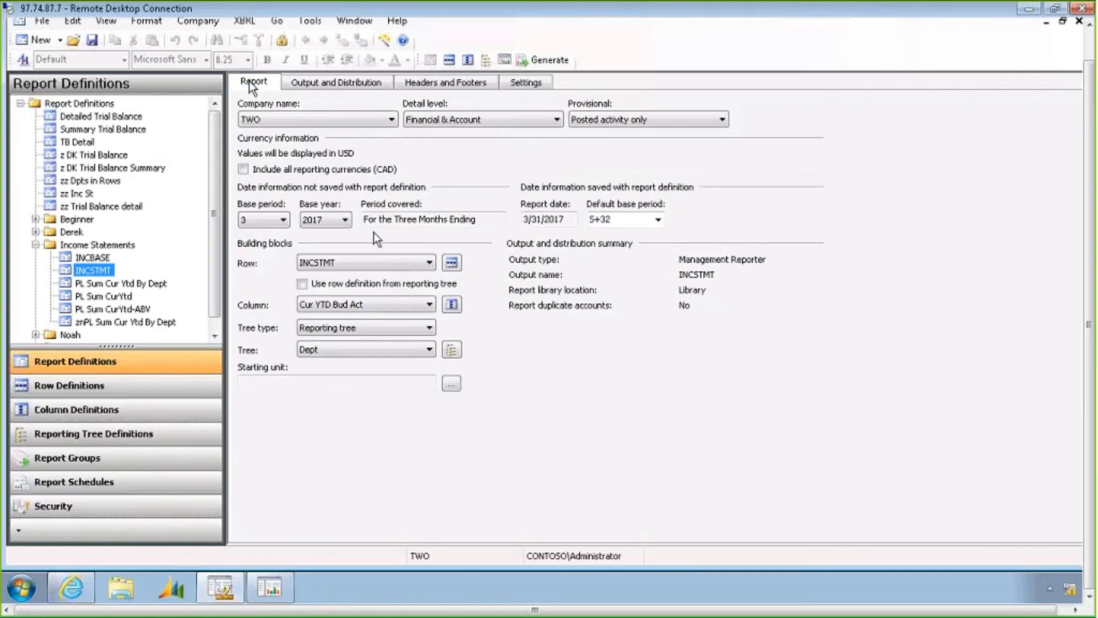
pyautogui.click(345, 220)
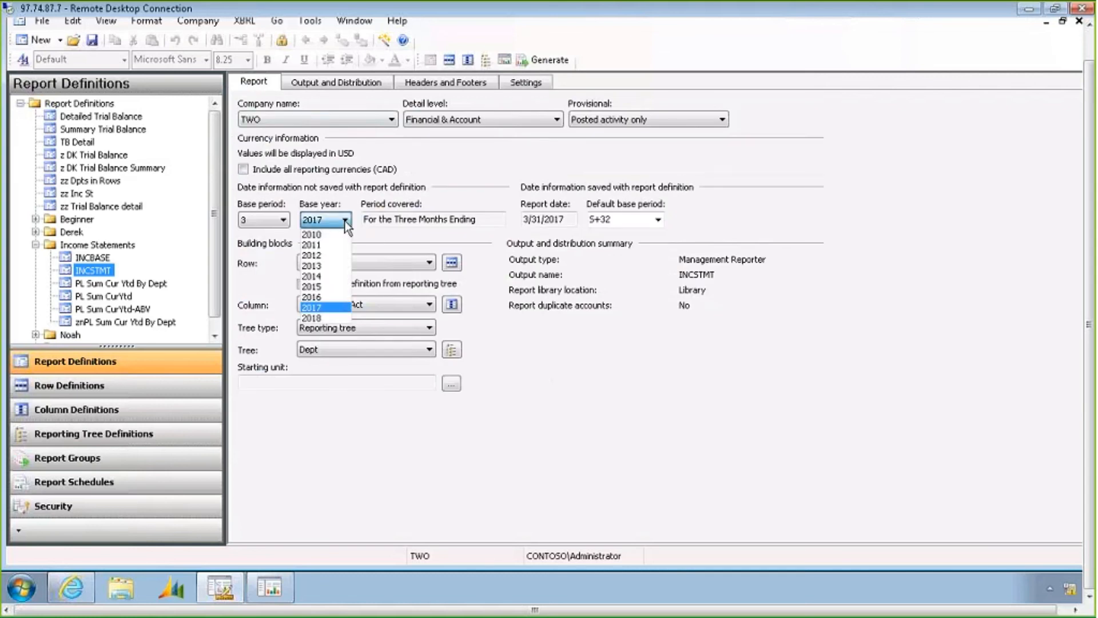
pyautogui.click(332, 306)
pyautogui.click(283, 221)
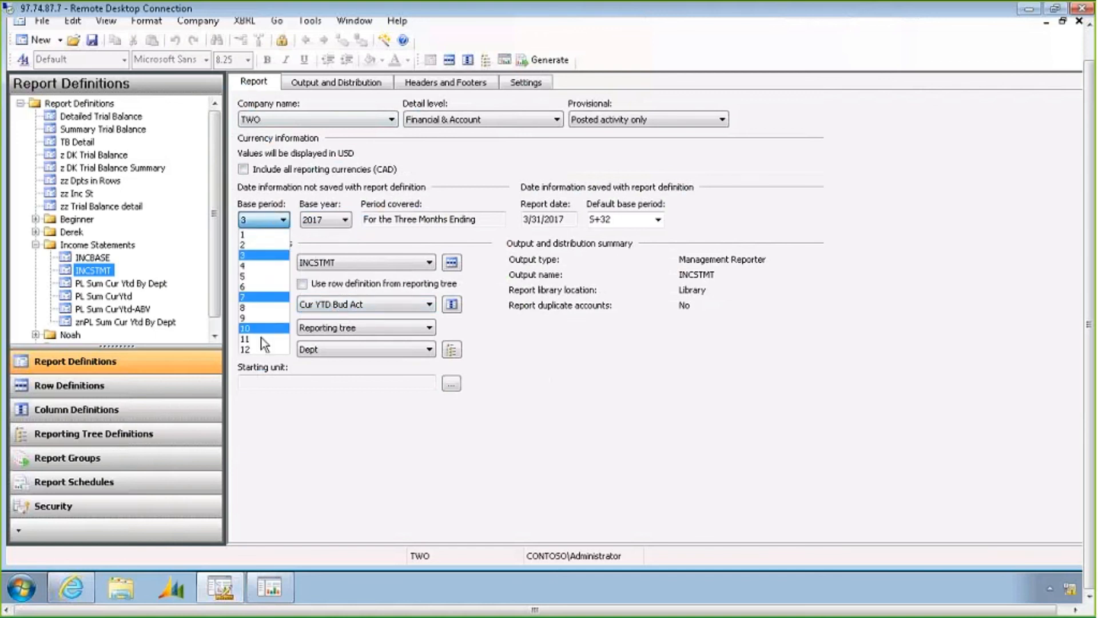
pyautogui.click(256, 253)
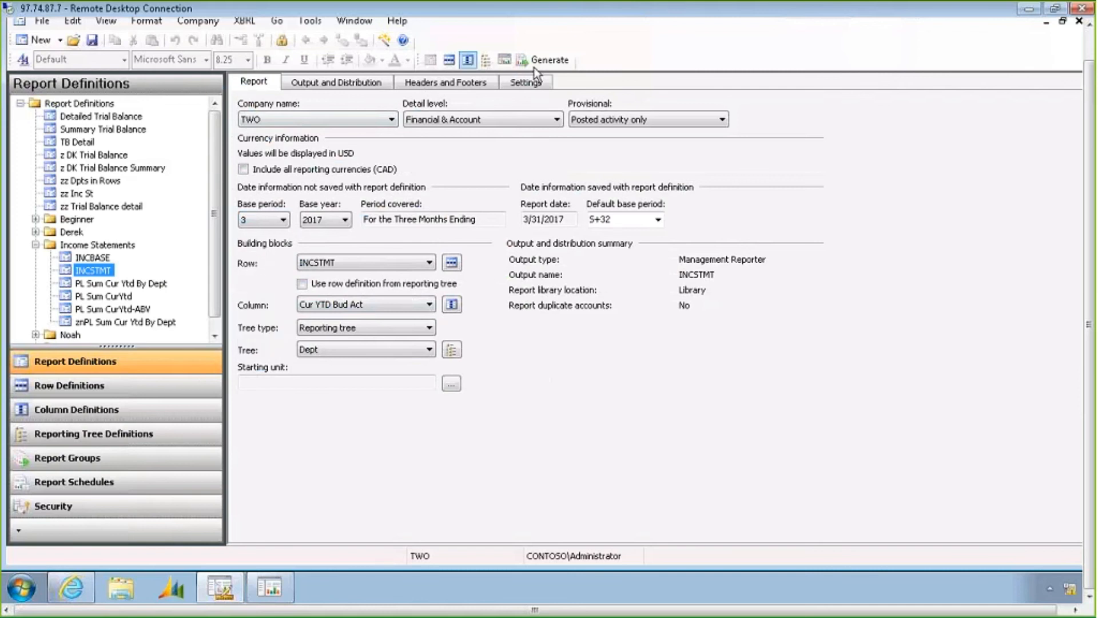
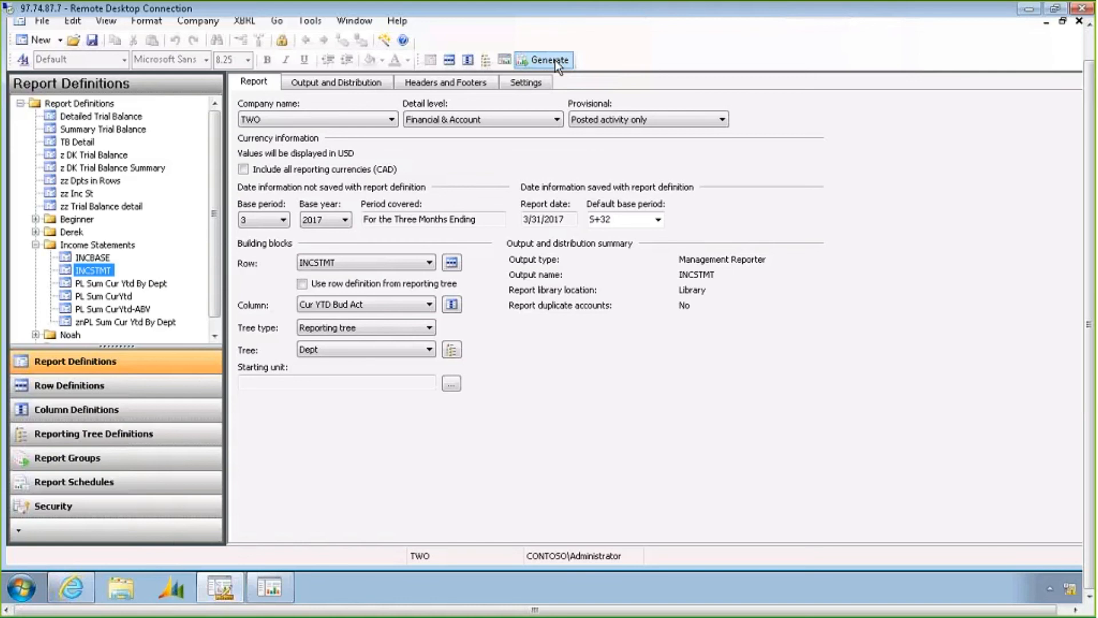
# Generate the Monthly Reporting Package report group from the report groups list
pyautogui.click(99, 462)
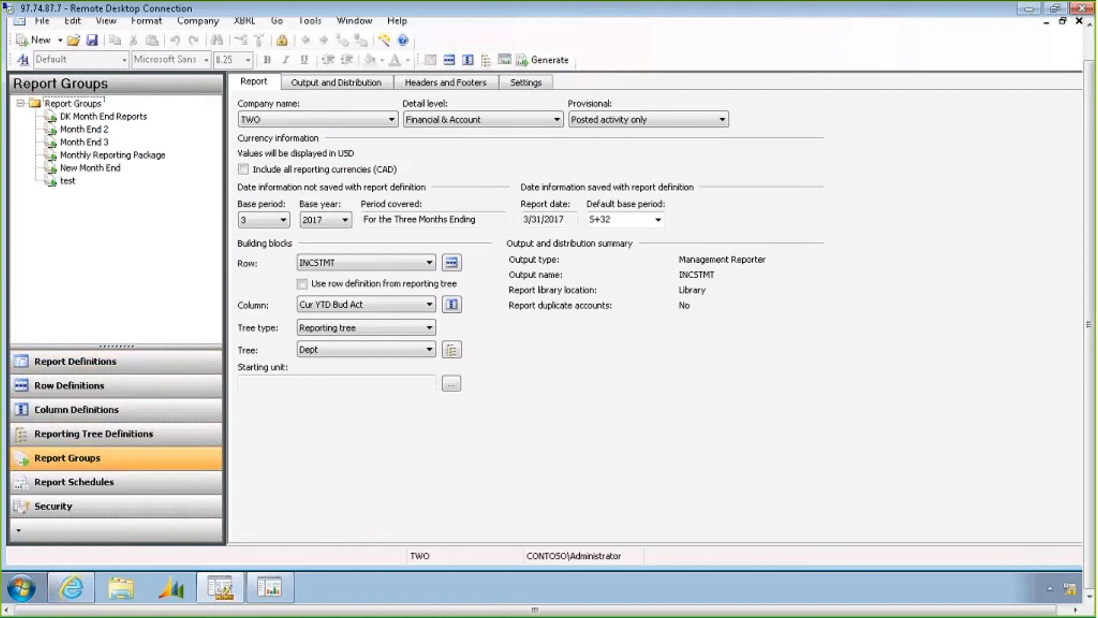
pyautogui.click(108, 154)
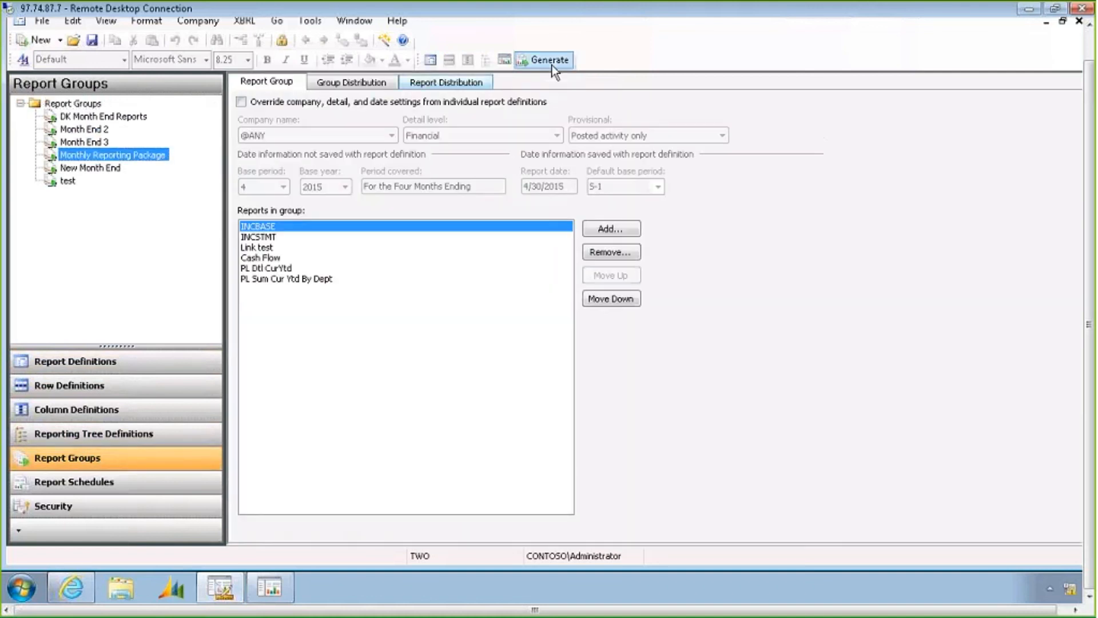
pyautogui.click(505, 59)
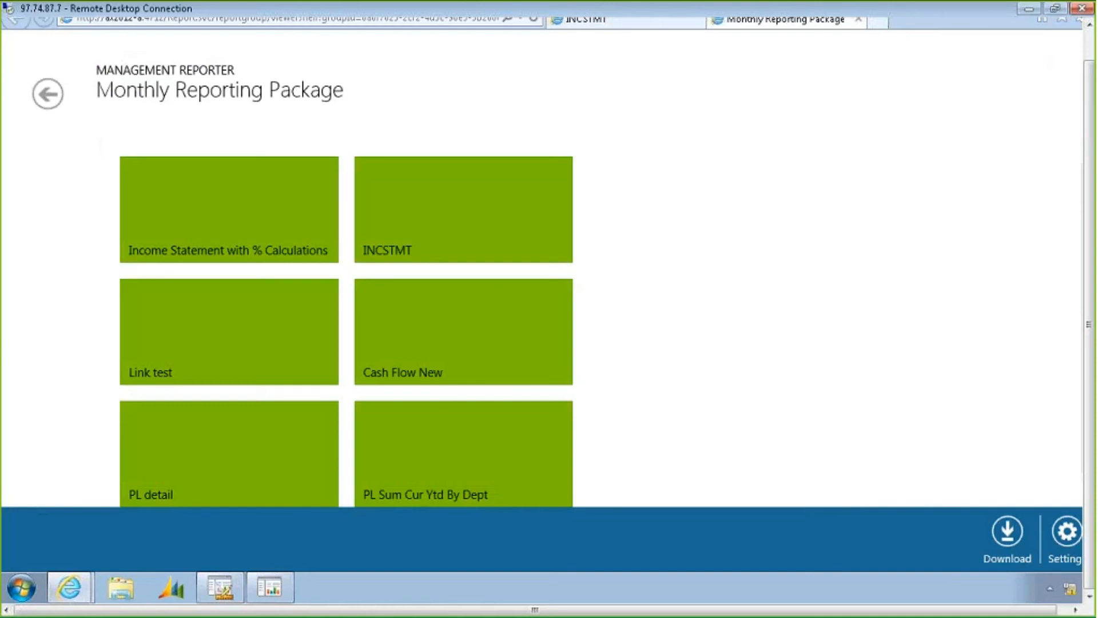
# Open the INCSTMT, Income Statement with % Calculations and PL Sum Cur Ytd By Dept reports in the package viewer to review them
pyautogui.click(422, 215)
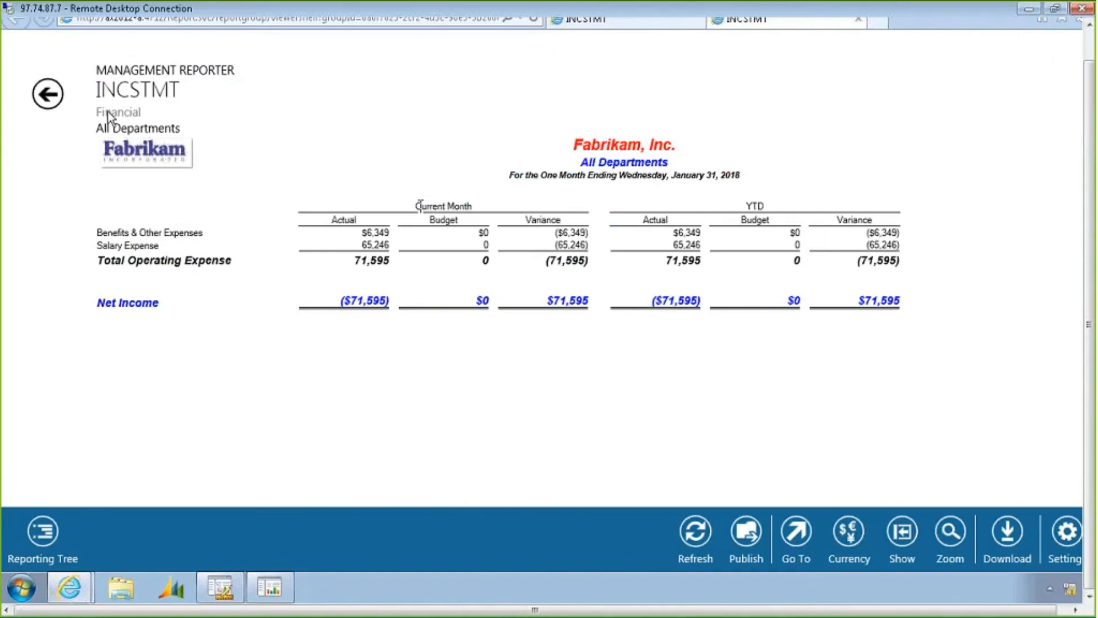
pyautogui.click(46, 95)
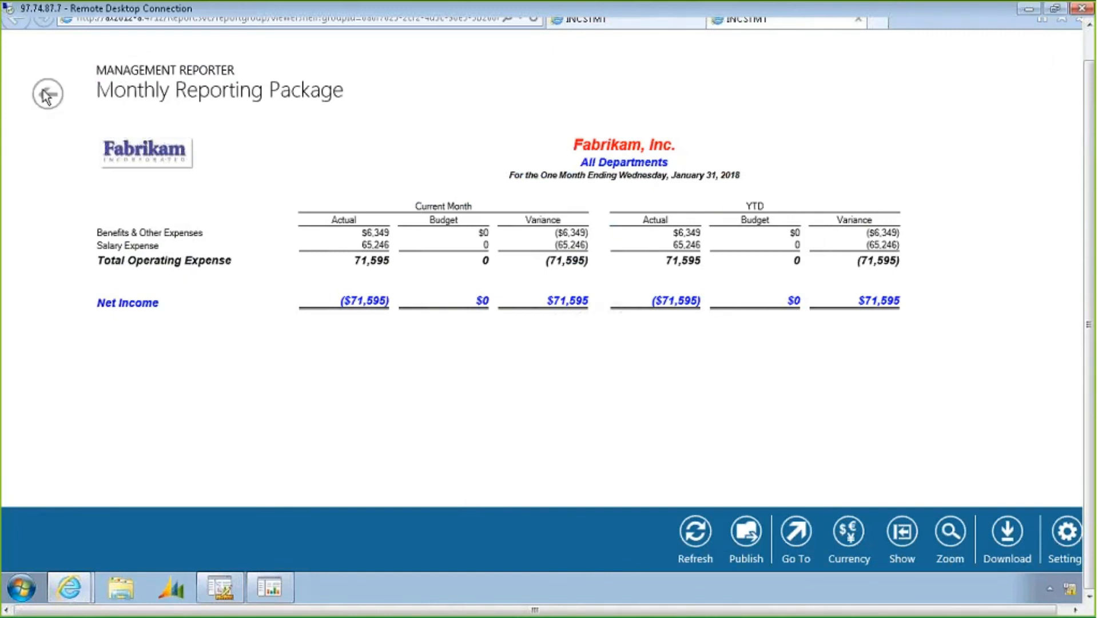
pyautogui.click(222, 252)
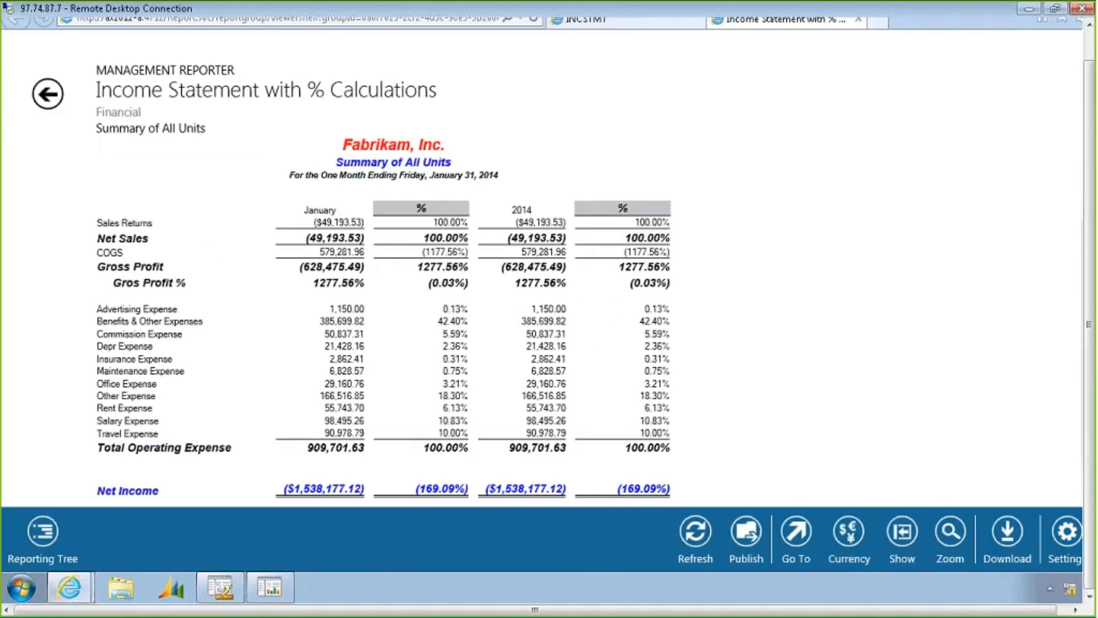
pyautogui.click(49, 94)
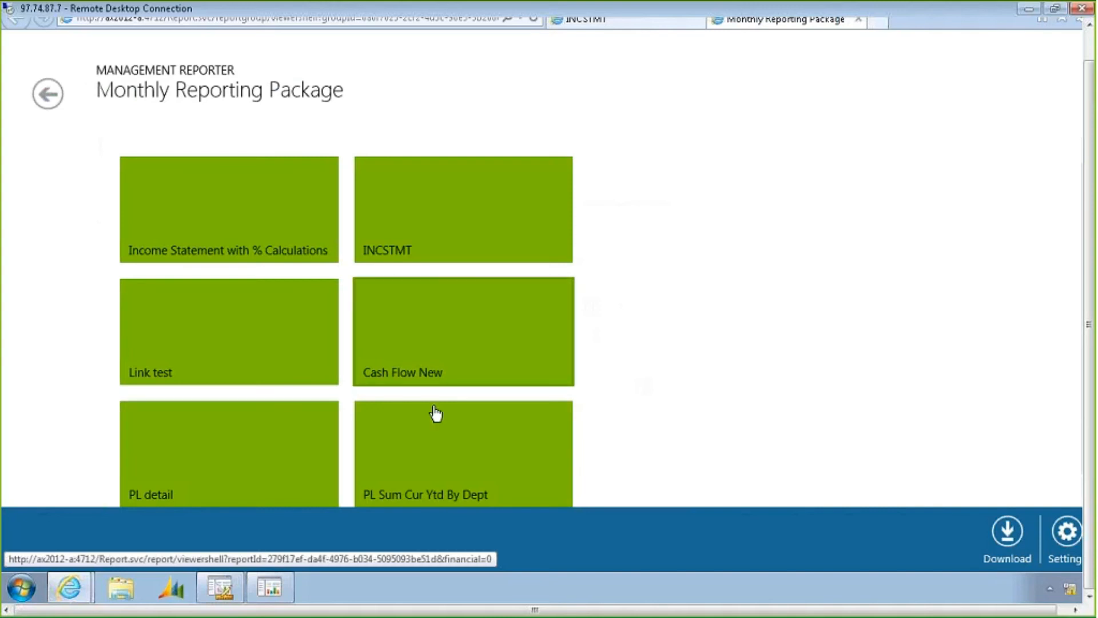
pyautogui.click(422, 455)
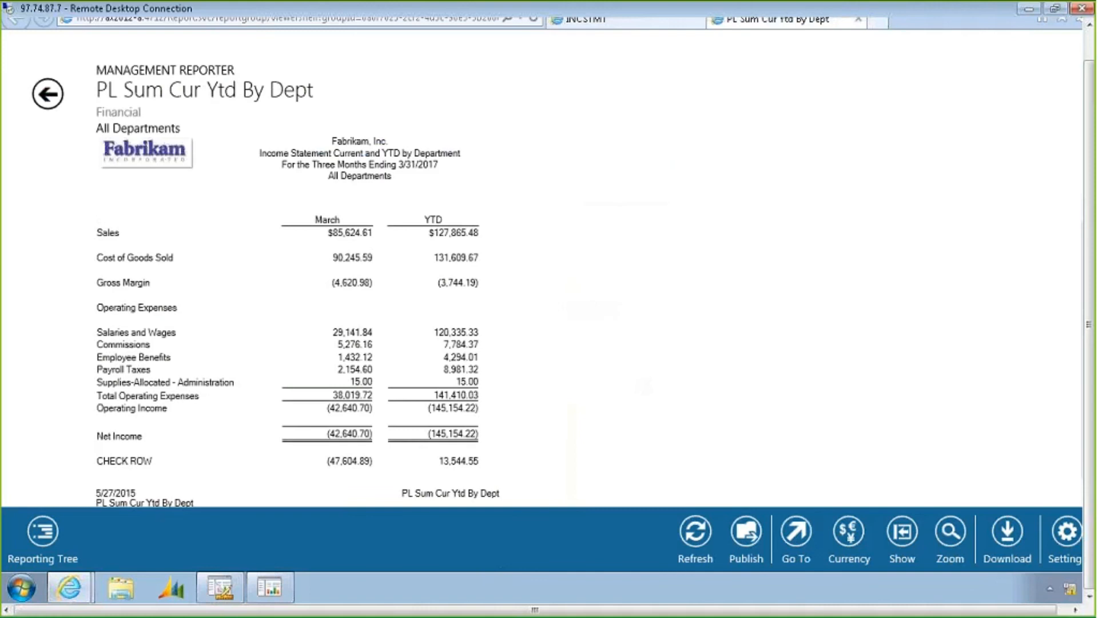
pyautogui.click(48, 95)
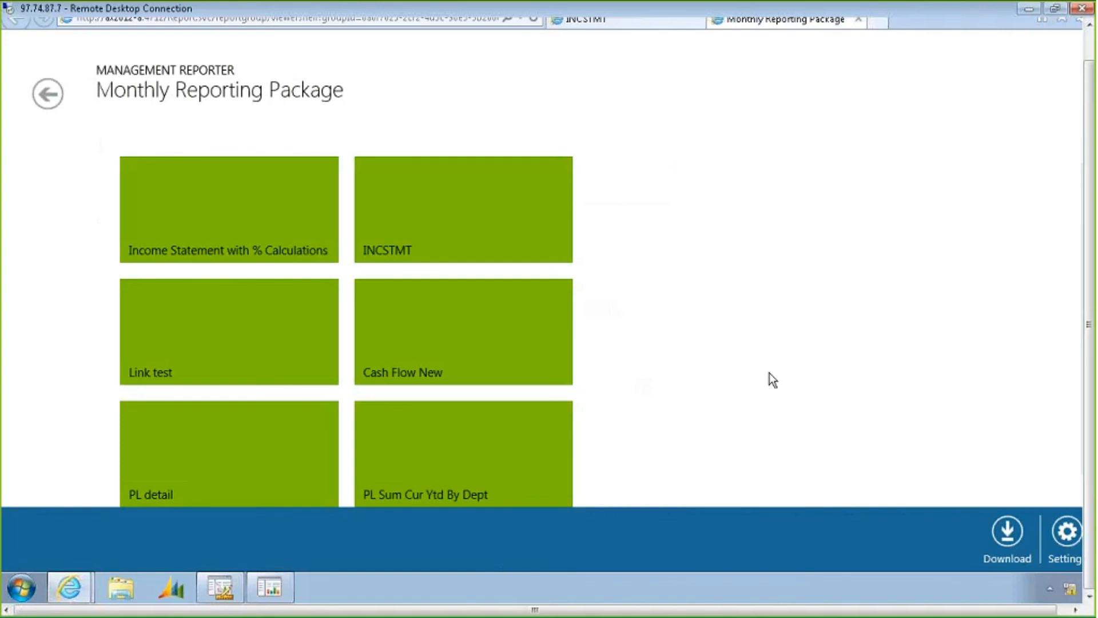
# Switch to the INCSTMT report viewer and display the Administration unit of the reporting tree
pyautogui.click(222, 589)
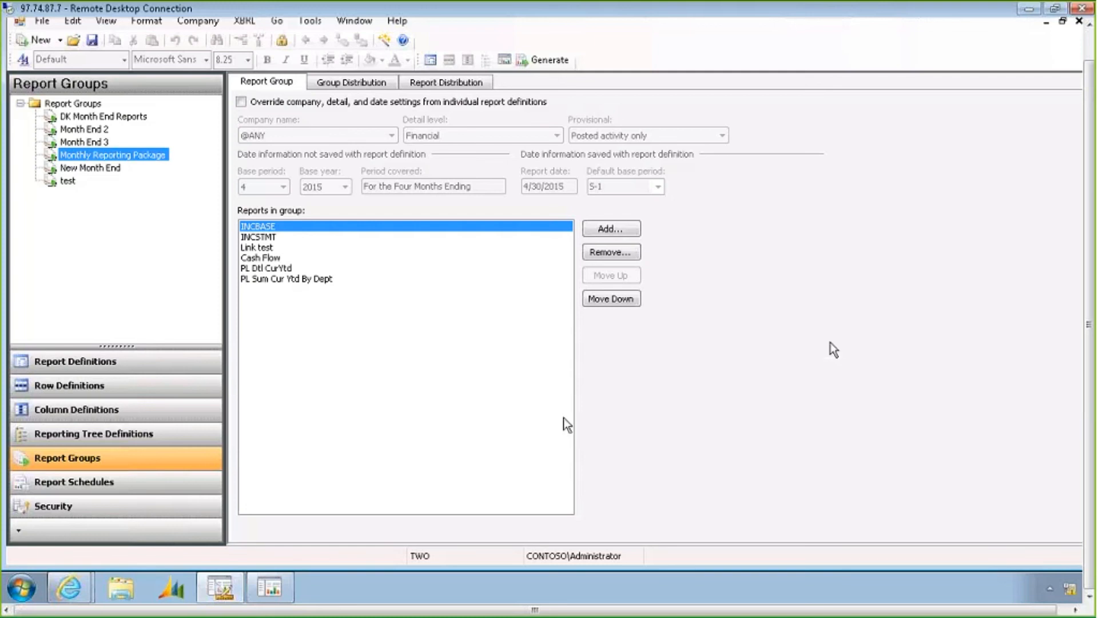
pyautogui.click(273, 587)
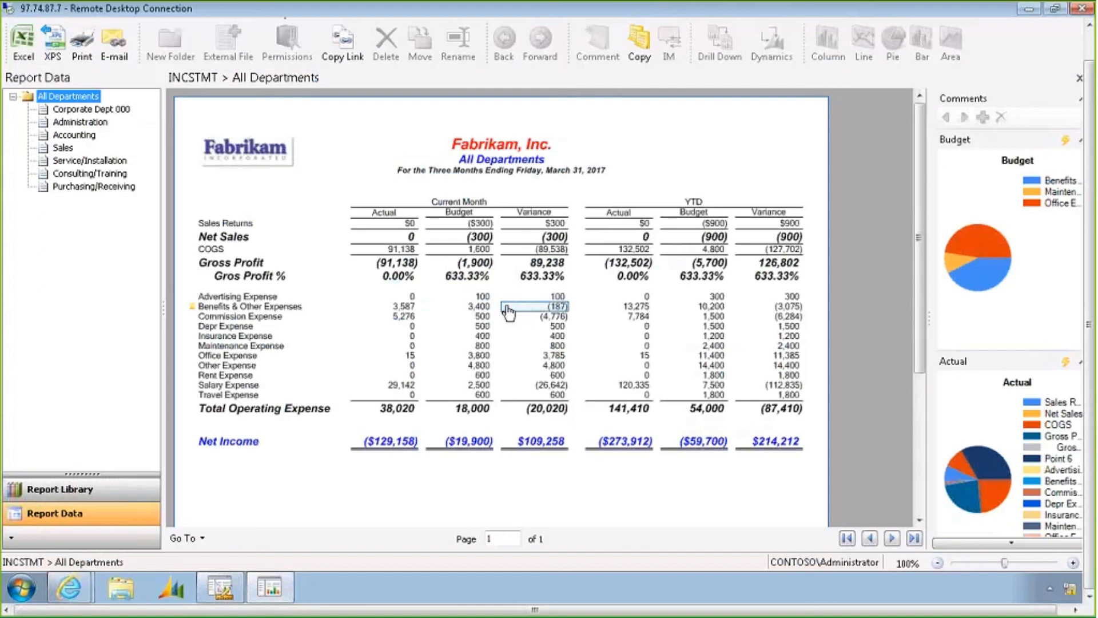
pyautogui.click(73, 109)
pyautogui.click(78, 122)
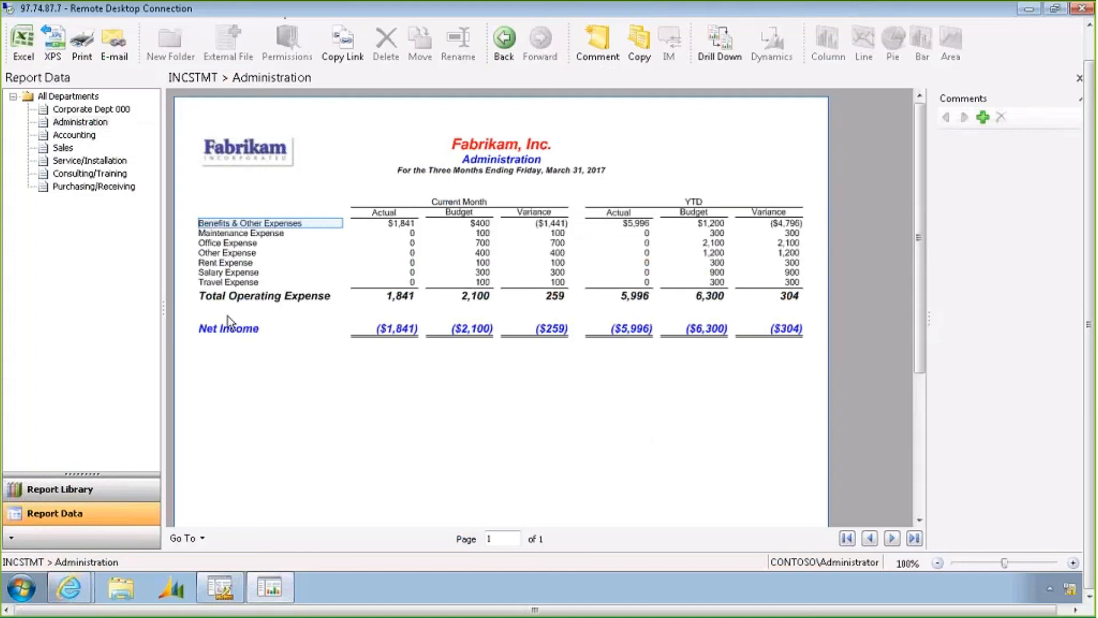
# Open the About Management Reporter dialog to check the version, then close it
pyautogui.click(223, 590)
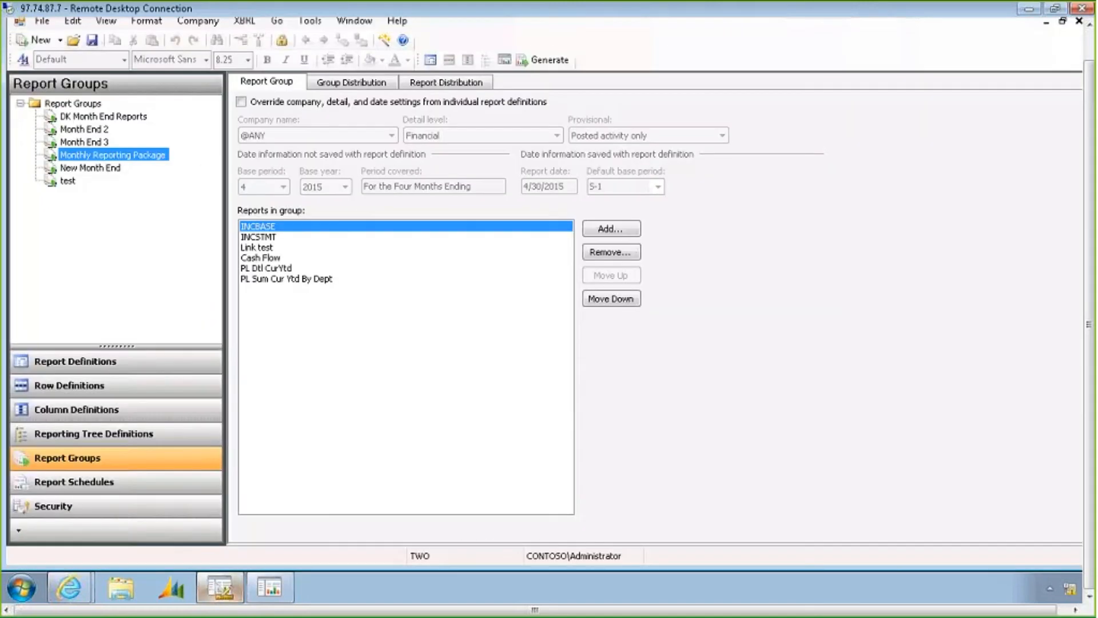
pyautogui.click(393, 21)
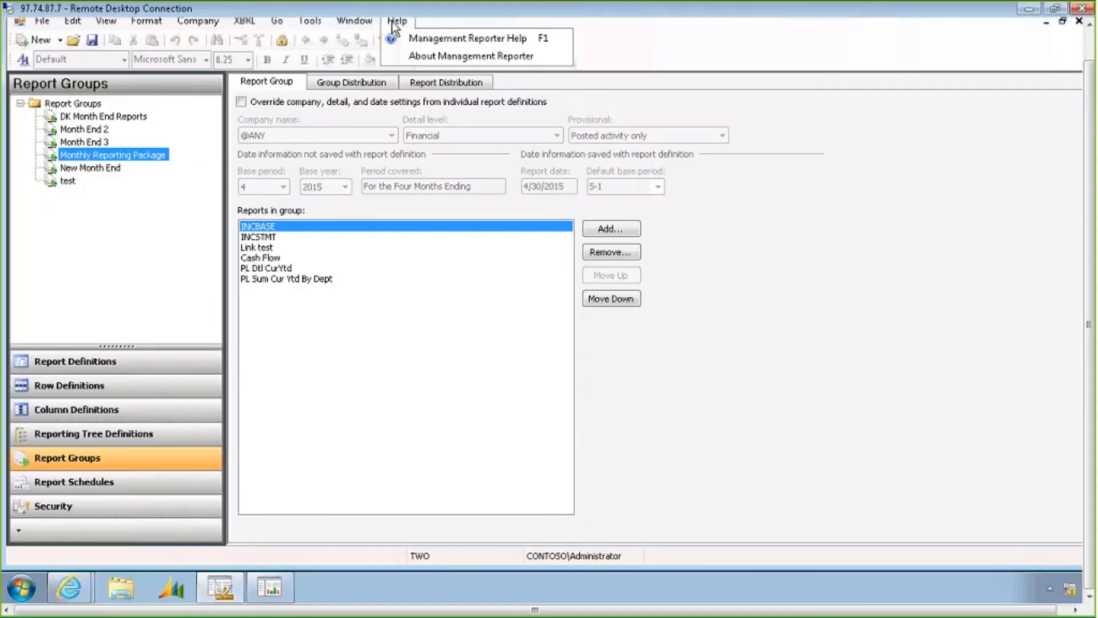
pyautogui.click(409, 55)
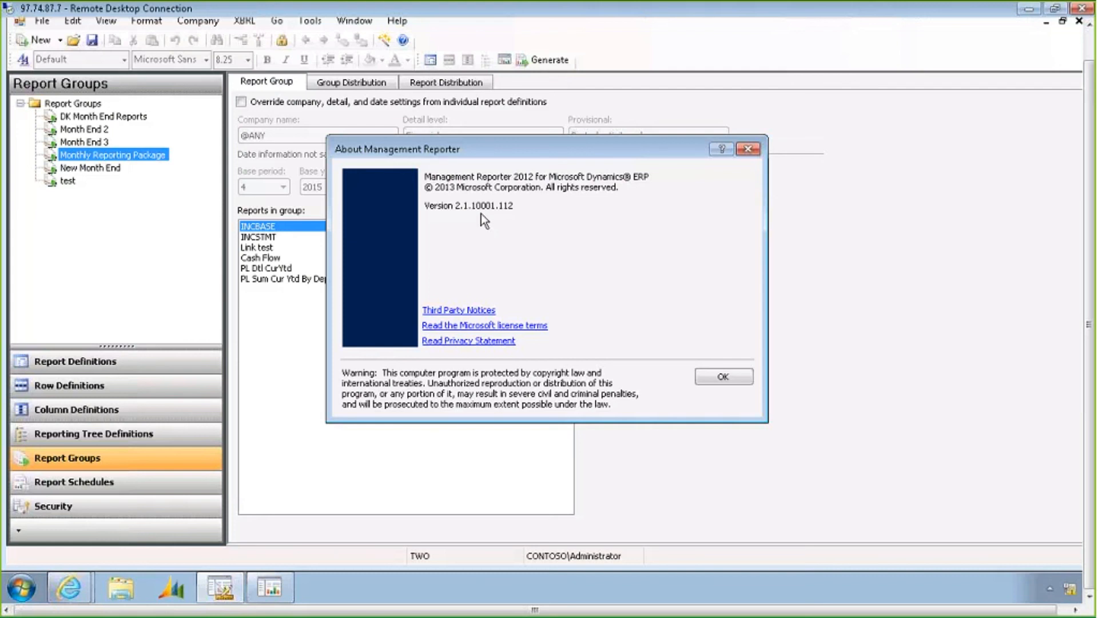
pyautogui.click(754, 150)
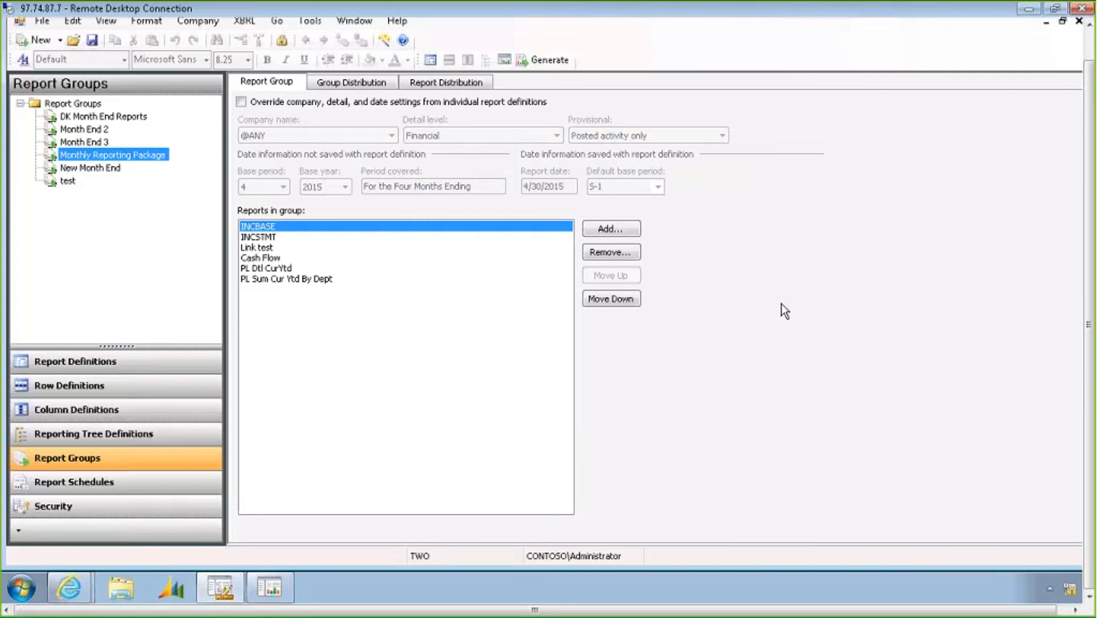
# Select the current month Actual column in the Administration report
pyautogui.click(273, 602)
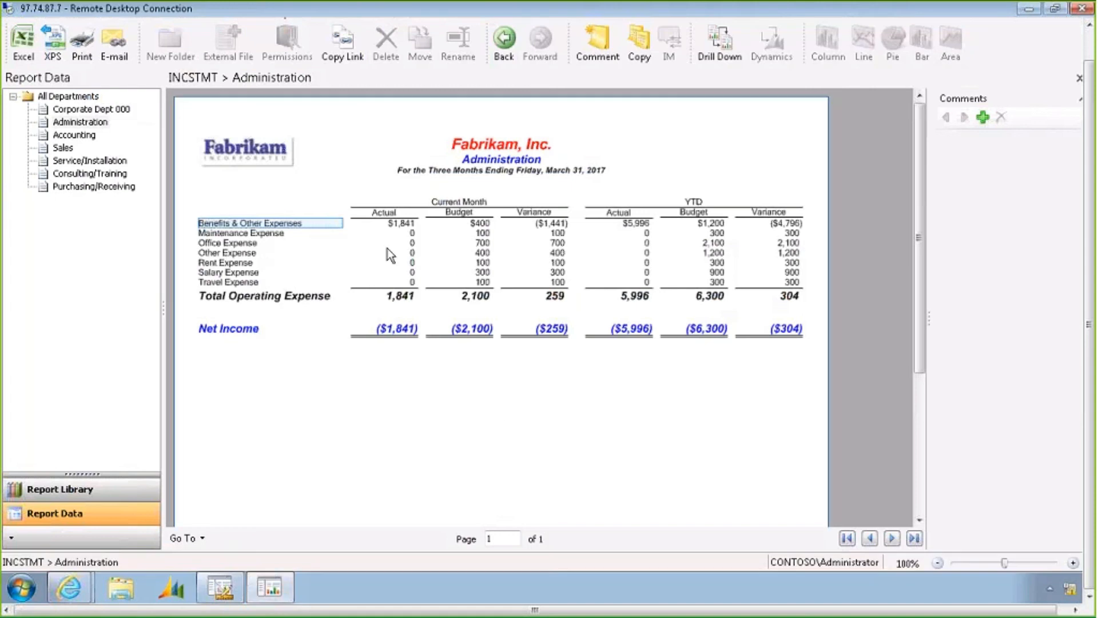
pyautogui.rightClick(322, 246)
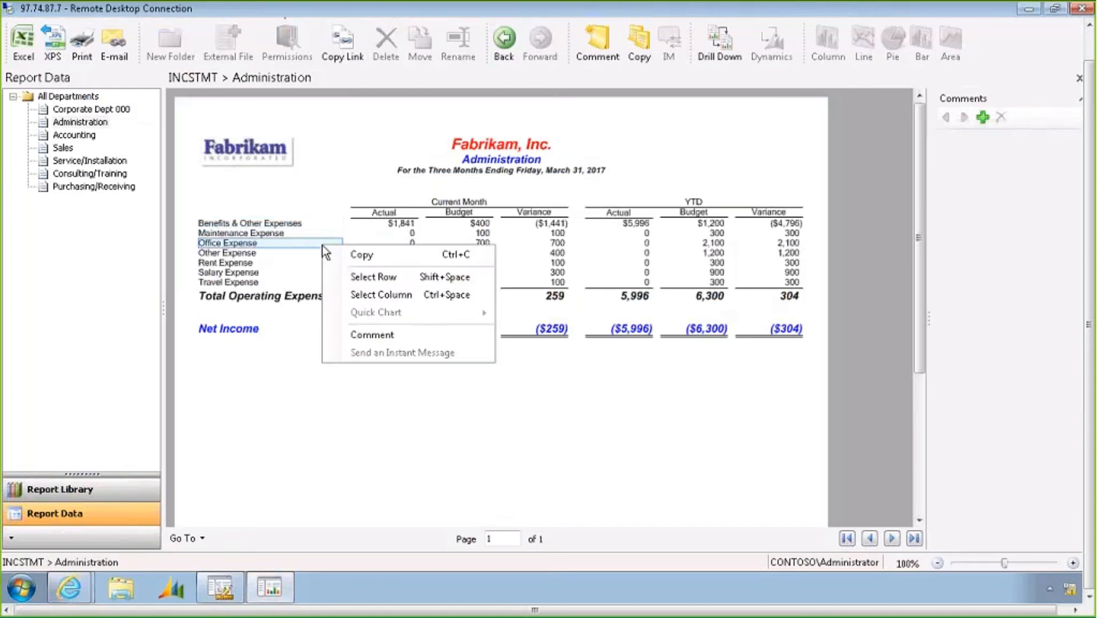
pyautogui.rightClick(393, 232)
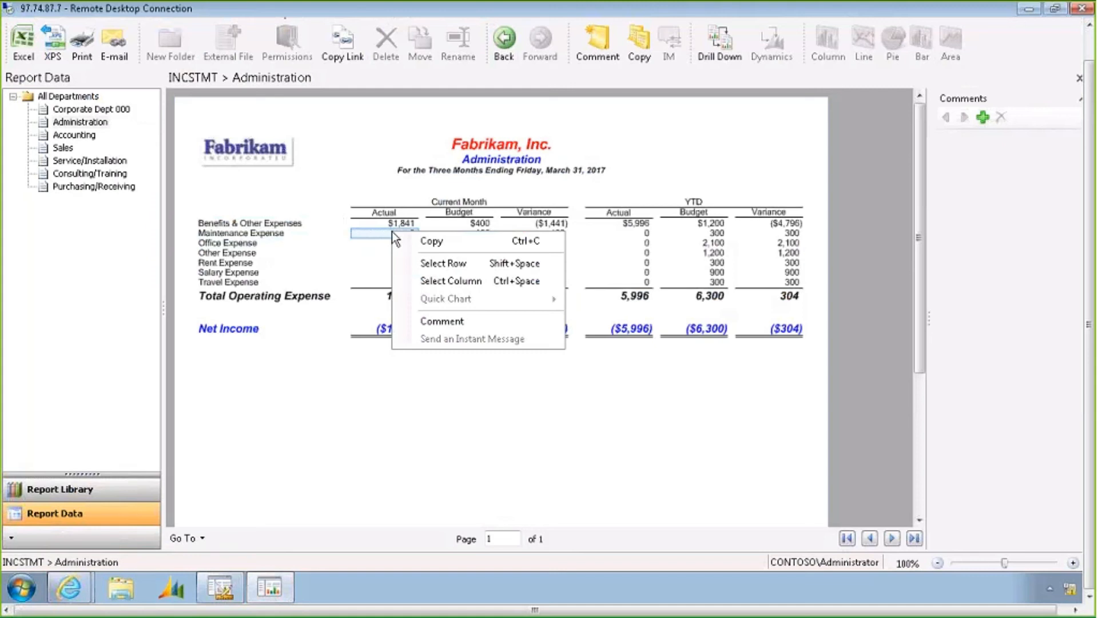
pyautogui.rightClick(376, 227)
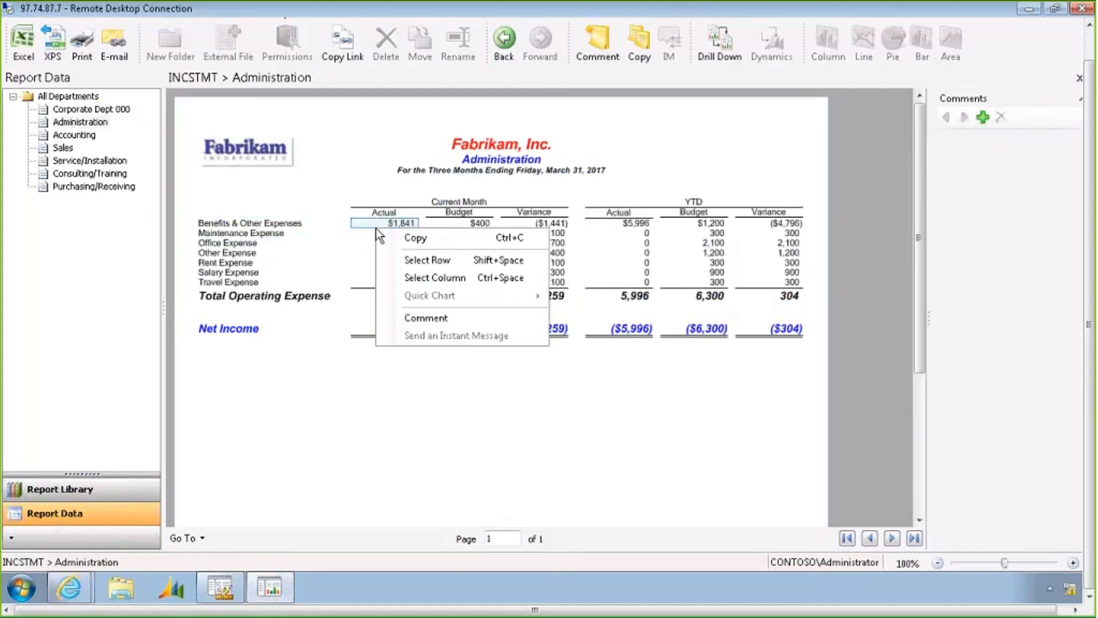
pyautogui.click(409, 277)
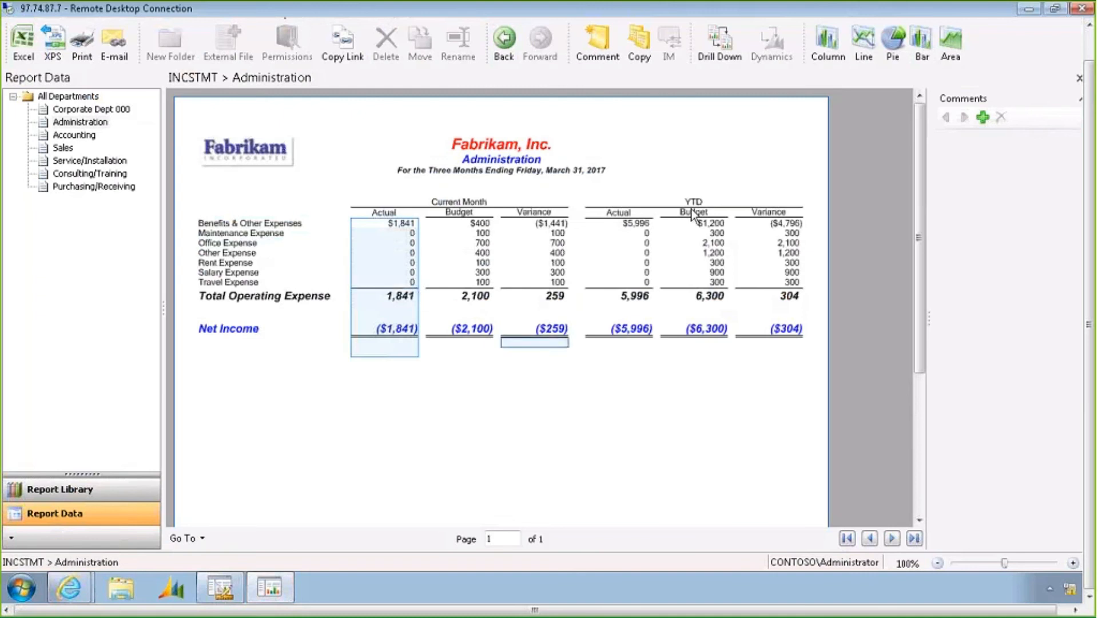
# Select the YTD Budget column and create a pie chart from it
pyautogui.rightClick(712, 235)
pyautogui.click(764, 286)
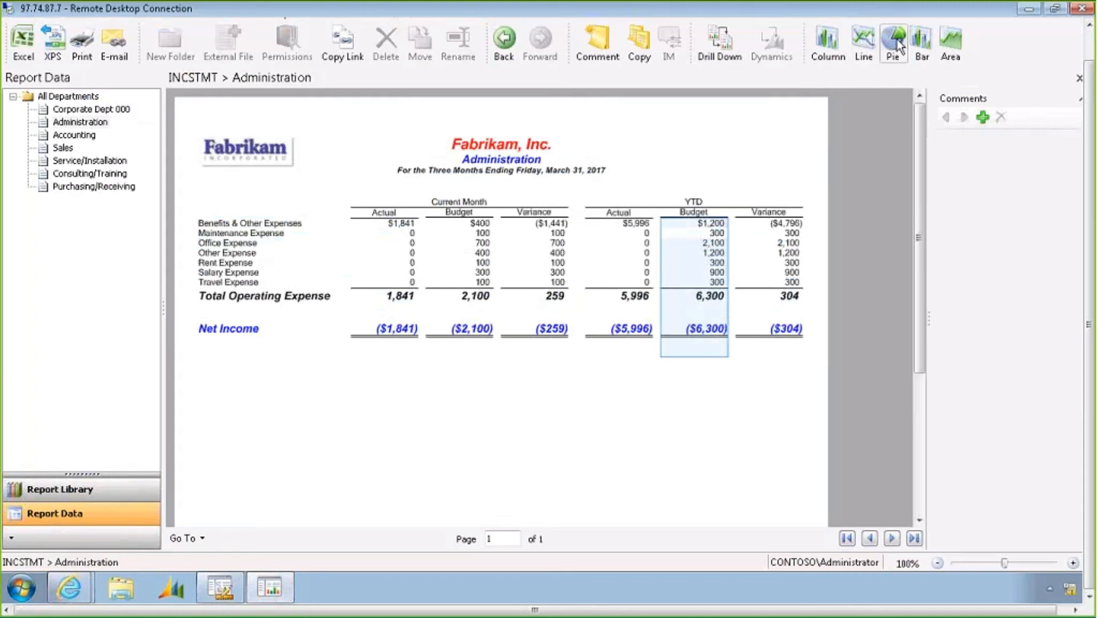
pyautogui.click(895, 44)
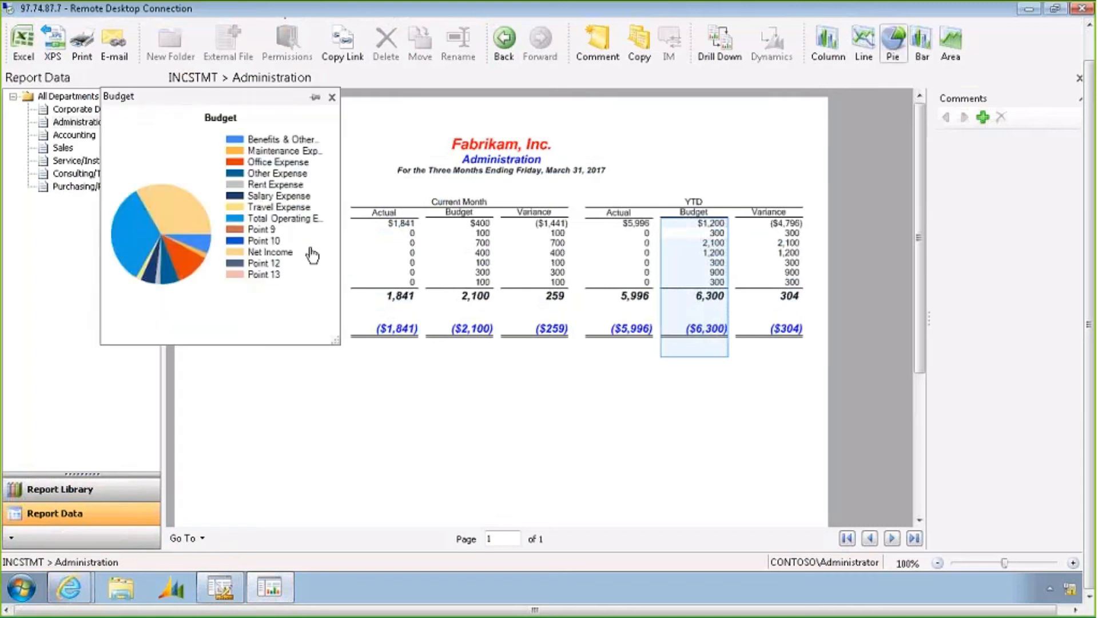
# Clear all series from the Budget pie chart and show only Maintenance Expense
pyautogui.rightClick(200, 153)
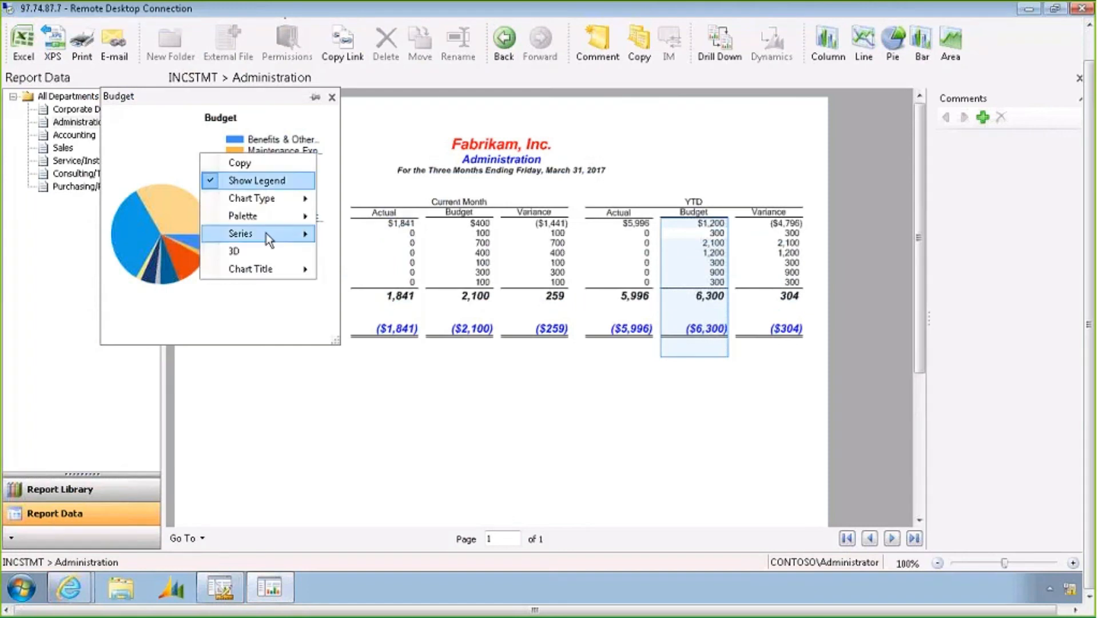
pyautogui.moveTo(266, 234)
pyautogui.click(369, 252)
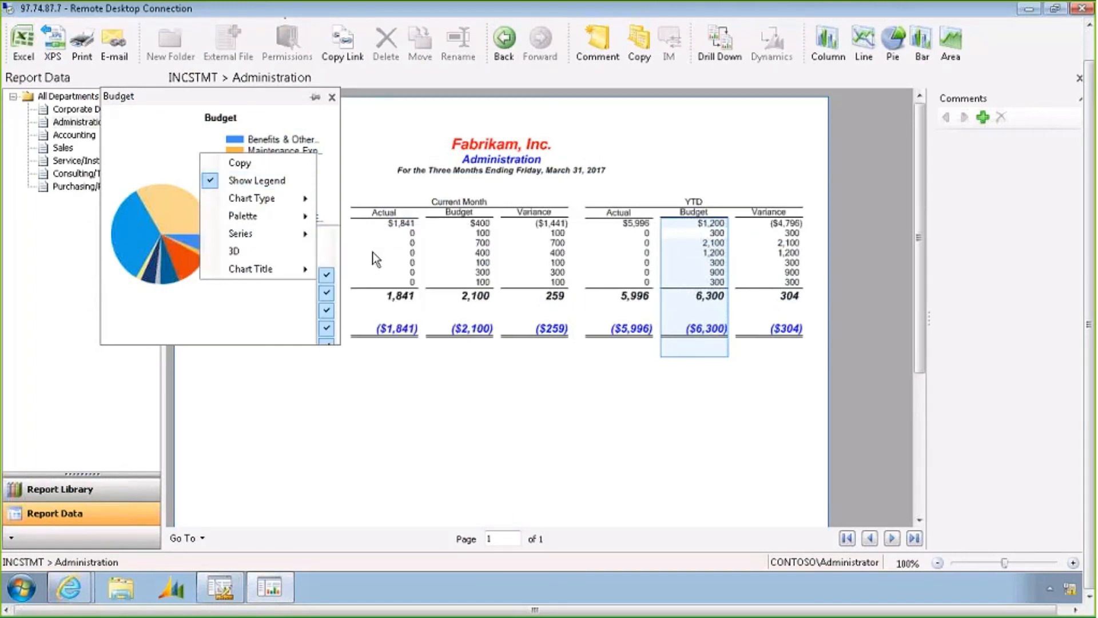
pyautogui.rightClick(249, 208)
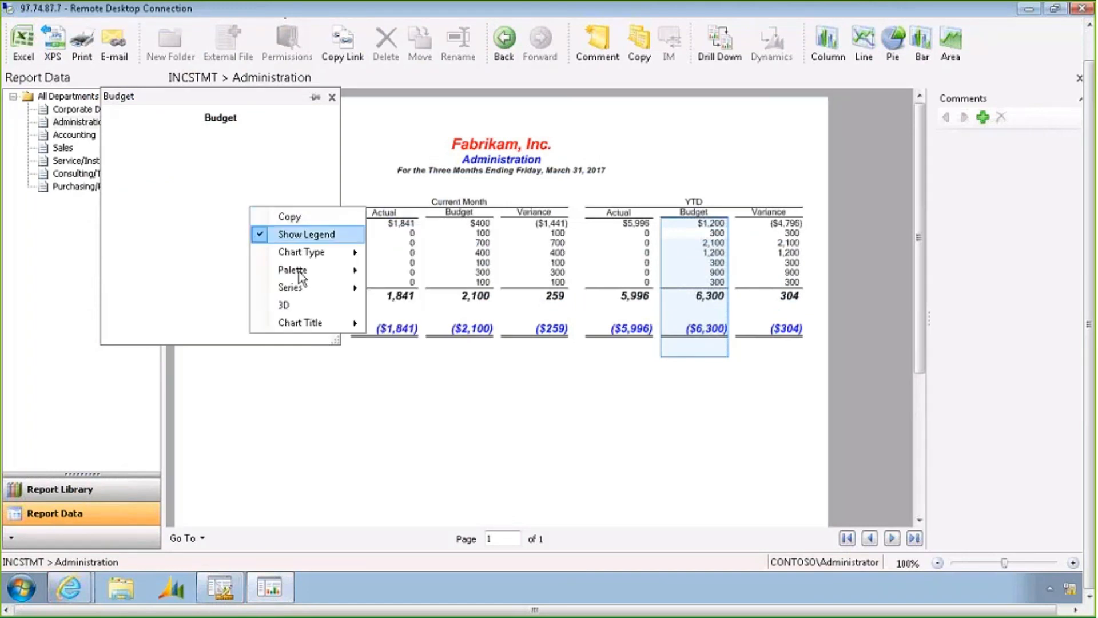
pyautogui.moveTo(317, 287)
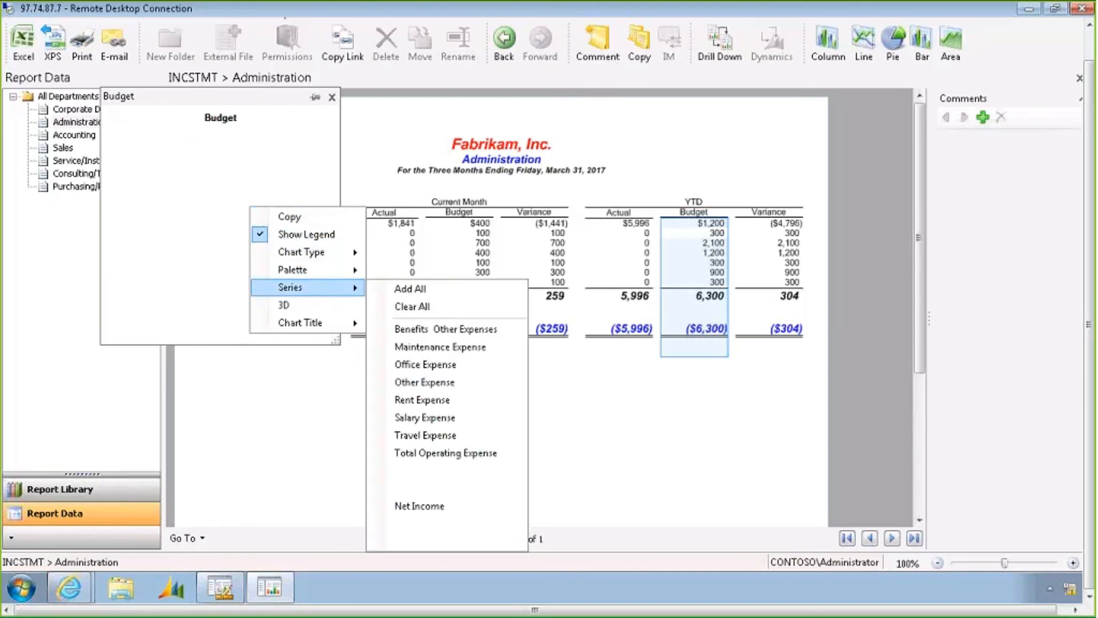
pyautogui.click(418, 347)
# Add the Office Expense and Rent Expense series to the Budget pie chart
pyautogui.rightClick(283, 217)
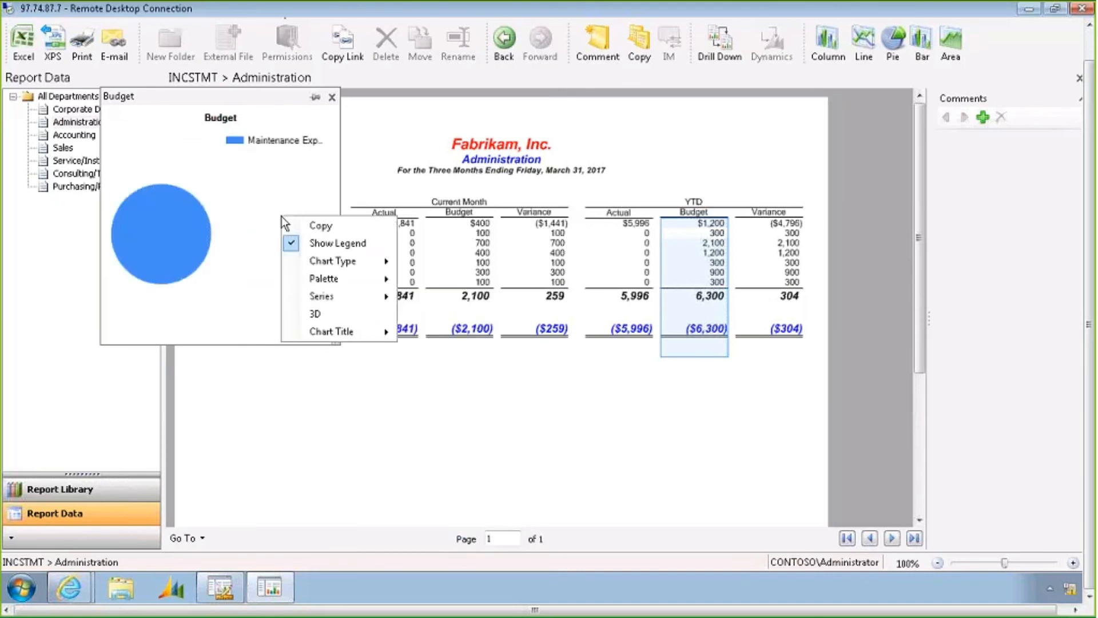
pyautogui.moveTo(348, 293)
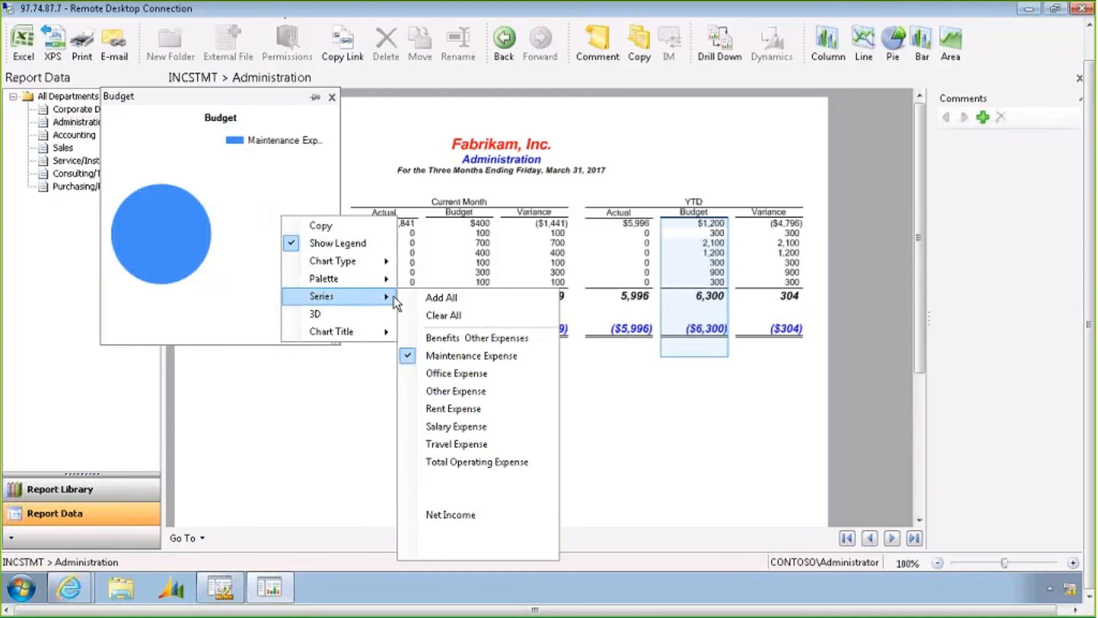
pyautogui.click(441, 373)
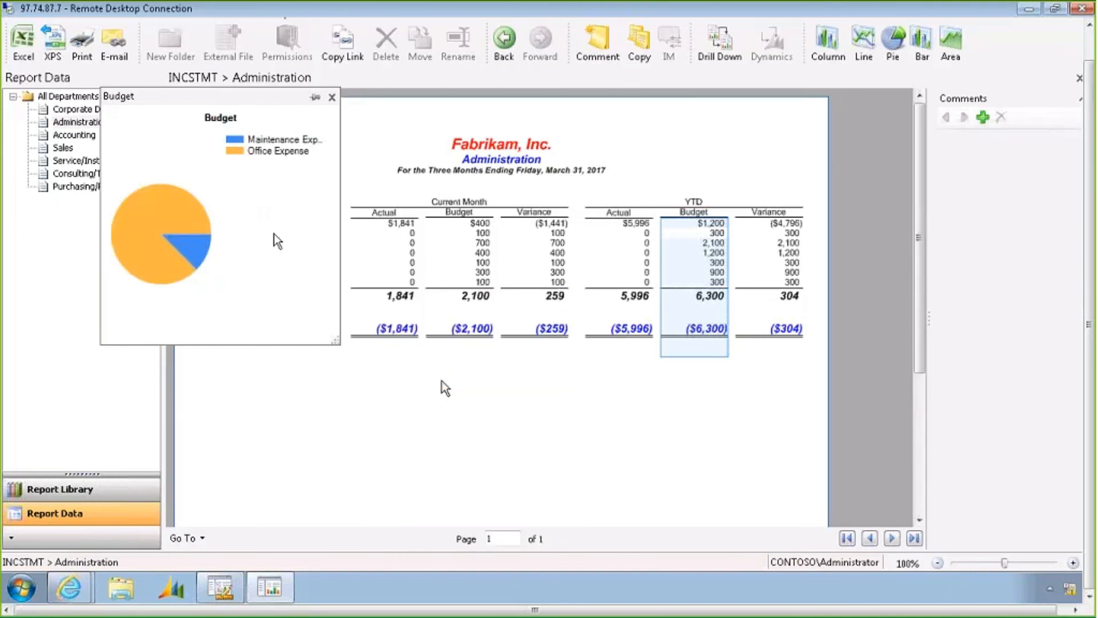
pyautogui.rightClick(274, 235)
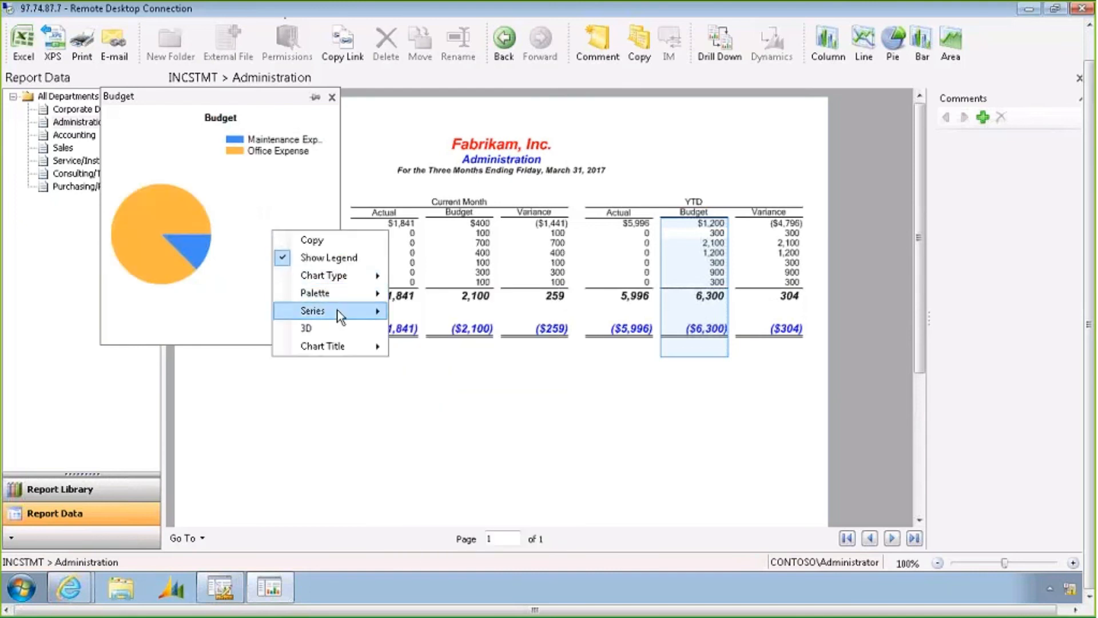
pyautogui.moveTo(312, 310)
pyautogui.click(455, 419)
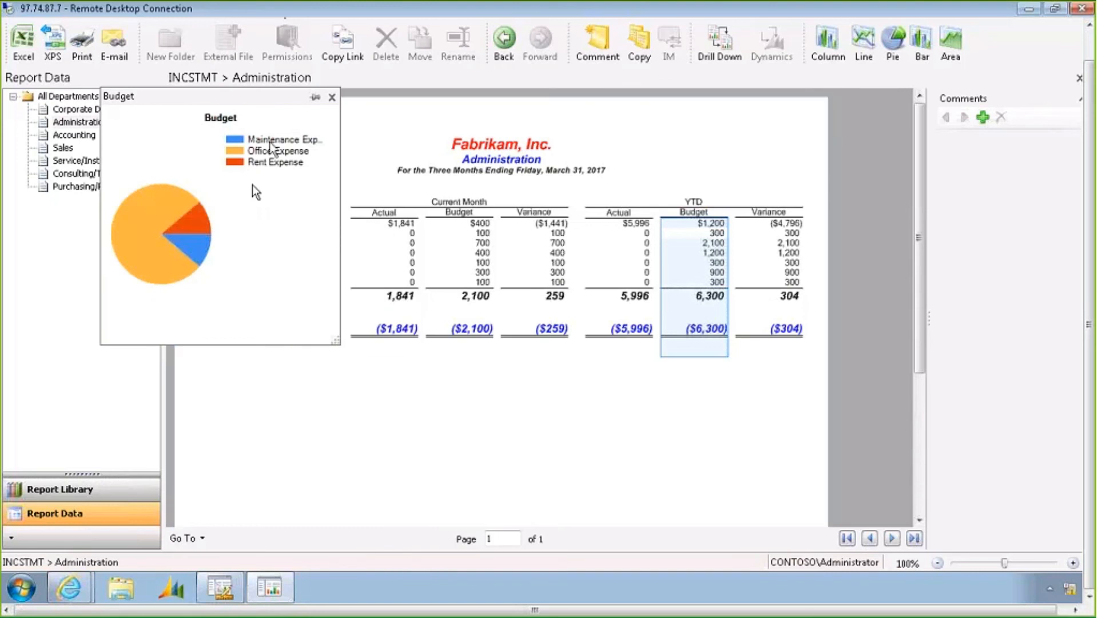
# Dock the Budget chart into the side panel and switch back to the report group definition
pyautogui.click(314, 98)
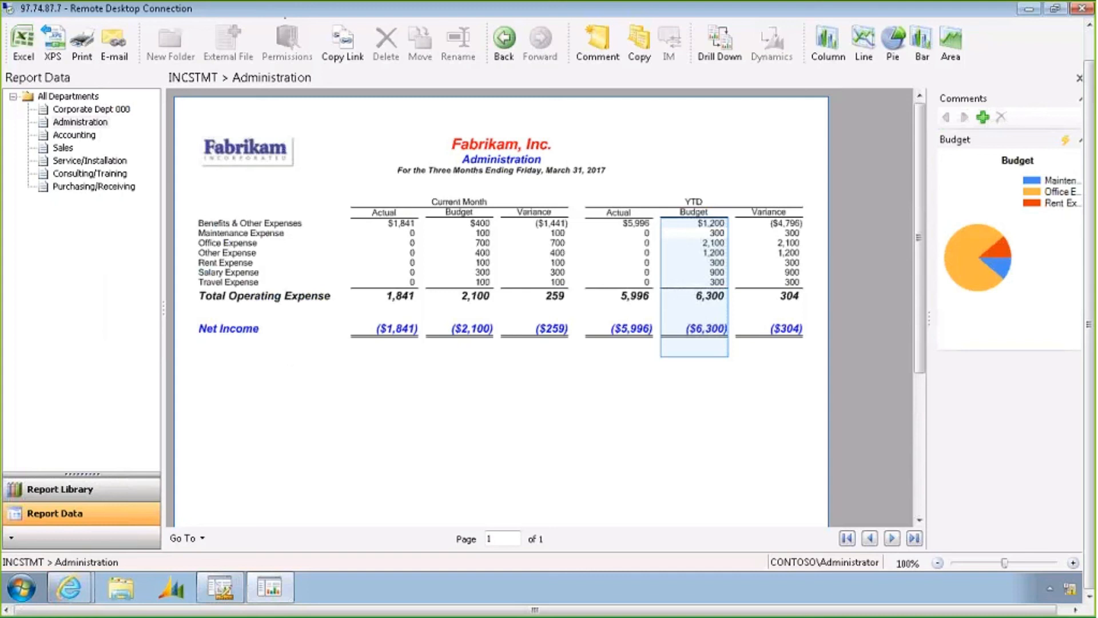
pyautogui.moveTo(223, 591)
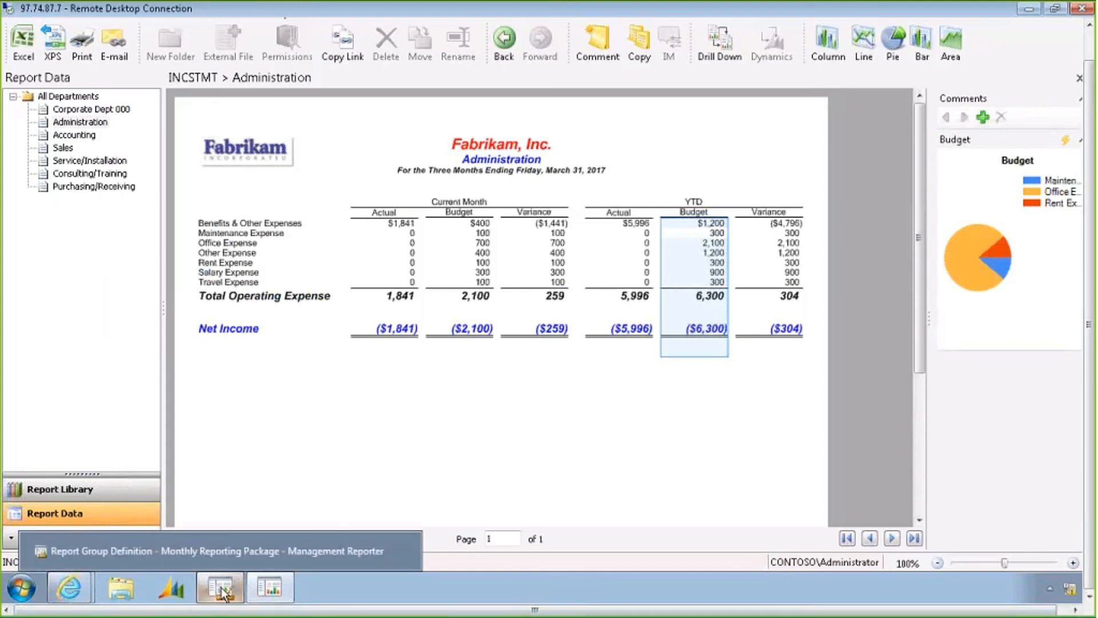
pyautogui.click(223, 590)
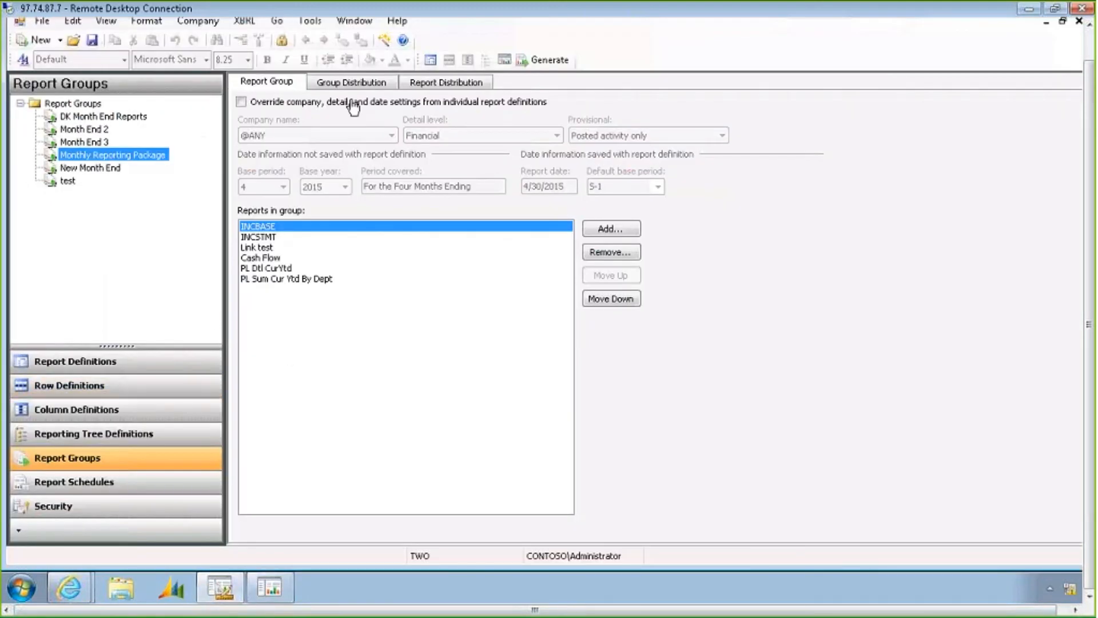
# Open the INCSTMT row definition from the report group and review its row codes, descriptions, formulas and financial dimension links
pyautogui.click(433, 57)
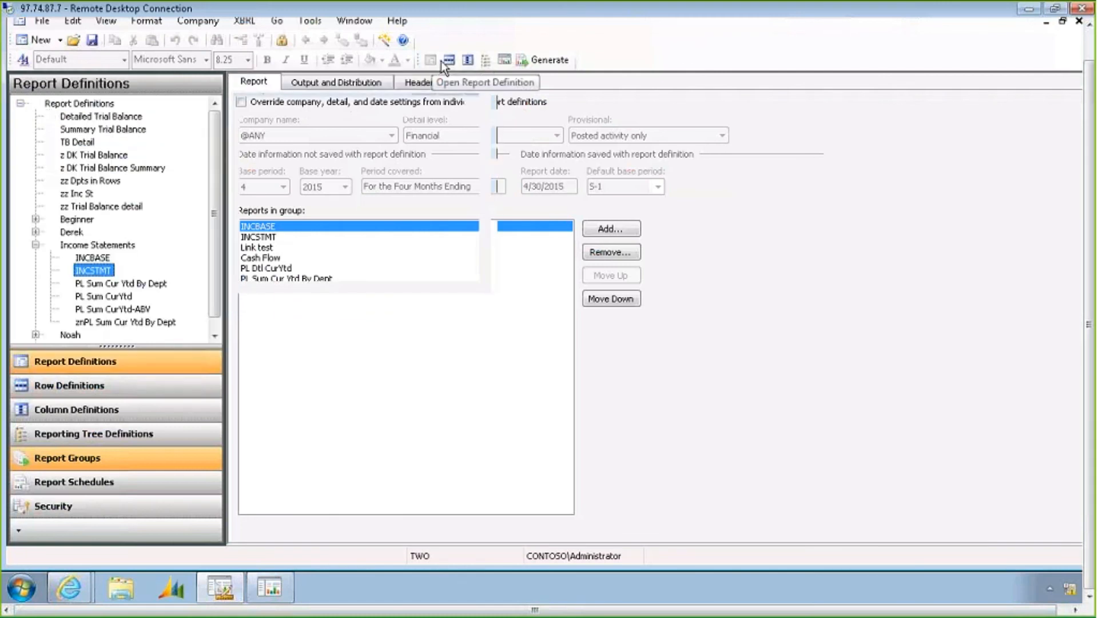
pyautogui.click(452, 61)
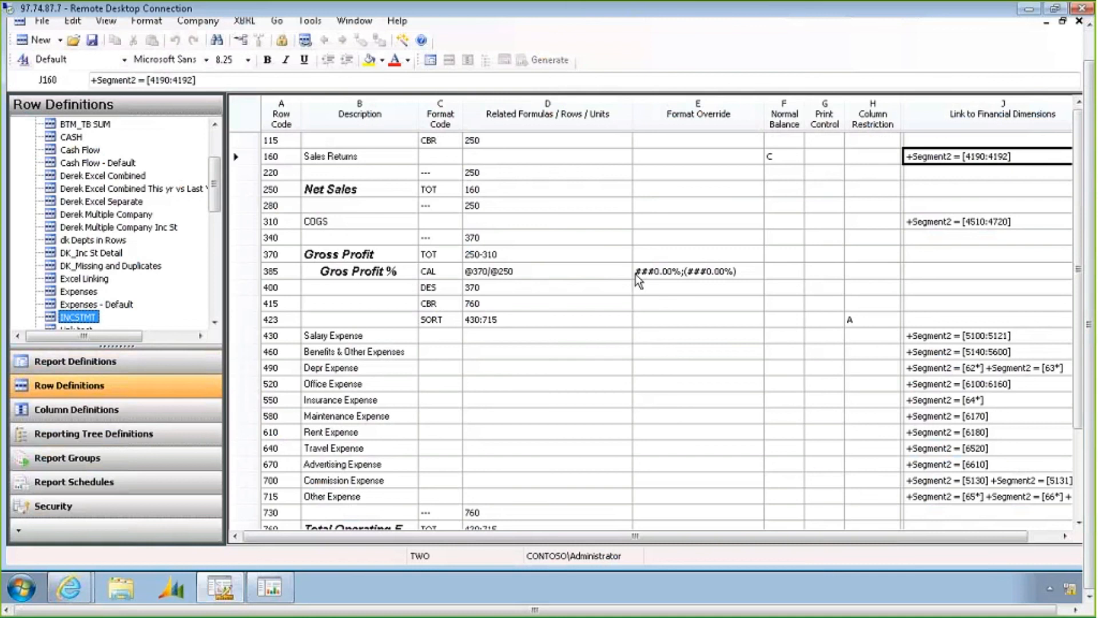
pyautogui.moveTo(283, 155); pyautogui.dragTo(281, 416)
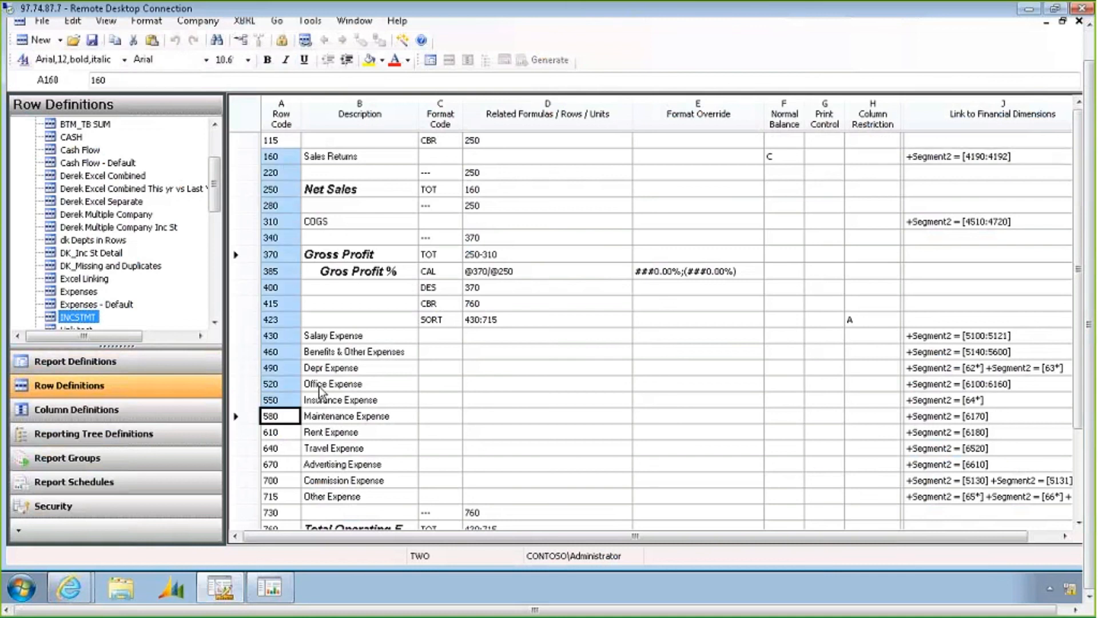
pyautogui.moveTo(385, 152); pyautogui.dragTo(359, 416)
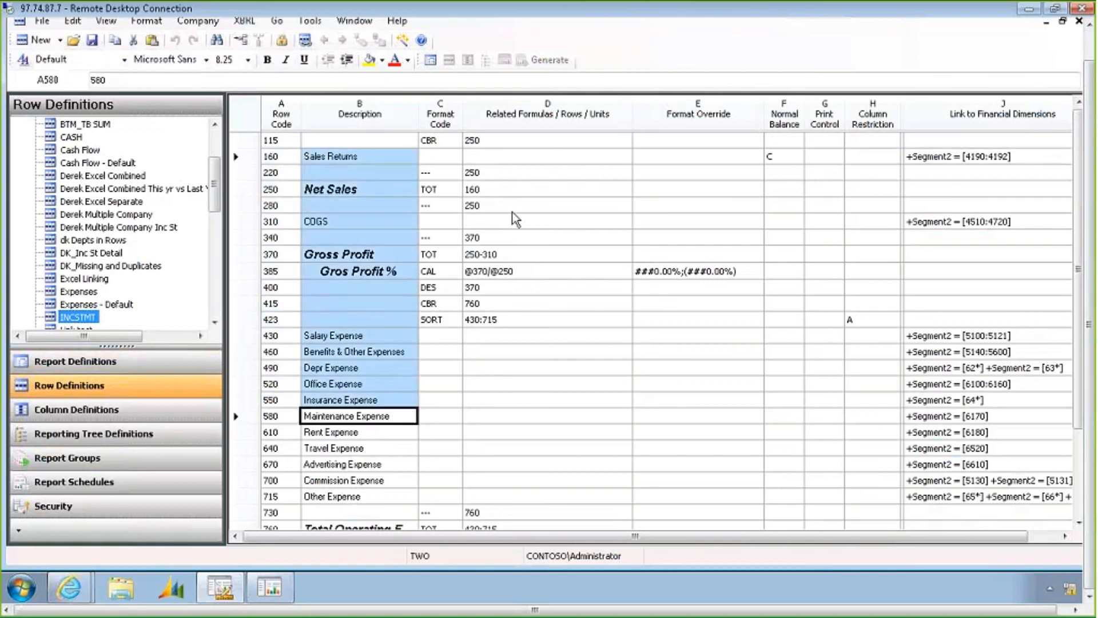
pyautogui.moveTo(512, 210); pyautogui.dragTo(522, 331)
pyautogui.moveTo(998, 160); pyautogui.dragTo(995, 420)
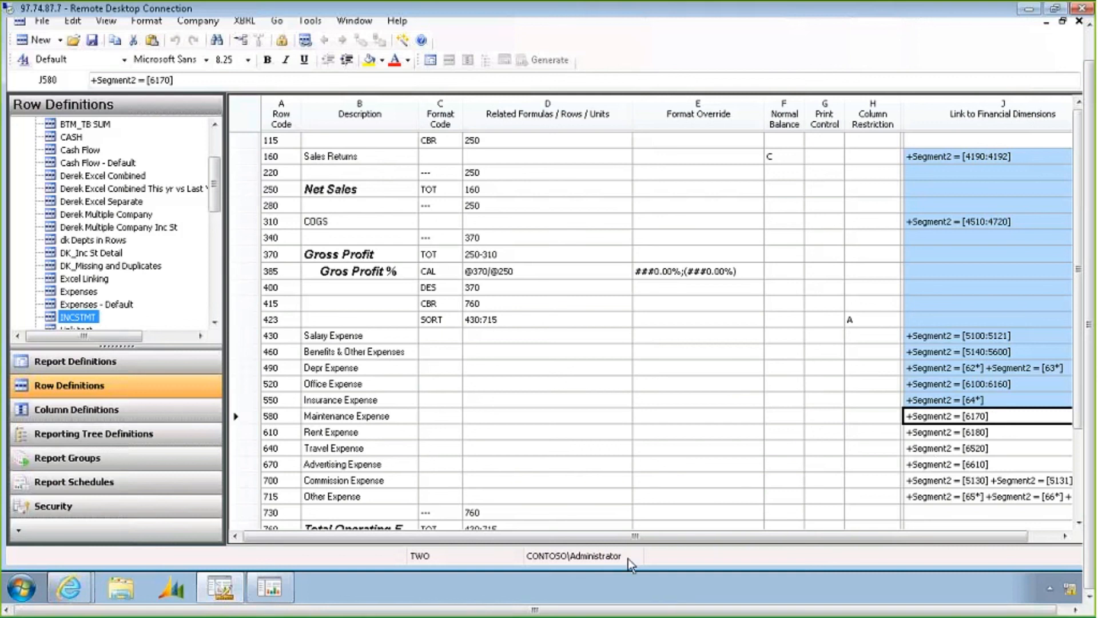
# Switch to the report viewer and open the Unpublished folder in the report library
pyautogui.click(266, 591)
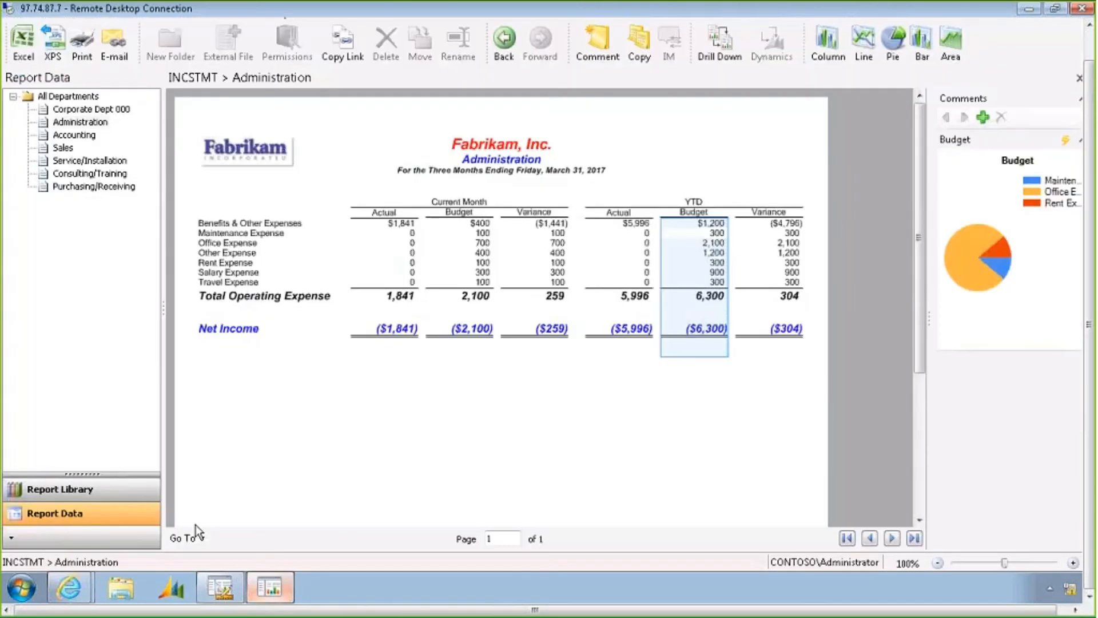
pyautogui.click(87, 492)
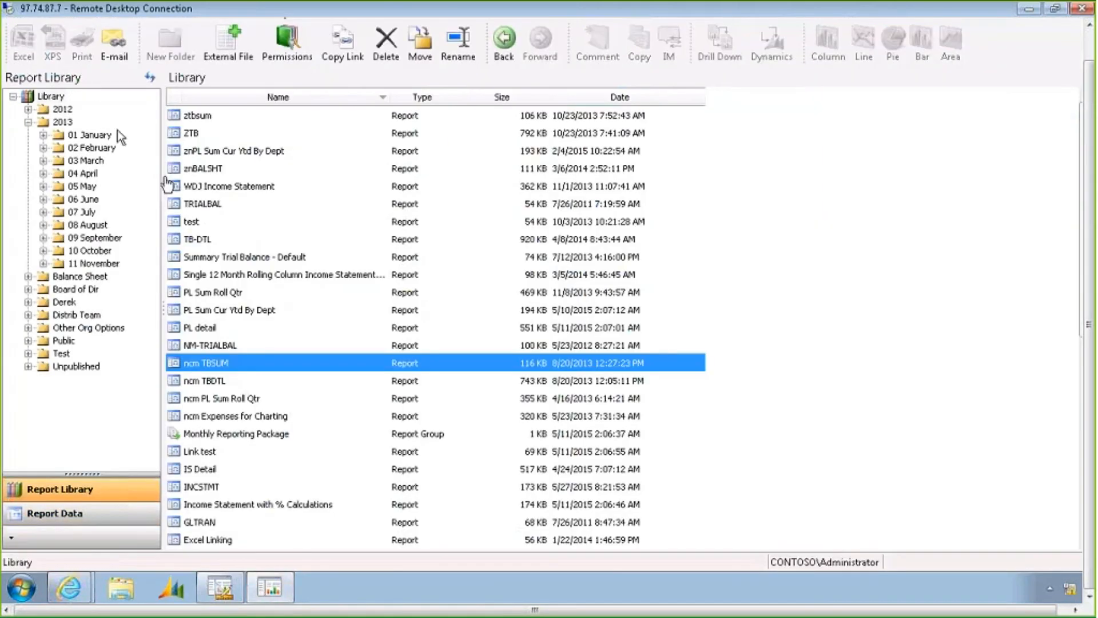
pyautogui.click(53, 98)
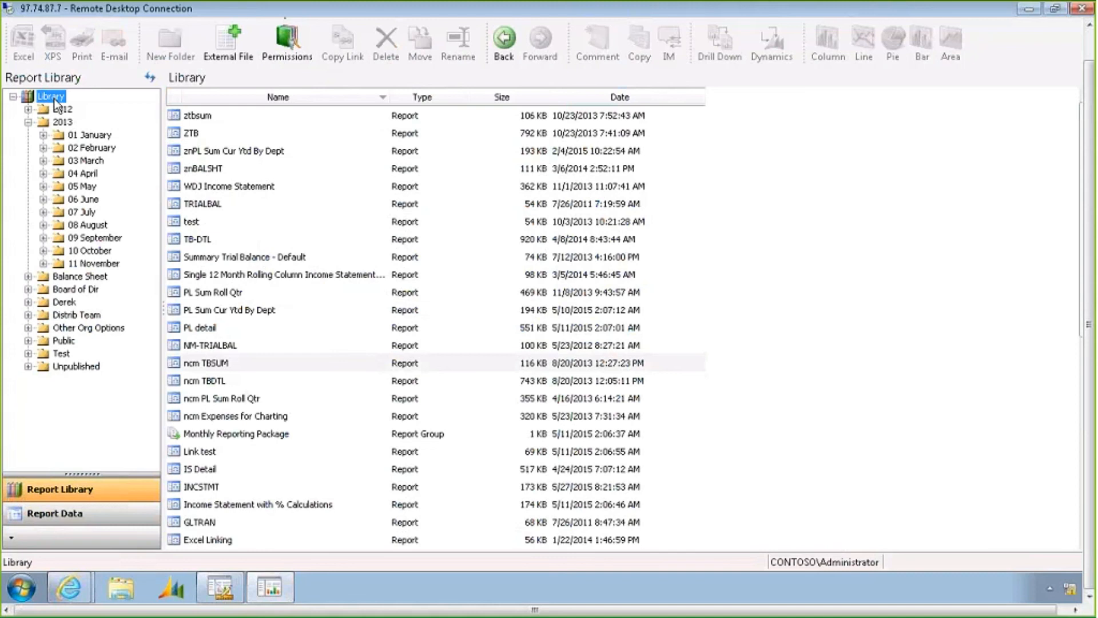
pyautogui.click(69, 367)
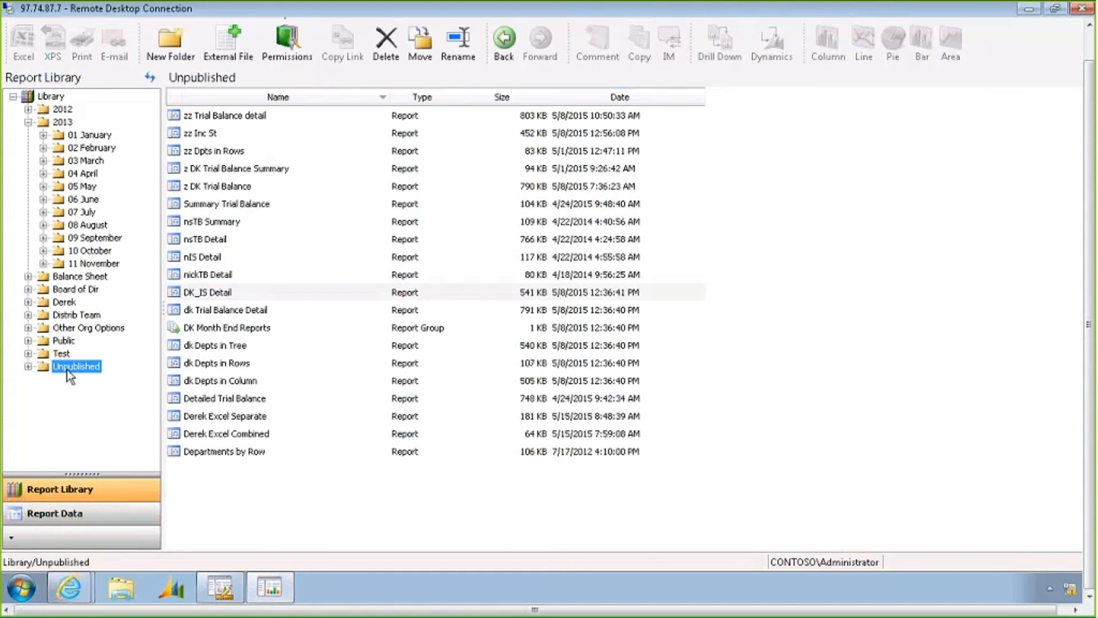
# Move the most recent version of the Summary Trial Balance report into the 2013 / 03 March folder
pyautogui.rightClick(232, 204)
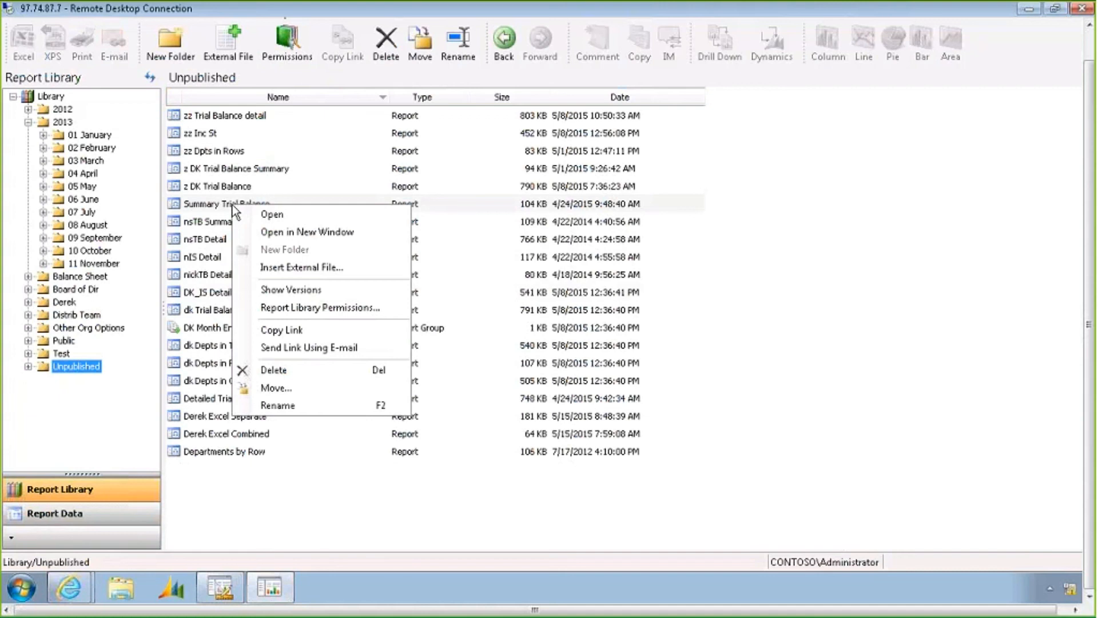
pyautogui.click(290, 391)
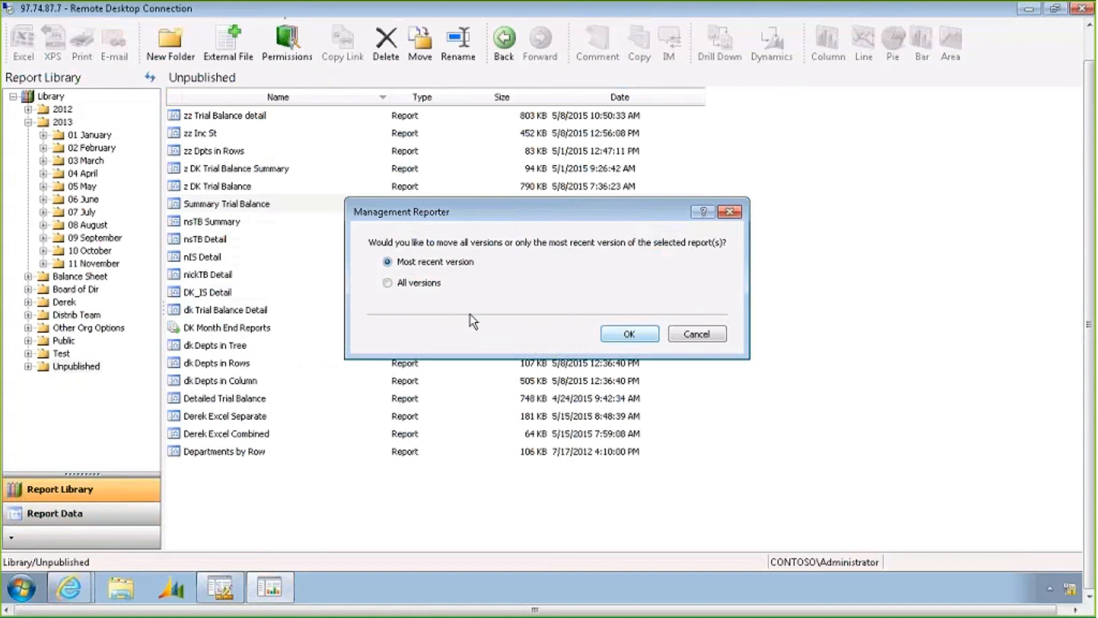
pyautogui.click(629, 337)
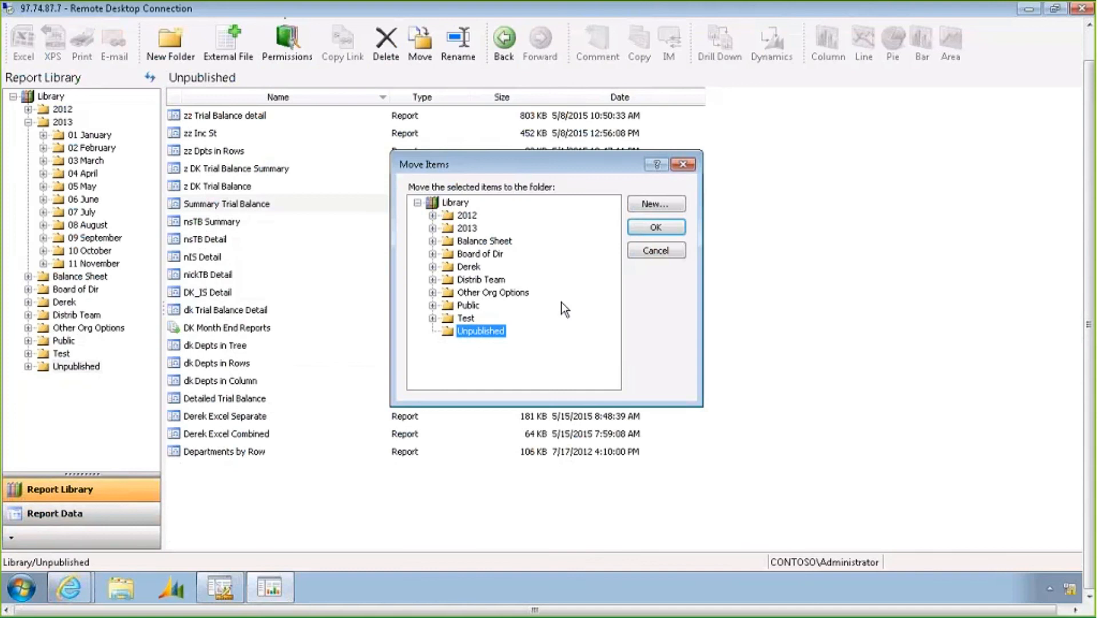
pyautogui.click(433, 228)
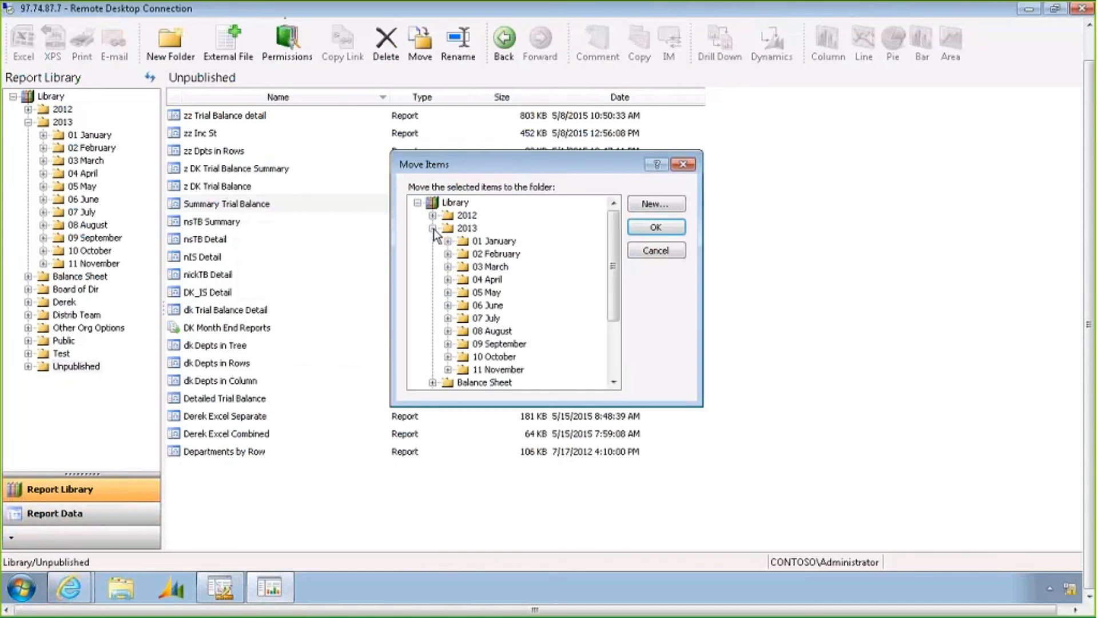
pyautogui.click(477, 267)
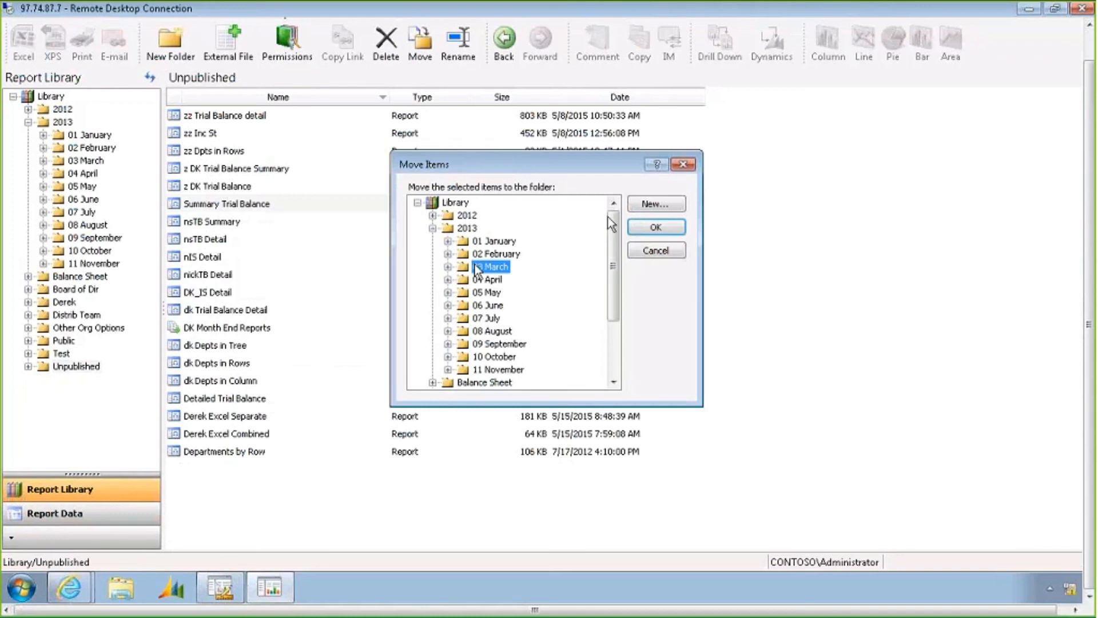
pyautogui.click(664, 231)
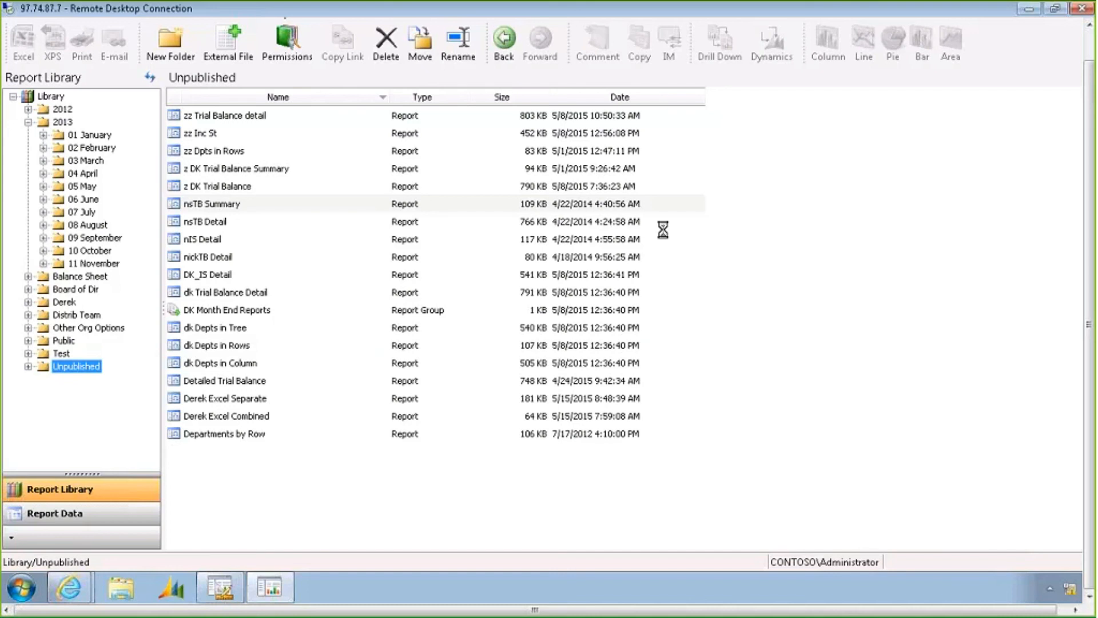
# Open the 03 March folder and select the moved Summary Trial Balance report
pyautogui.click(71, 163)
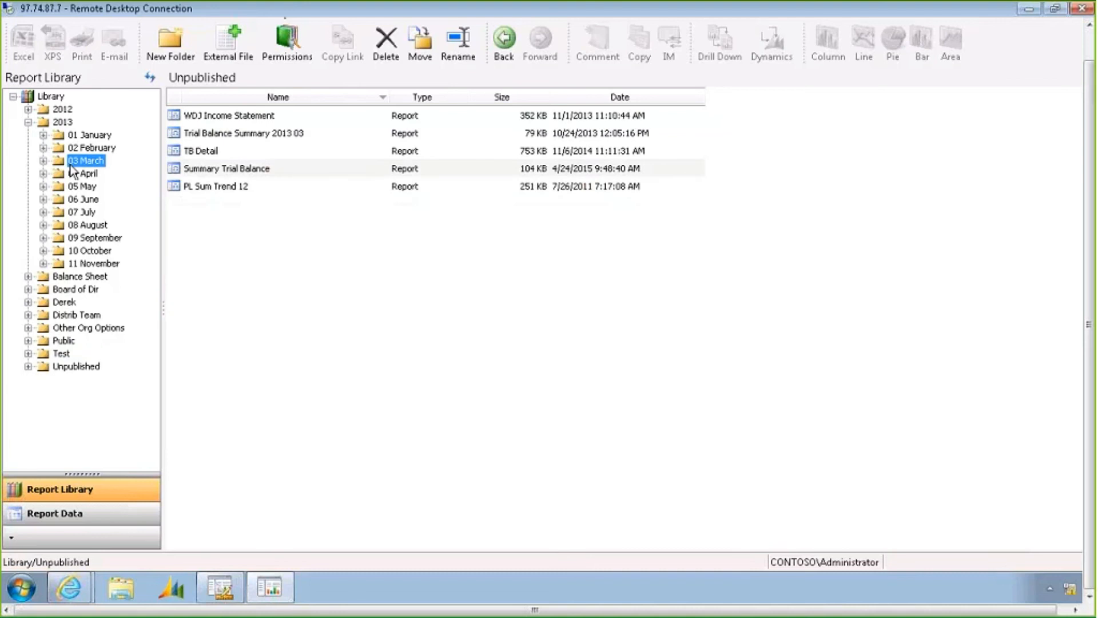
pyautogui.click(275, 170)
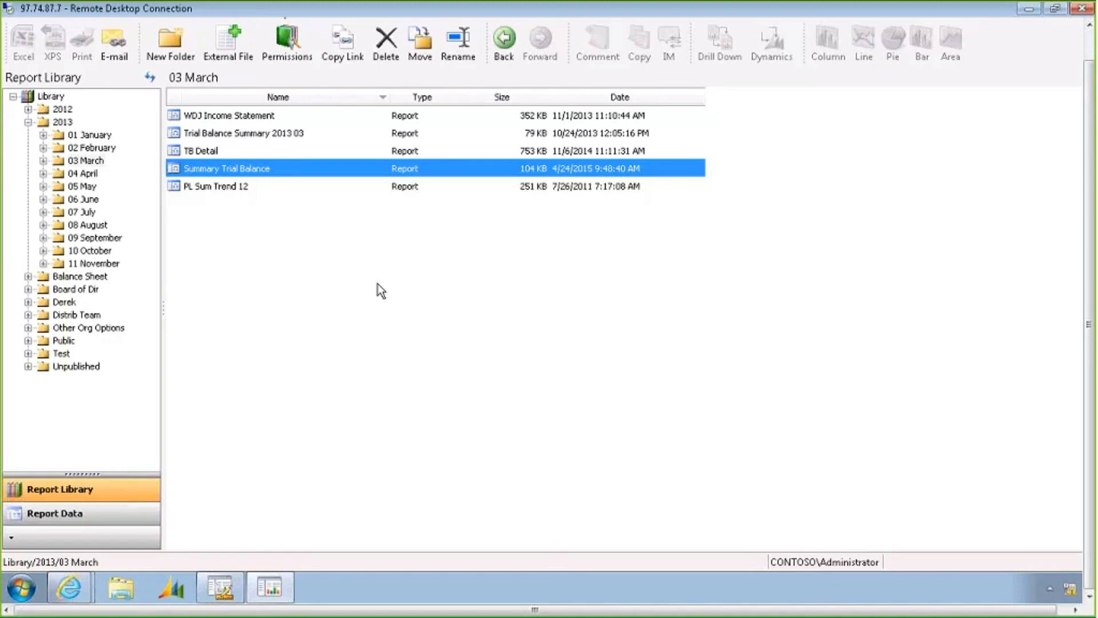
# Return to the report designer and open the Dept reporting tree definition used by the INCSTMT report
pyautogui.click(219, 588)
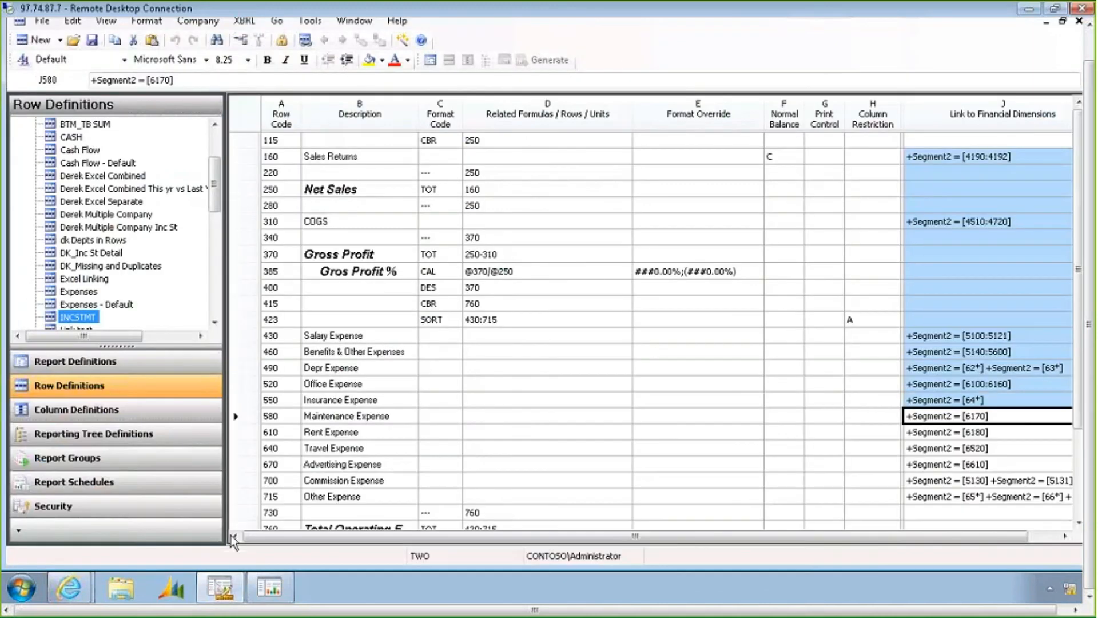
pyautogui.click(430, 60)
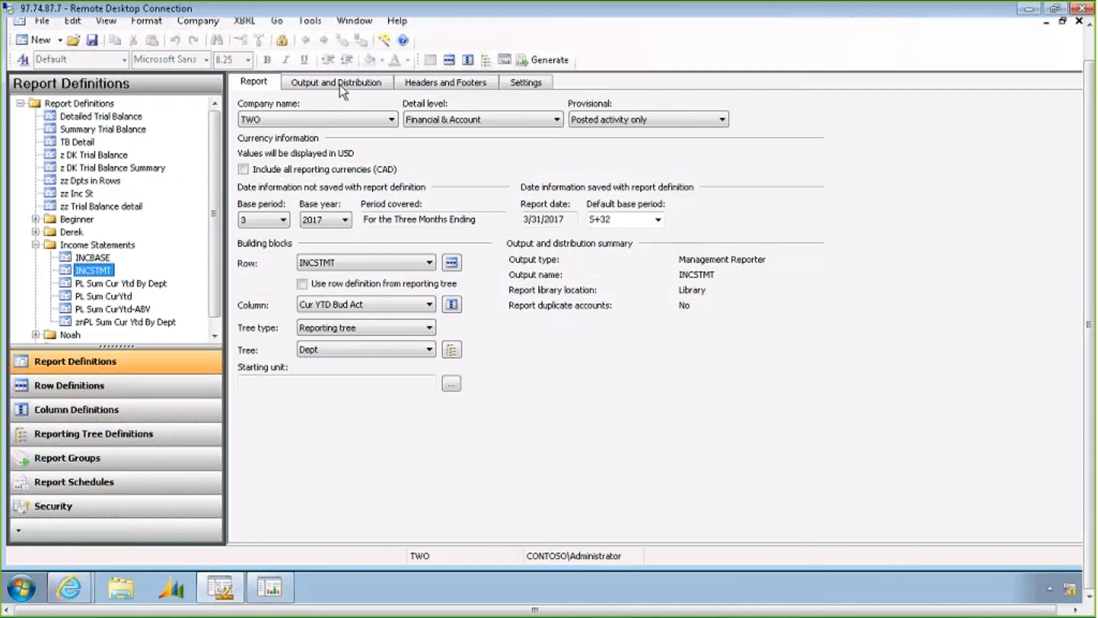
pyautogui.click(339, 84)
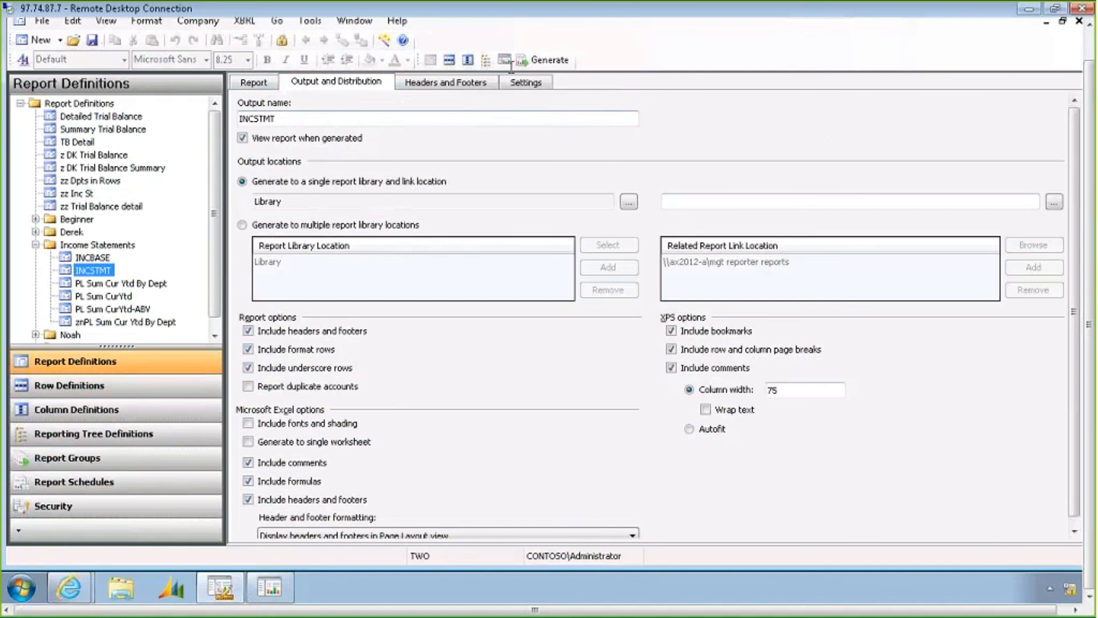
pyautogui.click(483, 59)
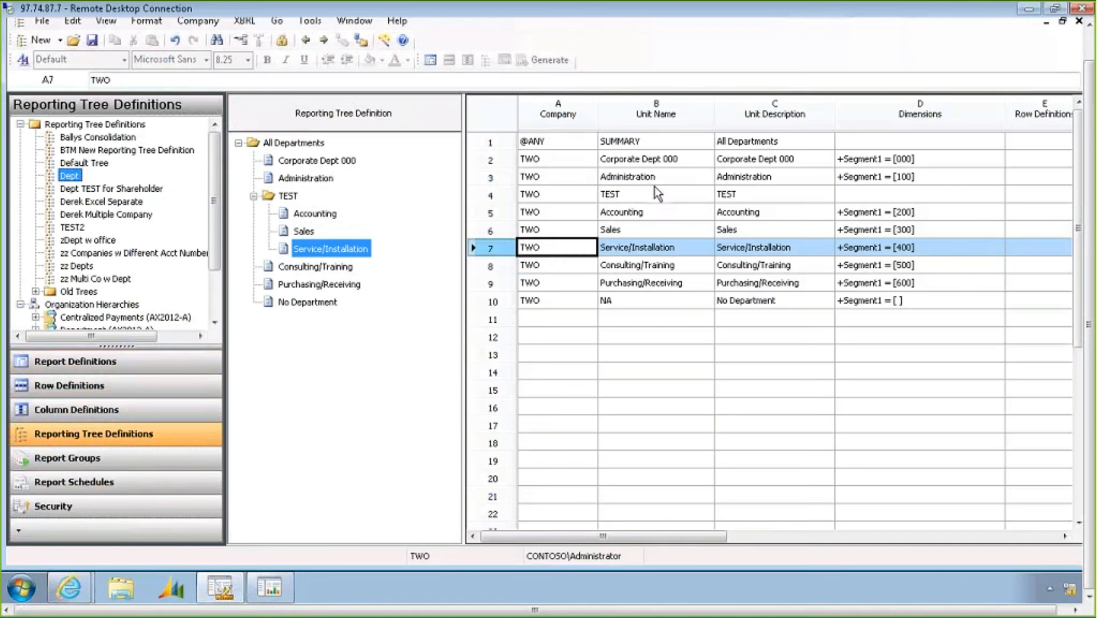
pyautogui.click(743, 211)
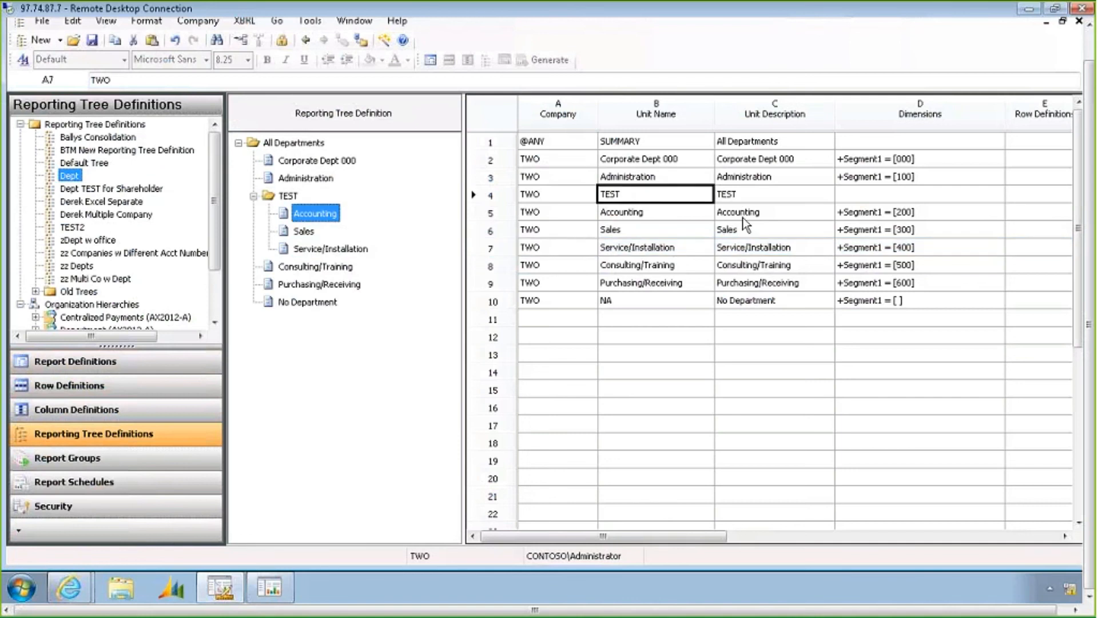
# Restrict the Accounting reporting unit's unit security to a single user account from the available users and groups
pyautogui.click(496, 212)
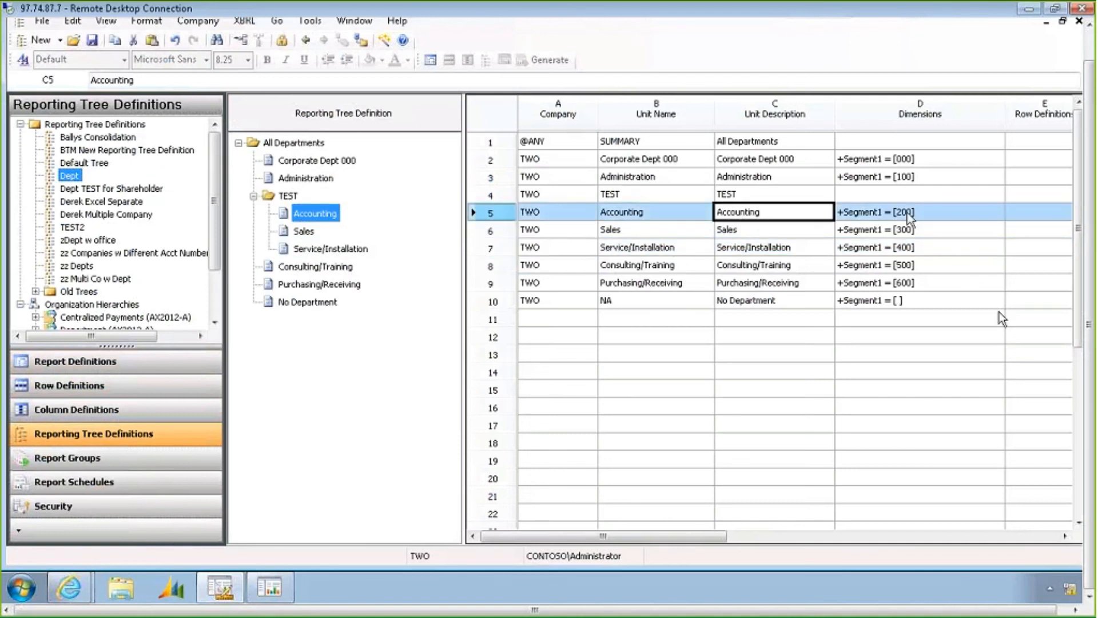
pyautogui.click(1048, 537)
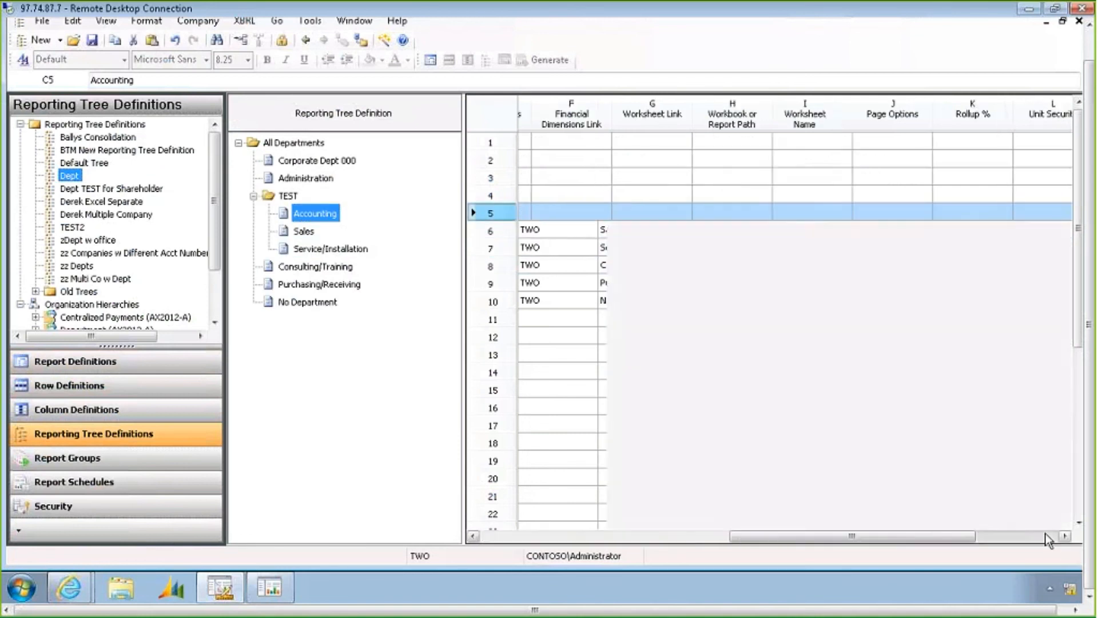
pyautogui.click(1048, 538)
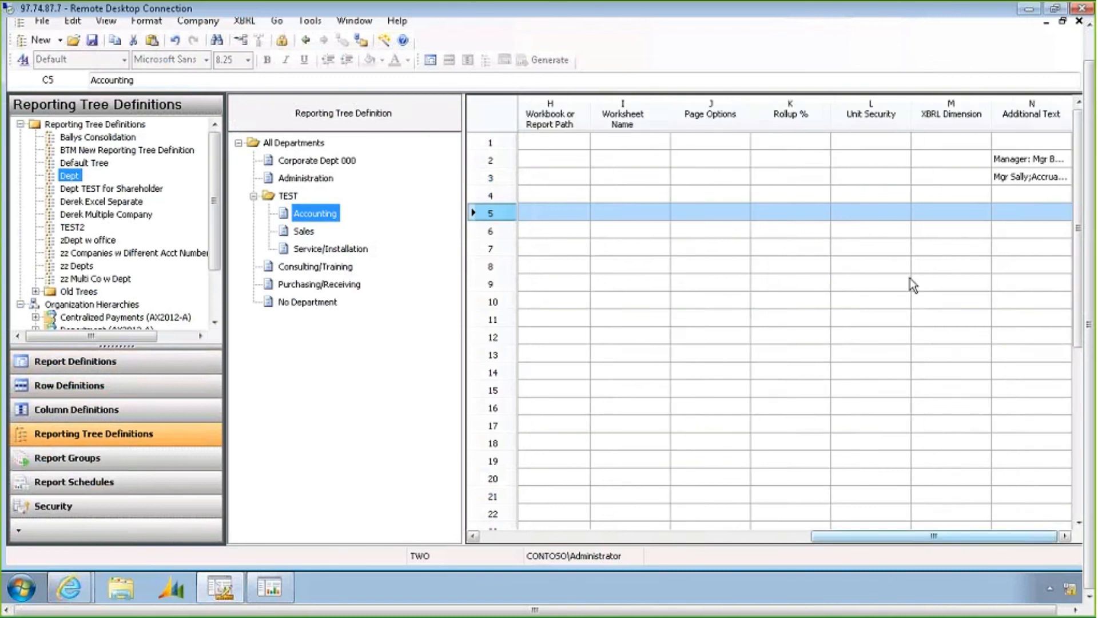
pyautogui.click(870, 213)
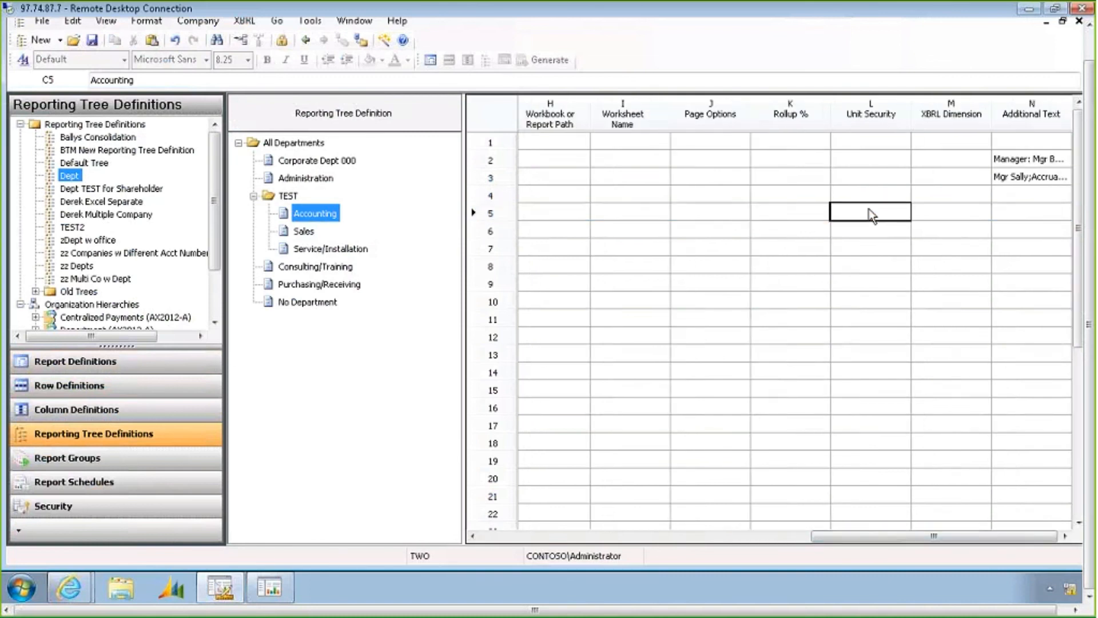
pyautogui.doubleClick(871, 215)
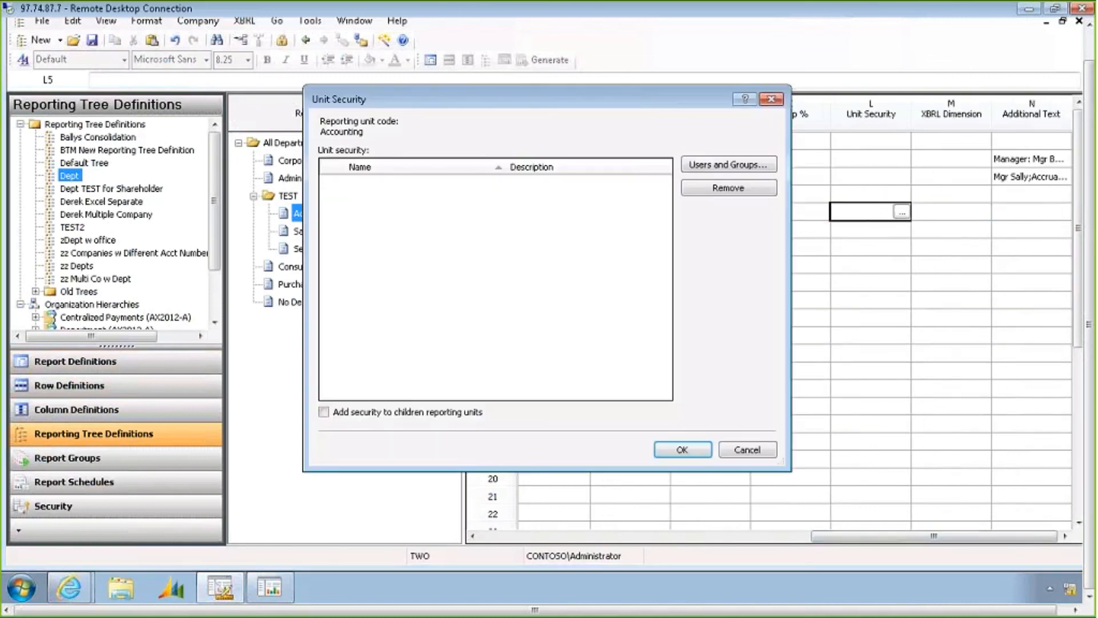
pyautogui.click(692, 165)
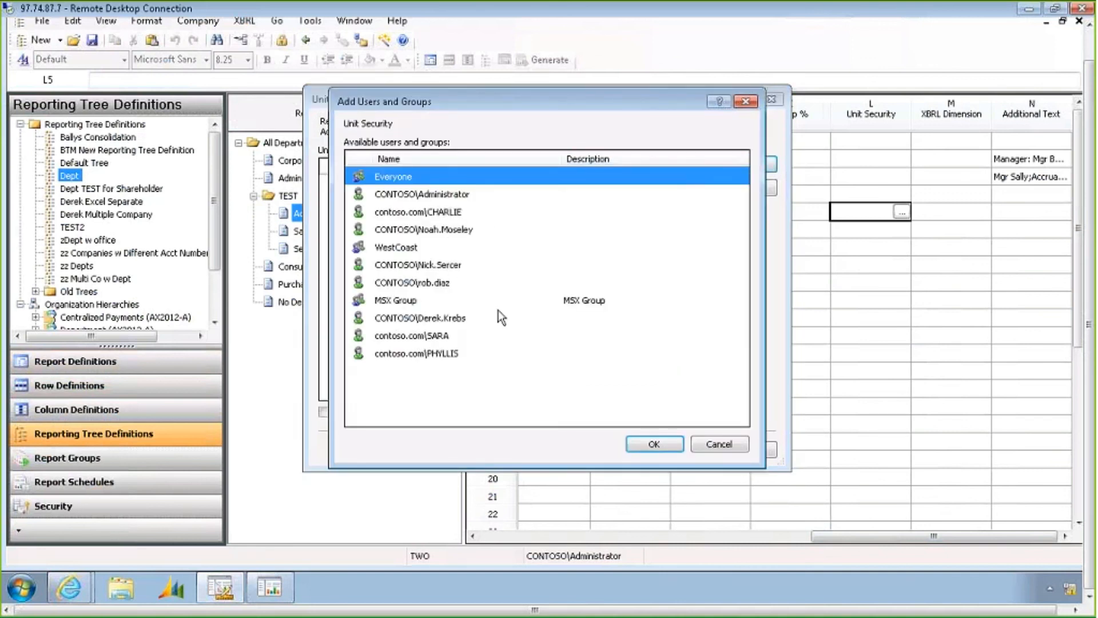
pyautogui.click(442, 353)
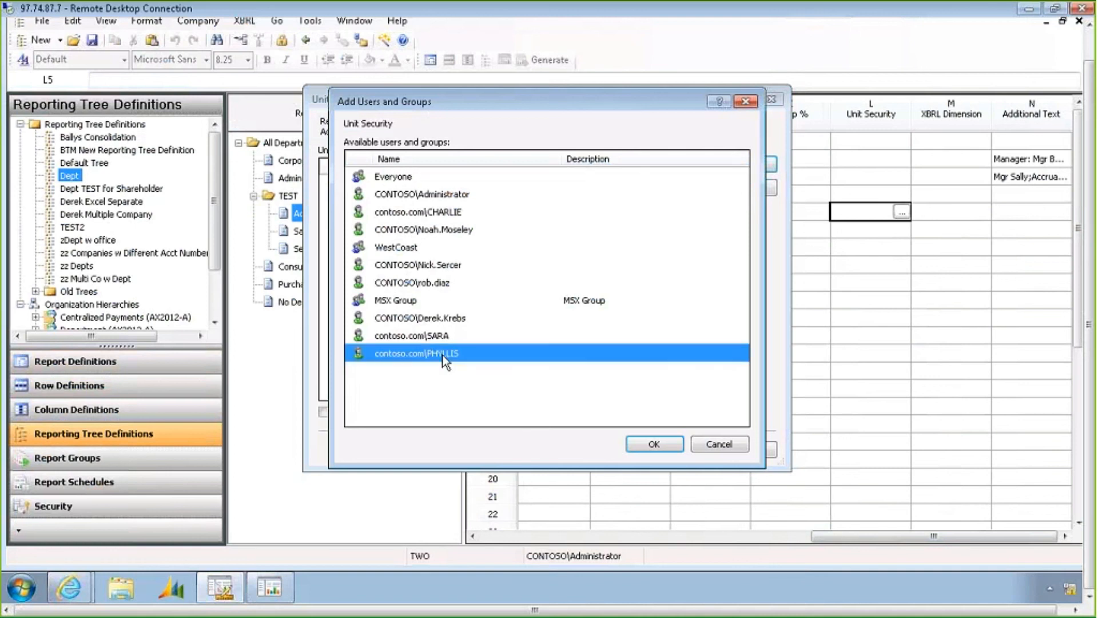
pyautogui.click(649, 445)
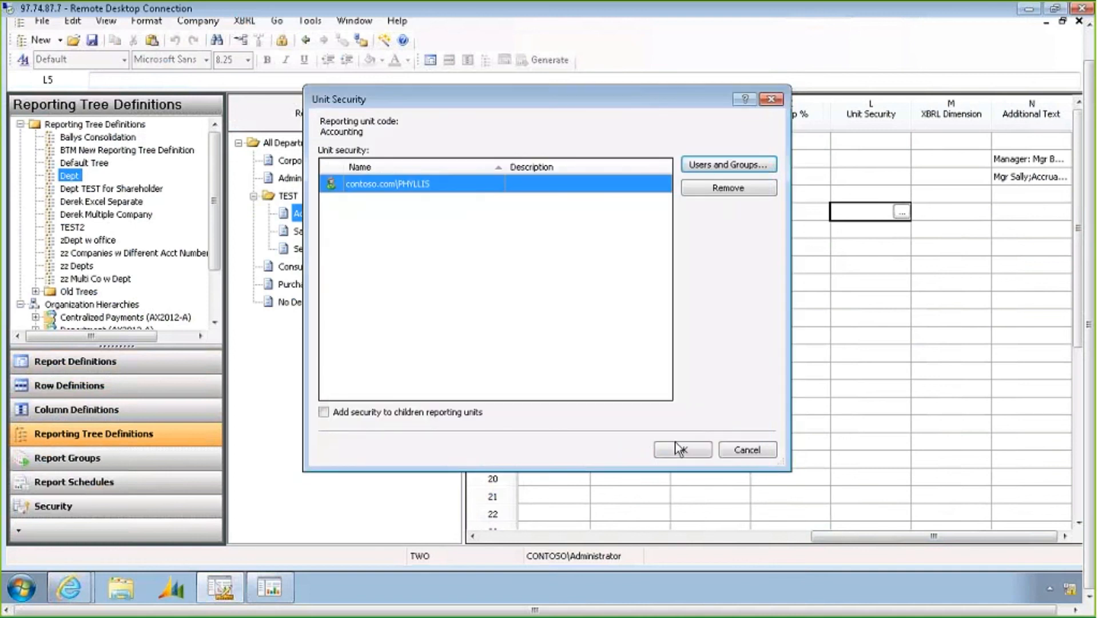
pyautogui.click(687, 449)
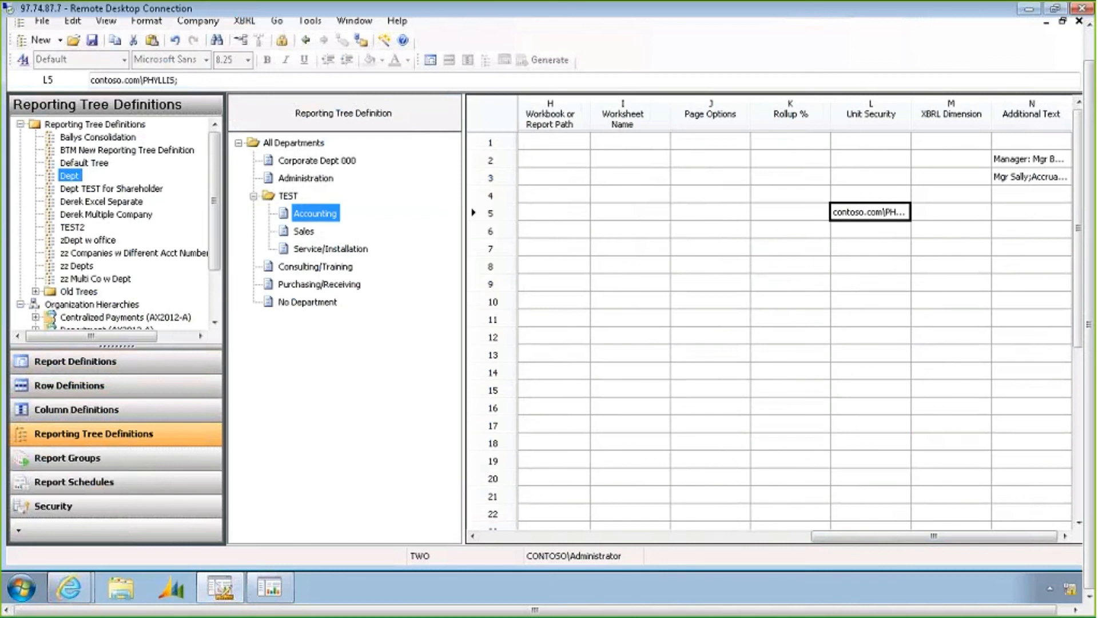
# Review the other reporting units in the Dept tree, such as Sales, Consulting/Training and Purchasing/Receiving
pyautogui.click(489, 535)
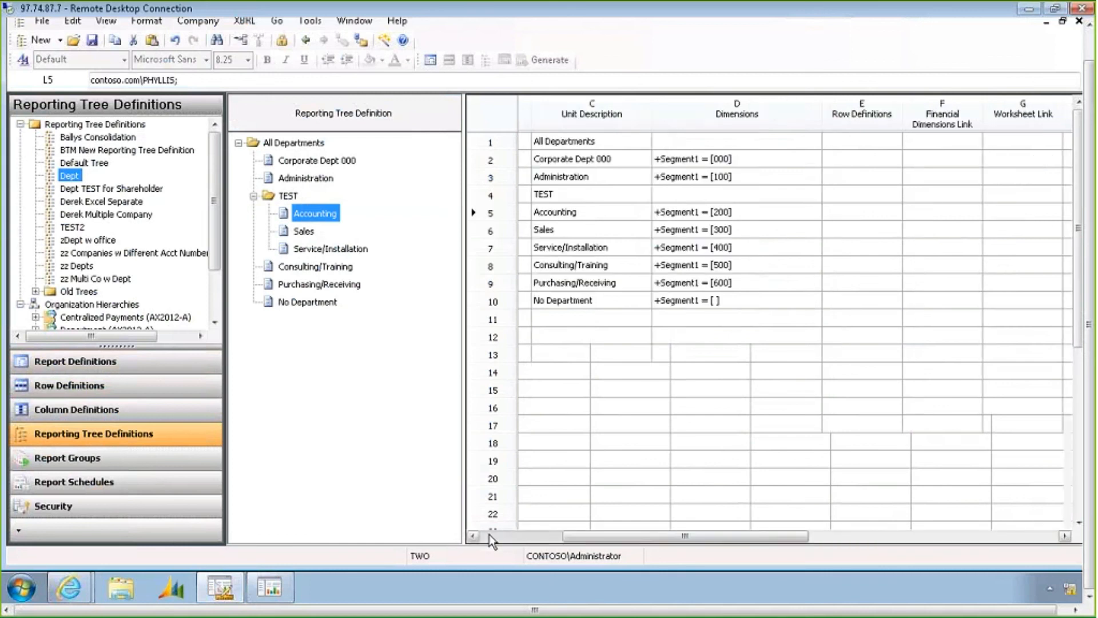
pyautogui.click(510, 213)
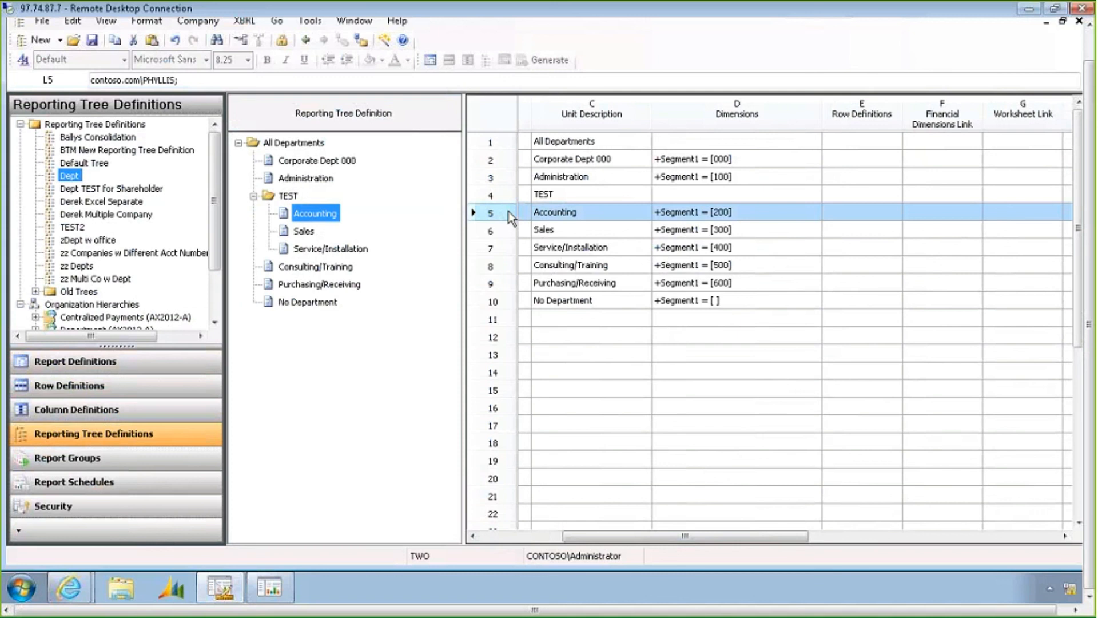
pyautogui.click(510, 211)
pyautogui.click(602, 233)
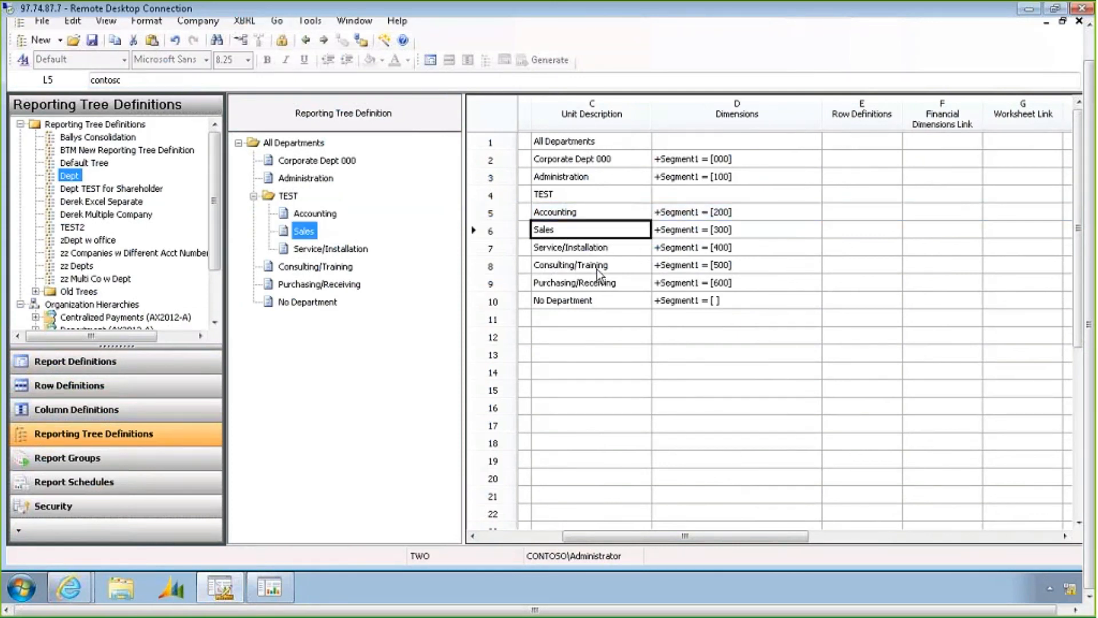
pyautogui.click(598, 266)
pyautogui.click(595, 284)
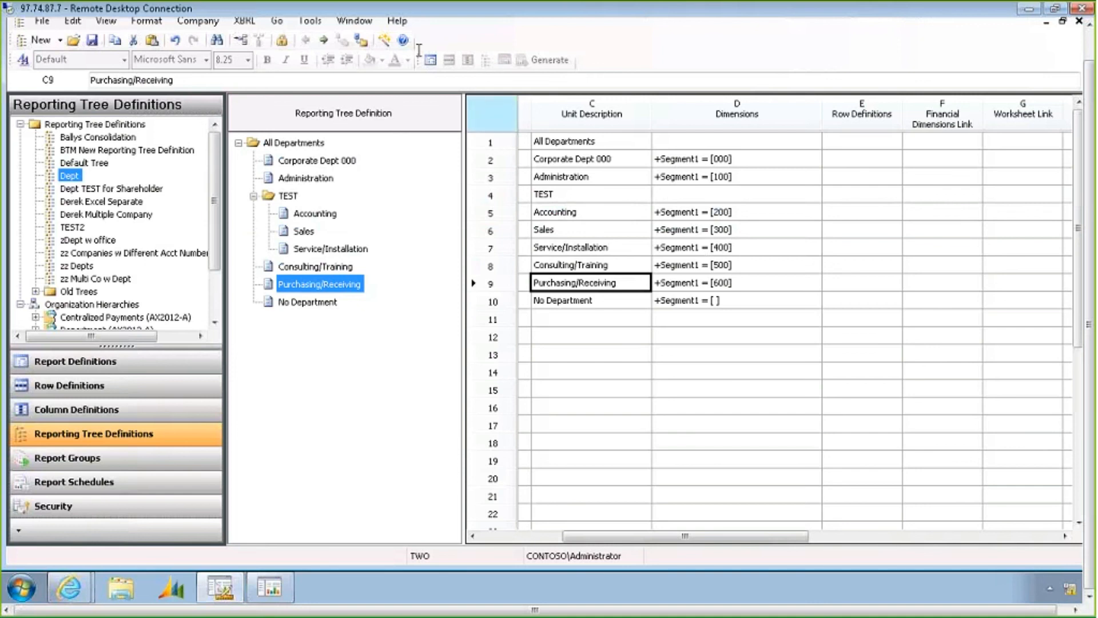
# Switch to the Cur YTD Bud Act column definition and review the book code options for the Budget column
pyautogui.click(355, 21)
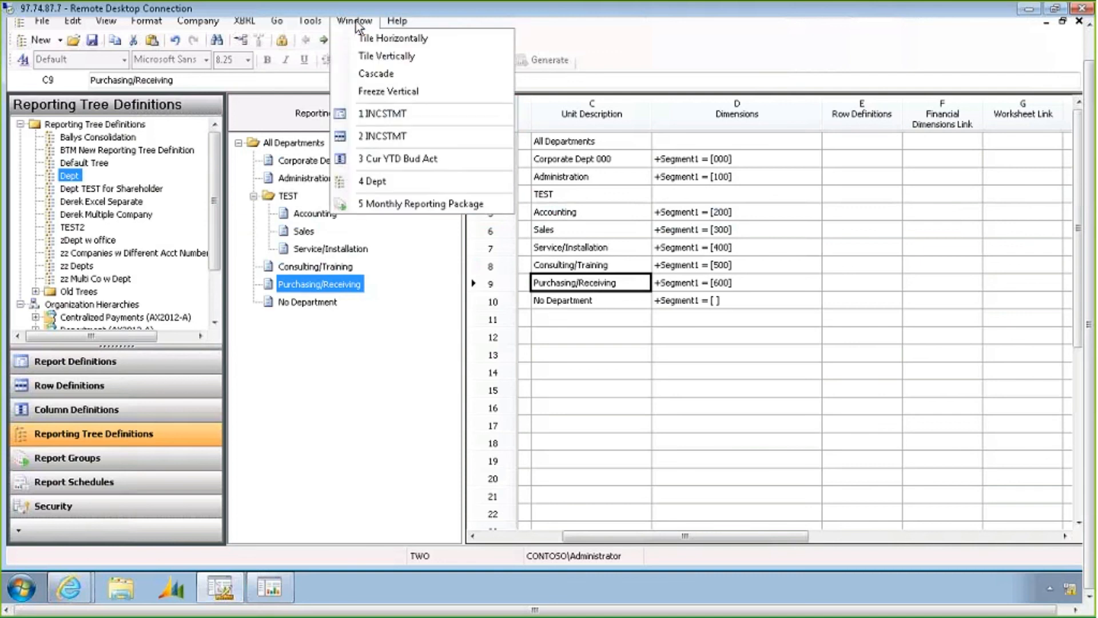
pyautogui.click(378, 159)
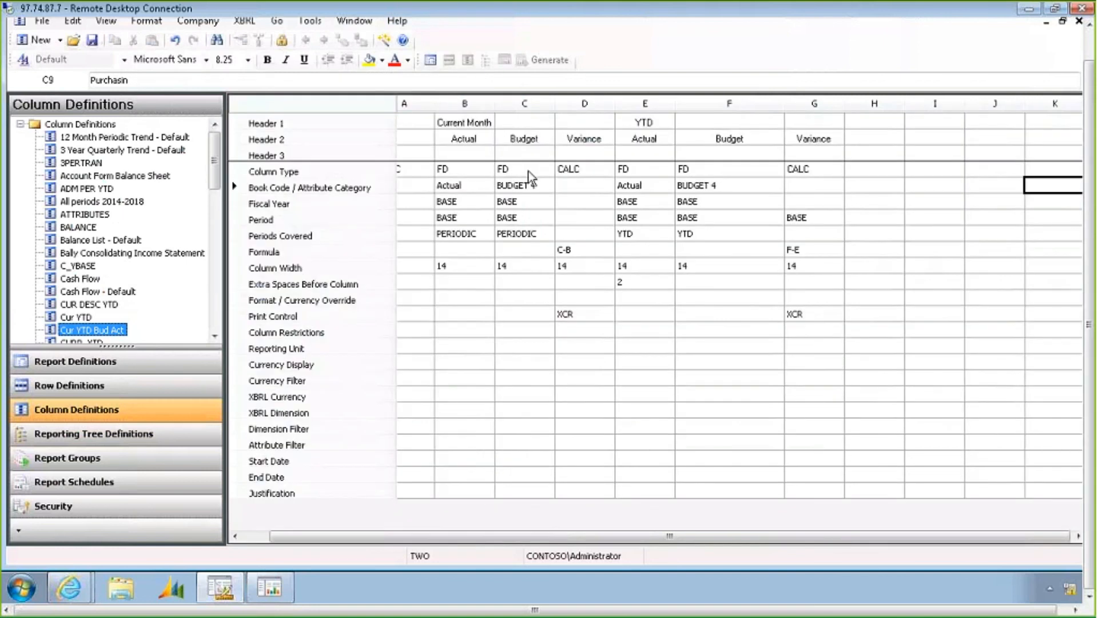
pyautogui.click(525, 170)
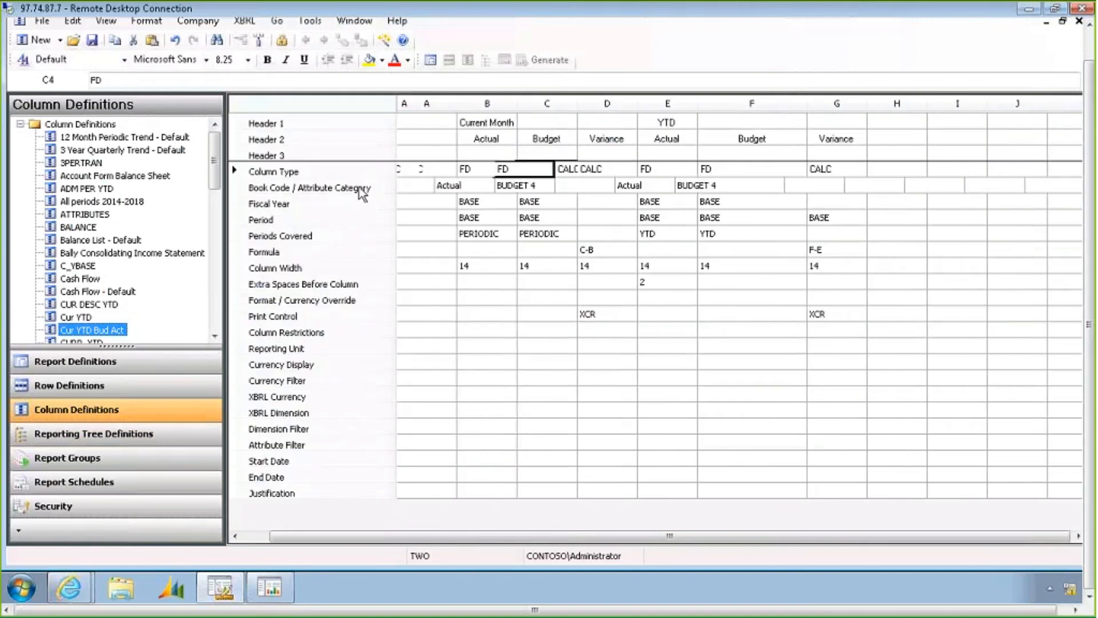
pyautogui.click(362, 191)
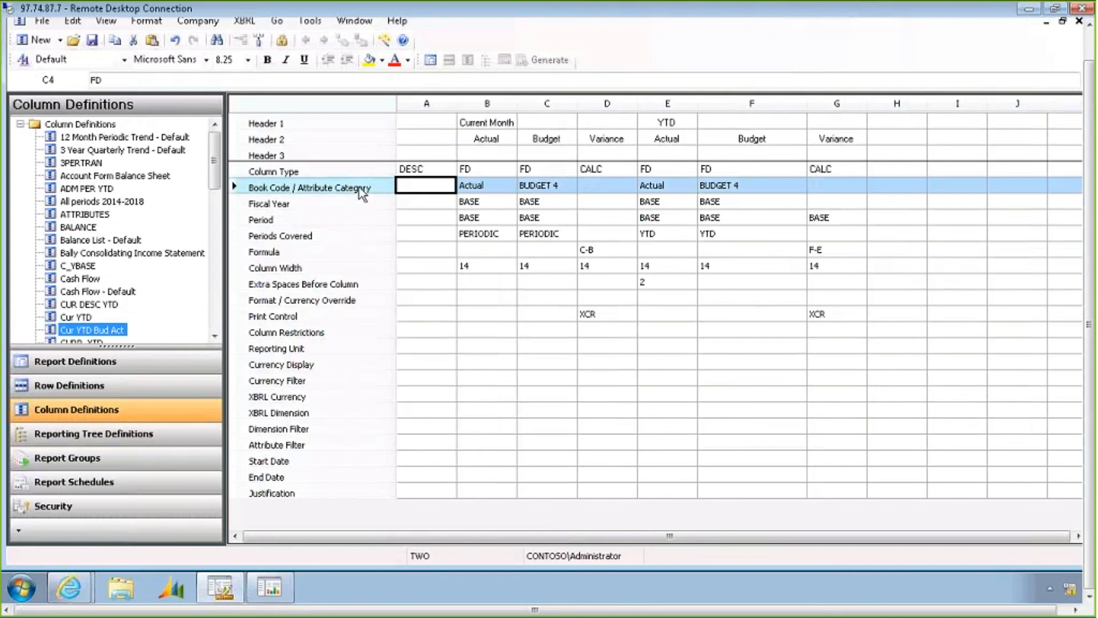
pyautogui.click(547, 190)
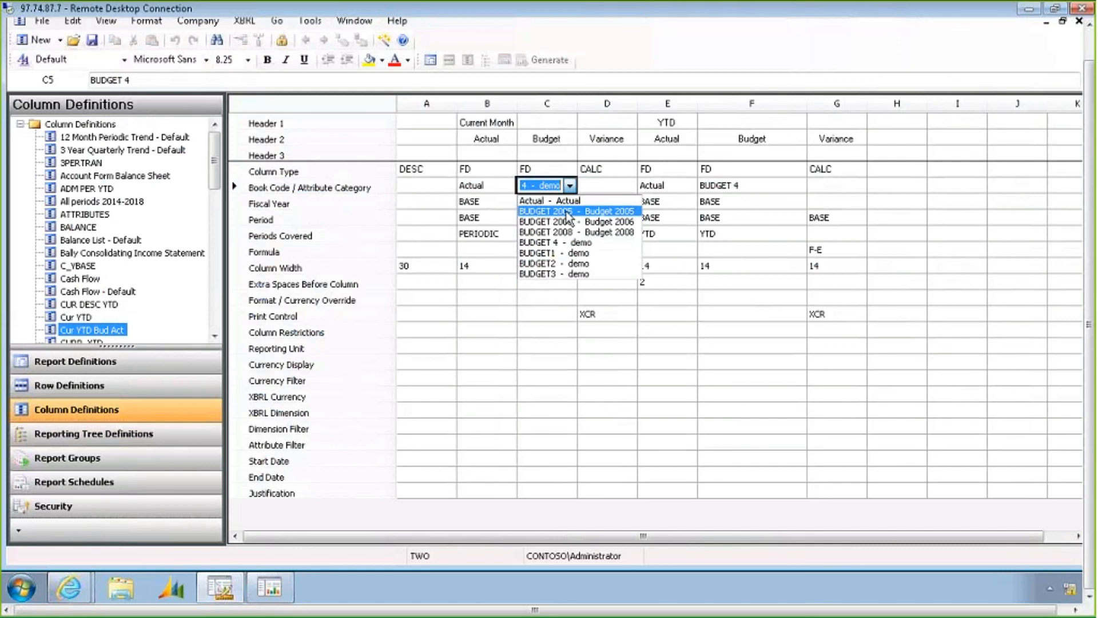
pyautogui.click(680, 36)
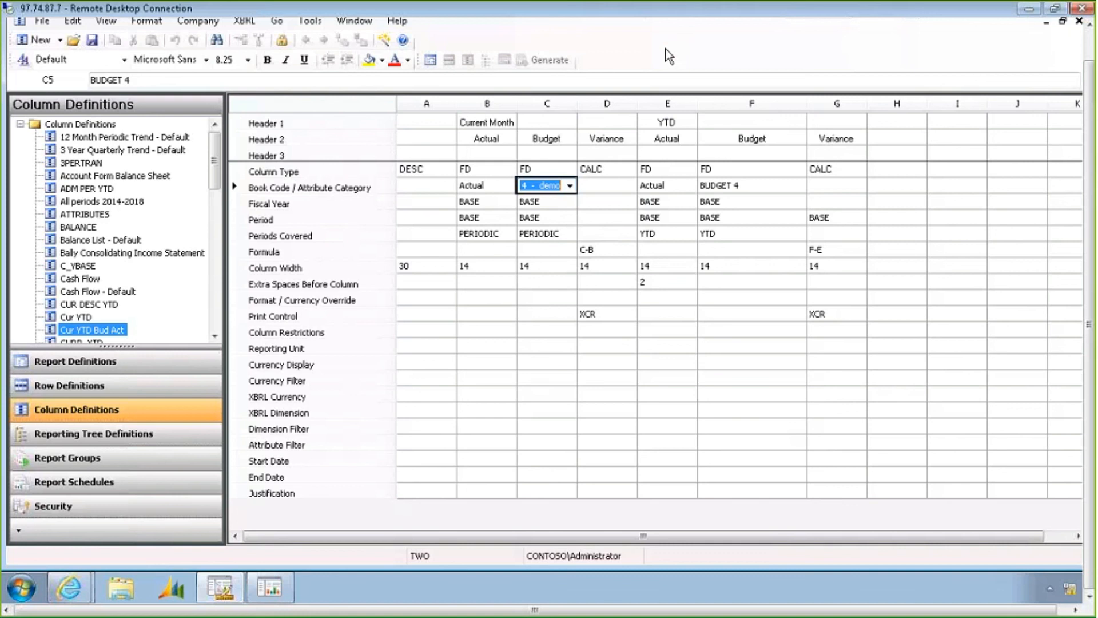
# Switch back to the Dept reporting tree and add a new reporting unit for company ceed named CEED
pyautogui.click(369, 25)
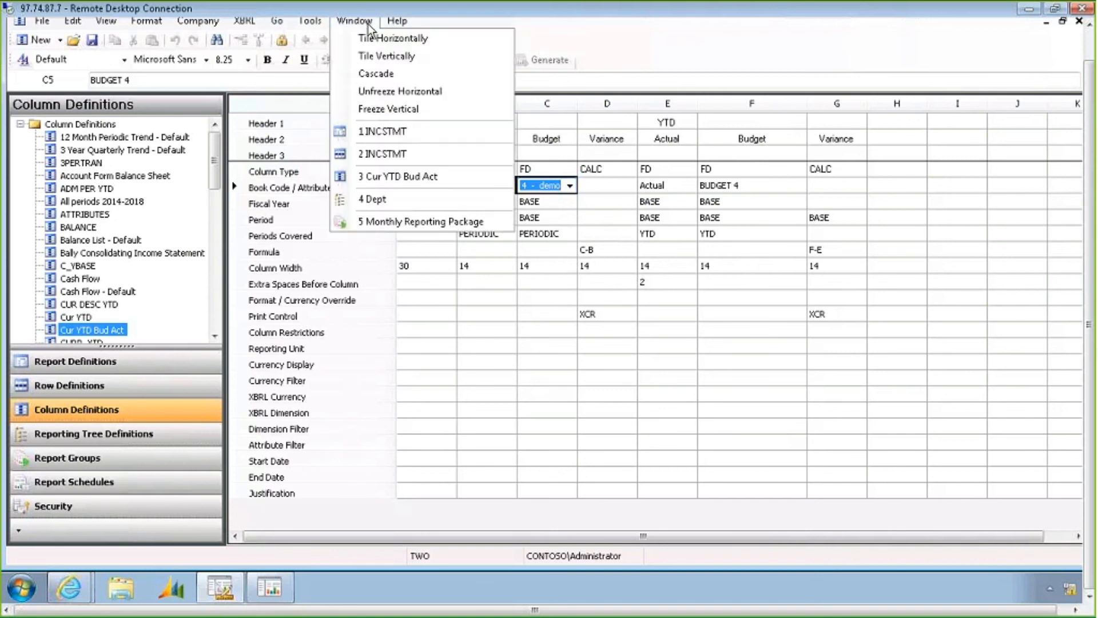
pyautogui.click(384, 200)
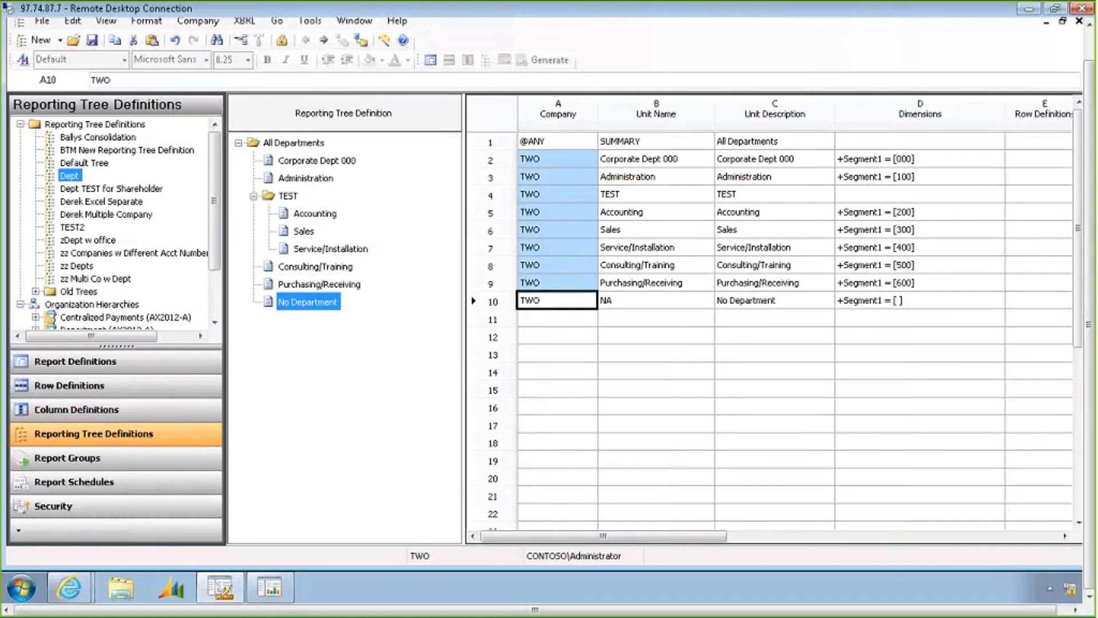
pyautogui.click(543, 320)
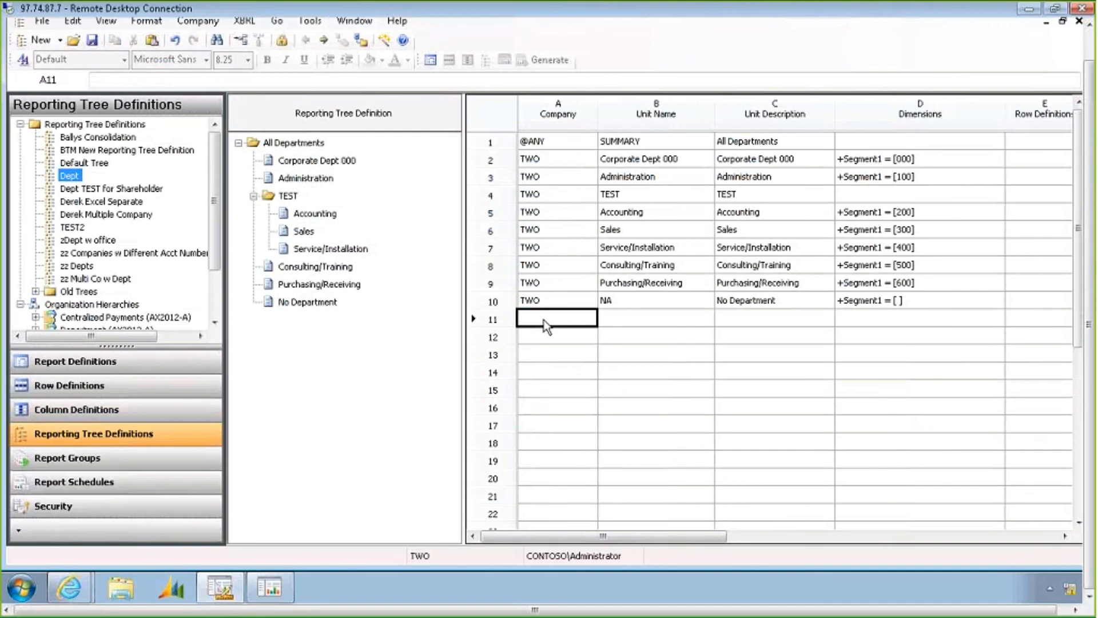
pyautogui.click(563, 322)
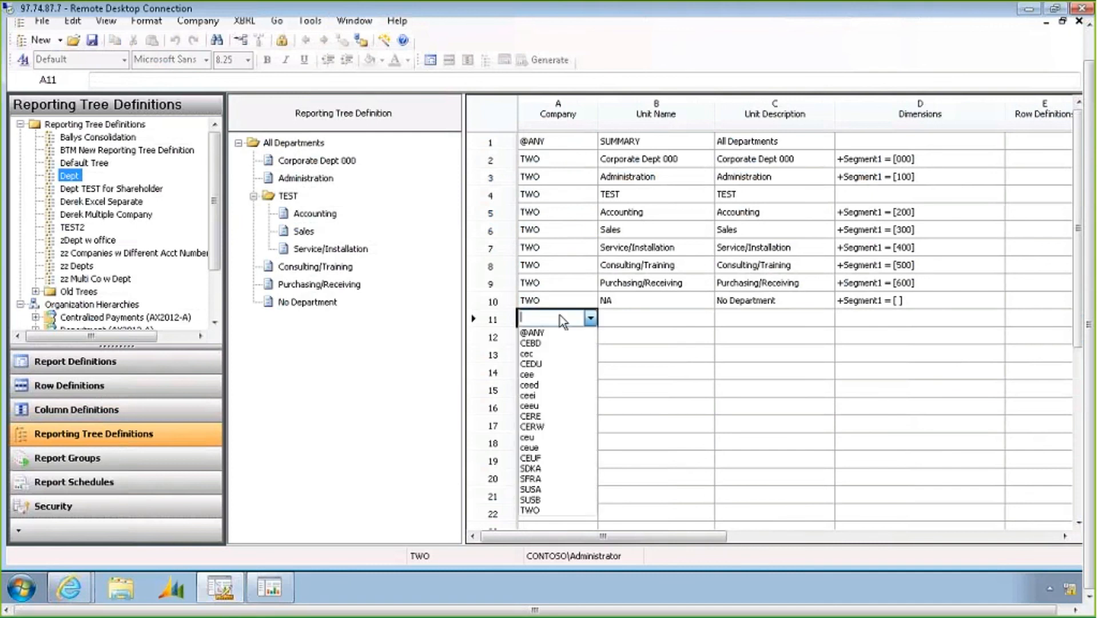
pyautogui.click(535, 385)
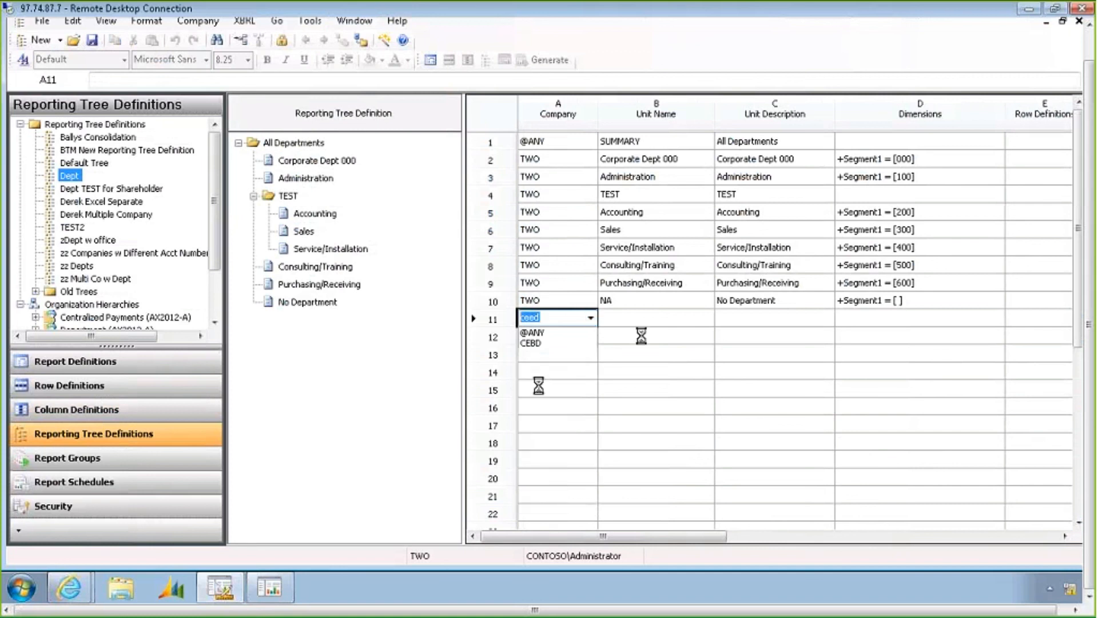
pyautogui.click(646, 321)
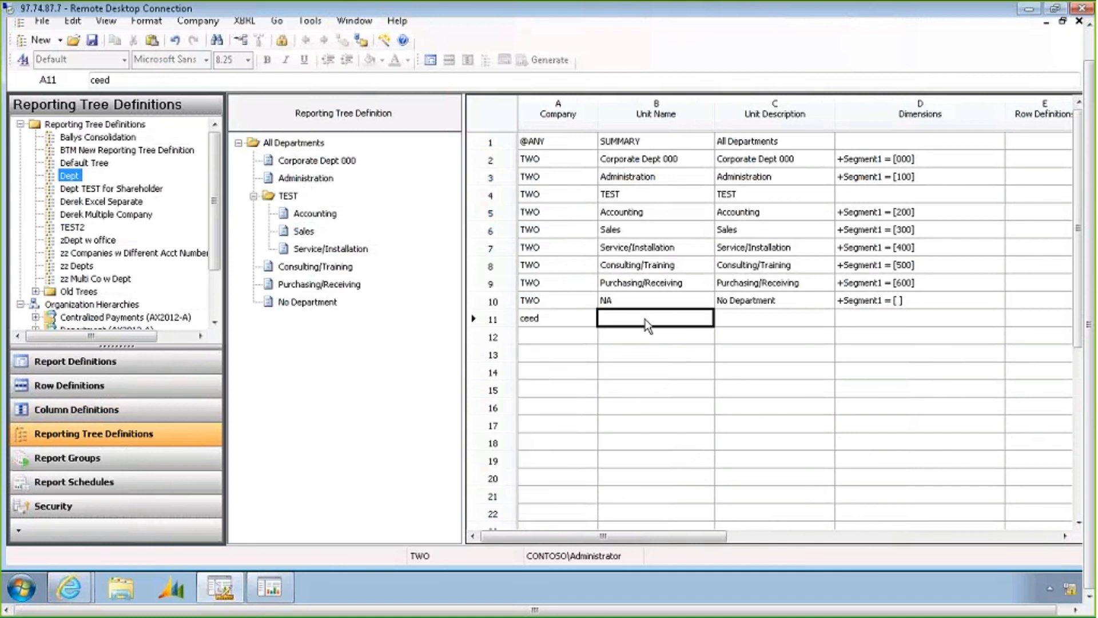
pyautogui.write('CEED')
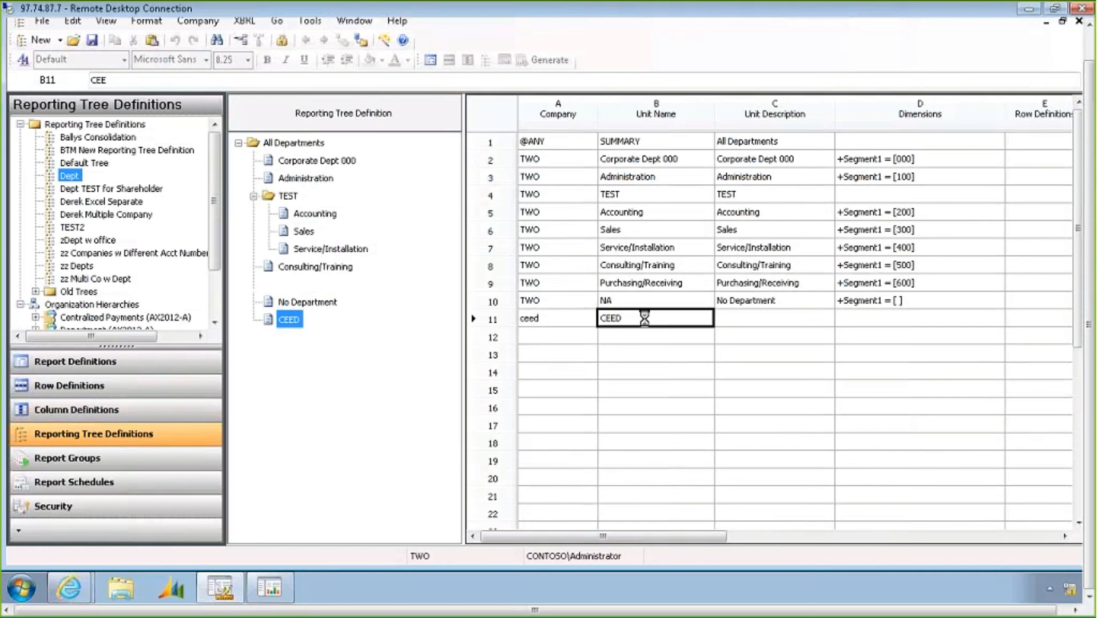
pyautogui.press('Tab')
pyautogui.press('Left')
pyautogui.press('Left')
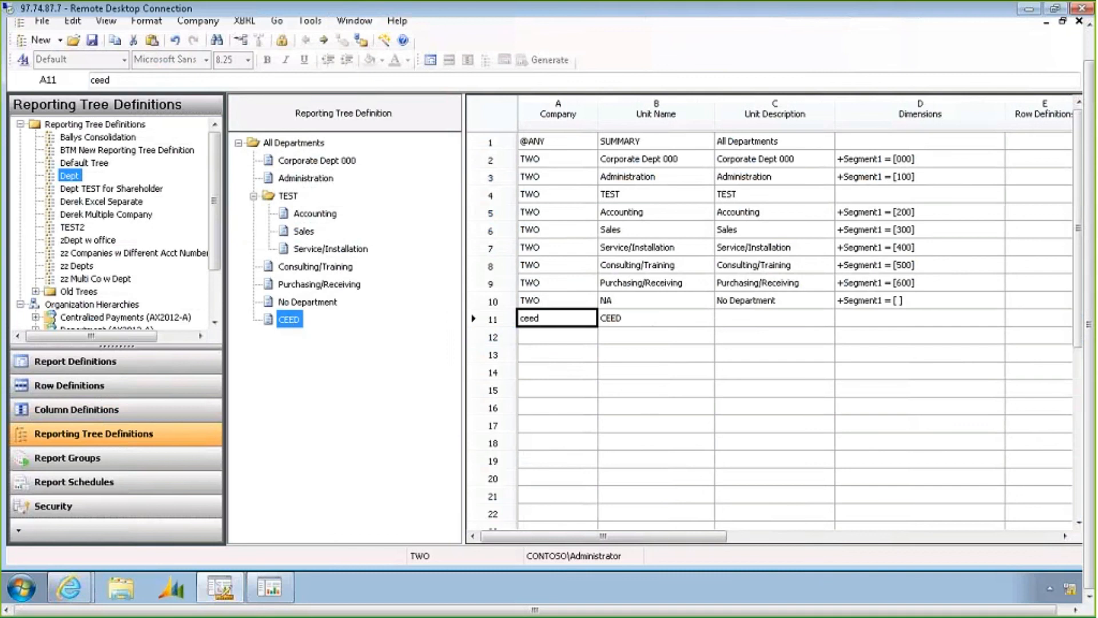
pyautogui.click(285, 143)
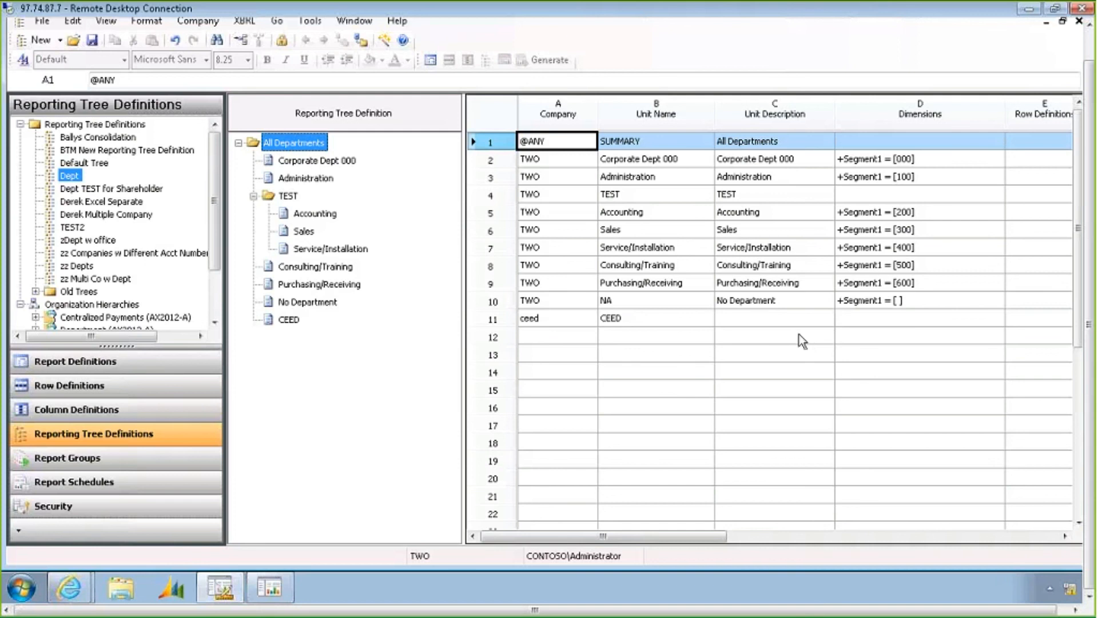
# Switch to the Monthly Reporting Package in Internet Explorer, open the INCSTMT report and download it to the Management Reporter Report Viewer
pyautogui.moveTo(83, 594)
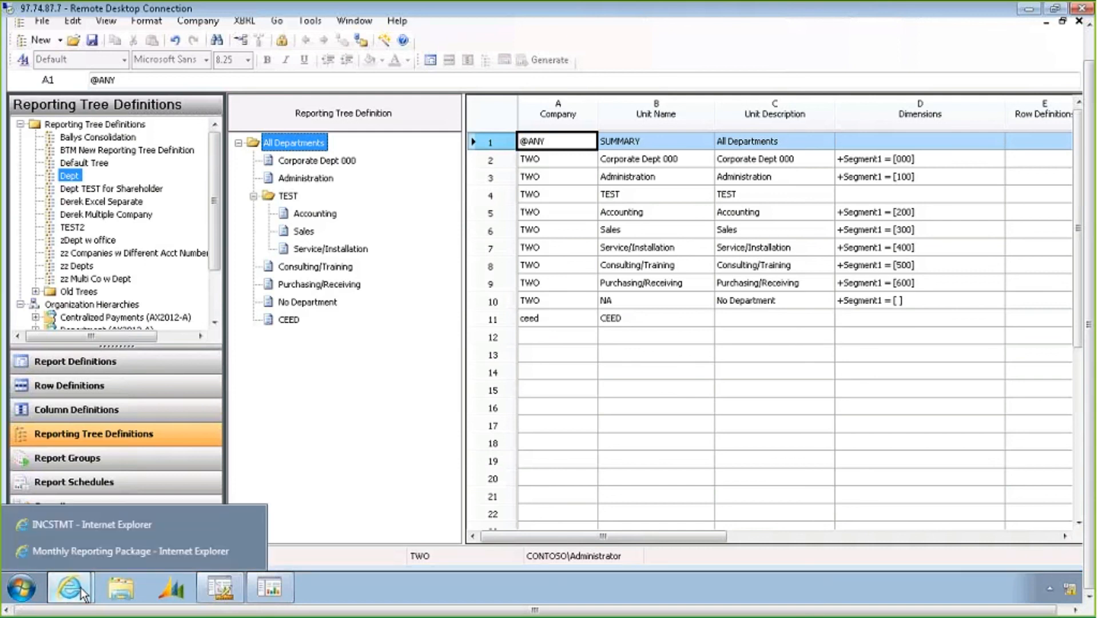
pyautogui.click(140, 551)
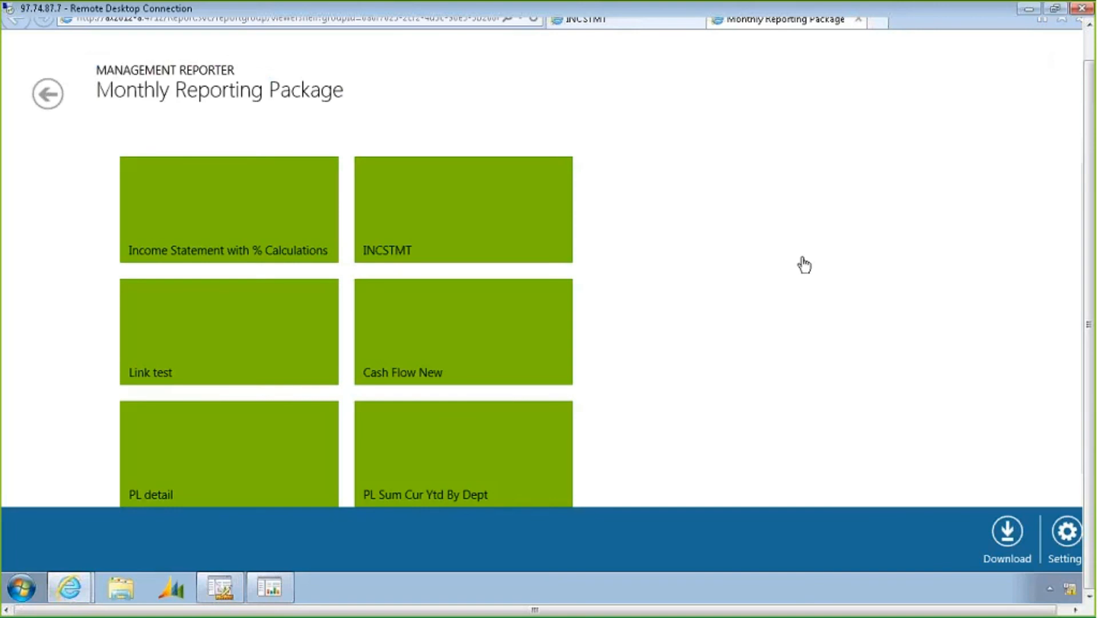
pyautogui.click(443, 204)
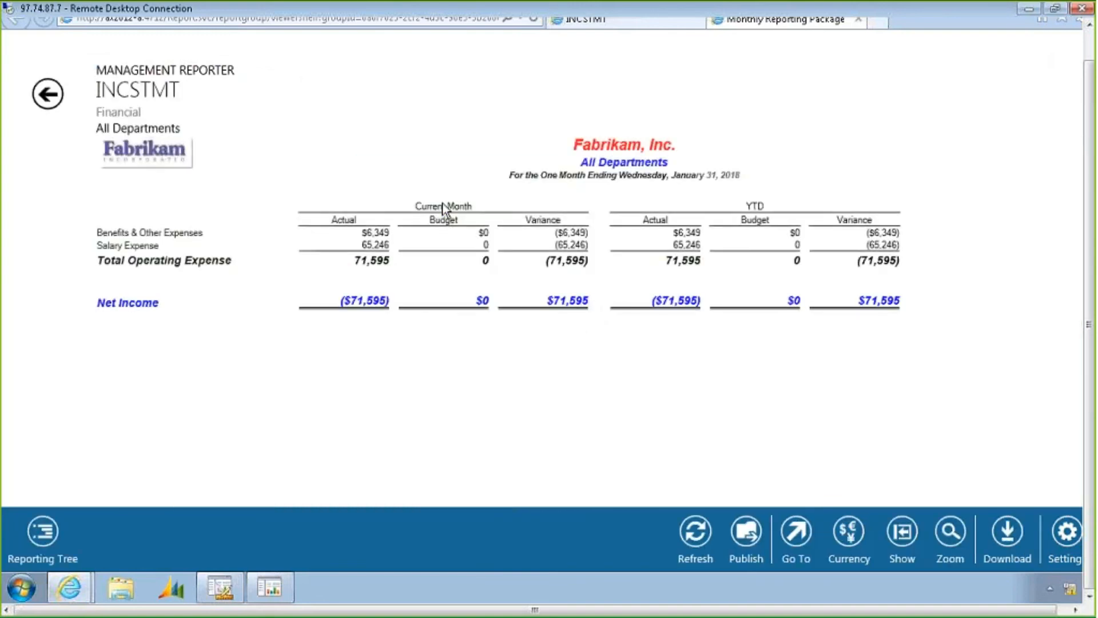
pyautogui.click(1014, 538)
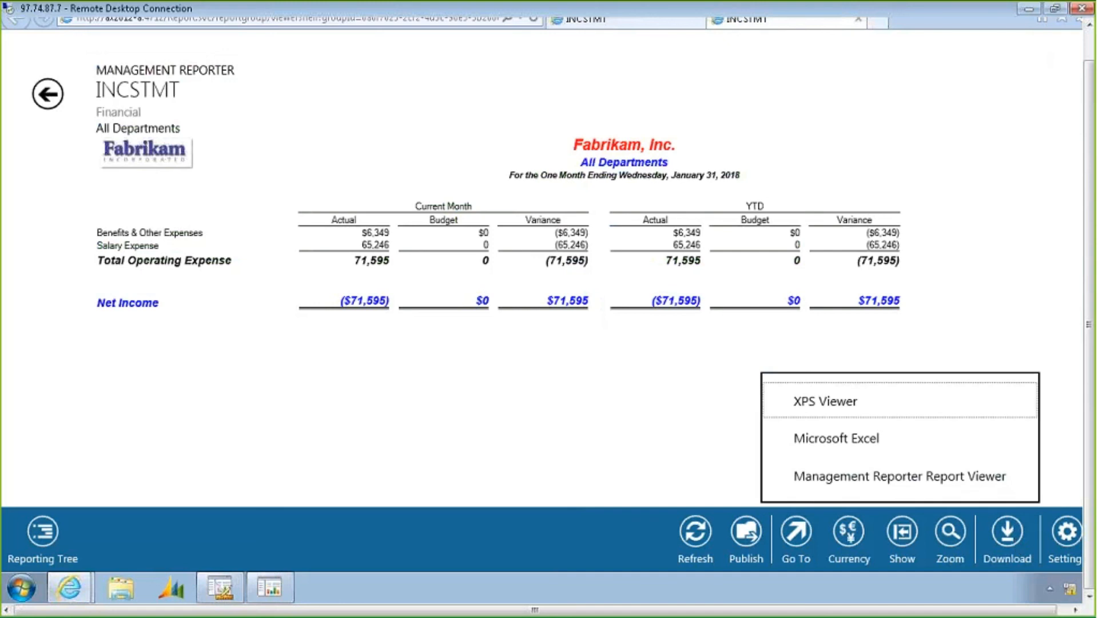
pyautogui.click(971, 486)
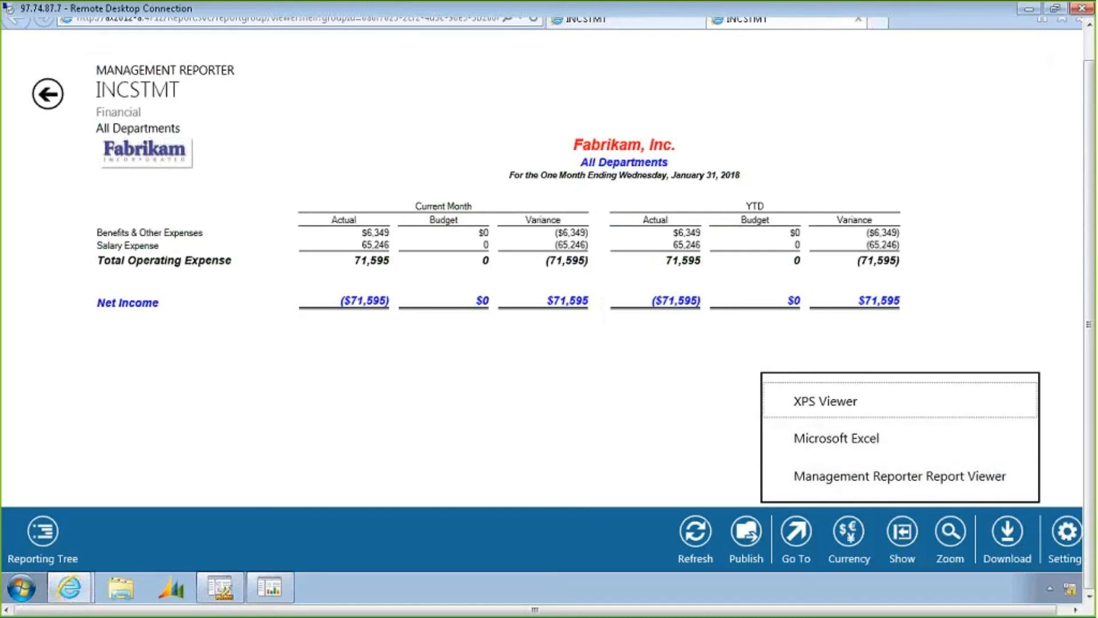
# Return to the Monthly Reporting Package and download the whole report group to Microsoft Excel, opening the file
pyautogui.click(50, 98)
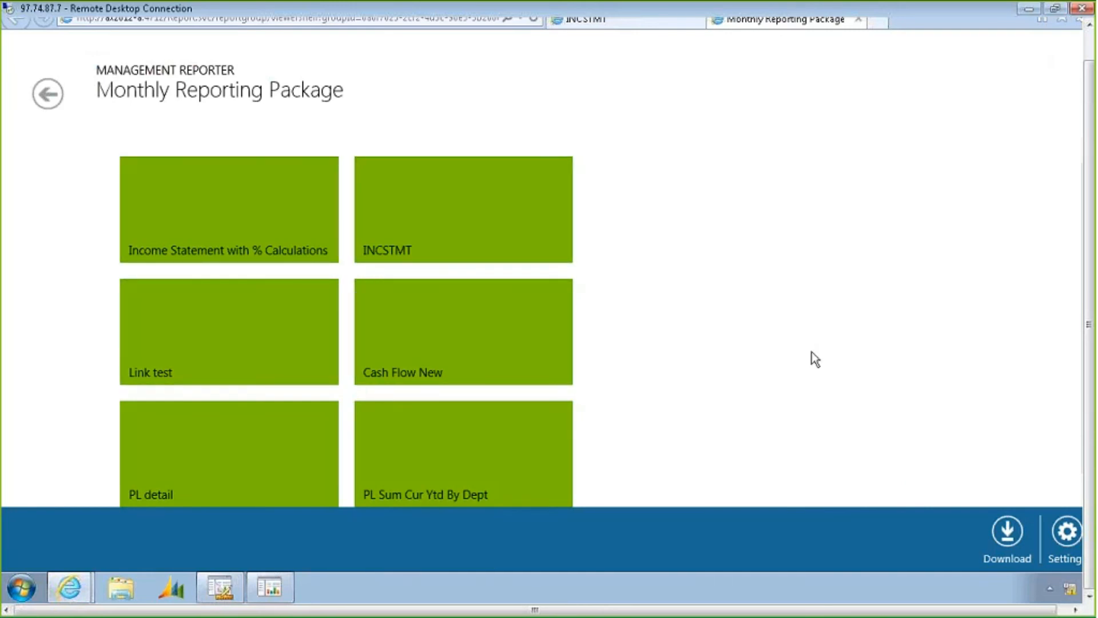
pyautogui.click(1007, 532)
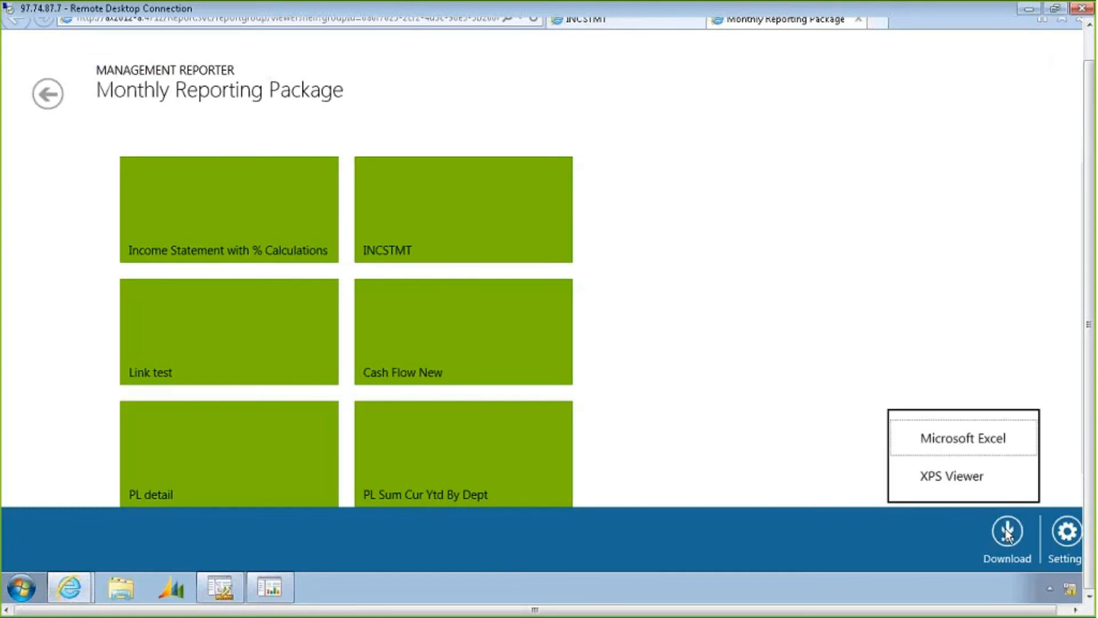
pyautogui.click(983, 448)
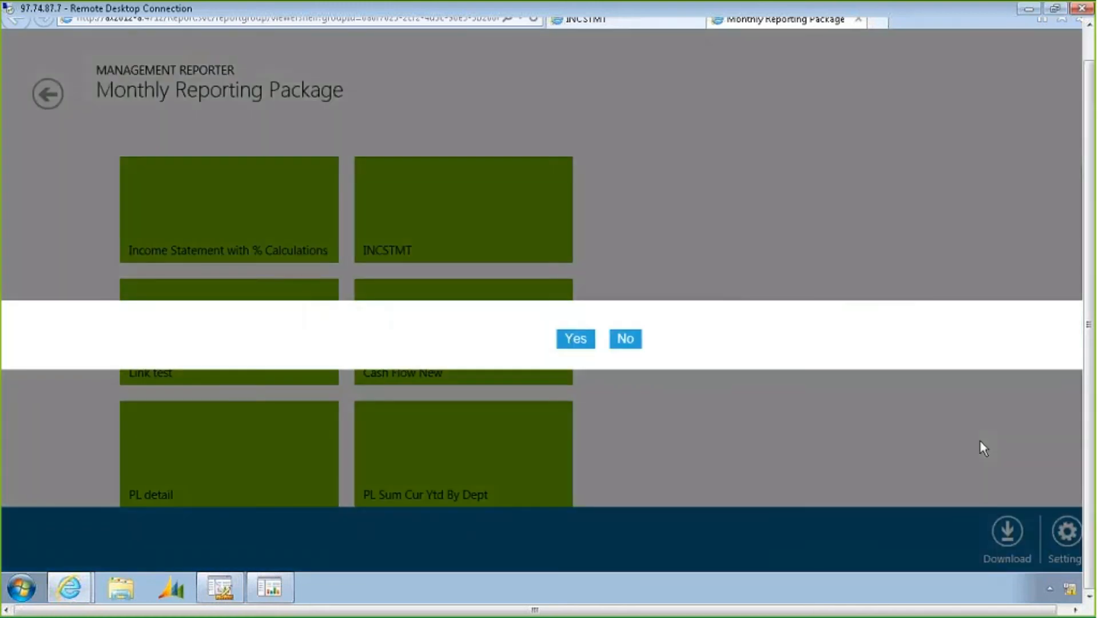
pyautogui.click(576, 344)
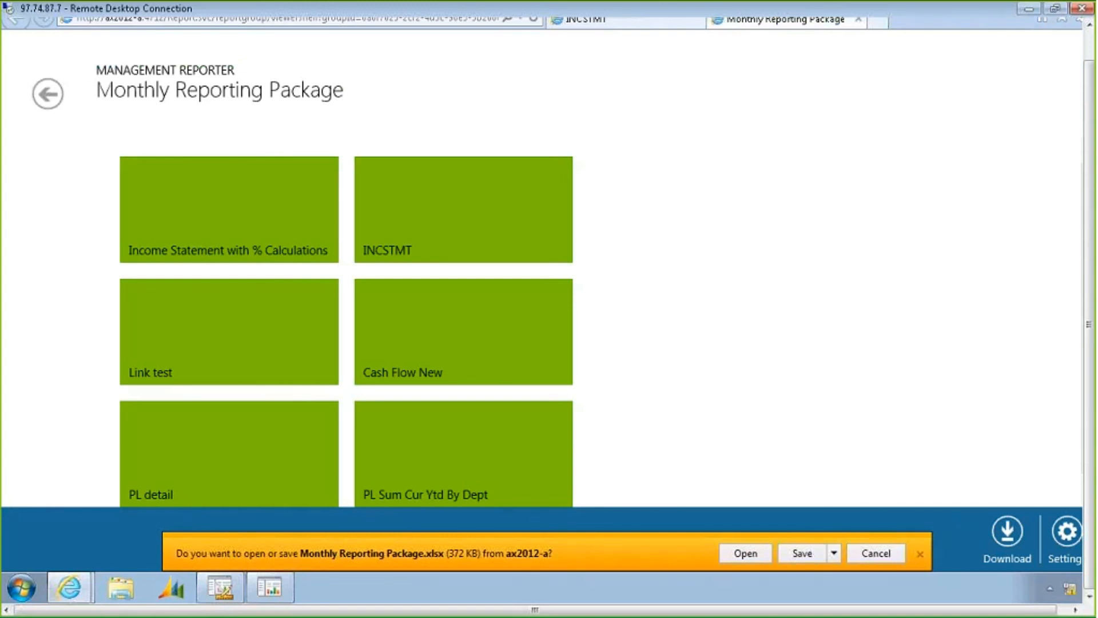
pyautogui.click(749, 562)
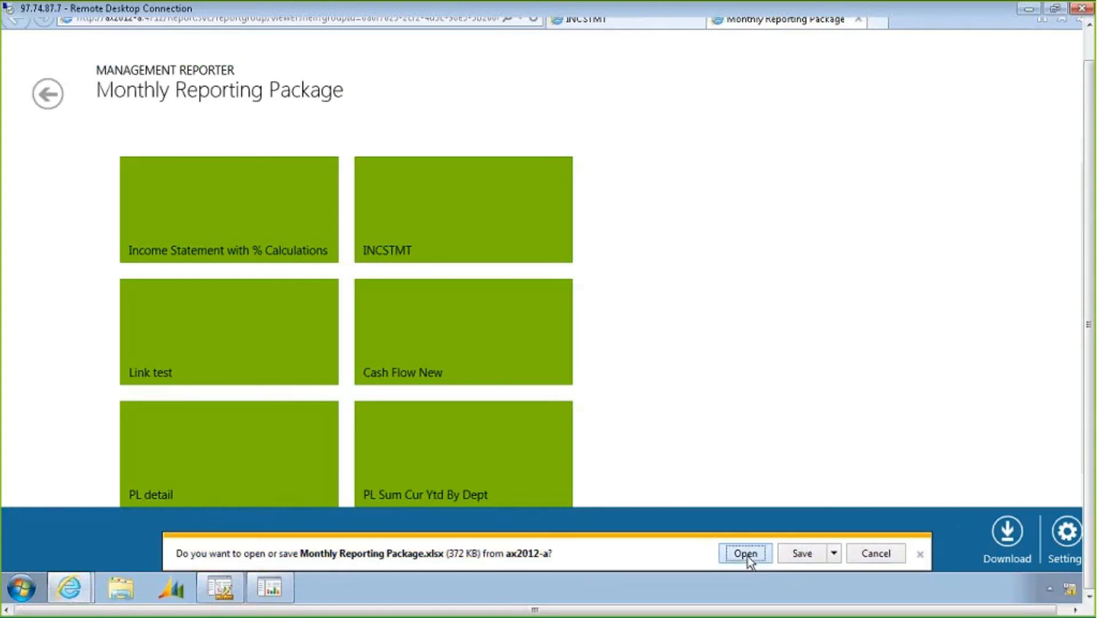
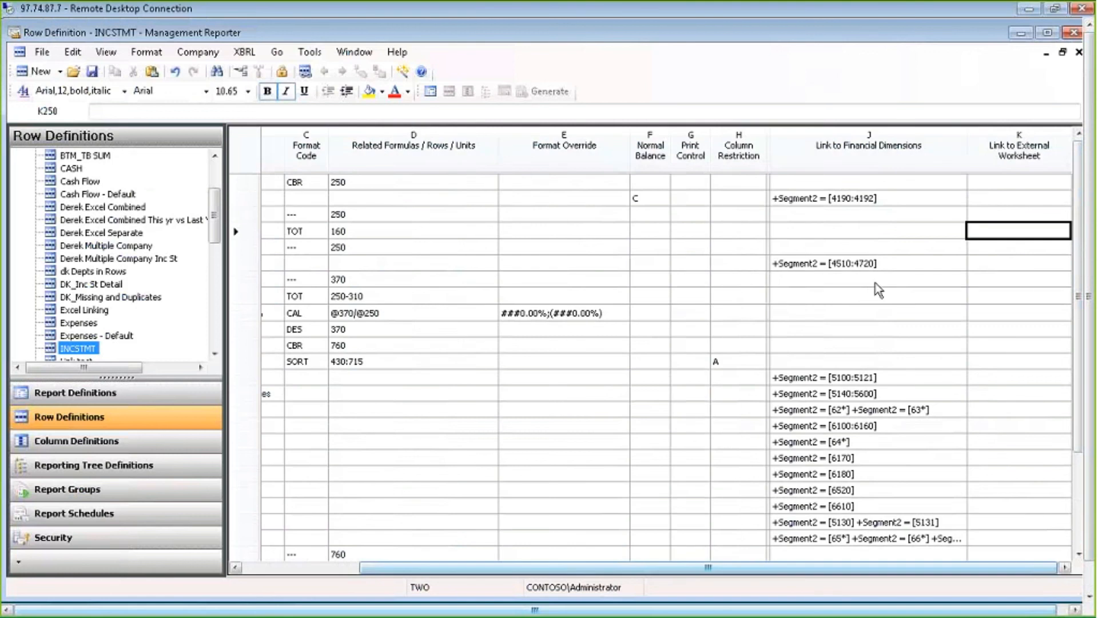
# Browse the Start menu's programs to the Management Reporter 2012 folder without launching anything
pyautogui.click(883, 198)
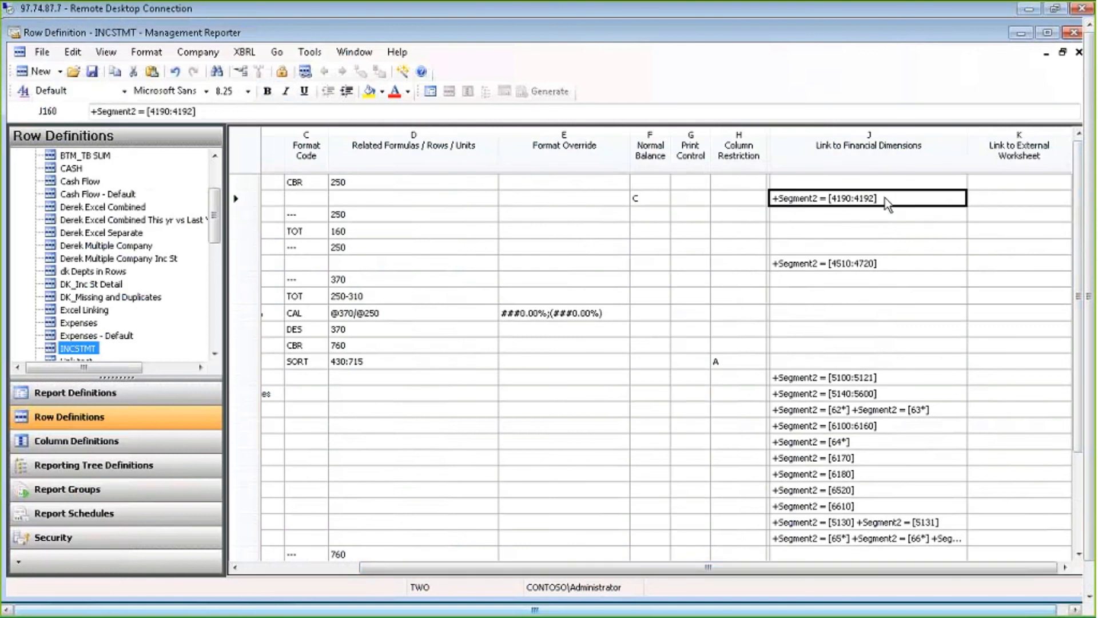
pyautogui.click(1003, 210)
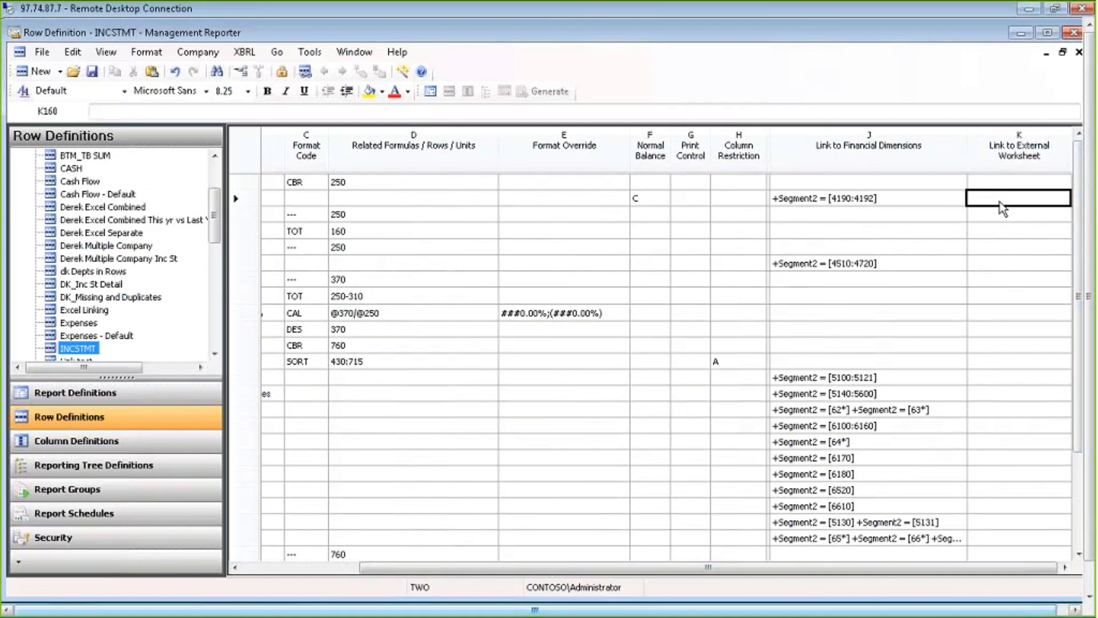
pyautogui.click(1089, 585)
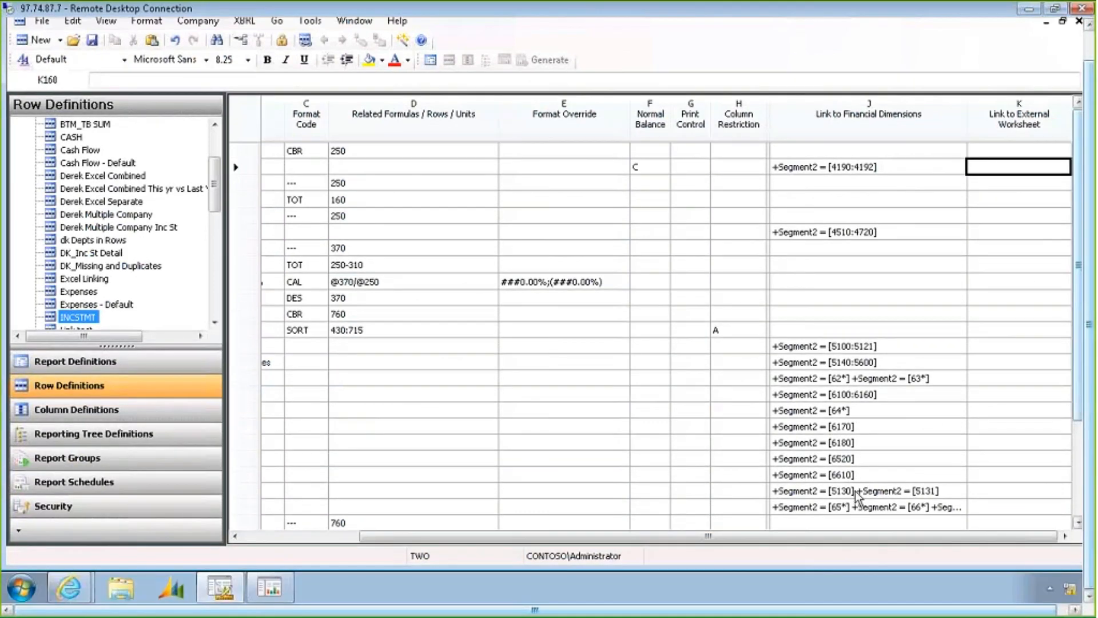
pyautogui.click(23, 589)
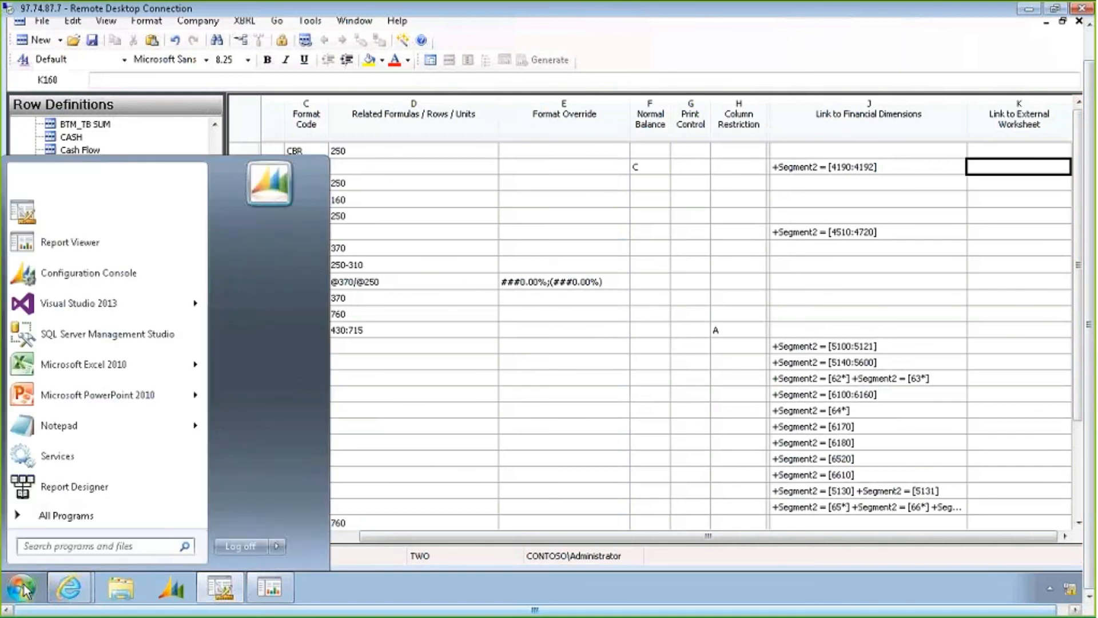
pyautogui.click(84, 514)
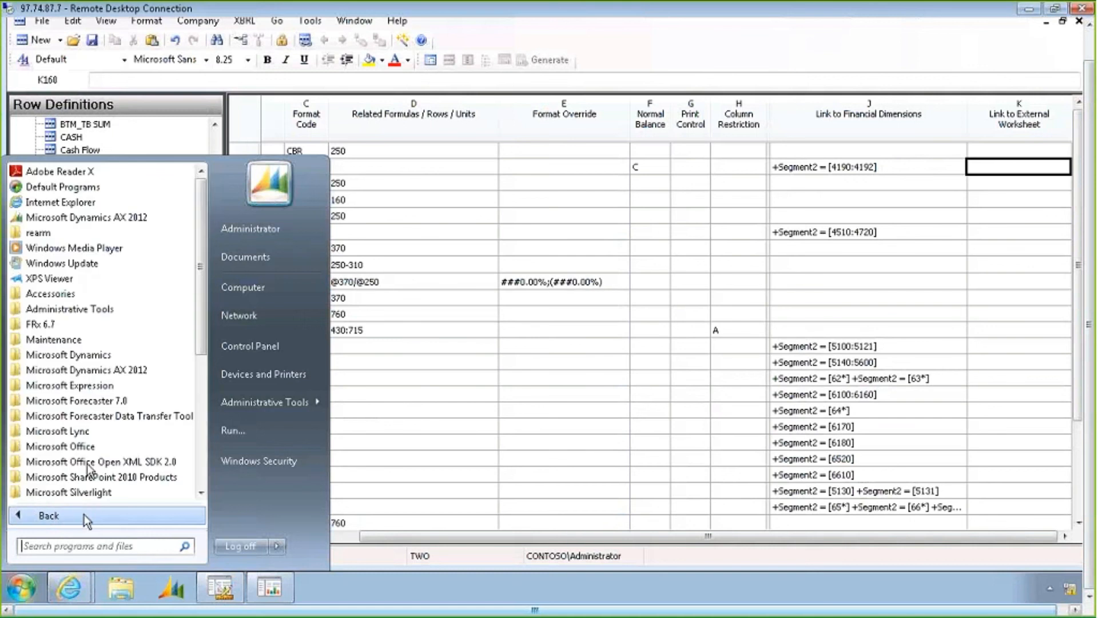
pyautogui.click(102, 356)
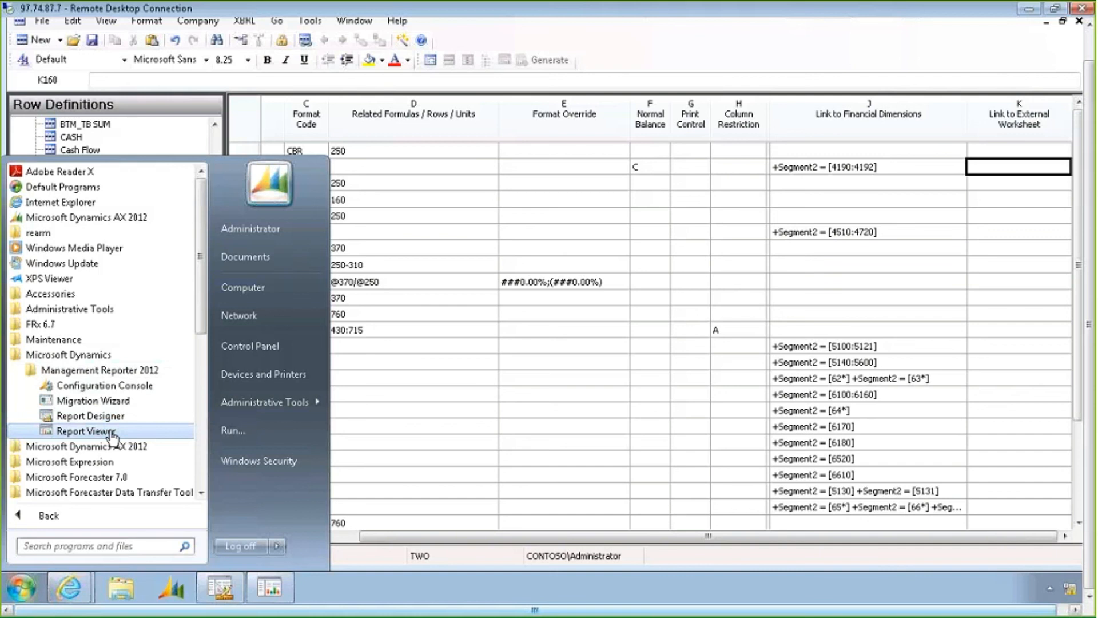
pyautogui.click(568, 286)
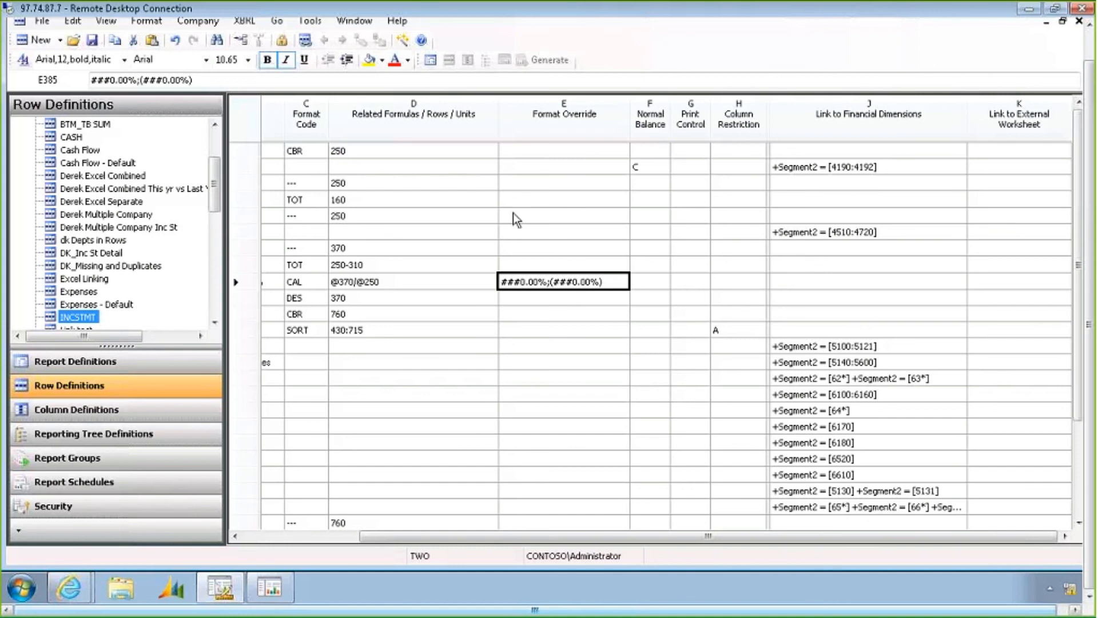
# Create a new column definition and set columns B, C and D to column type FD
pyautogui.click(59, 41)
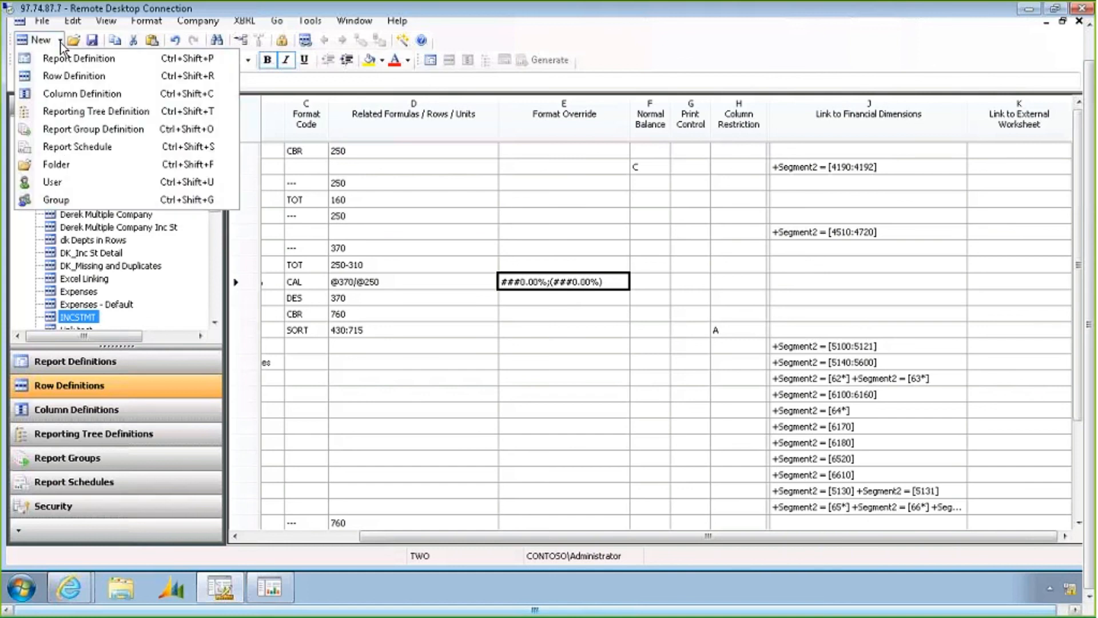
pyautogui.click(69, 95)
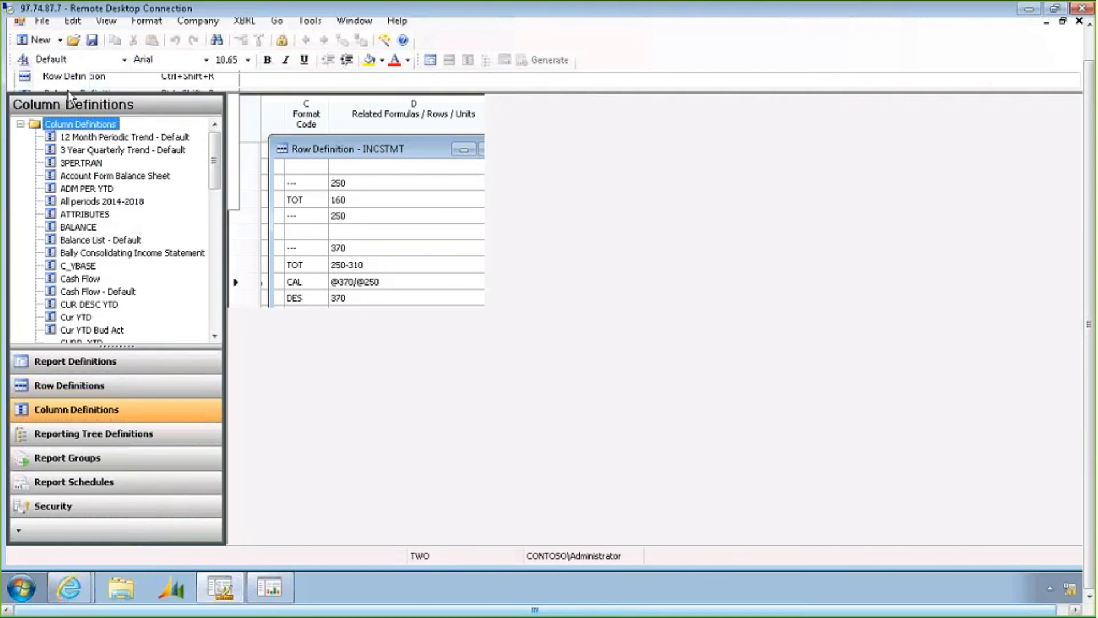
pyautogui.click(485, 173)
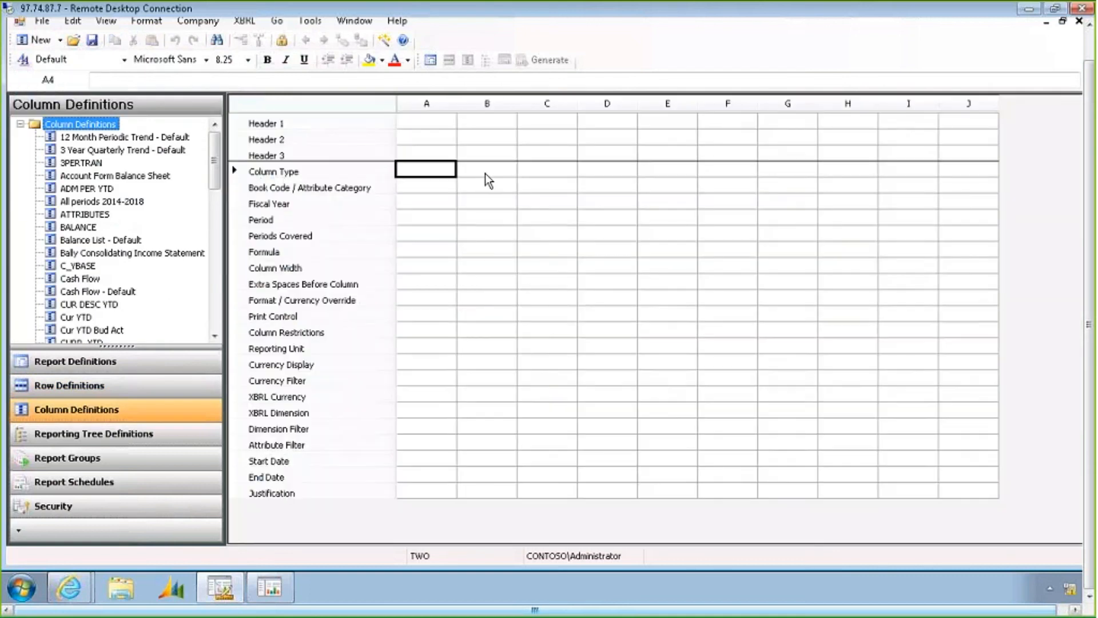
pyautogui.click(485, 174)
pyautogui.click(487, 185)
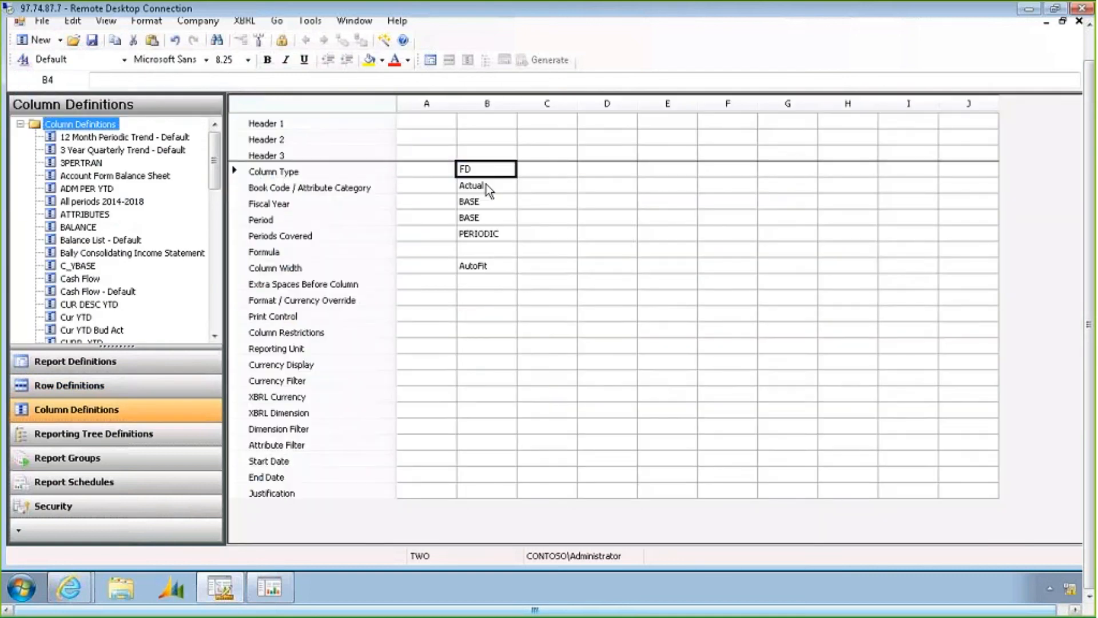
pyautogui.click(545, 172)
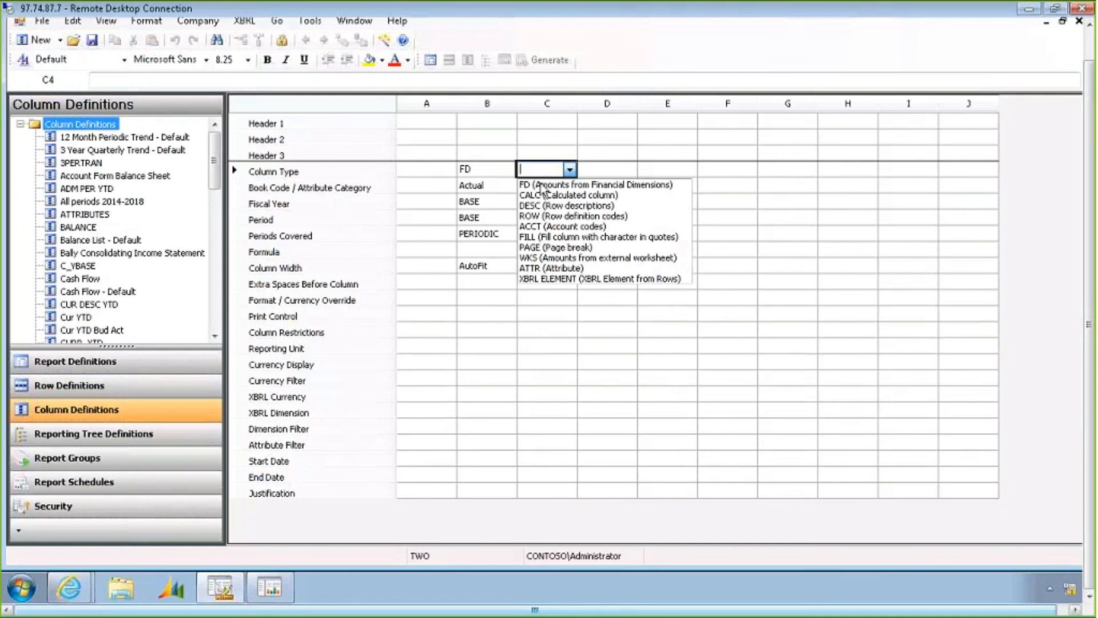
pyautogui.click(578, 185)
pyautogui.click(604, 174)
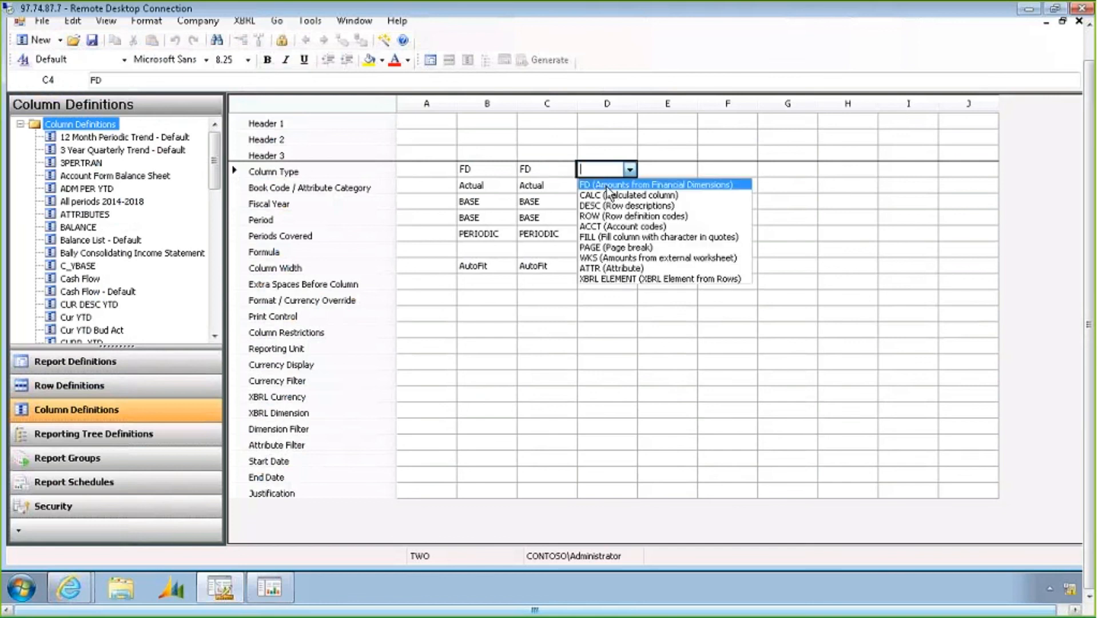
pyautogui.click(610, 185)
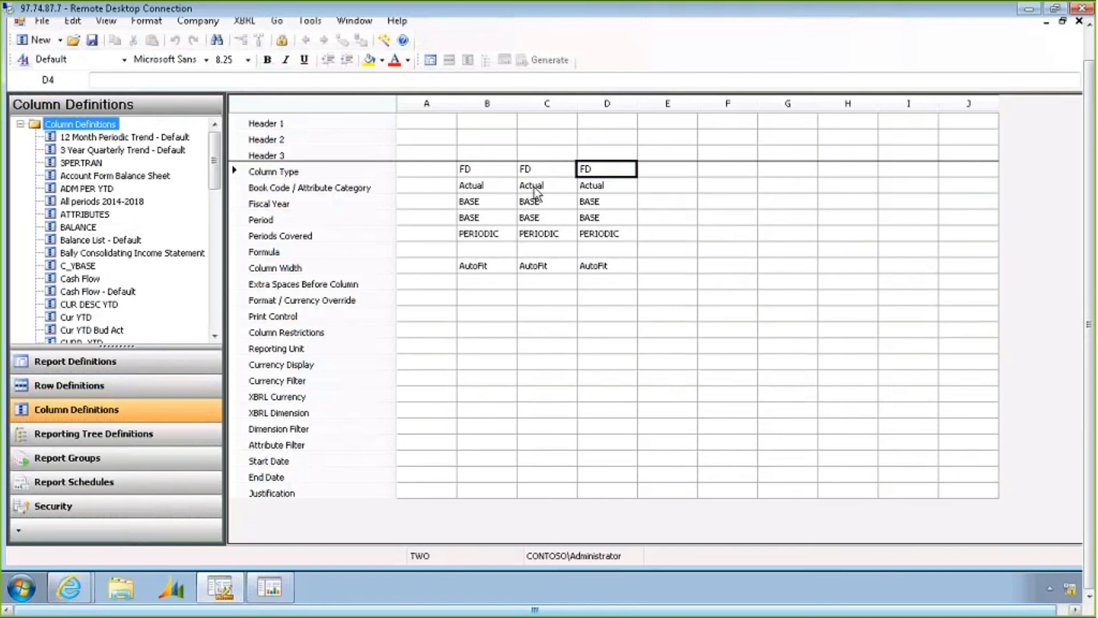
# Set the book codes of columns B, C and D to BUDGET 2005, BUDGET 2006 and BUDGET 2008
pyautogui.click(492, 184)
pyautogui.click(492, 185)
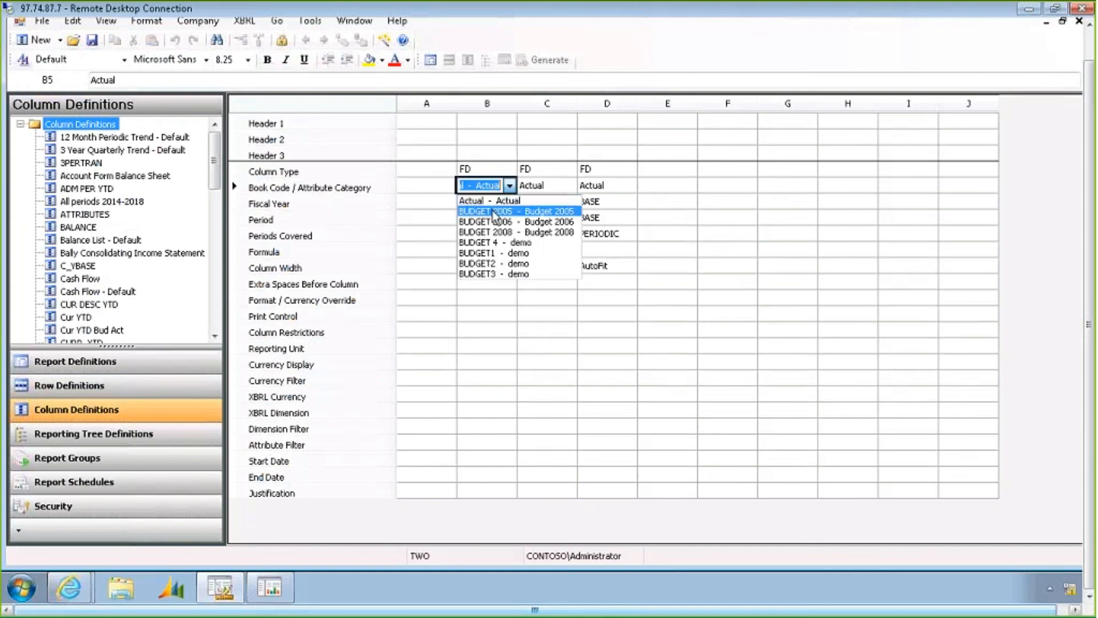
pyautogui.click(492, 212)
pyautogui.click(564, 185)
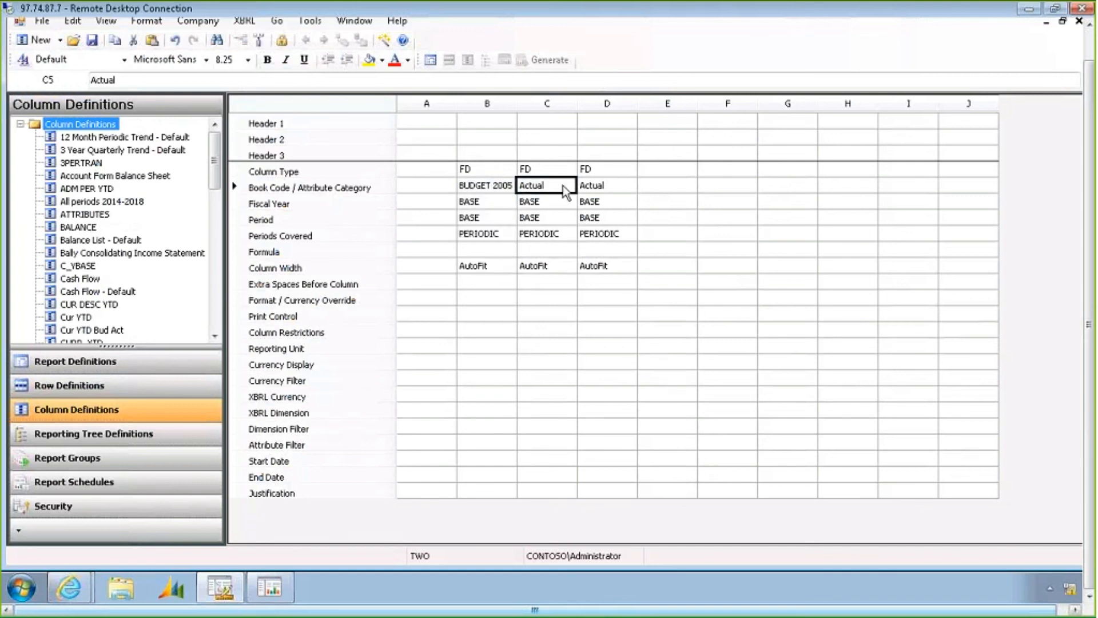
pyautogui.click(555, 191)
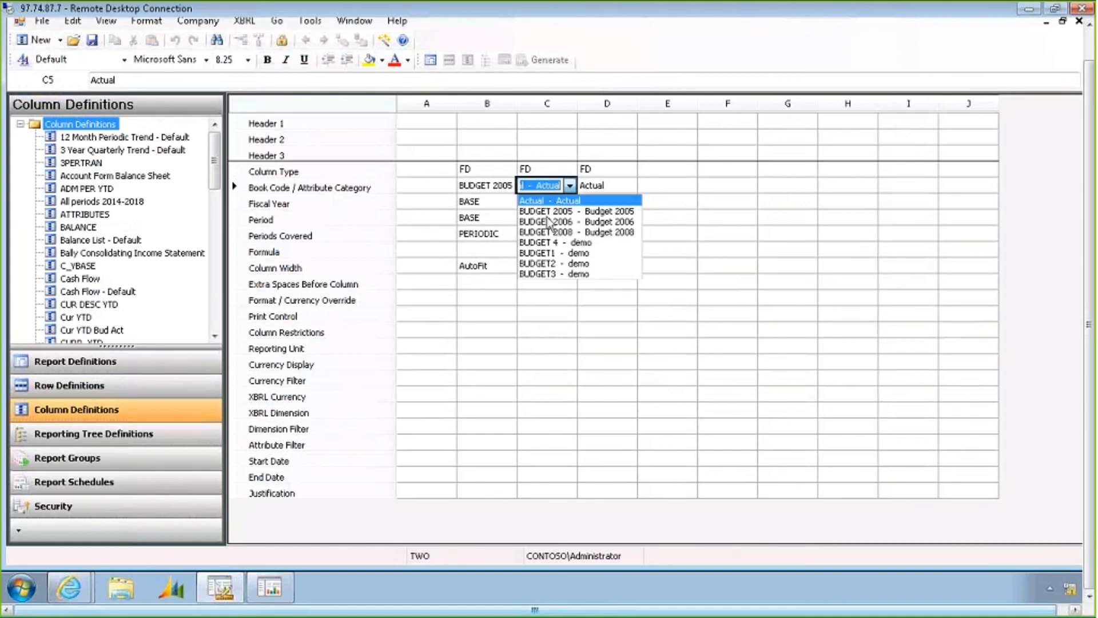
pyautogui.click(546, 221)
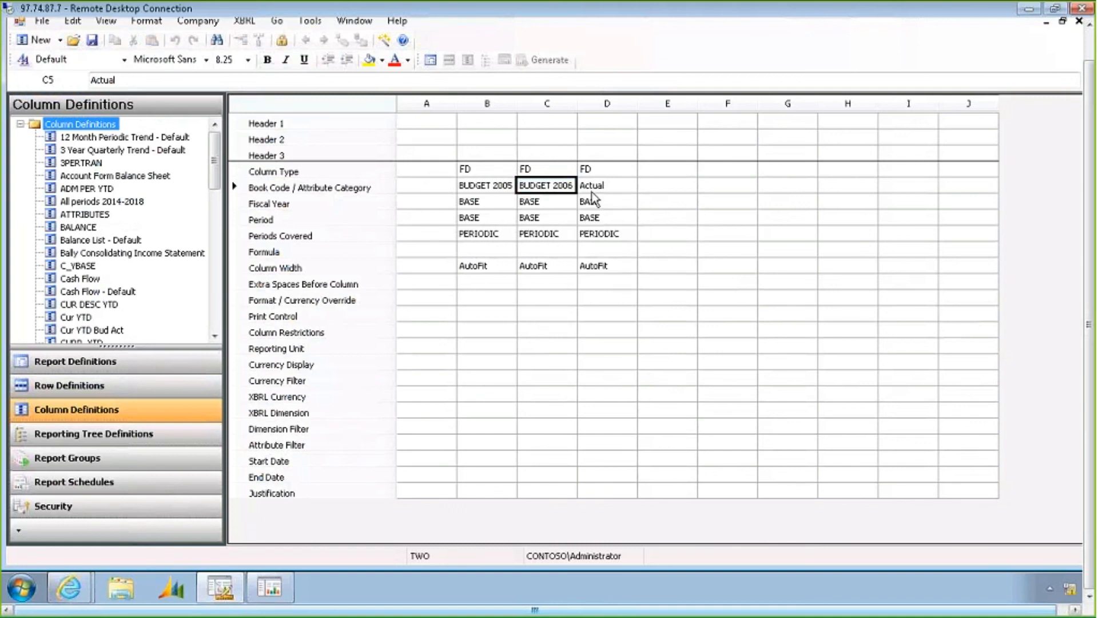
pyautogui.click(600, 186)
pyautogui.click(600, 187)
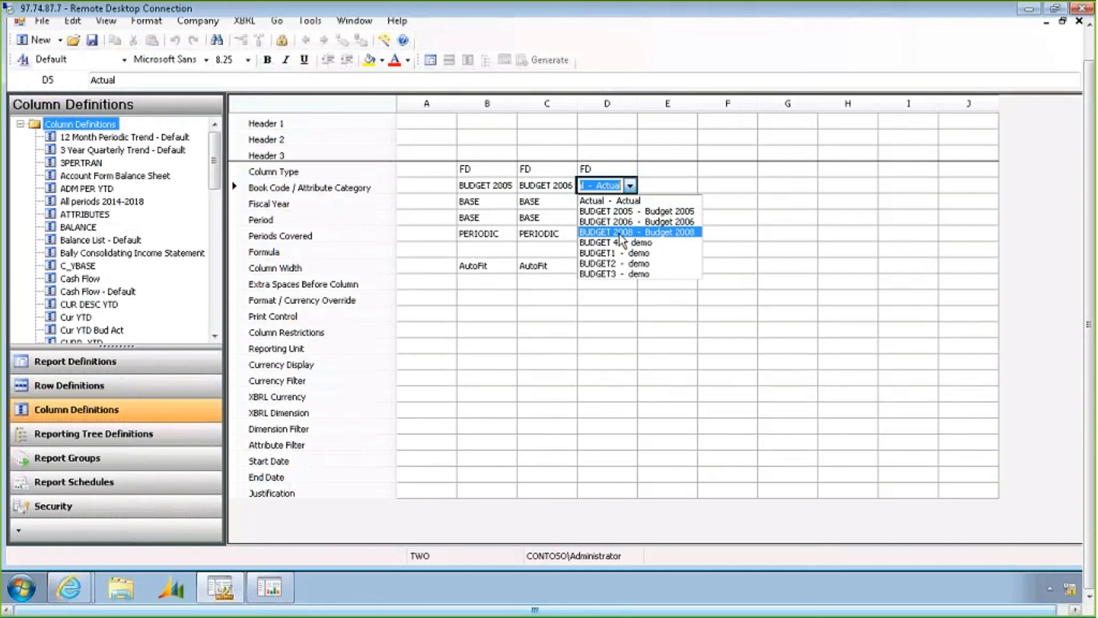
pyautogui.click(652, 232)
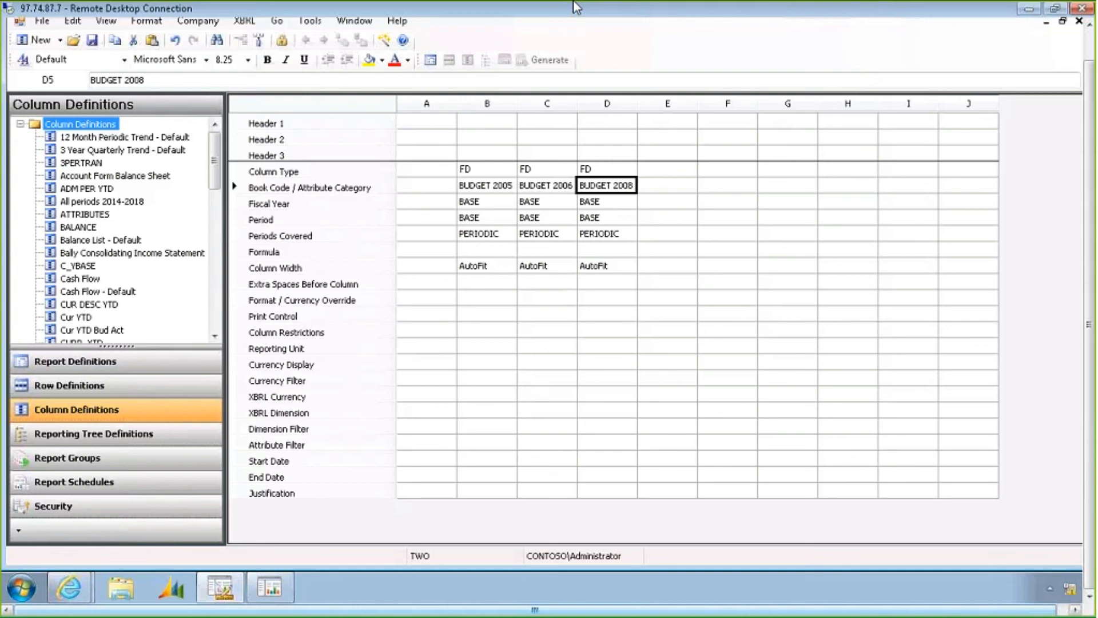
pyautogui.click(566, 285)
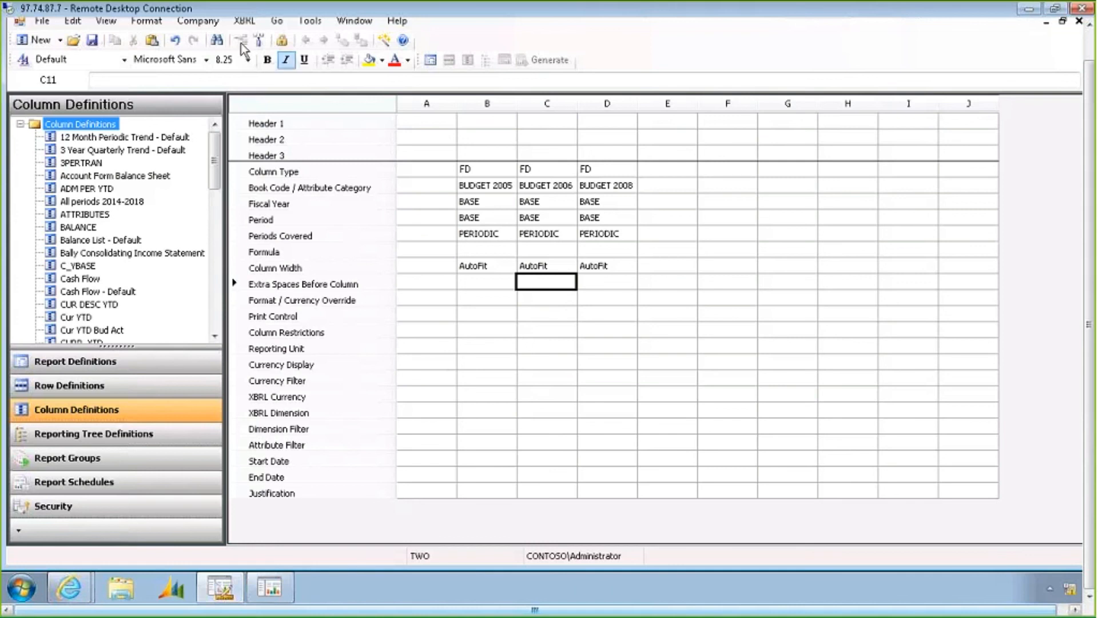
# Open the Companies list, look at companies SUSA and SUSB, and close the dialog
pyautogui.click(198, 21)
pyautogui.click(211, 39)
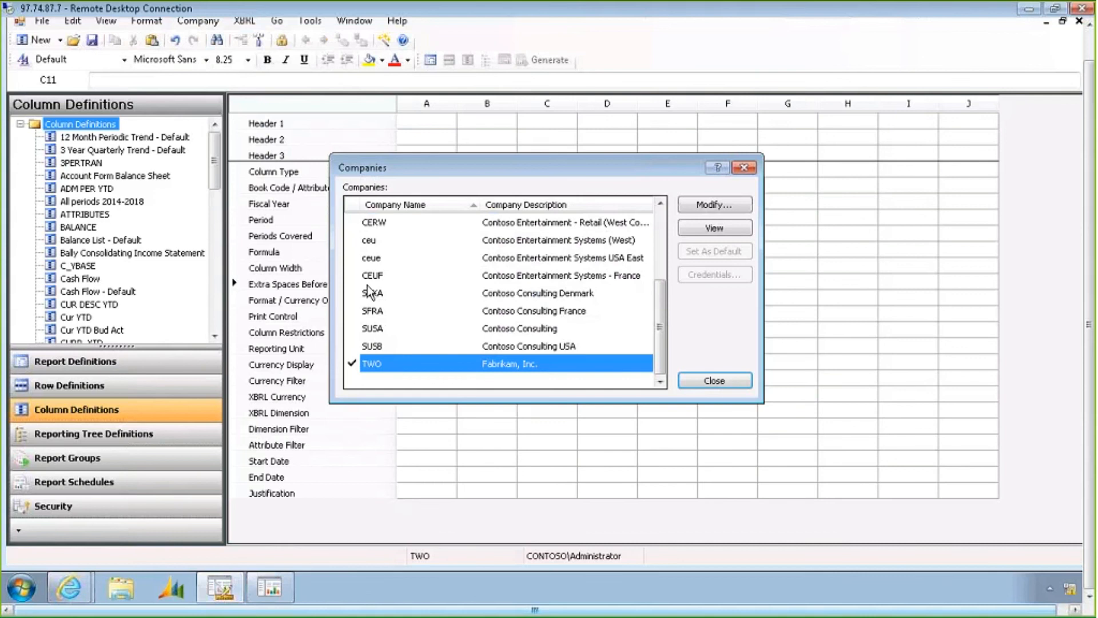
pyautogui.click(385, 329)
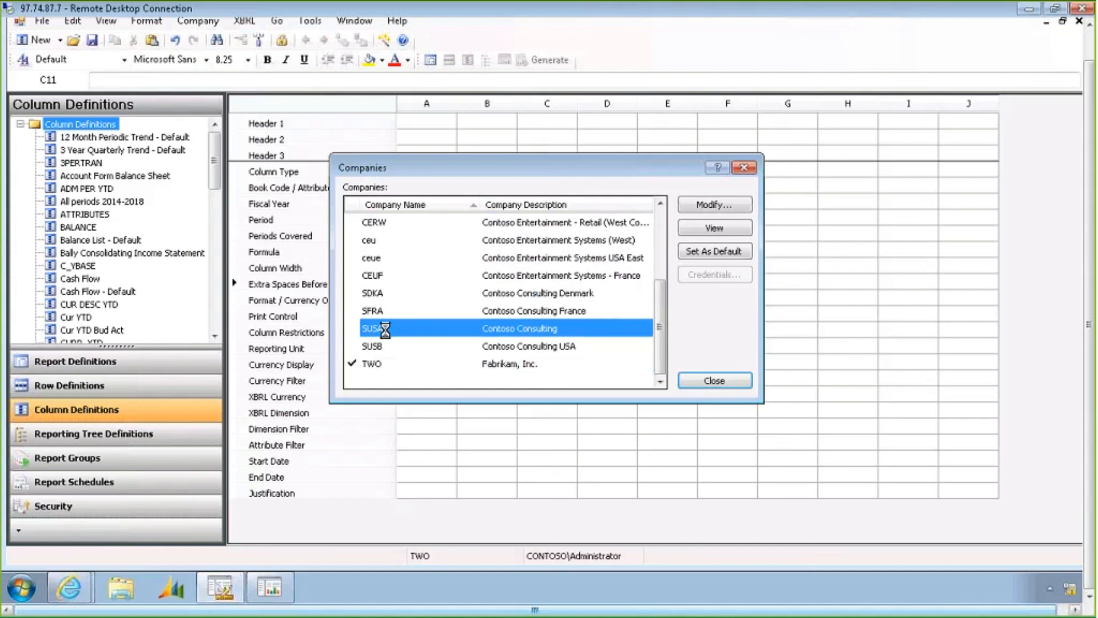
pyautogui.click(498, 346)
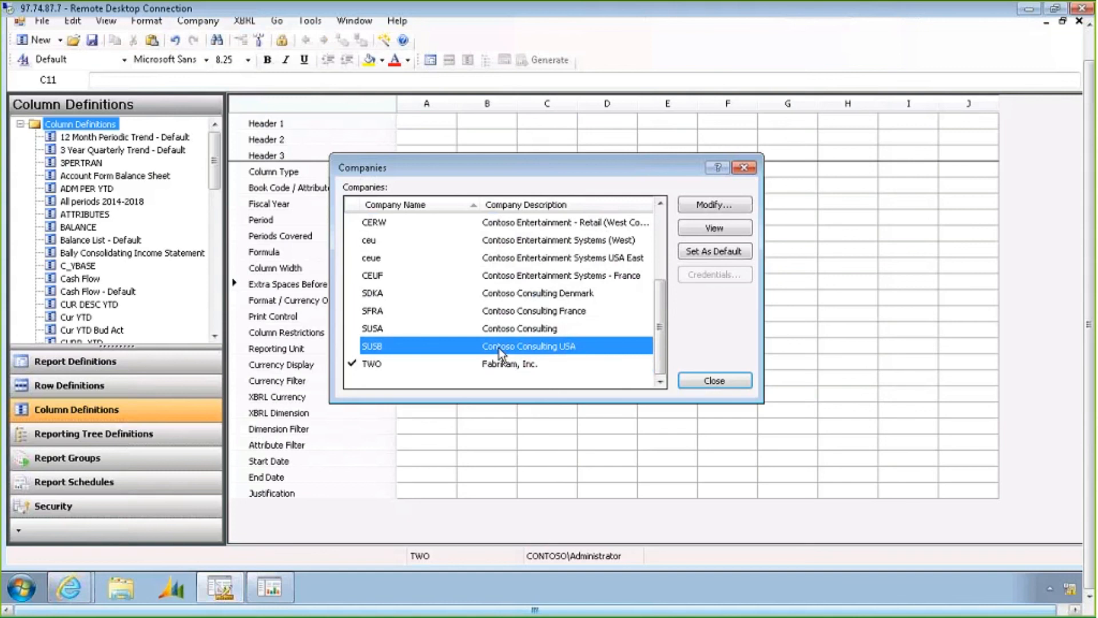
pyautogui.click(746, 168)
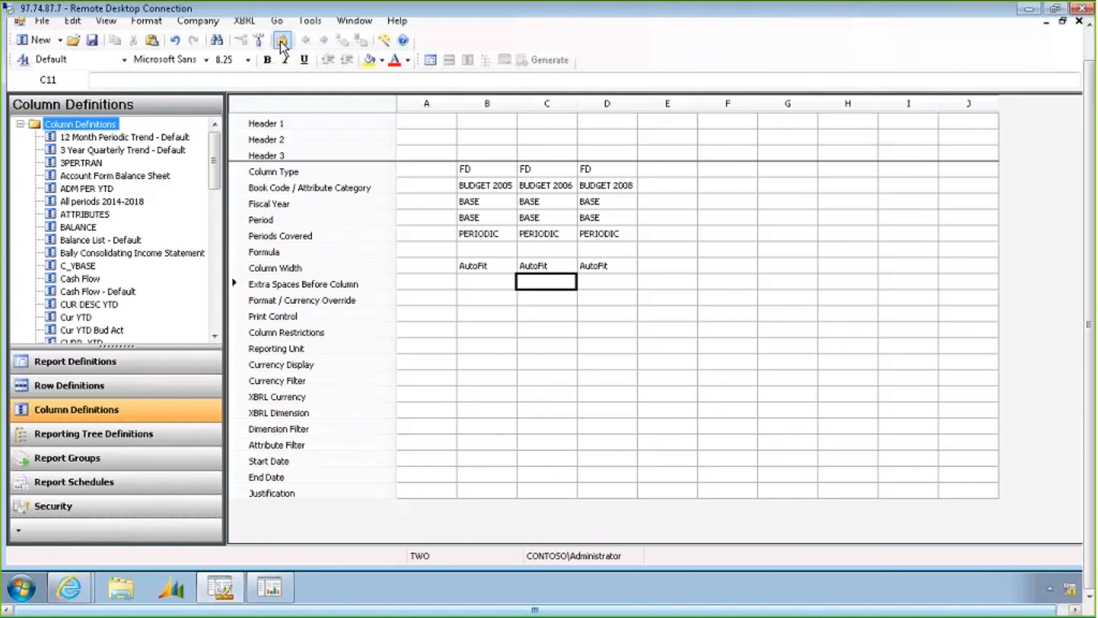
# Switch to the INCSTMT row definition and open the financial dimensions of the +Segment2 = [4190:4192] row
pyautogui.click(355, 22)
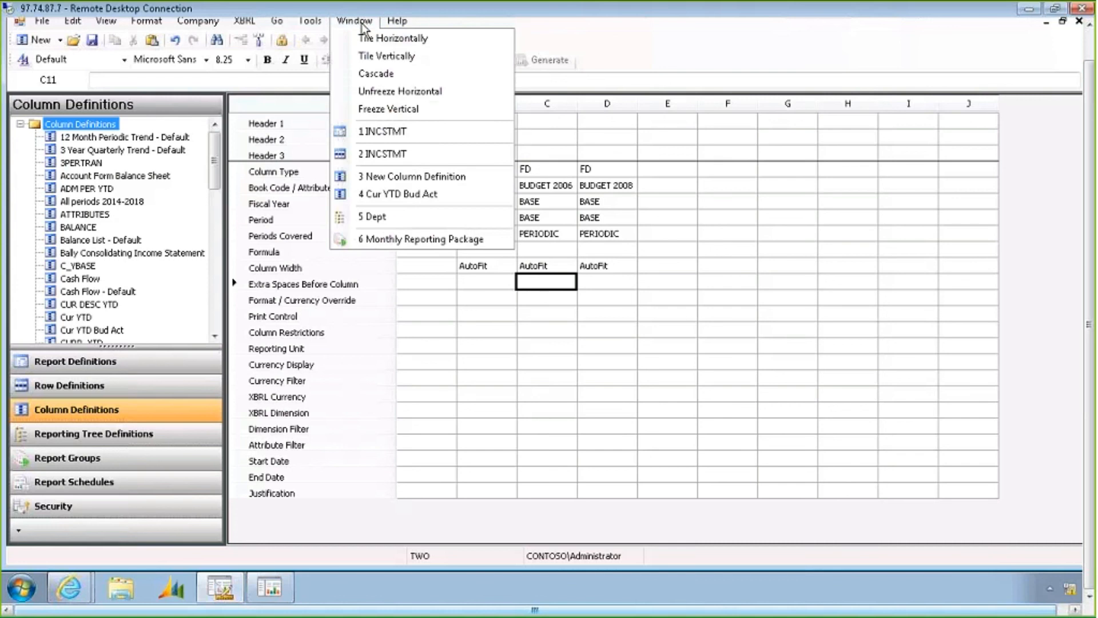
pyautogui.click(384, 153)
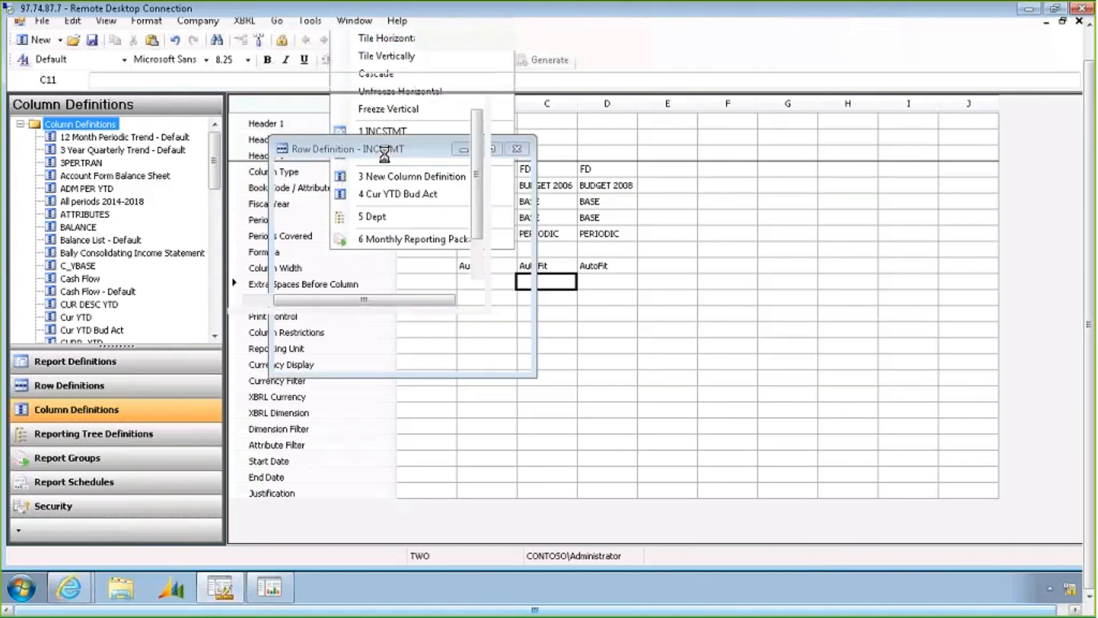
pyautogui.click(876, 169)
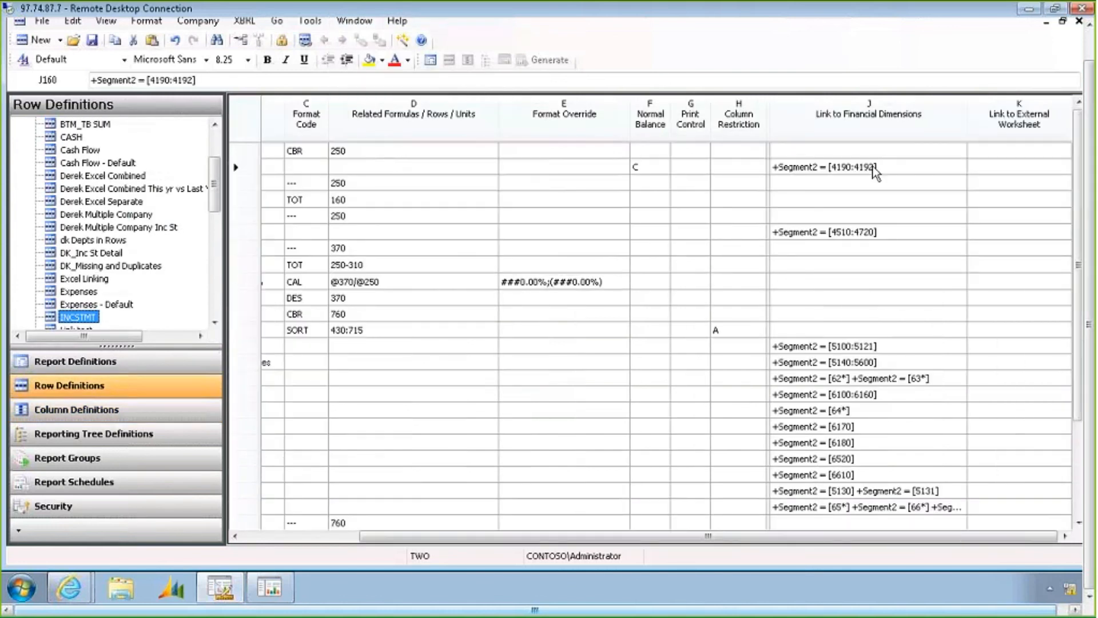
pyautogui.doubleClick(875, 170)
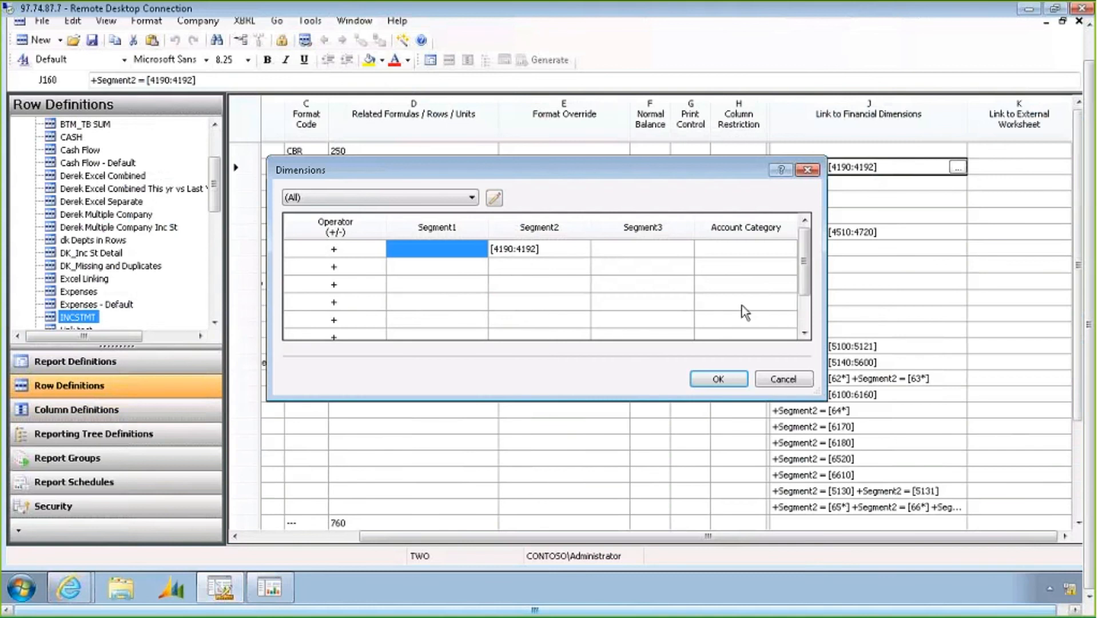
# Try adding Segment2 value 45 to the dimension lines, then cancel the Dimensions dialog
pyautogui.click(525, 266)
pyautogui.press('Down')
pyautogui.press('Down')
pyautogui.press('Down')
pyautogui.press('Down')
pyautogui.press('Down')
pyautogui.press('Down')
pyautogui.press('Down')
pyautogui.press('Down')
pyautogui.press('Up')
pyautogui.press('Up')
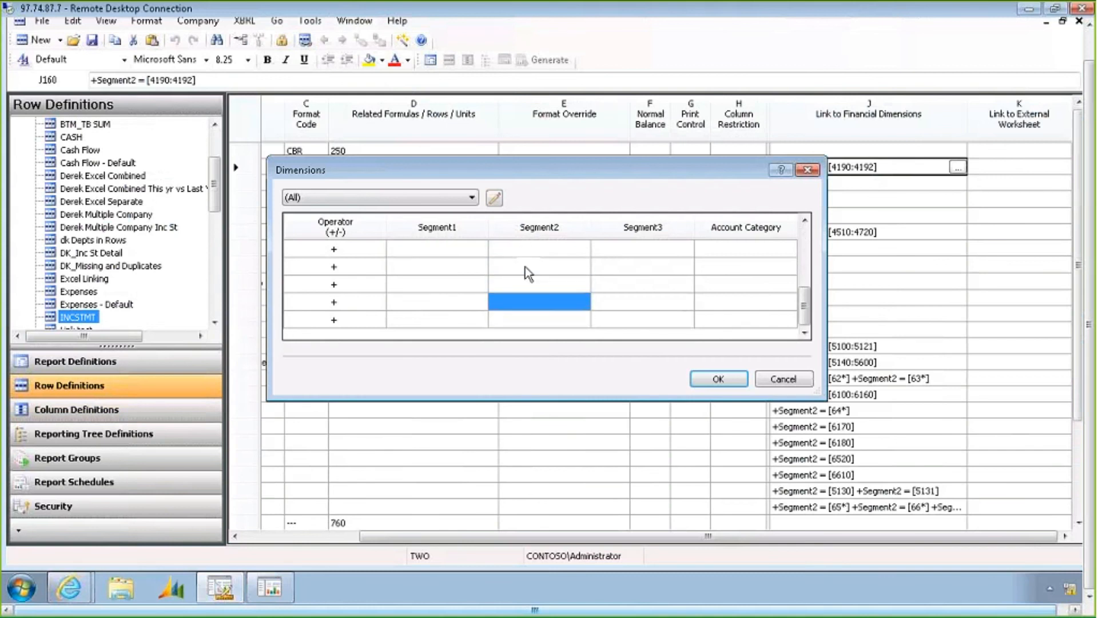
pyautogui.press('Down')
pyautogui.press('Down')
pyautogui.press('Down')
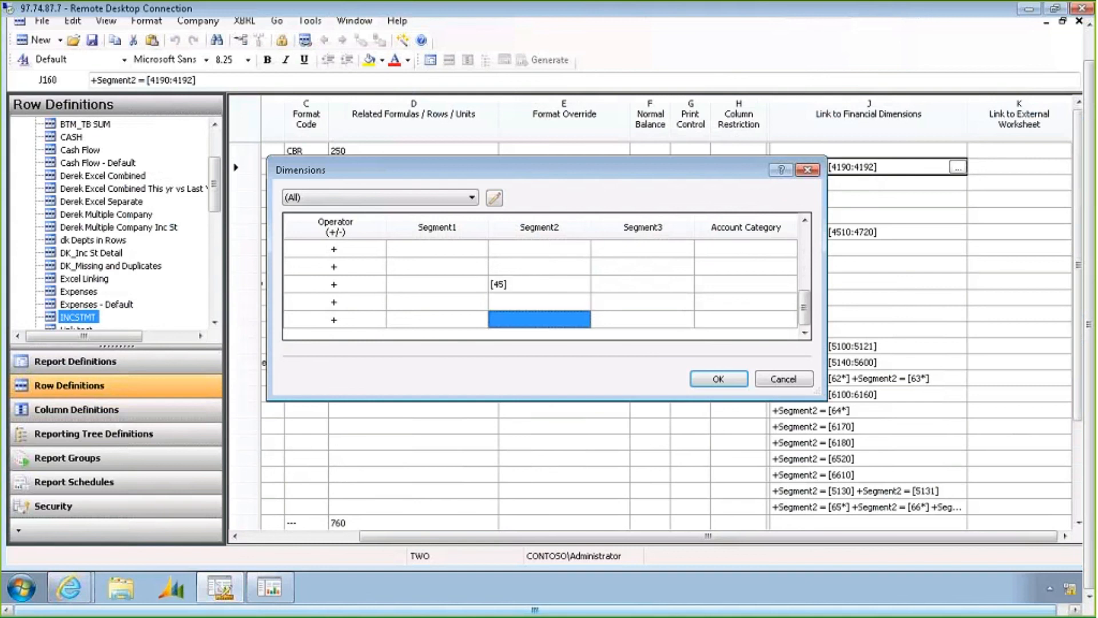
pyautogui.write('45')
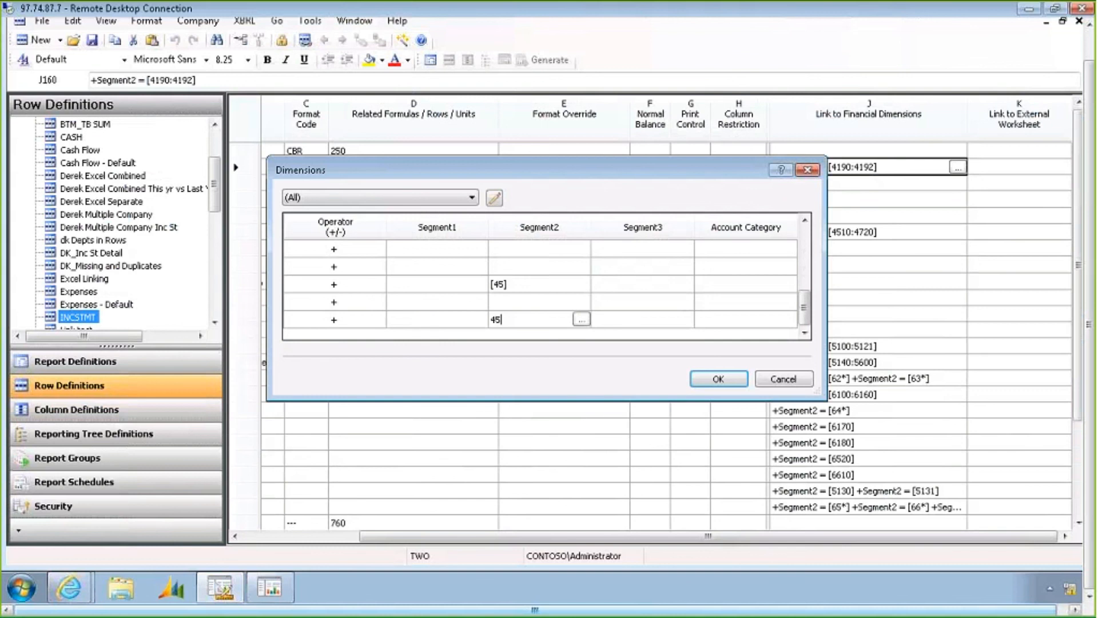
pyautogui.press('Return')
pyautogui.press('Down')
pyautogui.press('Down')
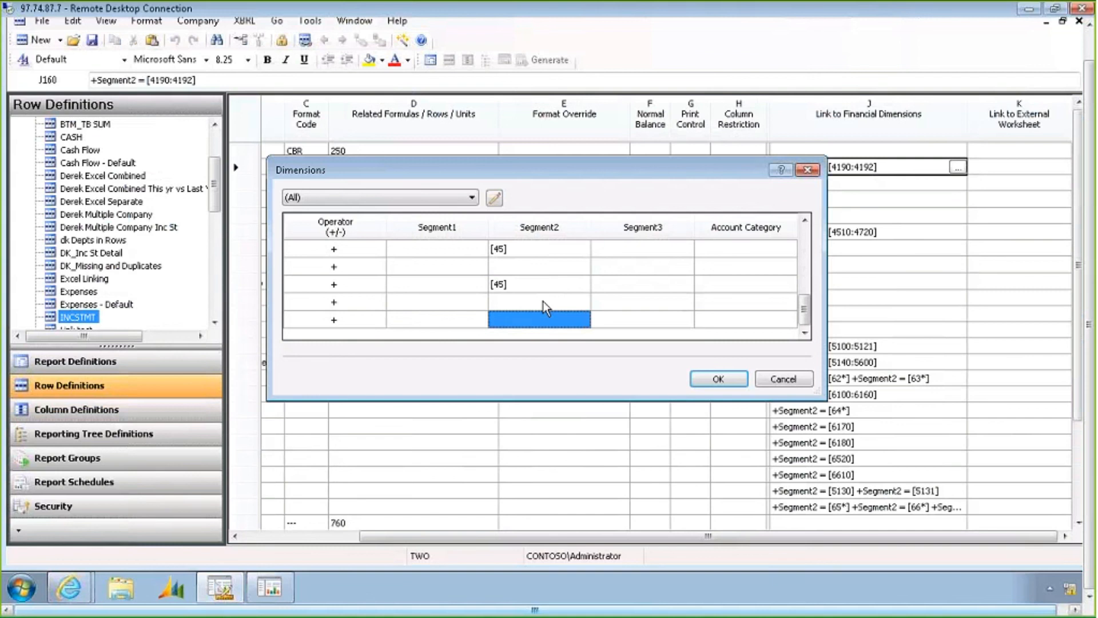
pyautogui.click(544, 301)
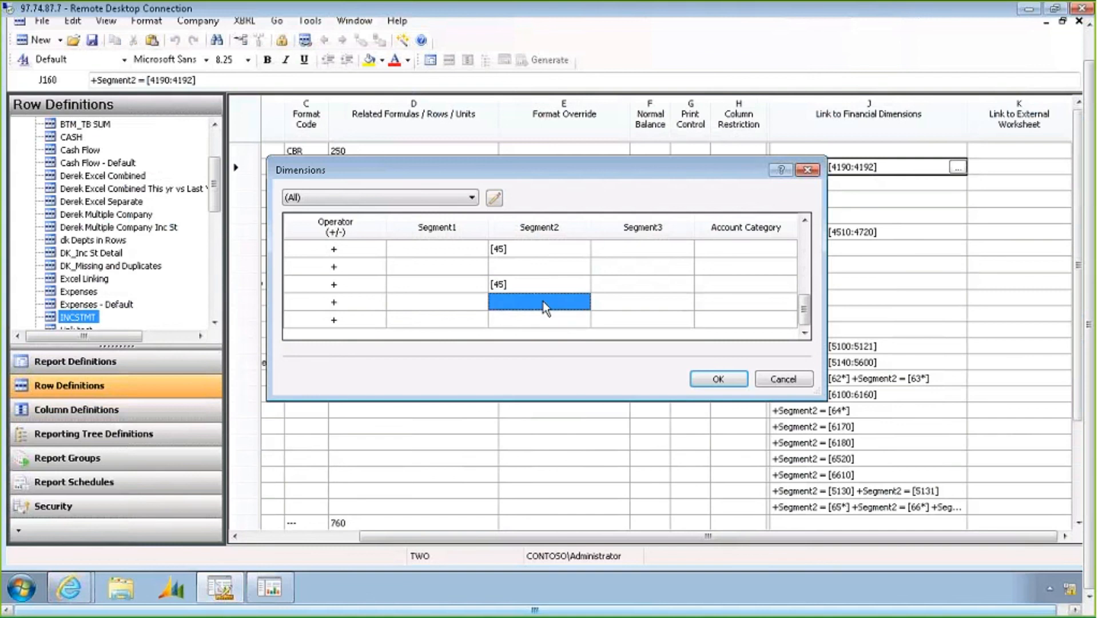
pyautogui.press('Down')
pyautogui.press('Down')
pyautogui.press('Down')
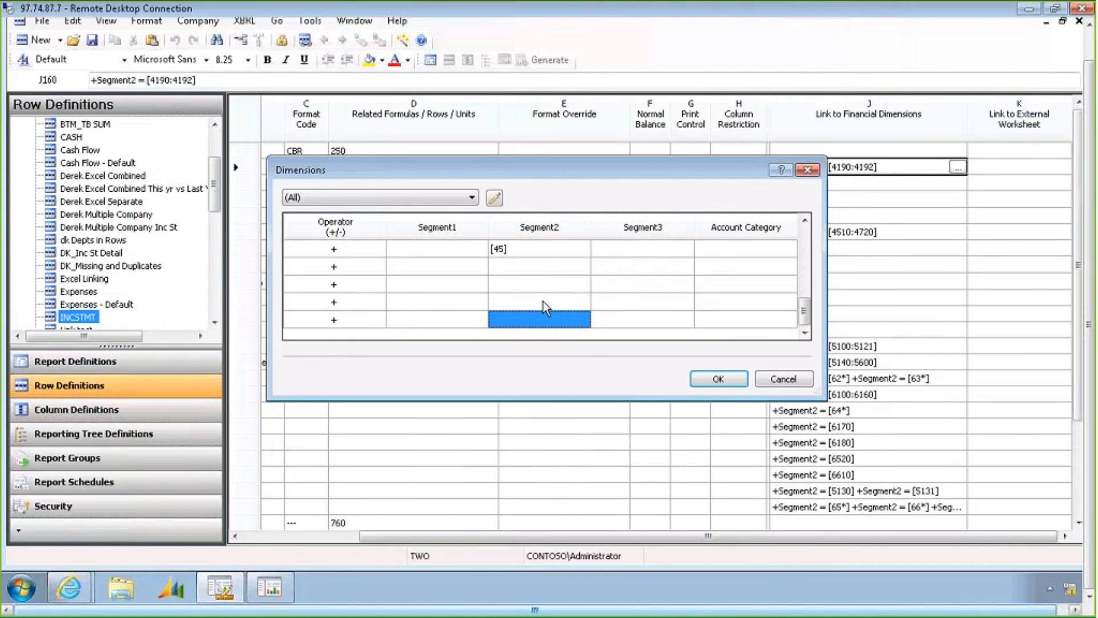
pyautogui.click(783, 379)
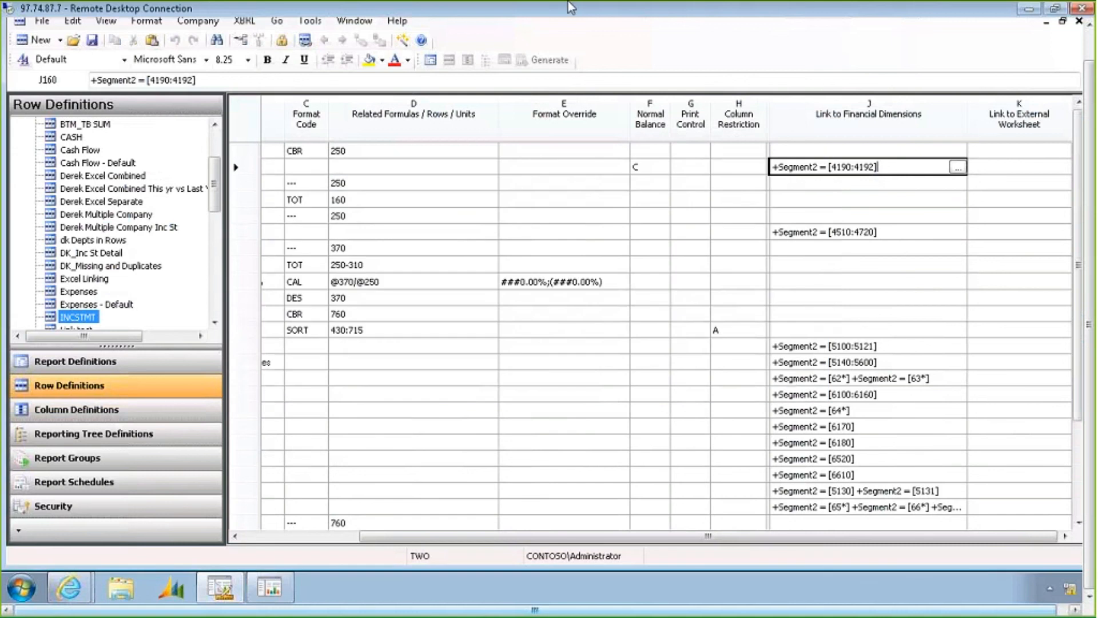